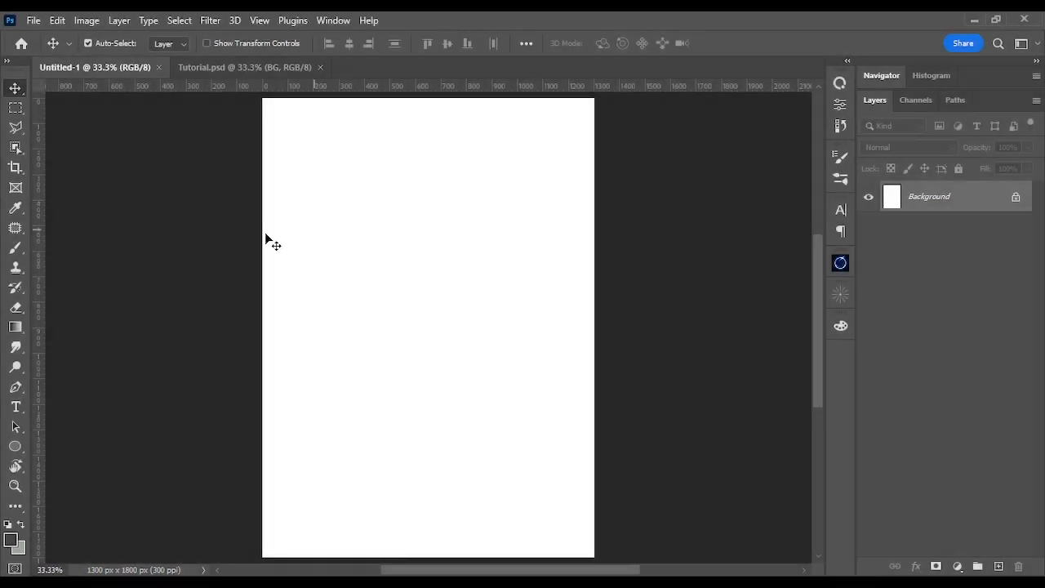
Review the width, height and resolution settings for a new document without creating it.
{"action": "left_click", "coordinate": [33, 20]}
{"action": "left_click", "coordinate": [47, 37]}
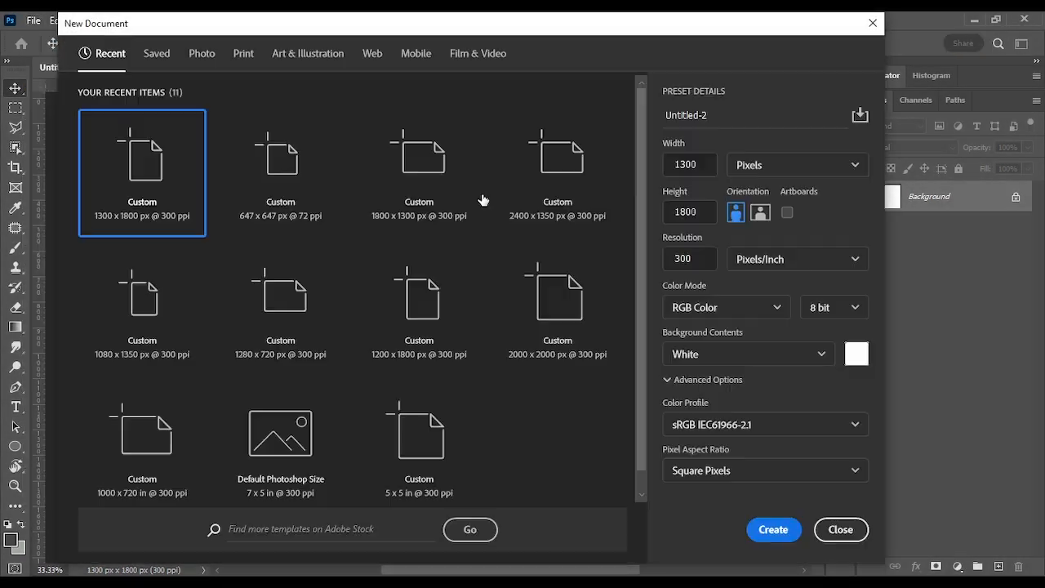
{"action": "left_click_drag", "start_coordinate": [698, 165], "coordinate": [688, 164]}
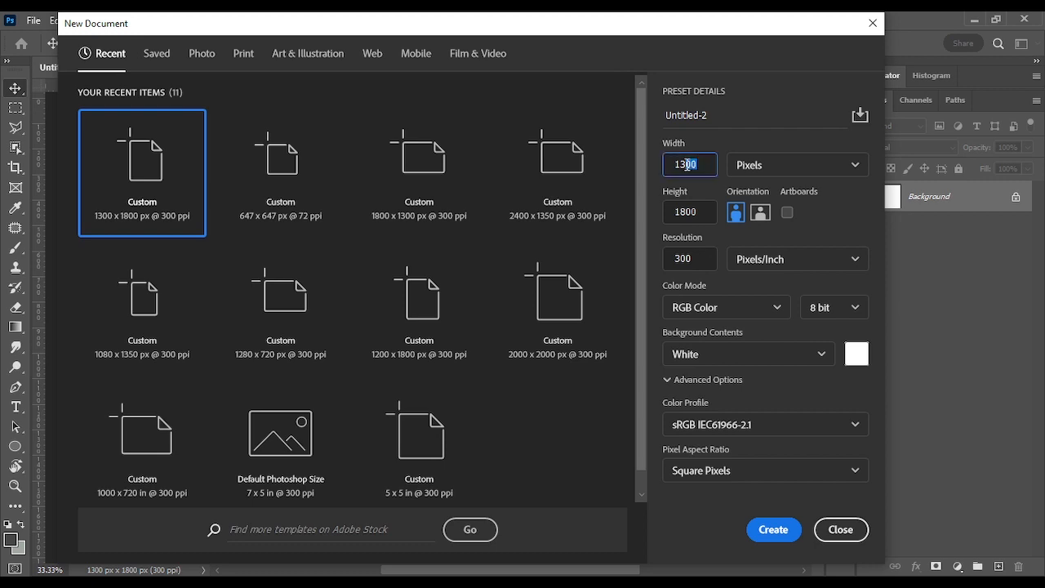
{"action": "double_click", "coordinate": [702, 212]}
{"action": "double_click", "coordinate": [697, 258]}
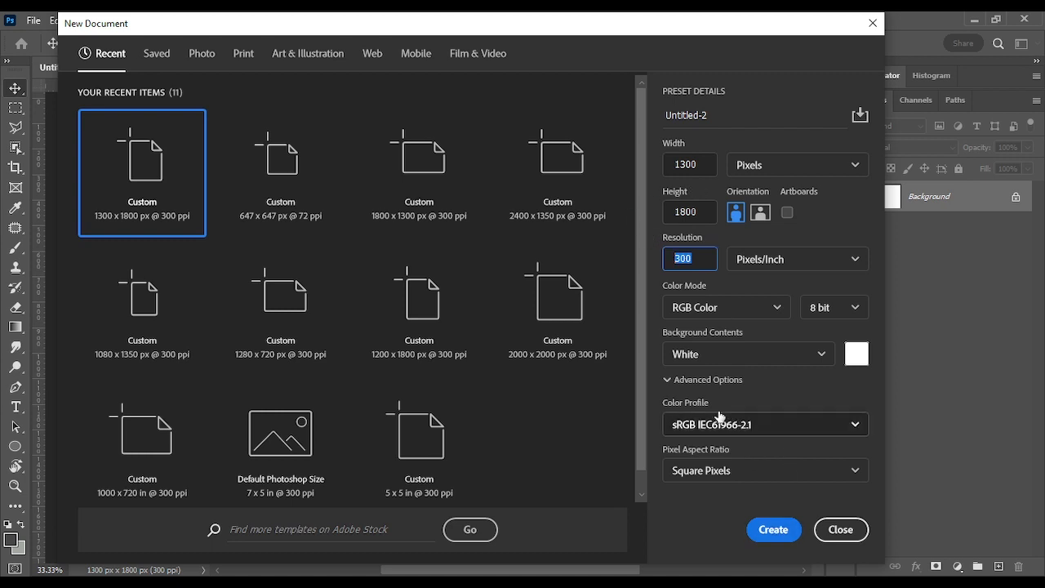
{"action": "left_click", "coordinate": [841, 529]}
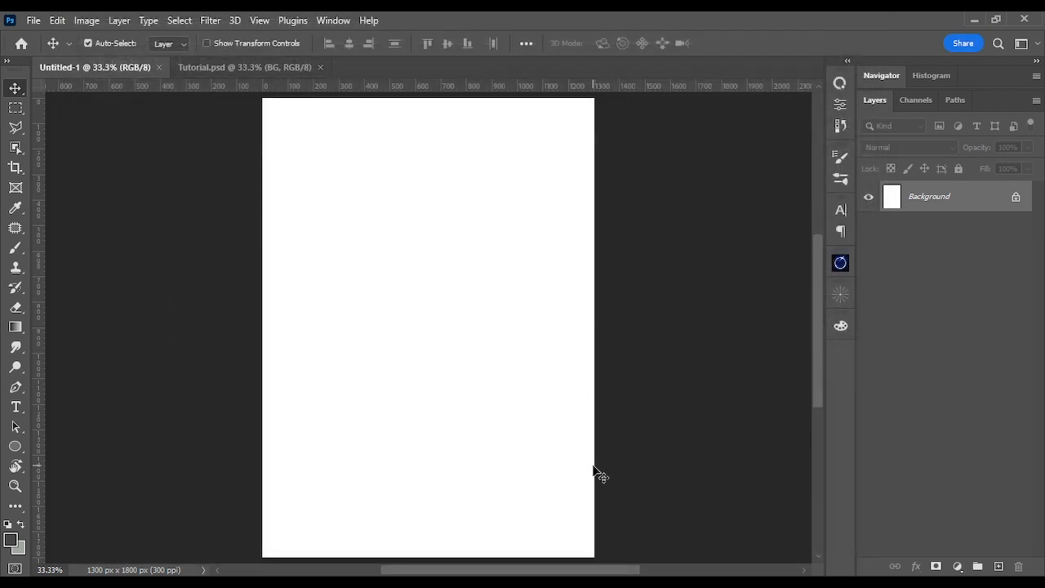
Place the dark forest photo in the blank document and scale it proportionally from its centre to about 33%.
{"action": "left_click", "coordinate": [585, 581]}
{"action": "left_click_drag", "start_coordinate": [352, 144], "coordinate": [485, 390]}
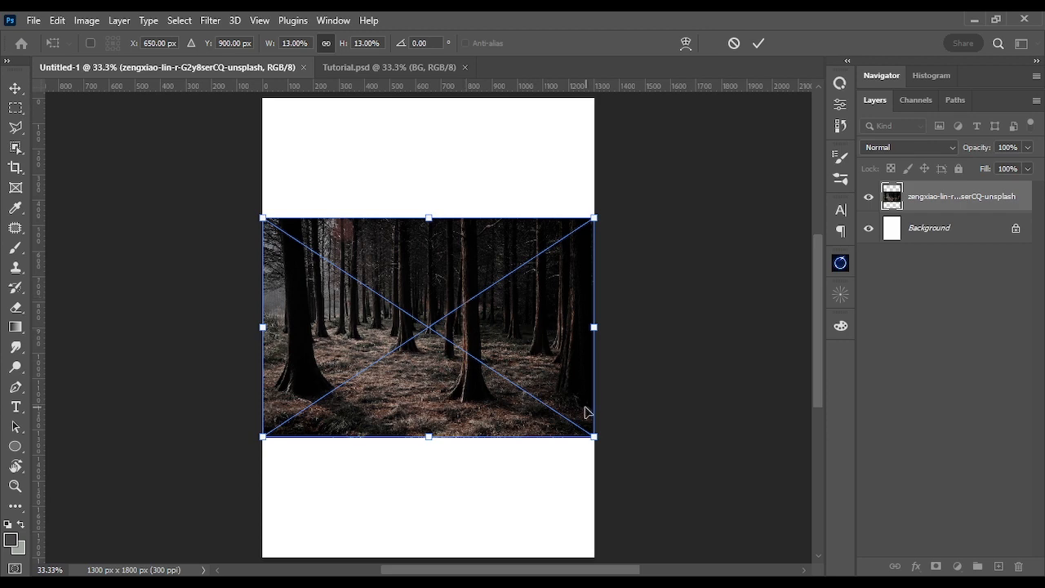
{"action": "left_click_drag", "start_coordinate": [594, 436], "coordinate": [823, 529]}
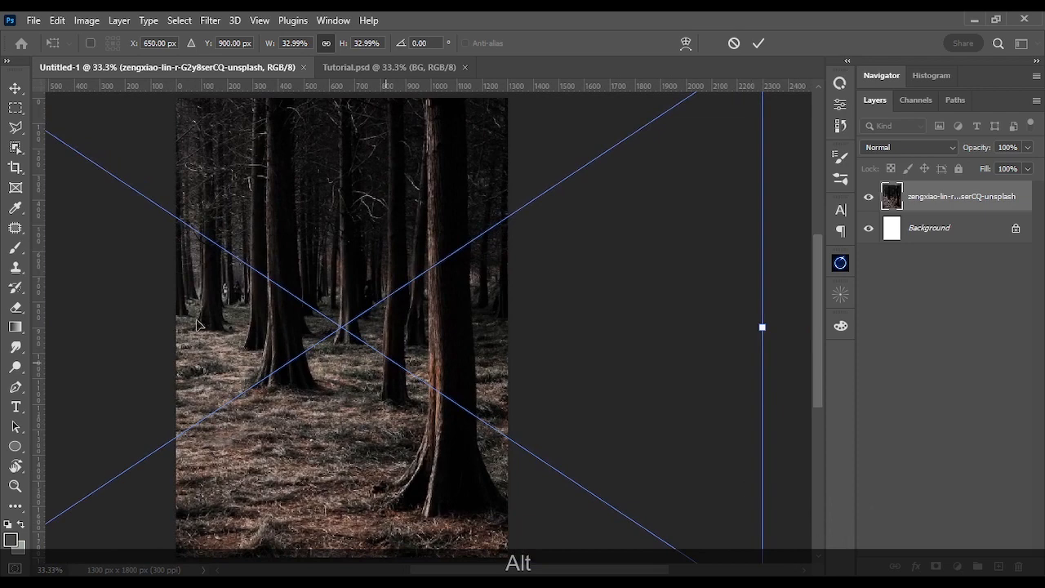
Reposition the forest photo to about X 1222 px, Y 990 px and commit the placement.
{"action": "key", "text": "space"}
{"action": "left_click_drag", "start_coordinate": [228, 295], "coordinate": [324, 297]}
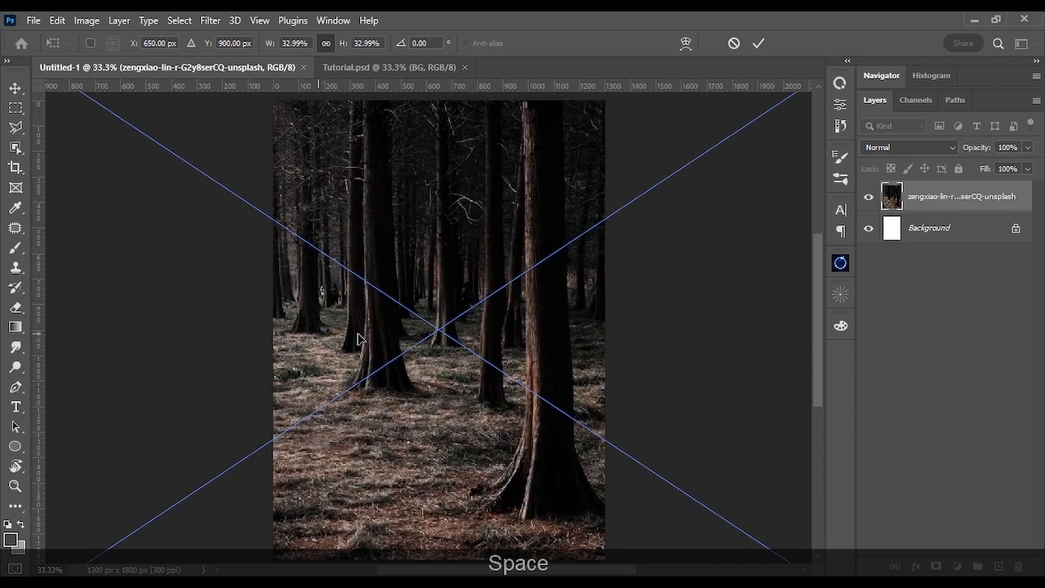
{"action": "left_click_drag", "start_coordinate": [315, 337], "coordinate": [448, 349]}
{"action": "key", "text": "space"}
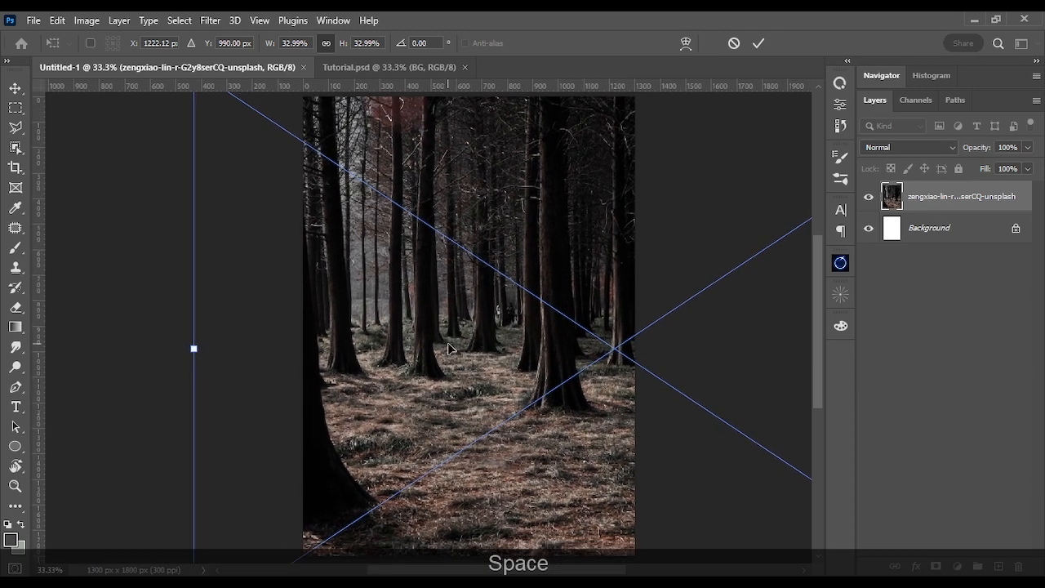
{"action": "key", "text": "Return"}
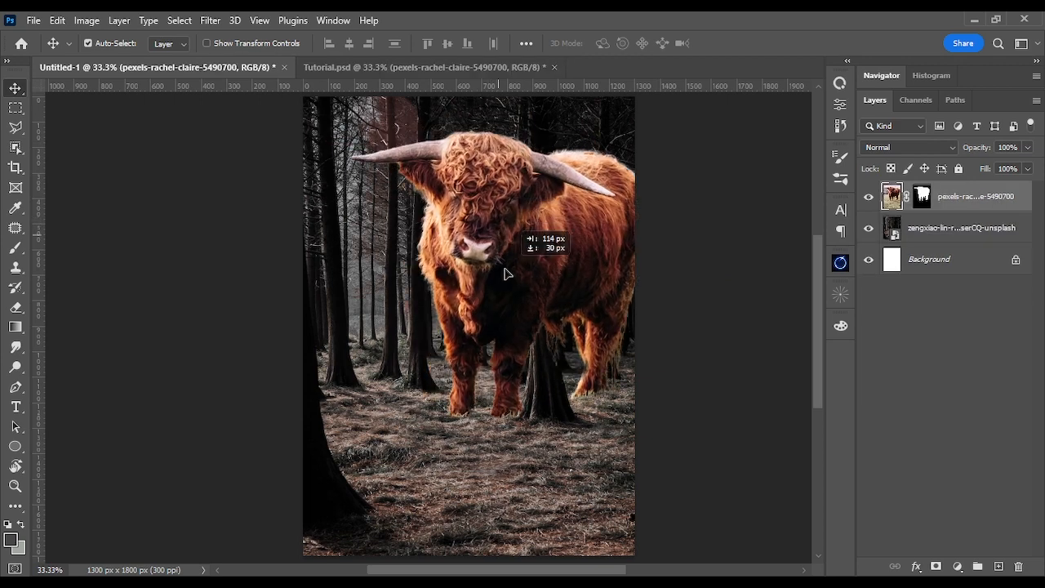
Move the masked bull cutout up and slightly left so it stands among the forest trees.
{"action": "left_click_drag", "start_coordinate": [504, 272], "coordinate": [479, 229]}
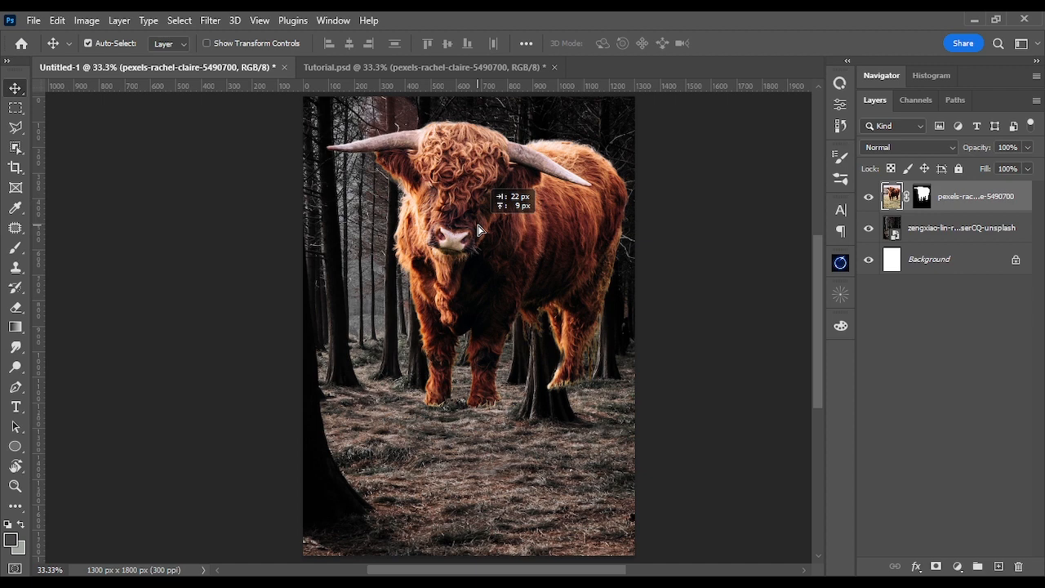
{"action": "mouse_move", "coordinate": [479, 230]}
{"action": "left_mouse_down"}
{"action": "mouse_move", "coordinate": [514, 226]}
{"action": "mouse_move", "coordinate": [481, 237]}
{"action": "mouse_move", "coordinate": [470, 229]}
{"action": "left_mouse_up"}
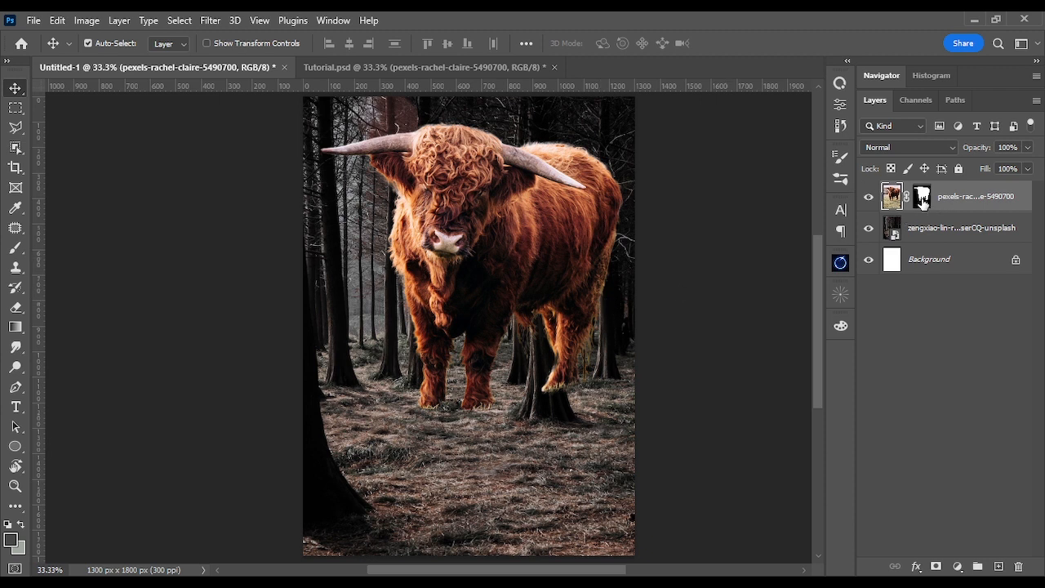
Examine the bull's layer mask in Select and Mask, including the view modes and the overlay opacity.
{"action": "left_click", "coordinate": [922, 198]}
{"action": "double_click", "coordinate": [922, 198]}
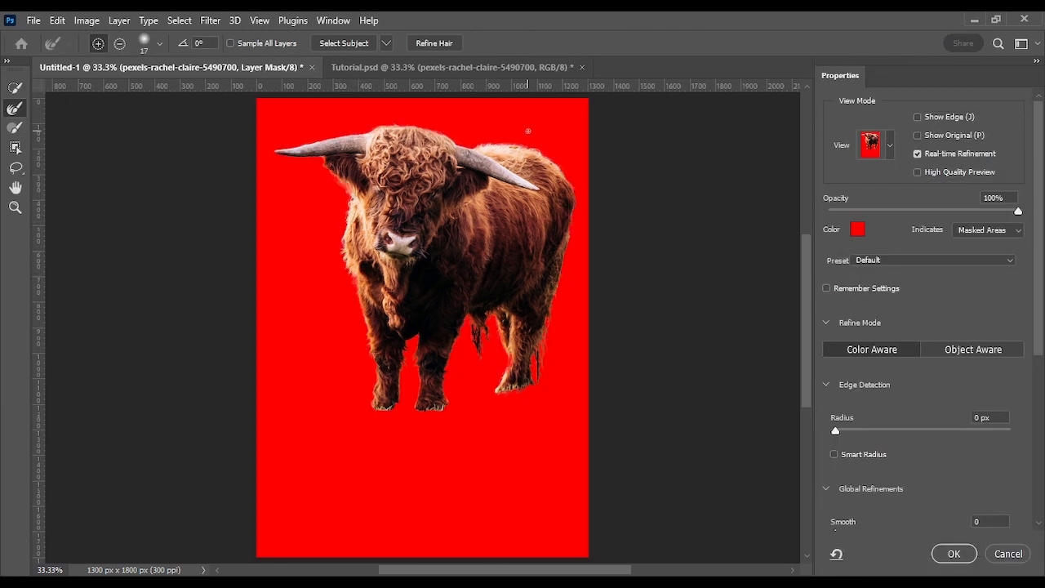
{"action": "left_click", "coordinate": [890, 147]}
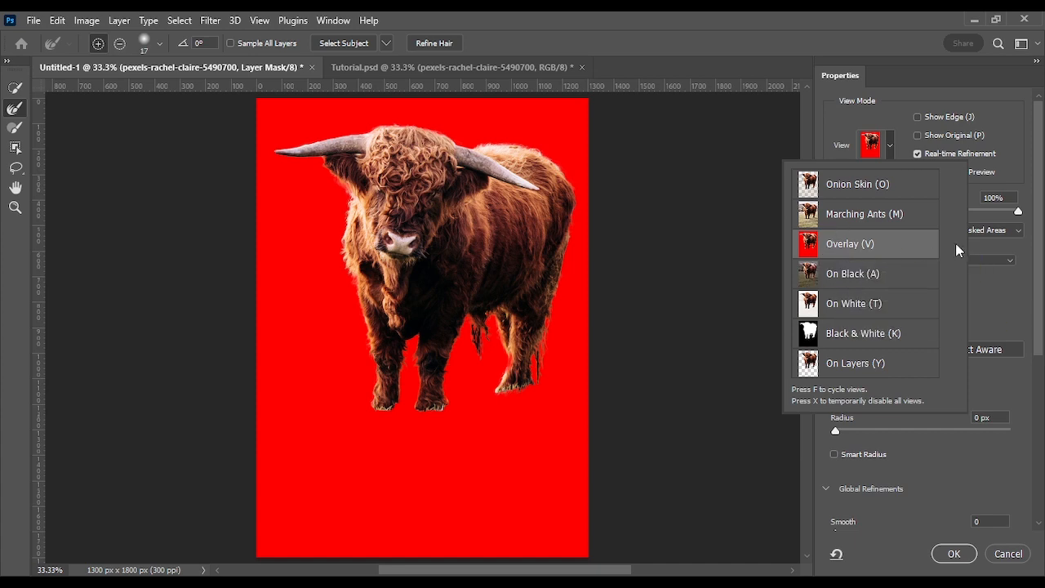
{"action": "mouse_move", "coordinate": [1018, 211]}
{"action": "left_mouse_down"}
{"action": "mouse_move", "coordinate": [898, 217]}
{"action": "mouse_move", "coordinate": [1031, 221]}
{"action": "mouse_move", "coordinate": [845, 215]}
{"action": "mouse_move", "coordinate": [1018, 210]}
{"action": "left_mouse_up"}
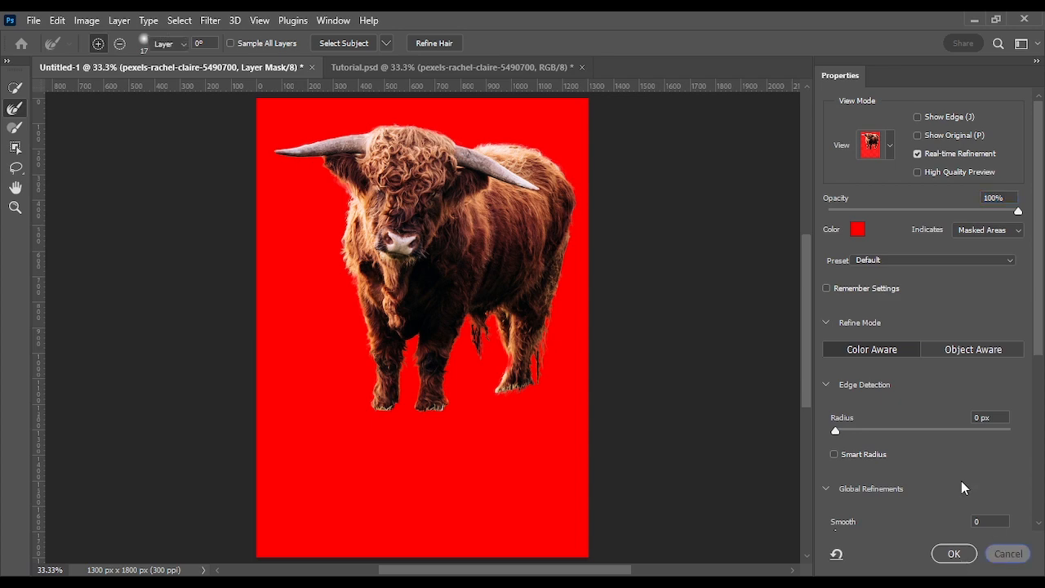
{"action": "key", "text": "Return"}
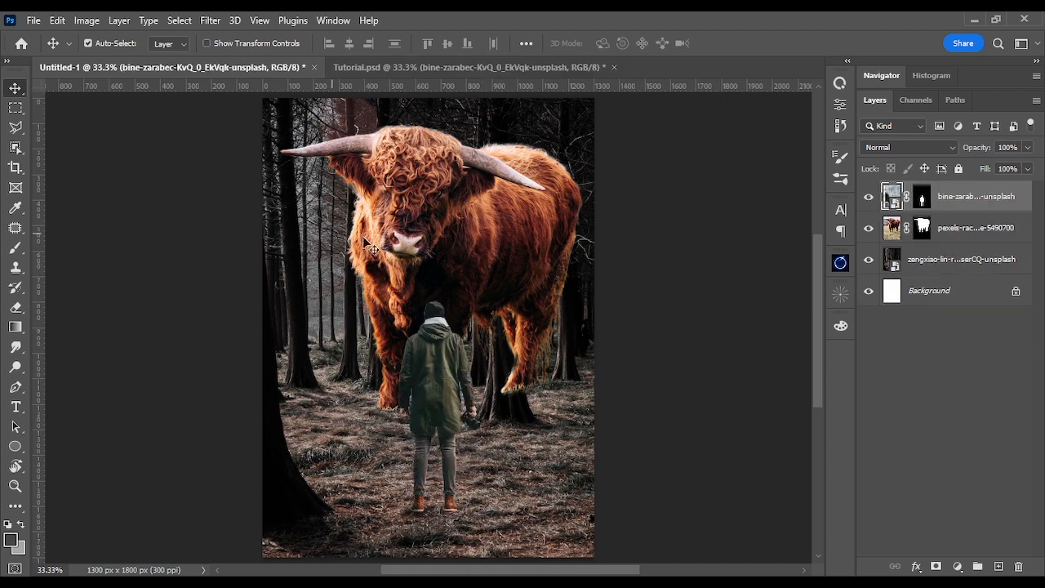
Try shifting the cutout of the person in the green coat slightly up and right, and undo the move.
{"action": "left_click_drag", "start_coordinate": [430, 383], "coordinate": [443, 359]}
{"action": "key", "text": "ctrl+z"}
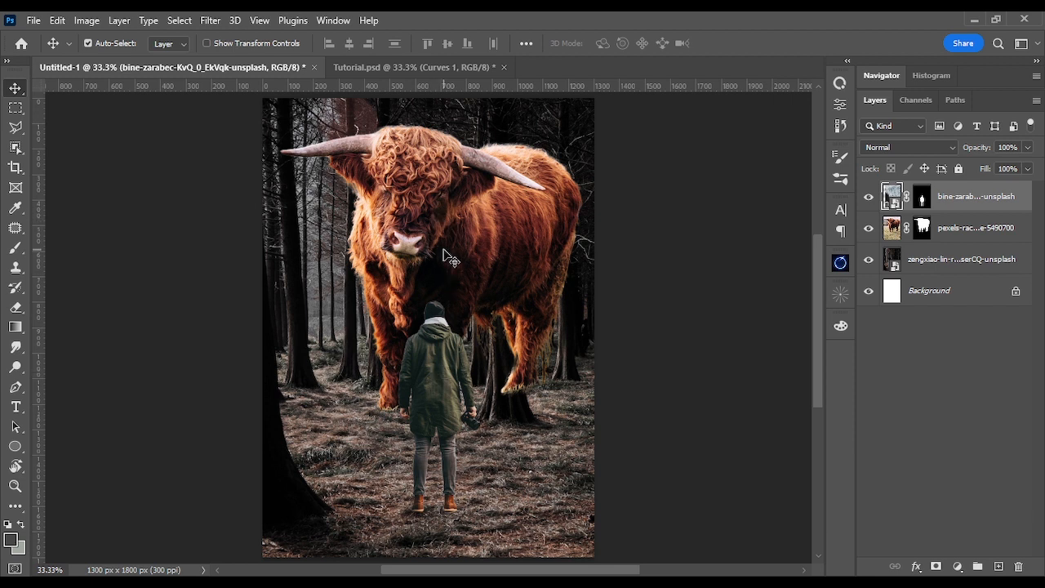
Add a Curves adjustment layer above the person in the green coat and clip it to that layer.
{"action": "left_click", "coordinate": [959, 566]}
{"action": "left_click", "coordinate": [959, 566]}
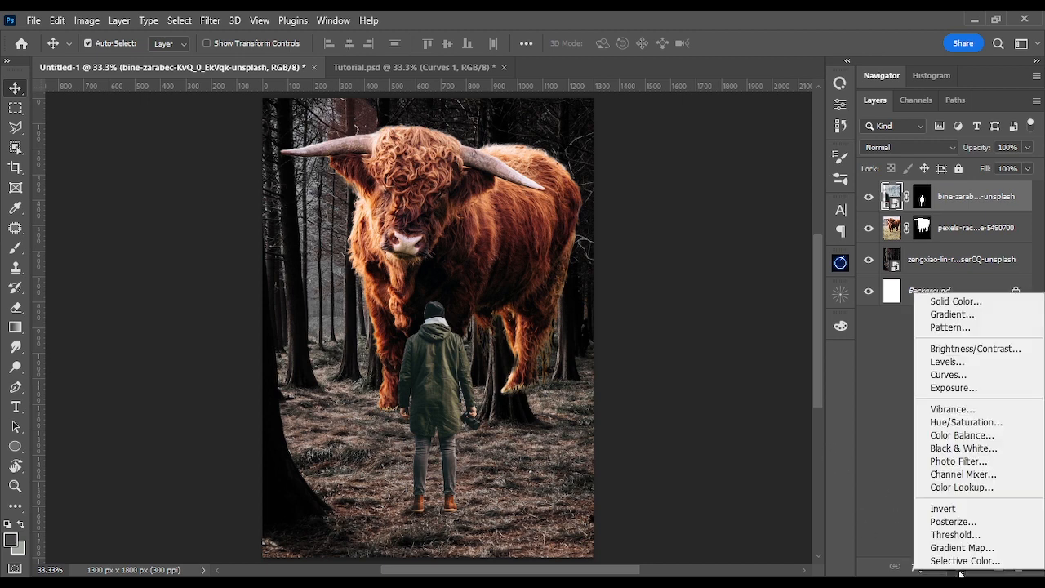
{"action": "left_click", "coordinate": [949, 375]}
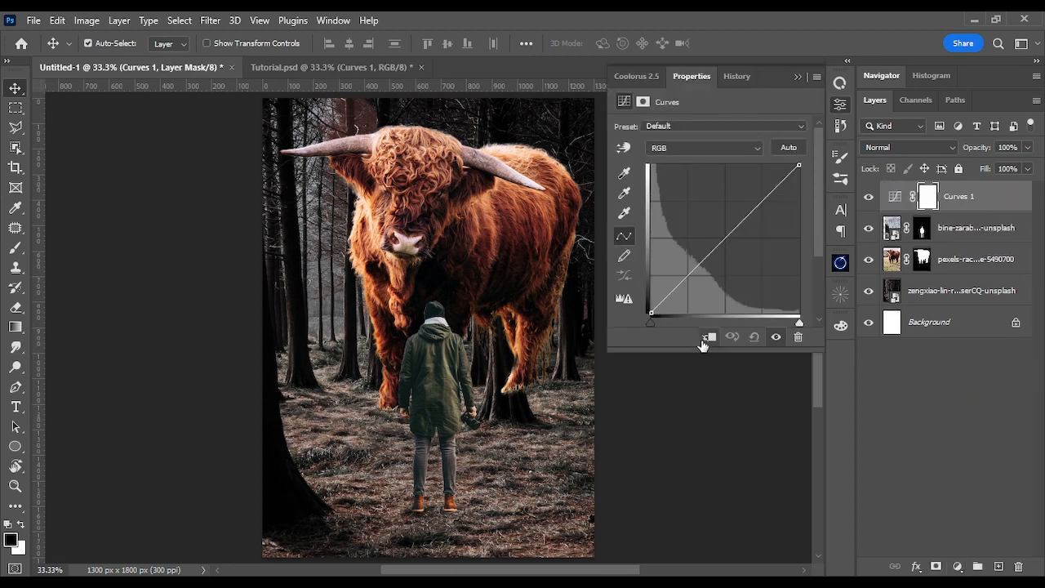
{"action": "left_click", "coordinate": [710, 337]}
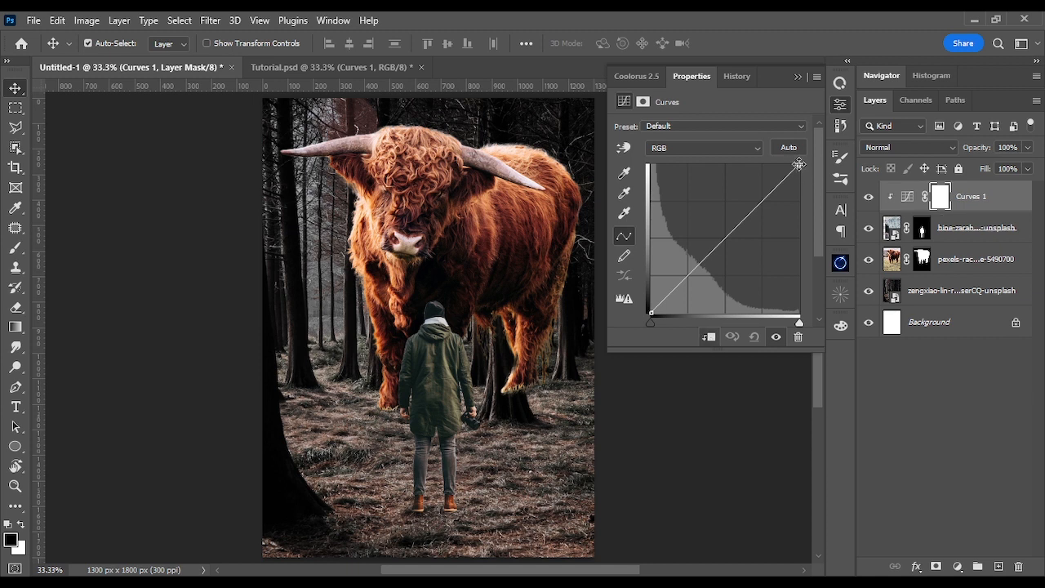
Darken the person by lowering the curve's white point to about two thirds height and pulling the shadows down.
{"action": "left_click_drag", "start_coordinate": [798, 165], "coordinate": [814, 221]}
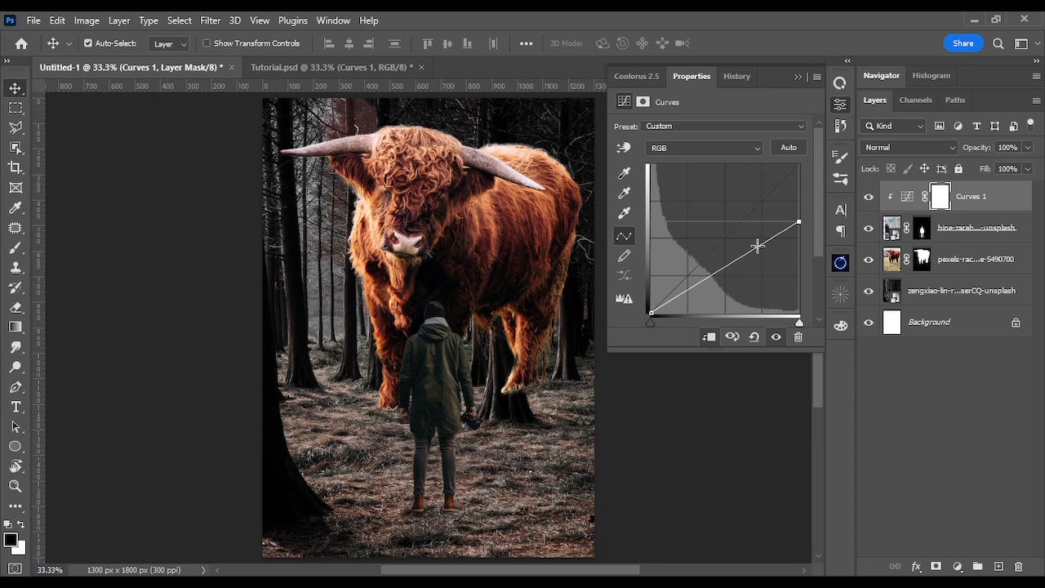
{"action": "mouse_move", "coordinate": [758, 246]}
{"action": "left_mouse_down"}
{"action": "mouse_move", "coordinate": [756, 235]}
{"action": "mouse_move", "coordinate": [750, 242]}
{"action": "left_mouse_up"}
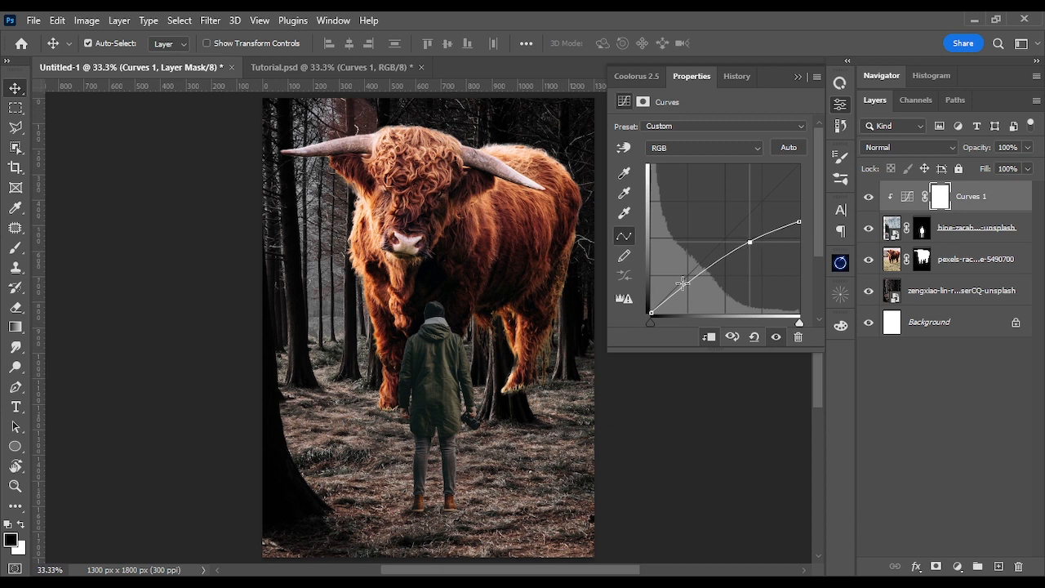
{"action": "left_click_drag", "start_coordinate": [689, 281], "coordinate": [694, 291]}
{"action": "left_click_drag", "start_coordinate": [799, 222], "coordinate": [797, 213]}
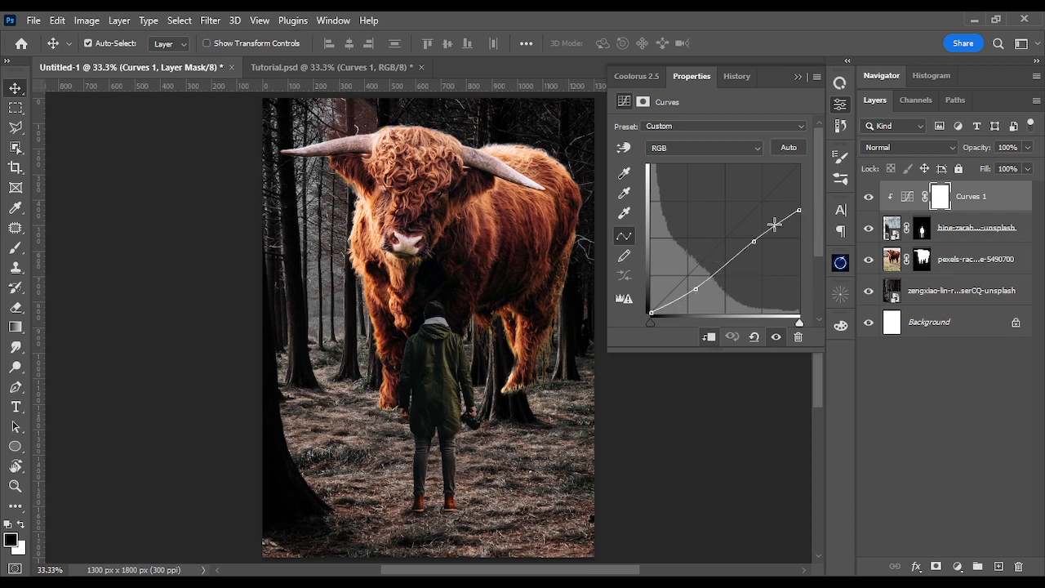
{"action": "left_click", "coordinate": [800, 77]}
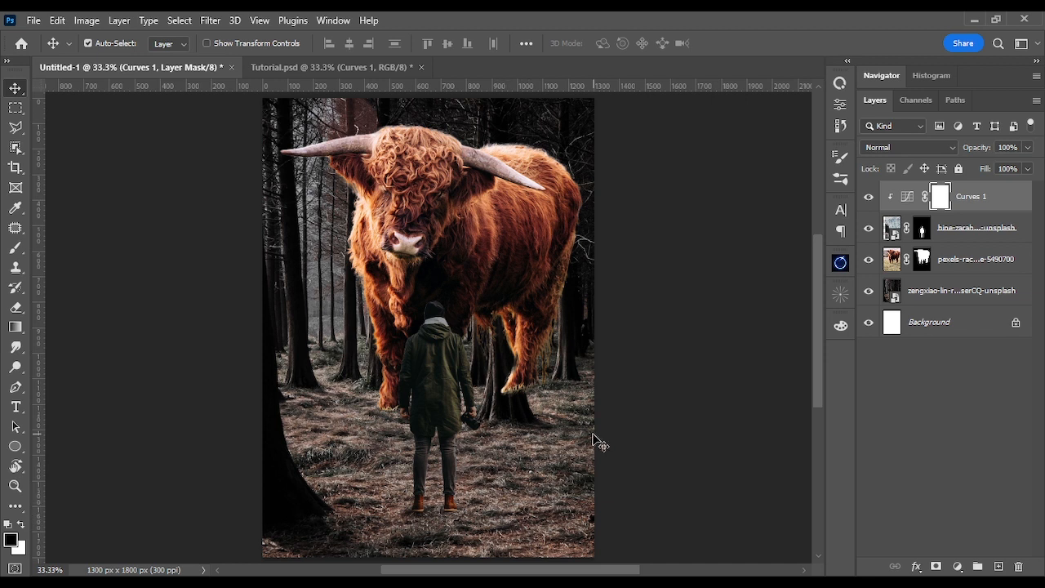
Add a Curves adjustment layer directly above the forest photo layer.
{"action": "left_click", "coordinate": [951, 292]}
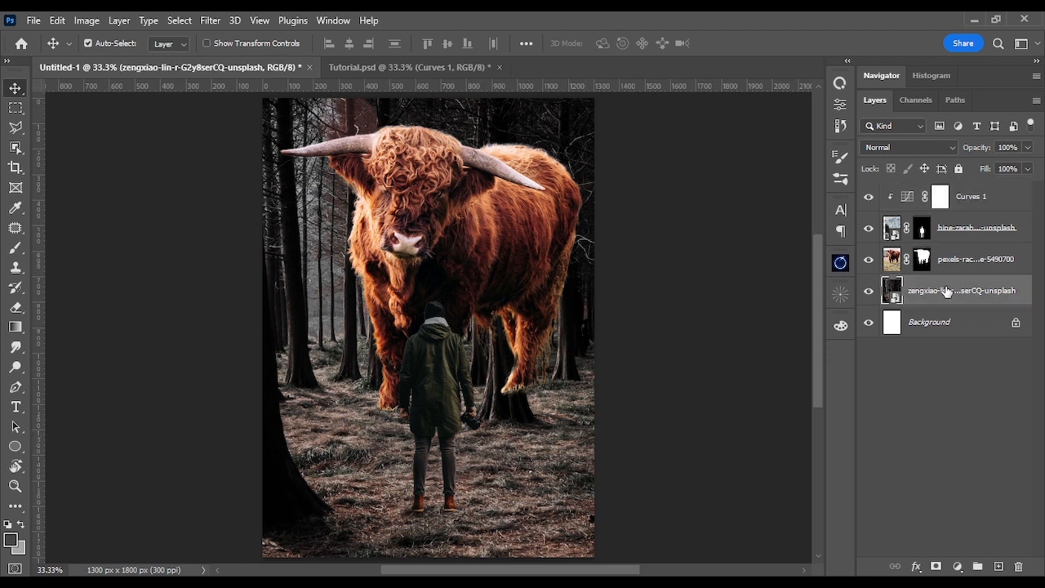
{"action": "left_click", "coordinate": [960, 567]}
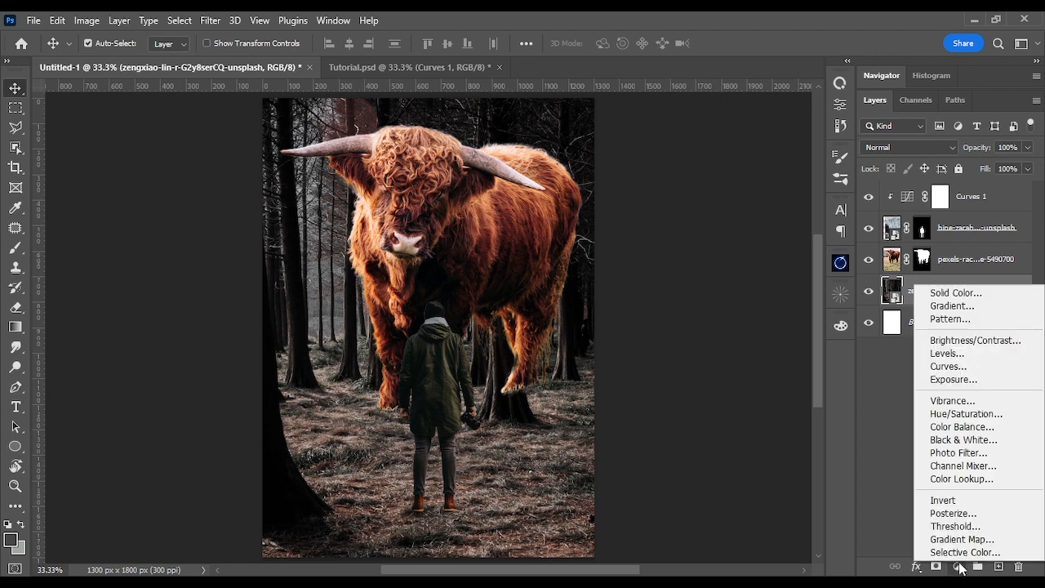
{"action": "left_click", "coordinate": [959, 368]}
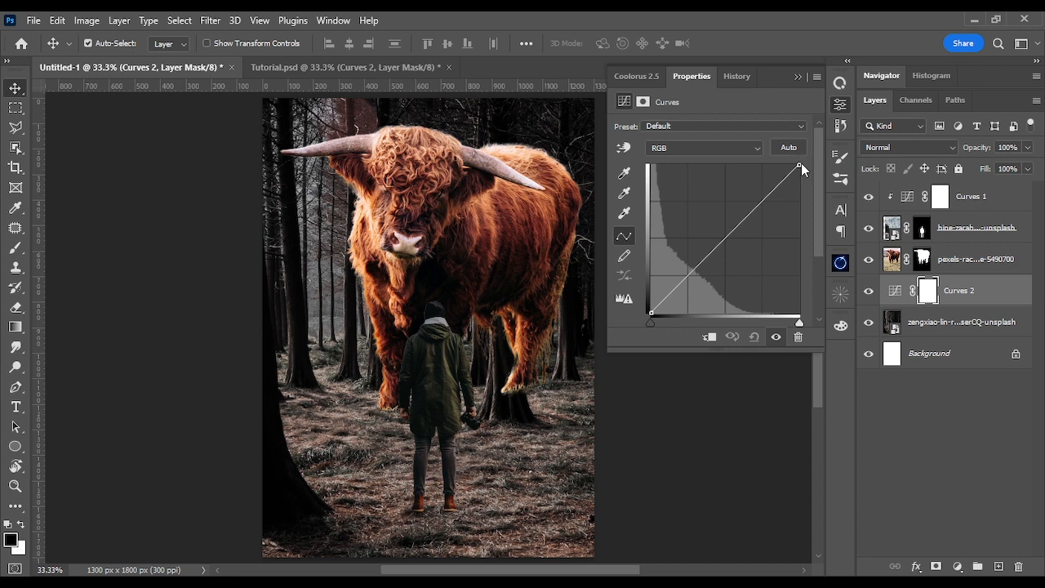
Darken the forest by lowering the RGB curve's white point to about half height and bending the midtones and shadows down.
{"action": "left_click_drag", "start_coordinate": [798, 165], "coordinate": [802, 212]}
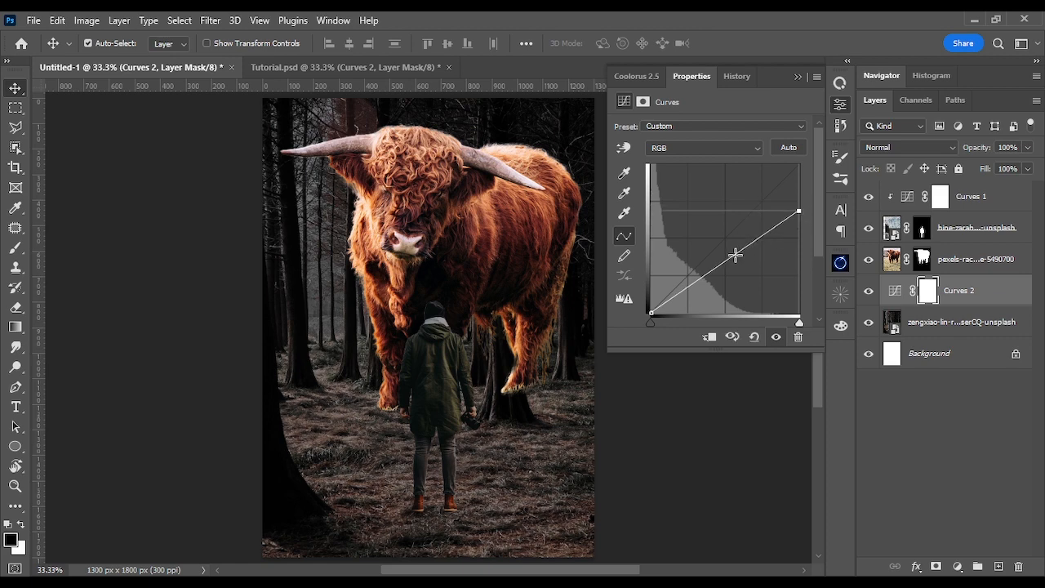
{"action": "left_click_drag", "start_coordinate": [753, 243], "coordinate": [759, 253]}
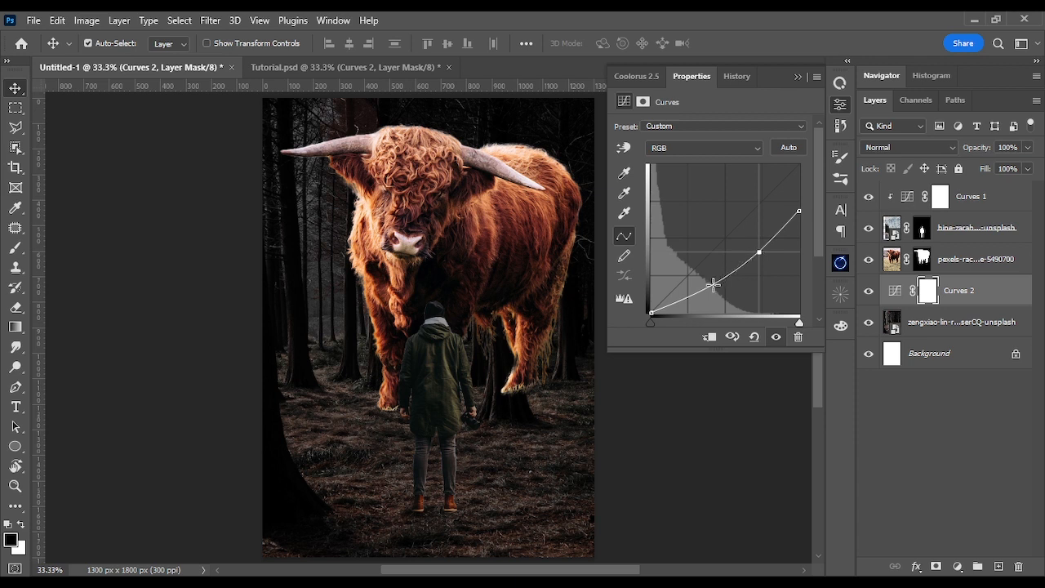
{"action": "left_click_drag", "start_coordinate": [713, 284], "coordinate": [713, 285]}
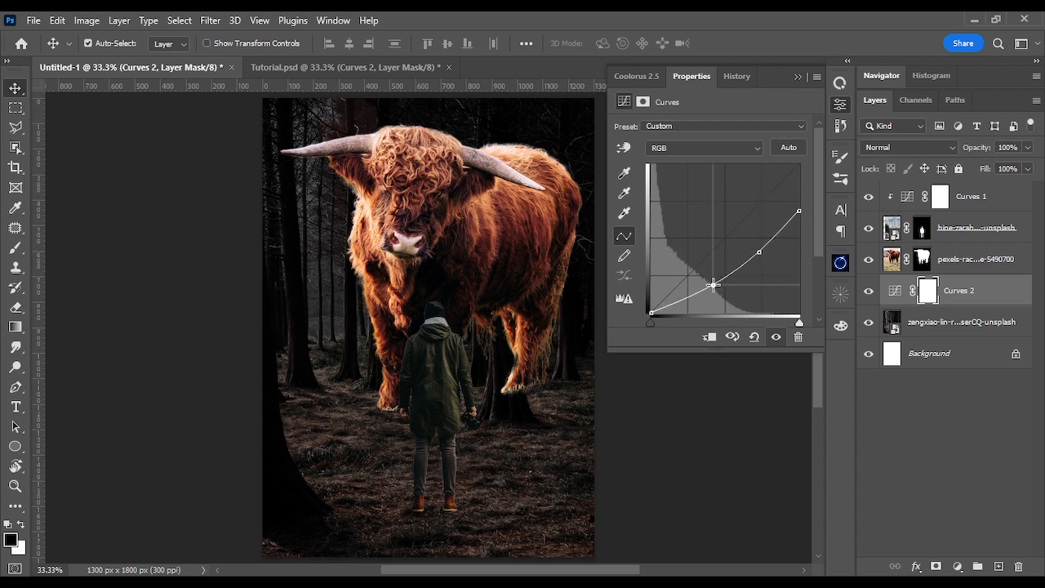
{"action": "left_click", "coordinate": [757, 252]}
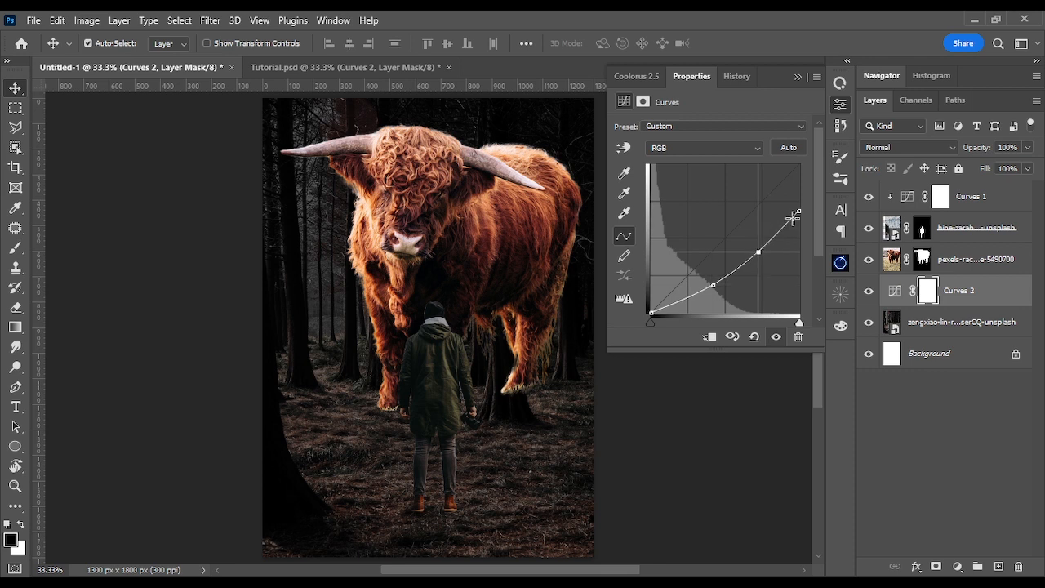
{"action": "left_click_drag", "start_coordinate": [798, 213], "coordinate": [803, 210]}
{"action": "left_click_drag", "start_coordinate": [760, 252], "coordinate": [758, 251]}
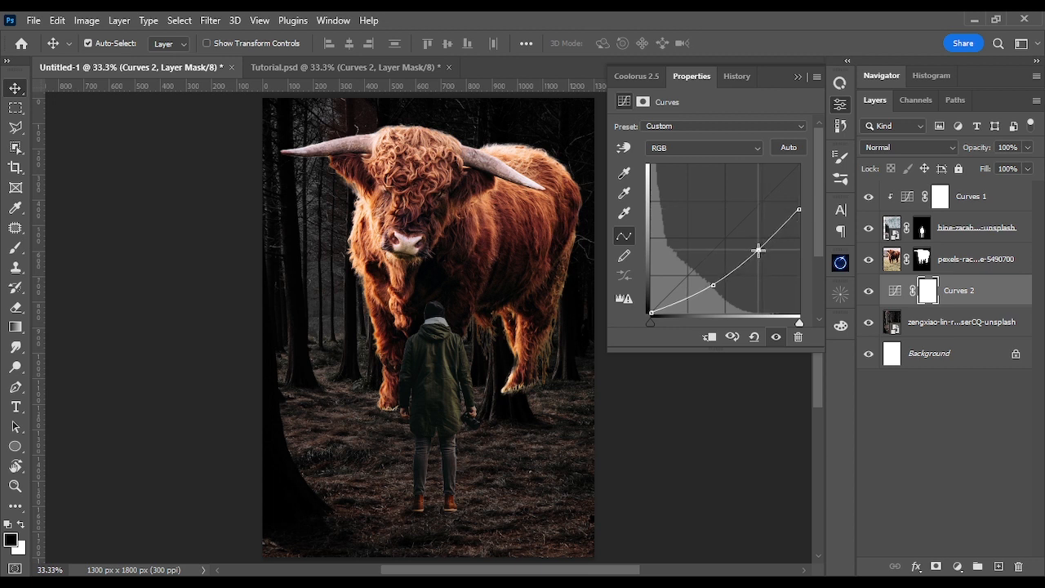
{"action": "left_click_drag", "start_coordinate": [799, 210], "coordinate": [802, 235]}
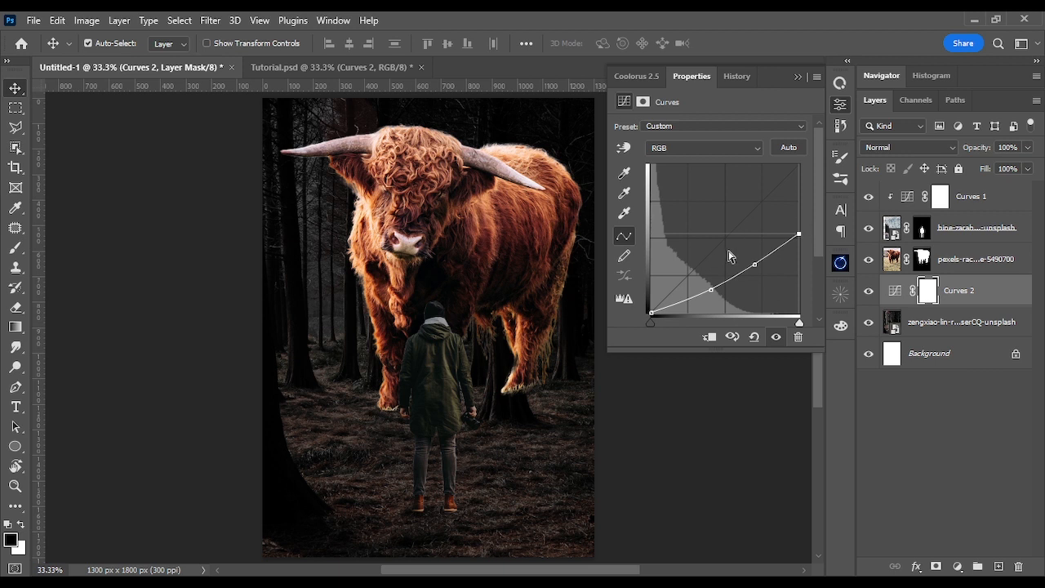
{"action": "left_click", "coordinate": [798, 76]}
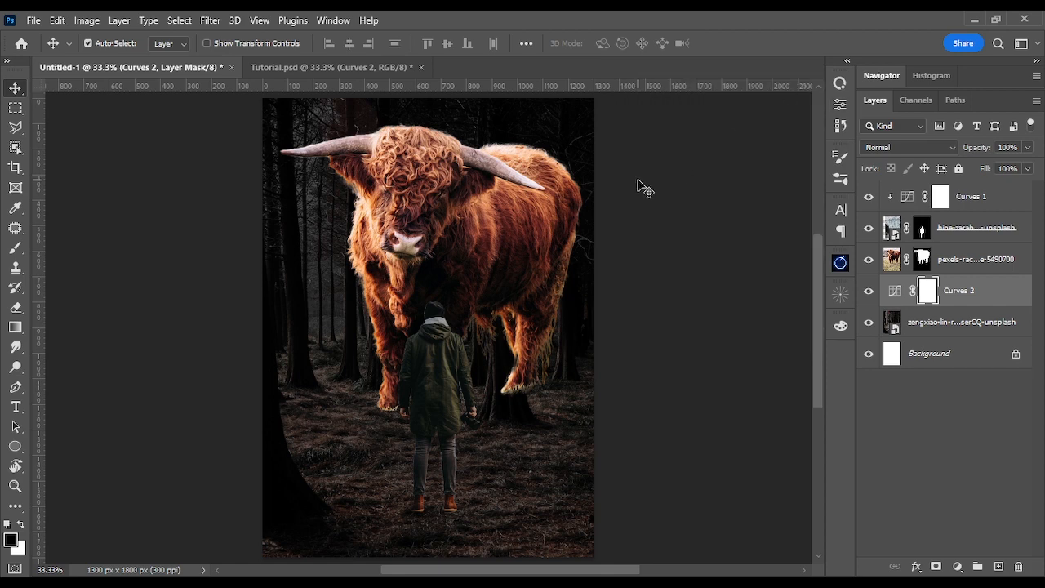
Invert the forest Curves layer's mask to black and prepare a soft 270 px brush with white as the foreground color.
{"action": "key", "text": "ctrl+i"}
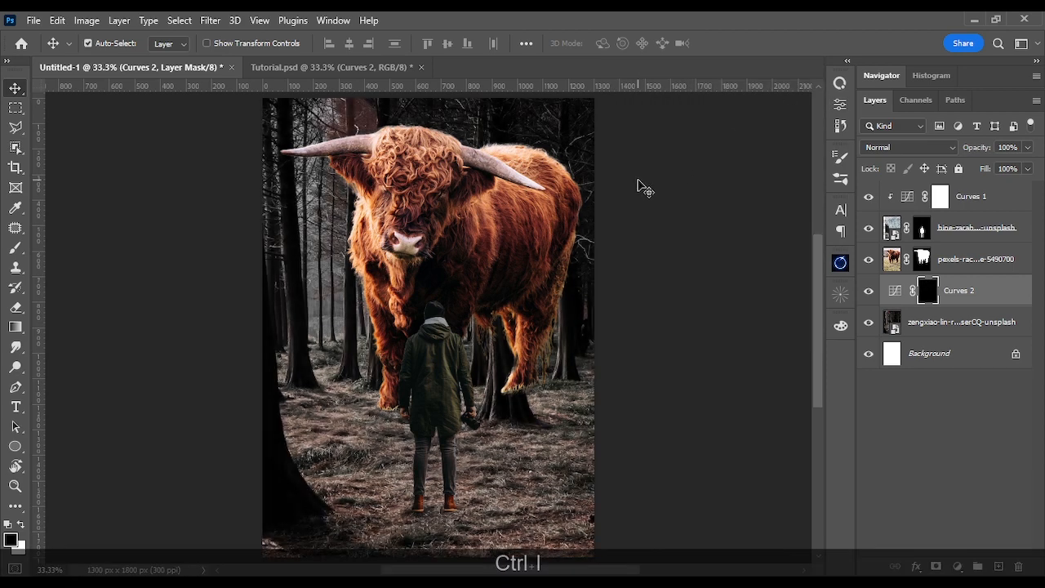
{"action": "key", "text": "b"}
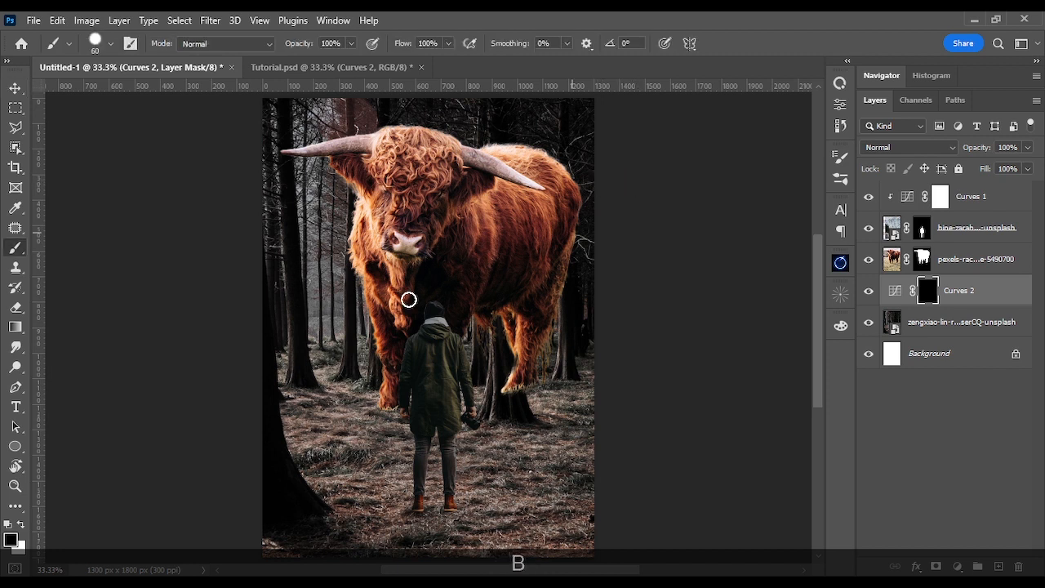
{"action": "mouse_move", "coordinate": [349, 320]}
{"action": "left_mouse_down"}
{"action": "mouse_move", "coordinate": [420, 332]}
{"action": "mouse_move", "coordinate": [403, 334]}
{"action": "mouse_move", "coordinate": [422, 346]}
{"action": "mouse_move", "coordinate": [390, 426]}
{"action": "mouse_move", "coordinate": [392, 360]}
{"action": "mouse_move", "coordinate": [413, 385]}
{"action": "mouse_move", "coordinate": [392, 359]}
{"action": "mouse_move", "coordinate": [383, 404]}
{"action": "mouse_move", "coordinate": [377, 238]}
{"action": "mouse_move", "coordinate": [369, 331]}
{"action": "mouse_move", "coordinate": [361, 237]}
{"action": "mouse_move", "coordinate": [356, 374]}
{"action": "mouse_move", "coordinate": [364, 283]}
{"action": "left_mouse_up"}
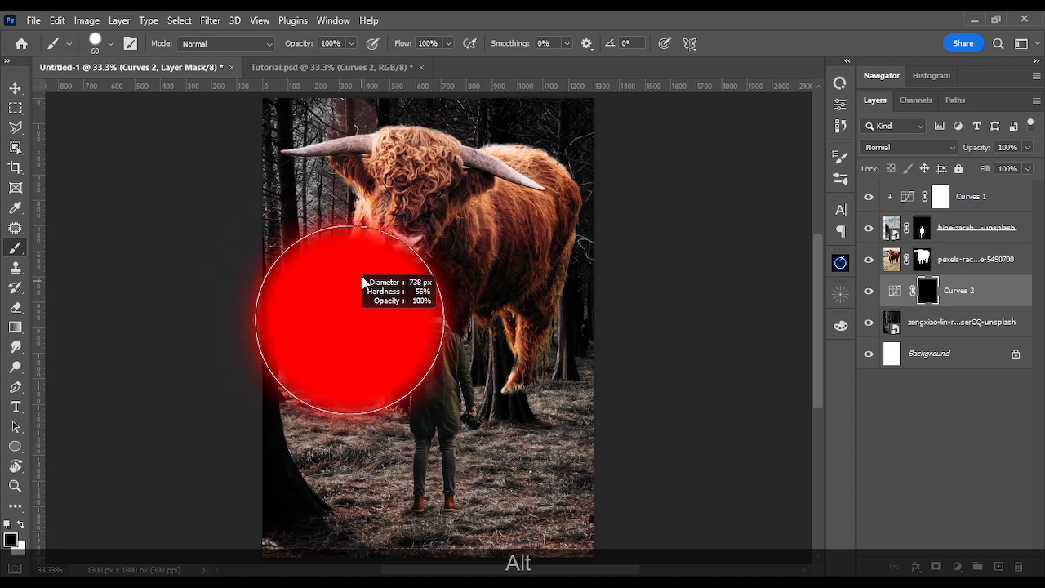
{"action": "mouse_move", "coordinate": [364, 331]}
{"action": "left_mouse_down"}
{"action": "mouse_move", "coordinate": [364, 357]}
{"action": "mouse_move", "coordinate": [359, 290]}
{"action": "mouse_move", "coordinate": [352, 360]}
{"action": "left_mouse_up"}
{"action": "mouse_move", "coordinate": [363, 450]}
{"action": "left_mouse_down"}
{"action": "mouse_move", "coordinate": [369, 272]}
{"action": "mouse_move", "coordinate": [326, 264]}
{"action": "left_mouse_up"}
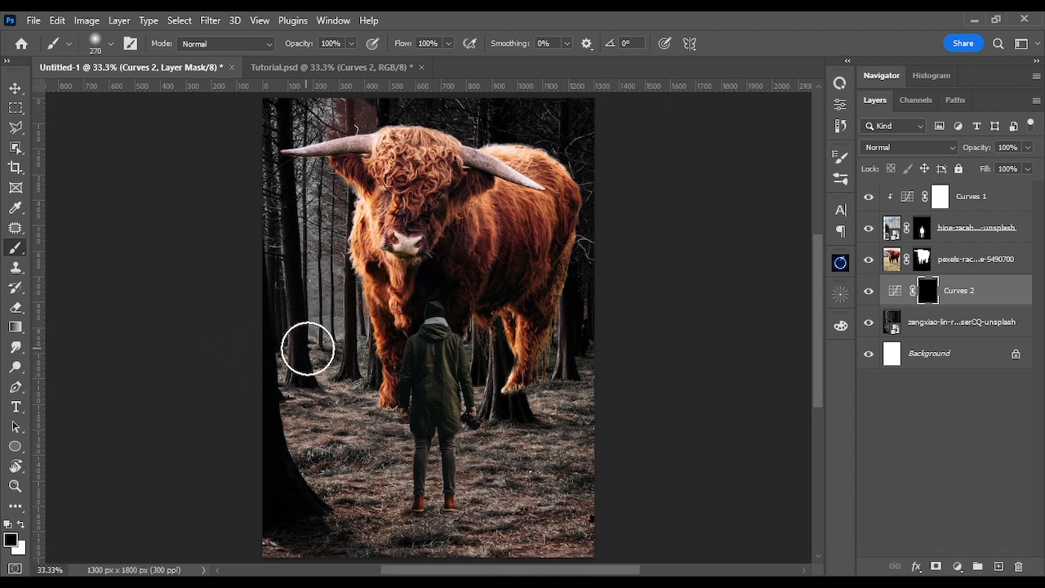
{"action": "key", "text": "x"}
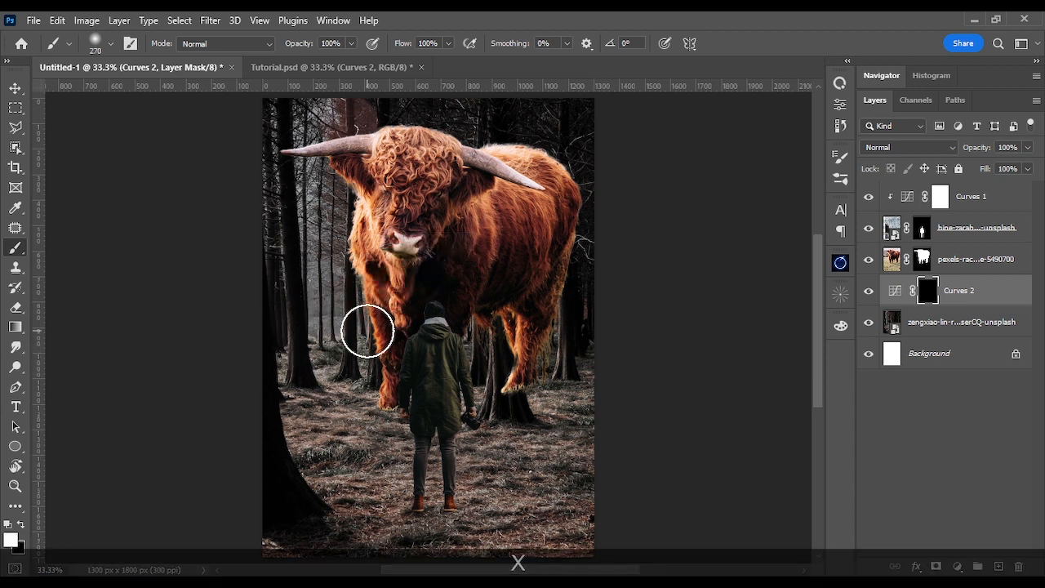
Paint white on the forest Curves mask over the foreground ground with 1% flow to darken it gradually.
{"action": "key", "text": "space"}
{"action": "left_click_drag", "start_coordinate": [345, 434], "coordinate": [345, 368]}
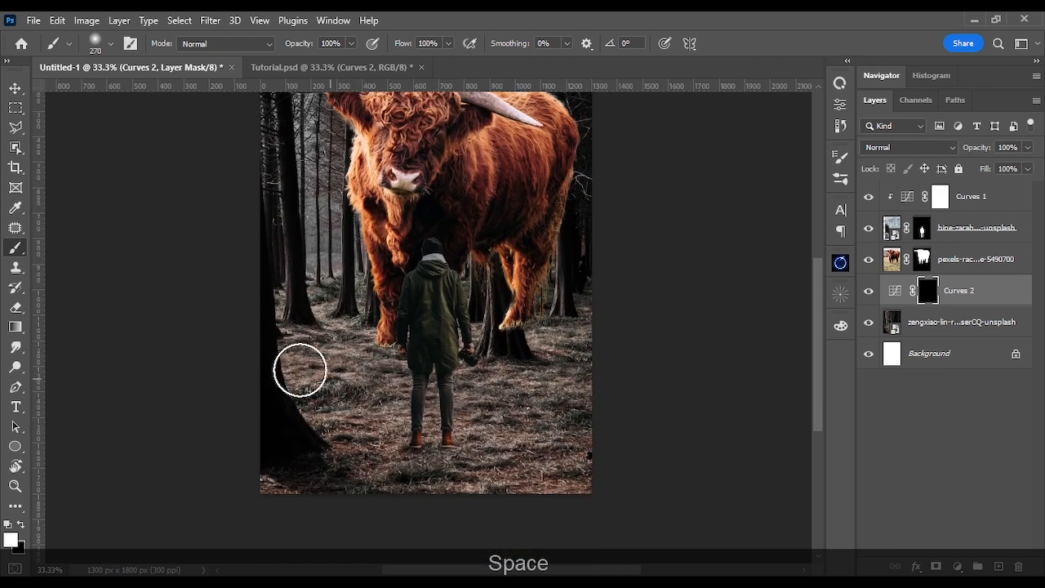
{"action": "left_click", "coordinate": [447, 43]}
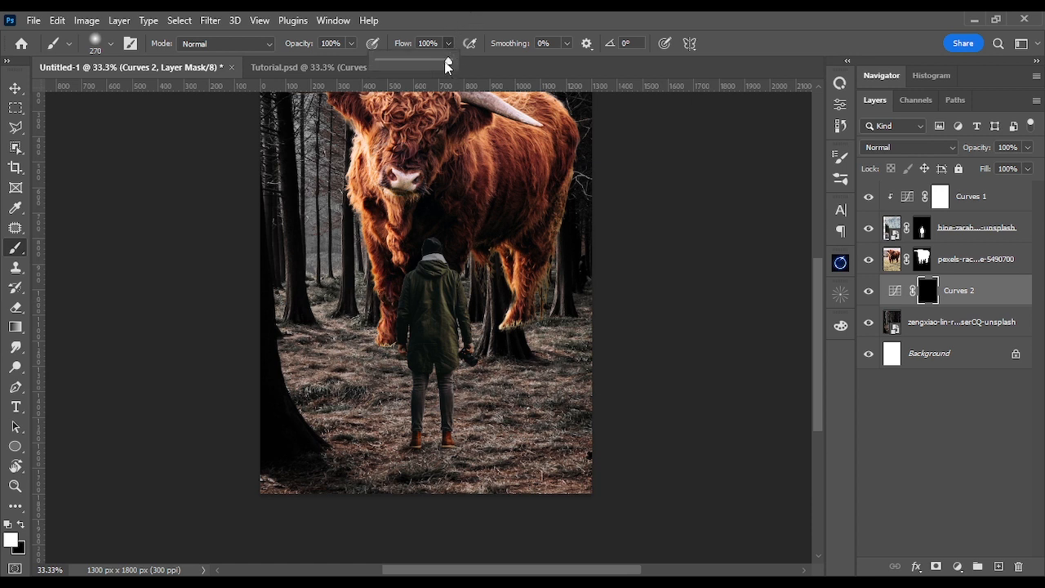
{"action": "left_click_drag", "start_coordinate": [447, 63], "coordinate": [226, 91]}
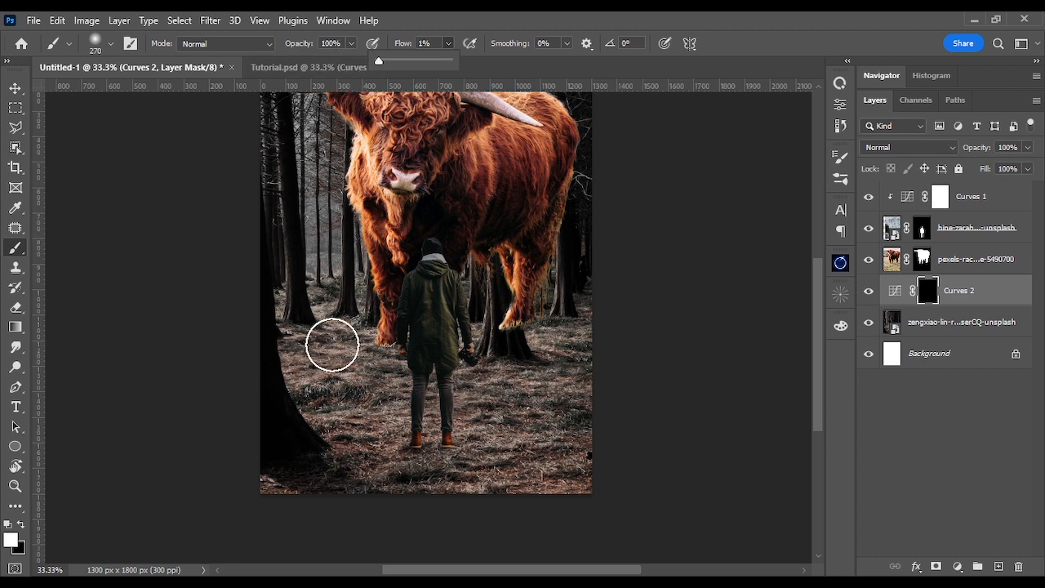
{"action": "left_click", "coordinate": [332, 371]}
{"action": "mouse_move", "coordinate": [333, 379]}
{"action": "left_mouse_down"}
{"action": "mouse_move", "coordinate": [343, 407]}
{"action": "mouse_move", "coordinate": [331, 350]}
{"action": "mouse_move", "coordinate": [355, 433]}
{"action": "mouse_move", "coordinate": [320, 338]}
{"action": "mouse_move", "coordinate": [350, 422]}
{"action": "mouse_move", "coordinate": [313, 354]}
{"action": "mouse_move", "coordinate": [308, 411]}
{"action": "mouse_move", "coordinate": [322, 311]}
{"action": "mouse_move", "coordinate": [322, 430]}
{"action": "mouse_move", "coordinate": [320, 372]}
{"action": "mouse_move", "coordinate": [348, 460]}
{"action": "mouse_move", "coordinate": [305, 353]}
{"action": "mouse_move", "coordinate": [361, 457]}
{"action": "mouse_move", "coordinate": [298, 344]}
{"action": "mouse_move", "coordinate": [326, 404]}
{"action": "mouse_move", "coordinate": [329, 366]}
{"action": "mouse_move", "coordinate": [307, 335]}
{"action": "mouse_move", "coordinate": [338, 411]}
{"action": "mouse_move", "coordinate": [402, 468]}
{"action": "mouse_move", "coordinate": [589, 472]}
{"action": "mouse_move", "coordinate": [303, 480]}
{"action": "mouse_move", "coordinate": [625, 479]}
{"action": "mouse_move", "coordinate": [292, 482]}
{"action": "mouse_move", "coordinate": [641, 477]}
{"action": "mouse_move", "coordinate": [285, 477]}
{"action": "mouse_move", "coordinate": [645, 477]}
{"action": "mouse_move", "coordinate": [528, 477]}
{"action": "mouse_move", "coordinate": [596, 441]}
{"action": "mouse_move", "coordinate": [517, 485]}
{"action": "mouse_move", "coordinate": [597, 420]}
{"action": "mouse_move", "coordinate": [578, 465]}
{"action": "mouse_move", "coordinate": [589, 344]}
{"action": "mouse_move", "coordinate": [418, 455]}
{"action": "mouse_move", "coordinate": [495, 431]}
{"action": "mouse_move", "coordinate": [550, 383]}
{"action": "mouse_move", "coordinate": [521, 492]}
{"action": "mouse_move", "coordinate": [555, 423]}
{"action": "mouse_move", "coordinate": [418, 457]}
{"action": "mouse_move", "coordinate": [368, 378]}
{"action": "mouse_move", "coordinate": [442, 474]}
{"action": "mouse_move", "coordinate": [516, 411]}
{"action": "mouse_move", "coordinate": [579, 430]}
{"action": "mouse_move", "coordinate": [417, 433]}
{"action": "mouse_move", "coordinate": [524, 425]}
{"action": "mouse_move", "coordinate": [377, 416]}
{"action": "mouse_move", "coordinate": [499, 409]}
{"action": "mouse_move", "coordinate": [531, 419]}
{"action": "mouse_move", "coordinate": [369, 413]}
{"action": "mouse_move", "coordinate": [514, 458]}
{"action": "mouse_move", "coordinate": [320, 407]}
{"action": "mouse_move", "coordinate": [477, 426]}
{"action": "mouse_move", "coordinate": [531, 332]}
{"action": "mouse_move", "coordinate": [544, 437]}
{"action": "mouse_move", "coordinate": [559, 346]}
{"action": "mouse_move", "coordinate": [579, 452]}
{"action": "mouse_move", "coordinate": [389, 468]}
{"action": "mouse_move", "coordinate": [619, 475]}
{"action": "mouse_move", "coordinate": [275, 485]}
{"action": "mouse_move", "coordinate": [376, 368]}
{"action": "mouse_move", "coordinate": [345, 476]}
{"action": "mouse_move", "coordinate": [325, 339]}
{"action": "mouse_move", "coordinate": [380, 420]}
{"action": "mouse_move", "coordinate": [480, 465]}
{"action": "mouse_move", "coordinate": [546, 413]}
{"action": "mouse_move", "coordinate": [591, 346]}
{"action": "mouse_move", "coordinate": [340, 485]}
{"action": "mouse_move", "coordinate": [327, 467]}
{"action": "mouse_move", "coordinate": [401, 476]}
{"action": "mouse_move", "coordinate": [333, 388]}
{"action": "mouse_move", "coordinate": [581, 360]}
{"action": "mouse_move", "coordinate": [560, 403]}
{"action": "mouse_move", "coordinate": [463, 392]}
{"action": "mouse_move", "coordinate": [313, 324]}
{"action": "mouse_move", "coordinate": [359, 376]}
{"action": "mouse_move", "coordinate": [406, 488]}
{"action": "mouse_move", "coordinate": [326, 488]}
{"action": "mouse_move", "coordinate": [561, 474]}
{"action": "mouse_move", "coordinate": [483, 373]}
{"action": "mouse_move", "coordinate": [530, 444]}
{"action": "mouse_move", "coordinate": [411, 448]}
{"action": "mouse_move", "coordinate": [474, 452]}
{"action": "mouse_move", "coordinate": [419, 480]}
{"action": "mouse_move", "coordinate": [429, 458]}
{"action": "mouse_move", "coordinate": [474, 468]}
{"action": "mouse_move", "coordinate": [458, 478]}
{"action": "mouse_move", "coordinate": [474, 470]}
{"action": "mouse_move", "coordinate": [456, 460]}
{"action": "mouse_move", "coordinate": [444, 491]}
{"action": "left_mouse_up"}
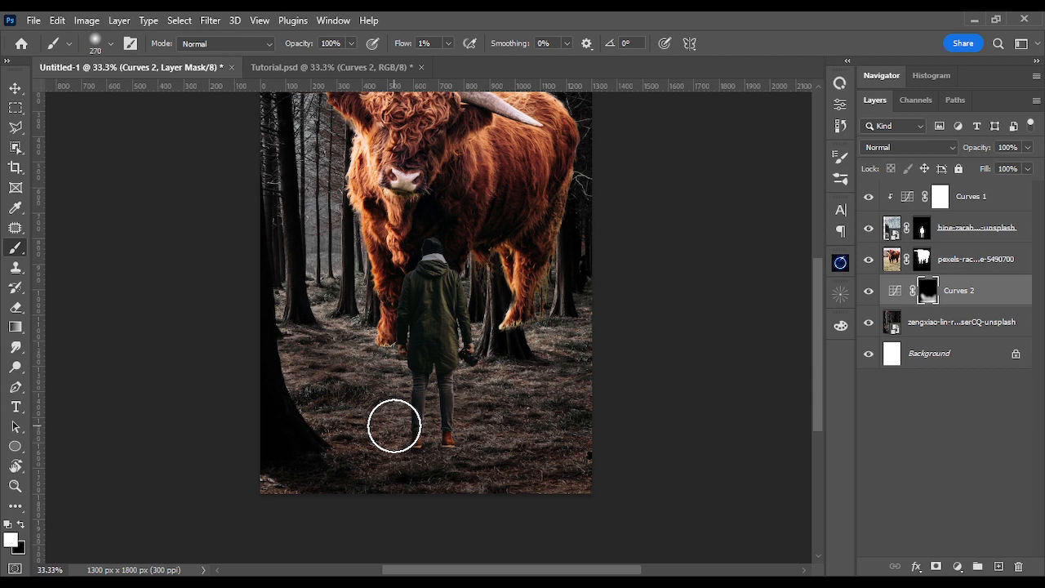
Reshape the brush into a flattened ellipse of 66 px with 68% hardness.
{"action": "left_click_drag", "start_coordinate": [516, 367], "coordinate": [492, 367]}
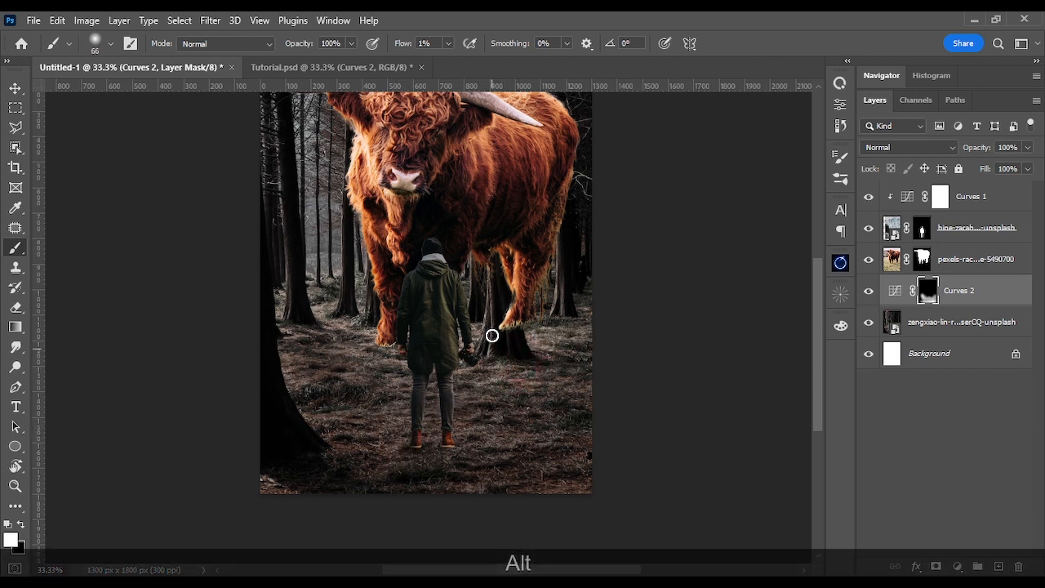
{"action": "right_click", "coordinate": [488, 317]}
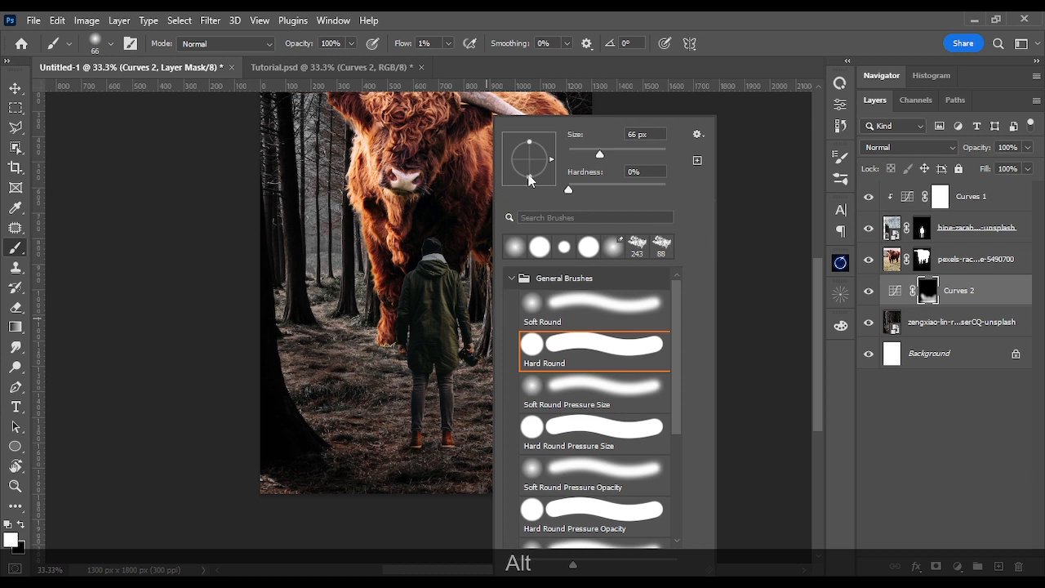
{"action": "left_click_drag", "start_coordinate": [529, 179], "coordinate": [533, 166]}
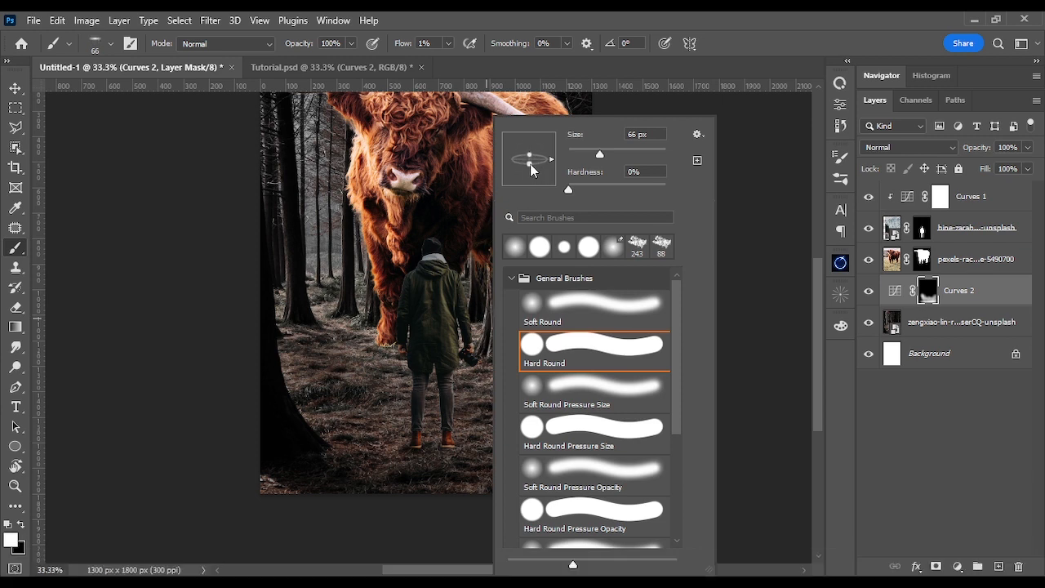
{"action": "left_click_drag", "start_coordinate": [530, 169], "coordinate": [532, 172]}
{"action": "left_click", "coordinate": [447, 27]}
{"action": "right_click", "coordinate": [496, 242]}
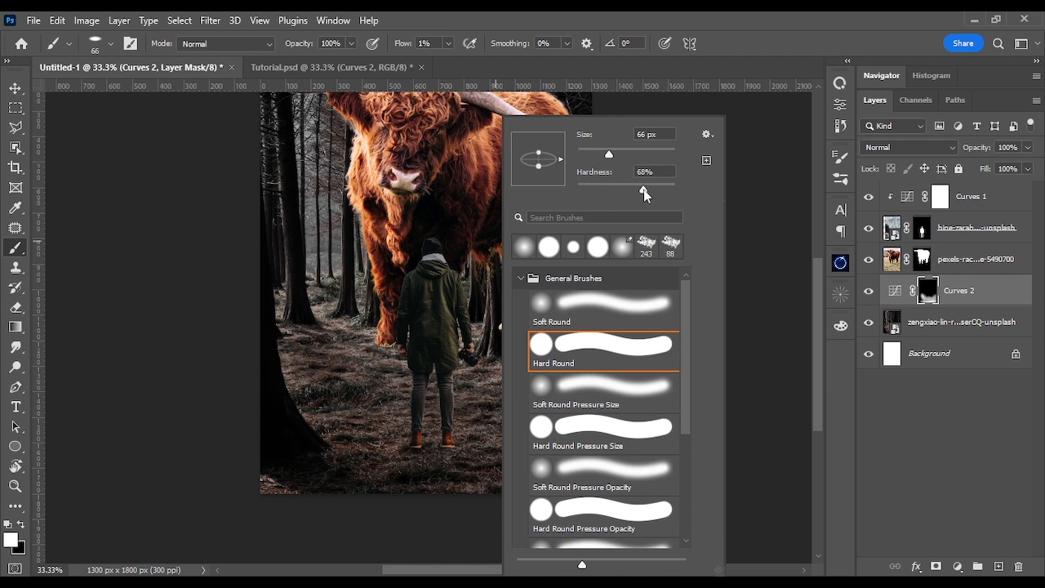
{"action": "left_click", "coordinate": [512, 16]}
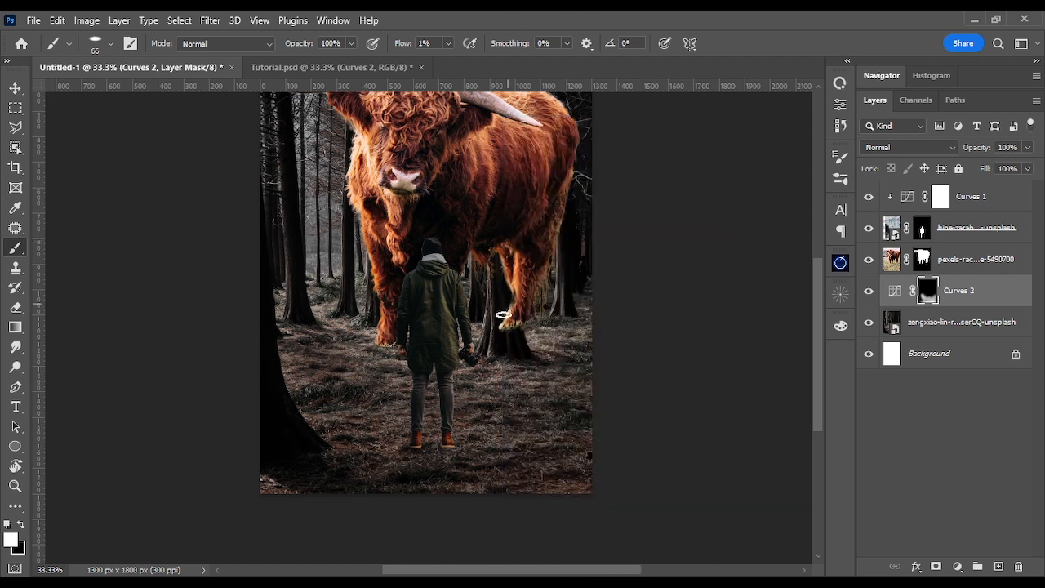
Reduce the elliptical brush size to 58 px to suit the person's boots.
{"action": "key", "text": "ctrl+KP_Add"}
{"action": "key", "text": "ctrl+KP_Add"}
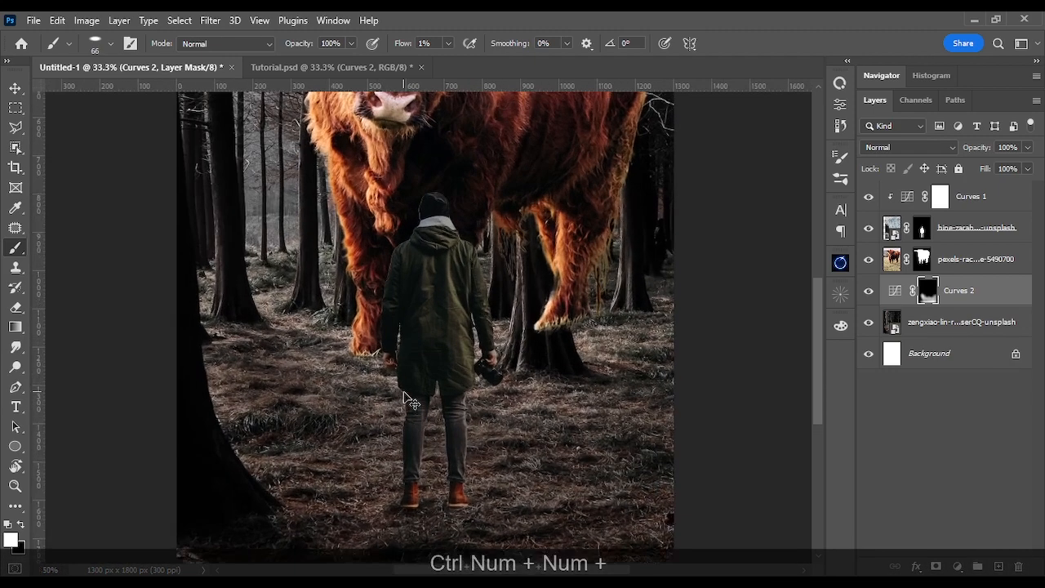
{"action": "key", "text": "ctrl+KP_Add"}
{"action": "key", "text": "space"}
{"action": "left_click_drag", "start_coordinate": [403, 391], "coordinate": [401, 217]}
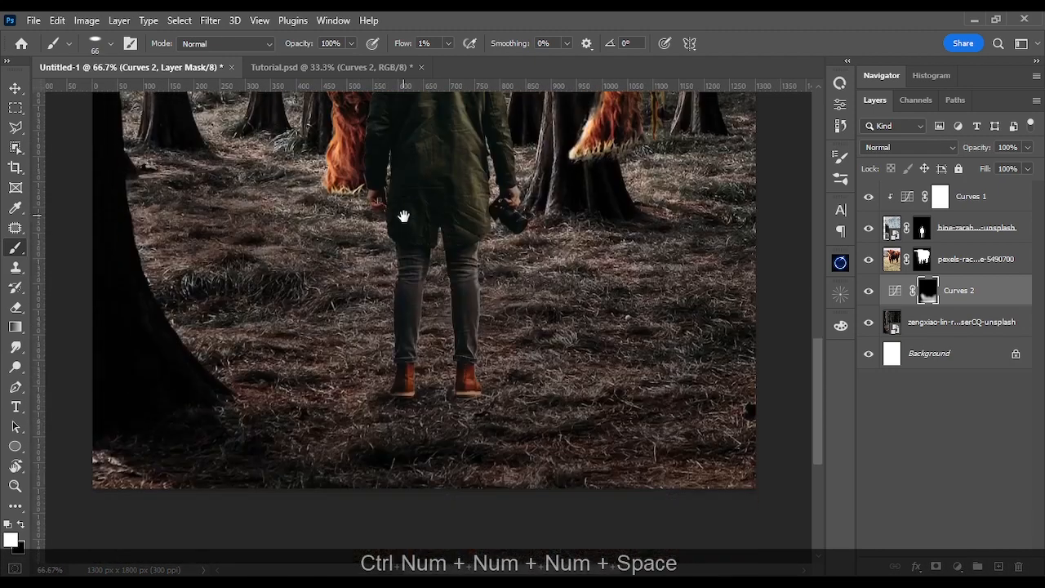
{"action": "key", "text": "ctrl+KP_Add"}
{"action": "key", "text": "space"}
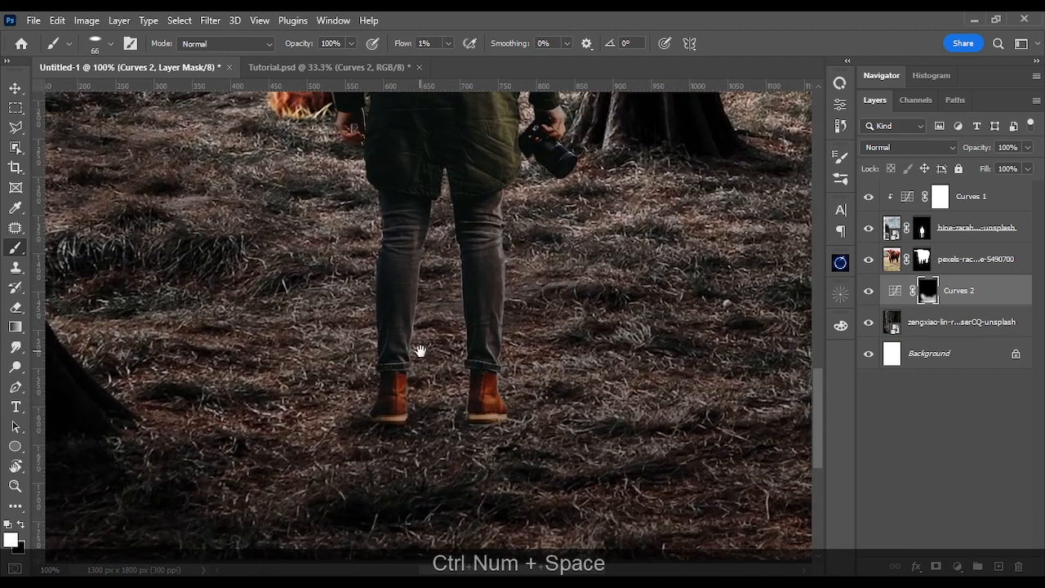
{"action": "left_click_drag", "start_coordinate": [422, 350], "coordinate": [424, 331]}
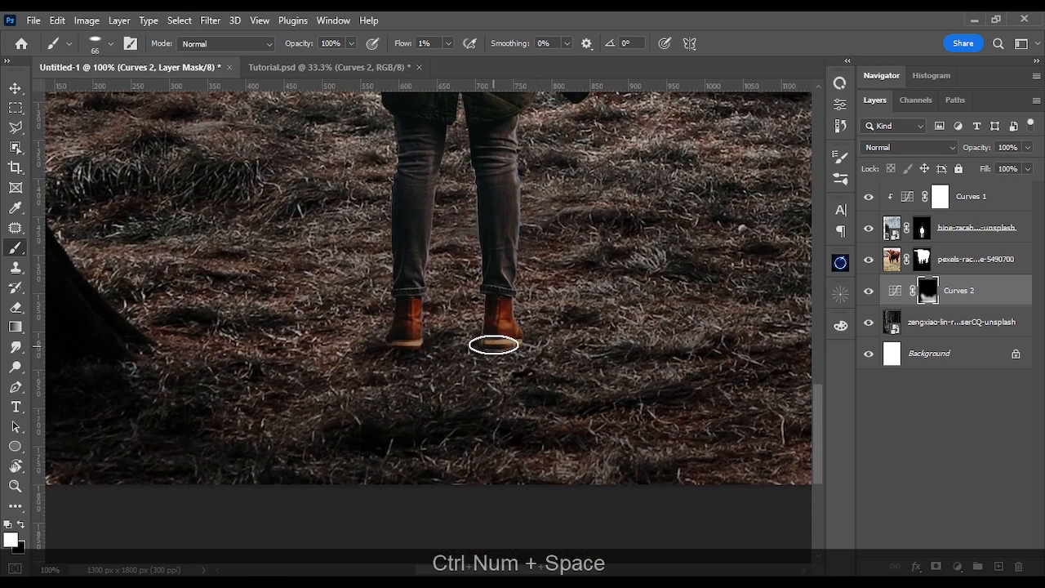
{"action": "right_click", "coordinate": [520, 353]}
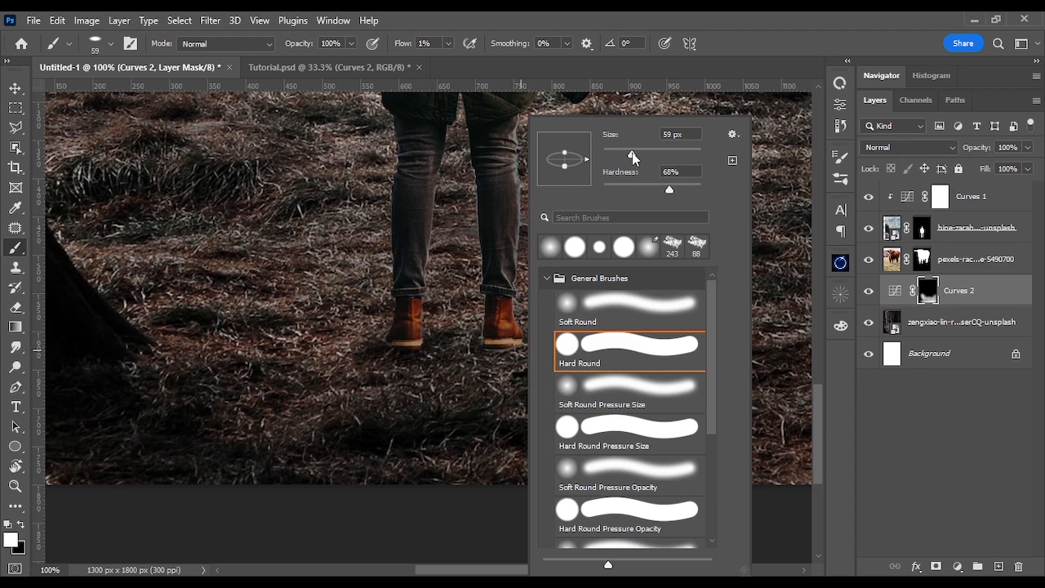
{"action": "left_click_drag", "start_coordinate": [634, 157], "coordinate": [631, 157]}
{"action": "left_click", "coordinate": [483, 361]}
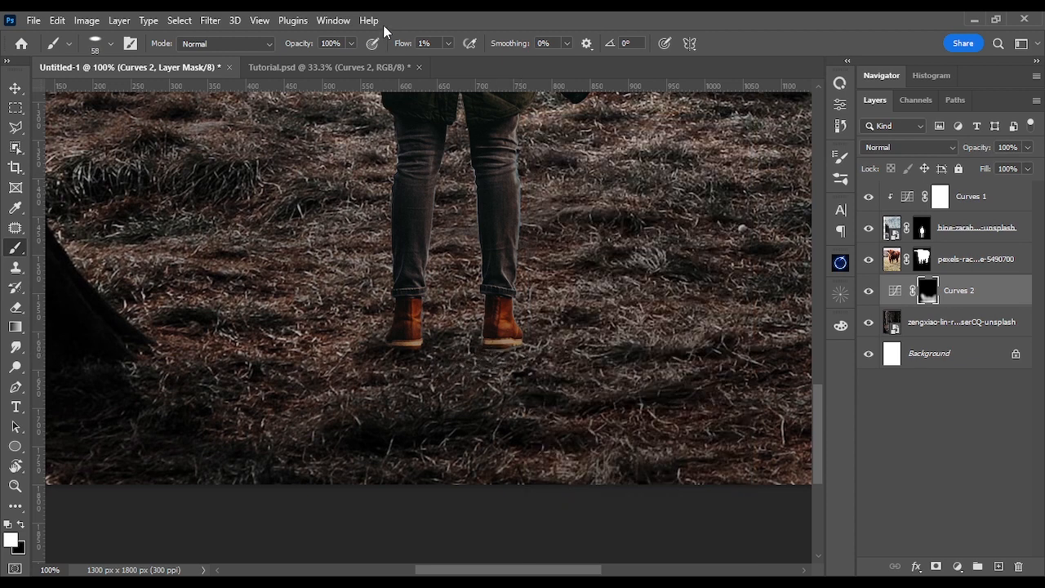
Paint dark contact shadows beneath both boots on the forest Curves mask at 100% flow.
{"action": "left_click", "coordinate": [449, 44]}
{"action": "left_click_drag", "start_coordinate": [450, 61], "coordinate": [713, 67]}
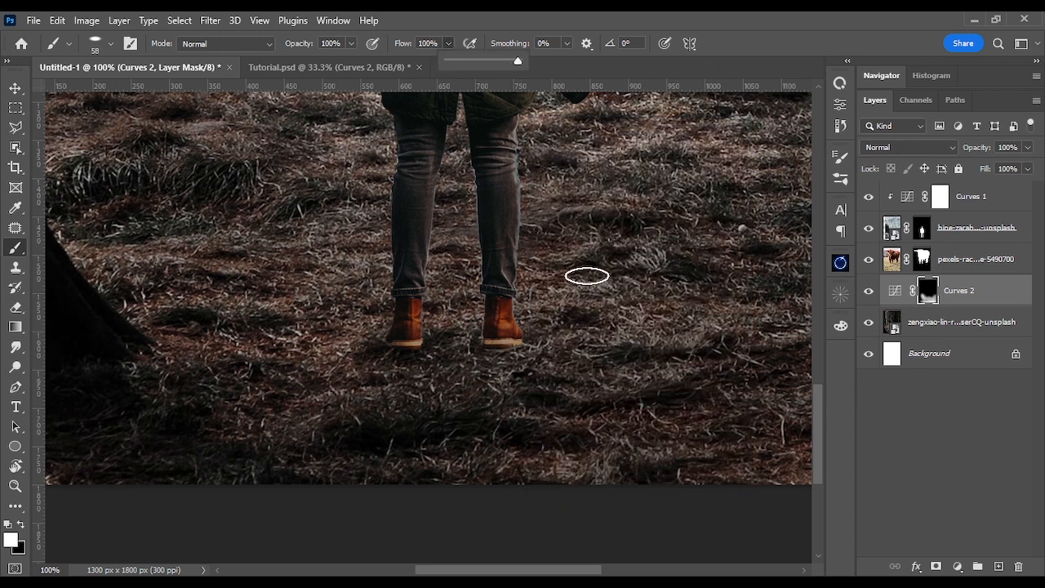
{"action": "left_click_drag", "start_coordinate": [514, 350], "coordinate": [529, 373]}
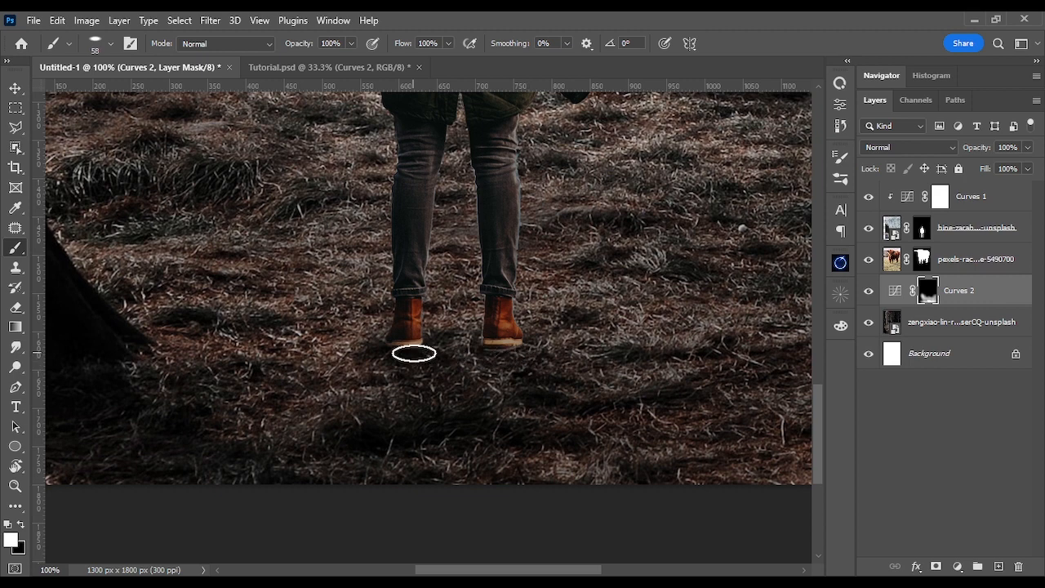
Refine the shadows around the boots with a 24 px brush at 1% flow, switching between white and black and undoing an unwanted stroke.
{"action": "left_click", "coordinate": [450, 42]}
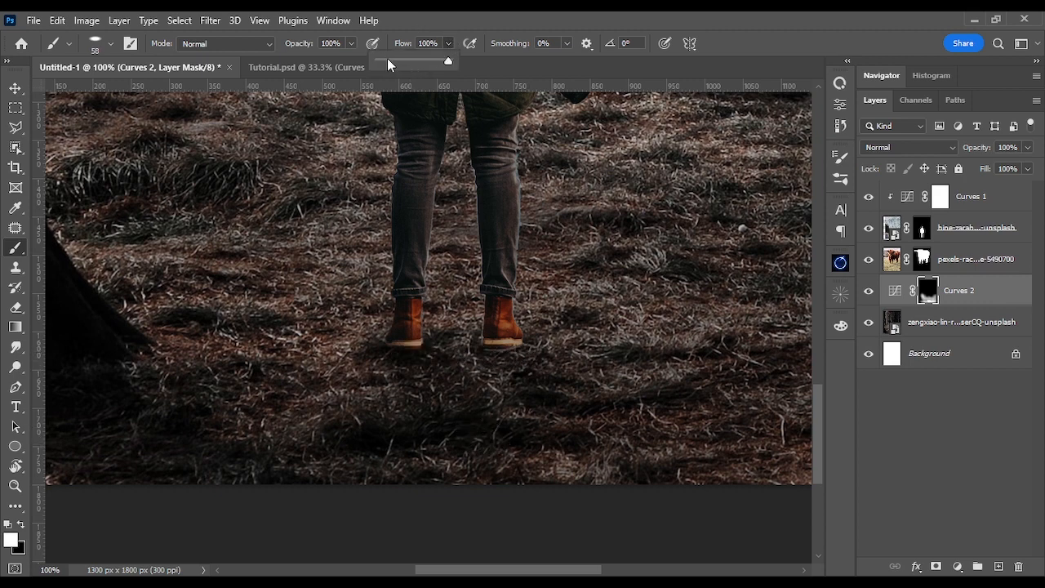
{"action": "left_click_drag", "start_coordinate": [388, 58], "coordinate": [380, 59]}
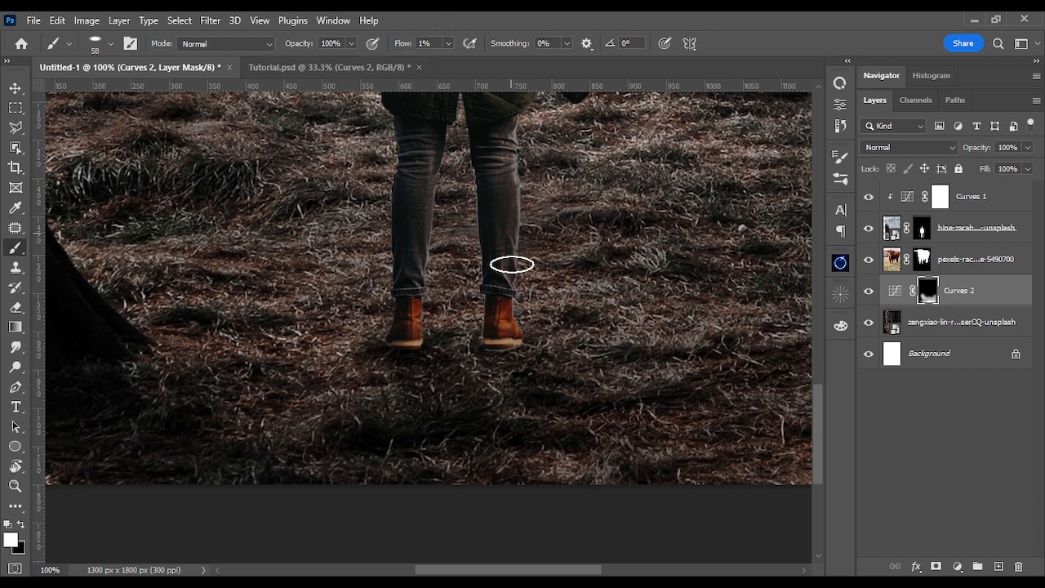
{"action": "right_click", "coordinate": [510, 336], "text": "alt"}
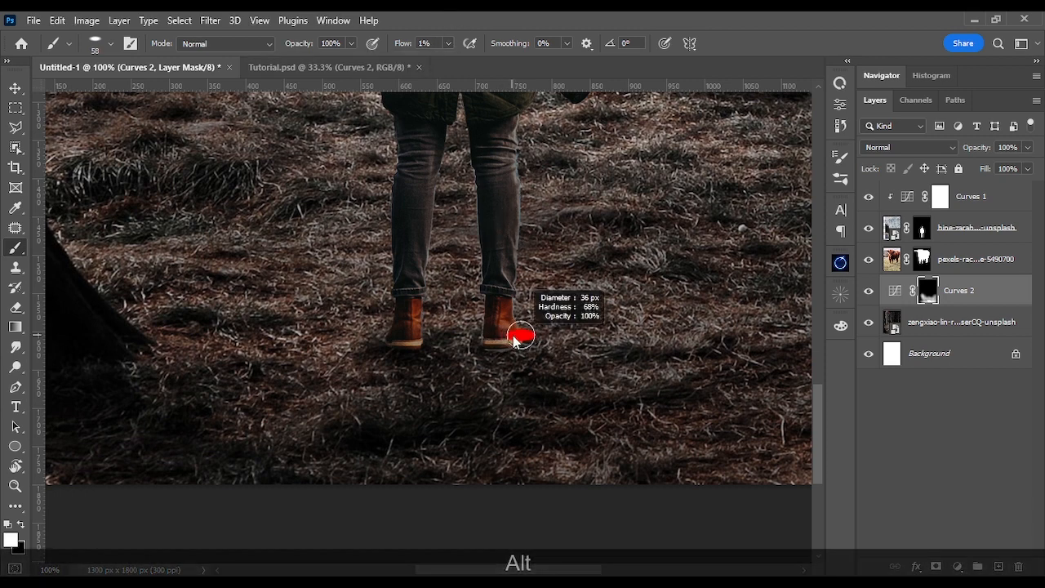
{"action": "left_click_drag", "start_coordinate": [512, 336], "coordinate": [509, 335]}
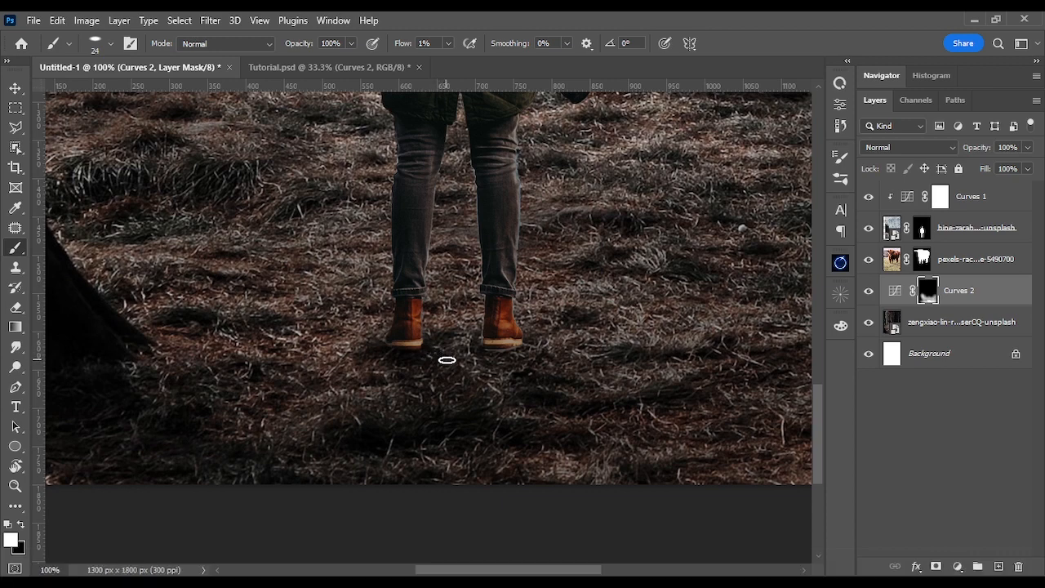
{"action": "key", "text": "x"}
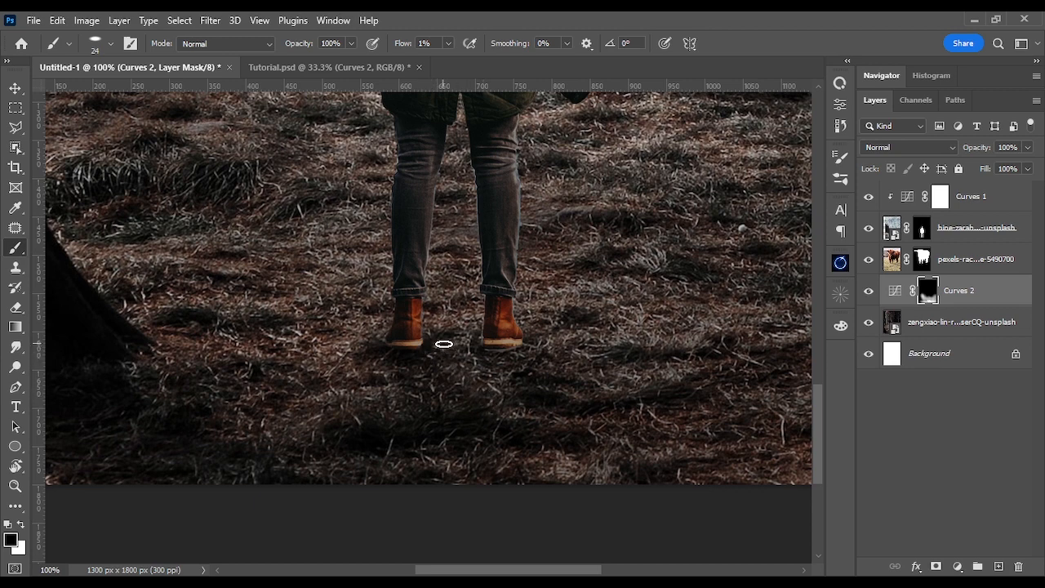
{"action": "key", "text": "ctrl+z"}
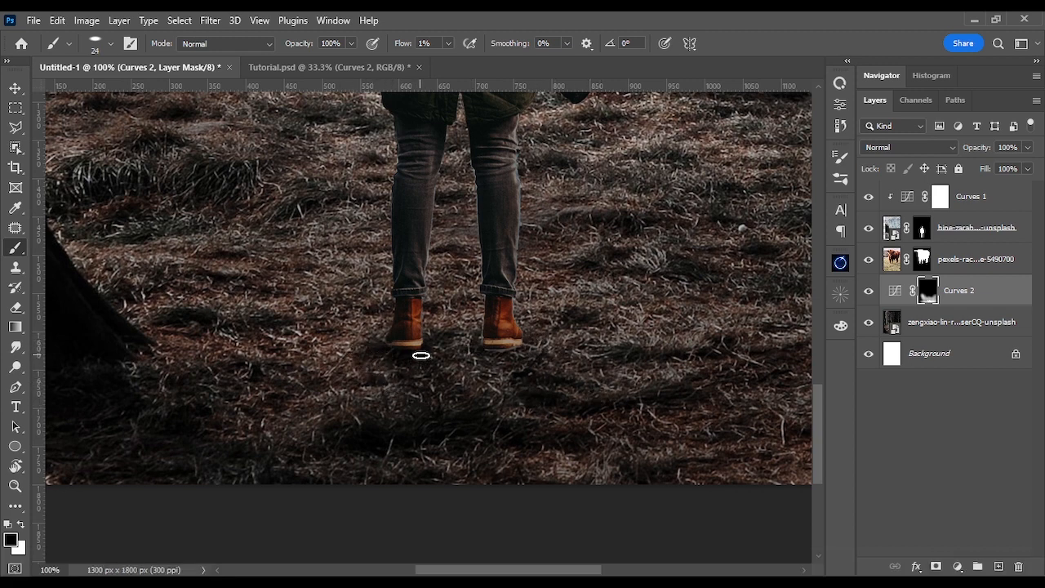
{"action": "key", "text": "ctrl+0"}
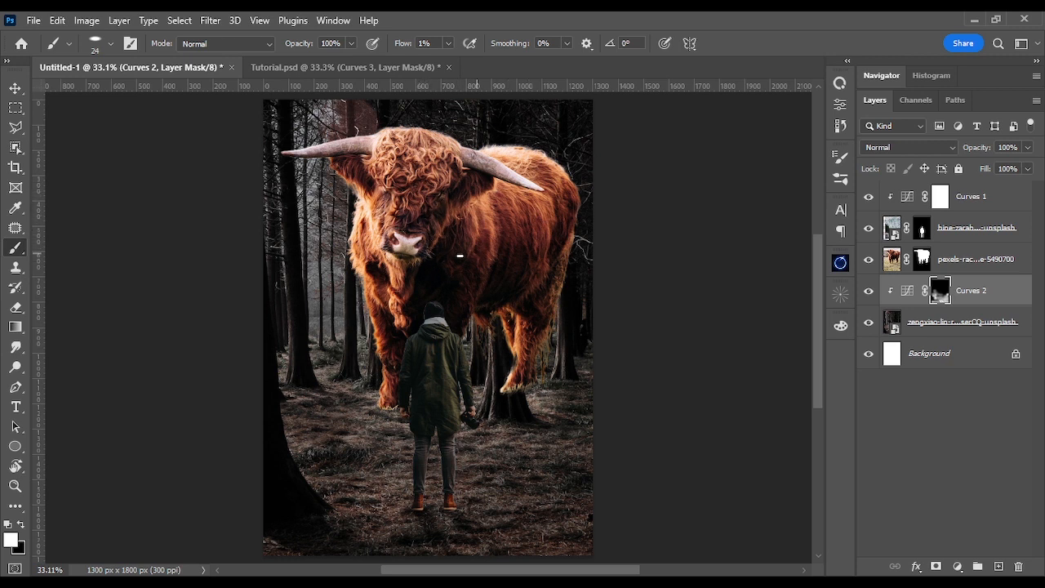
Add a Curves adjustment layer directly above the bull layer.
{"action": "left_click", "coordinate": [893, 259]}
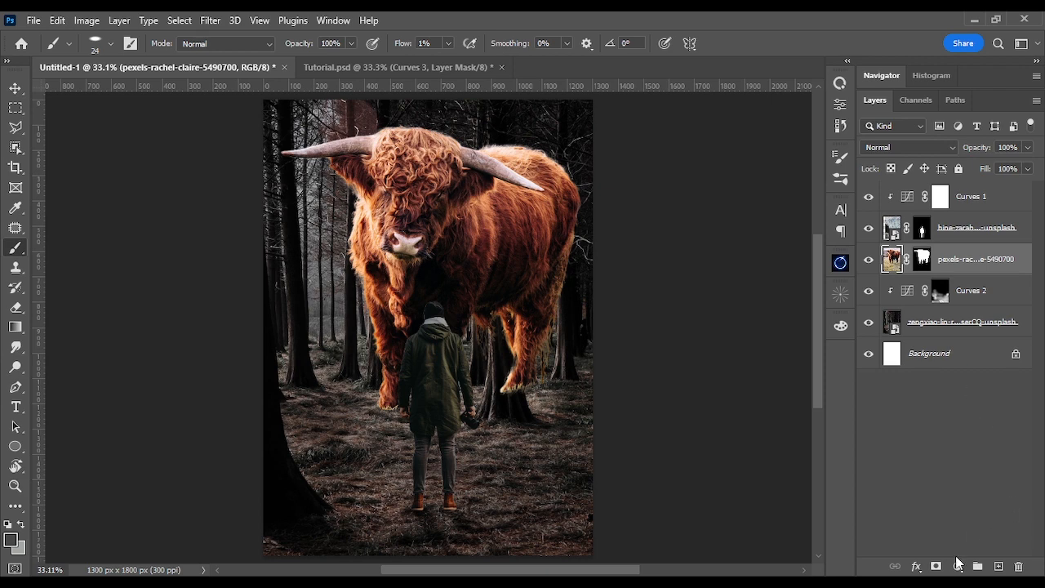
{"action": "left_click", "coordinate": [958, 567]}
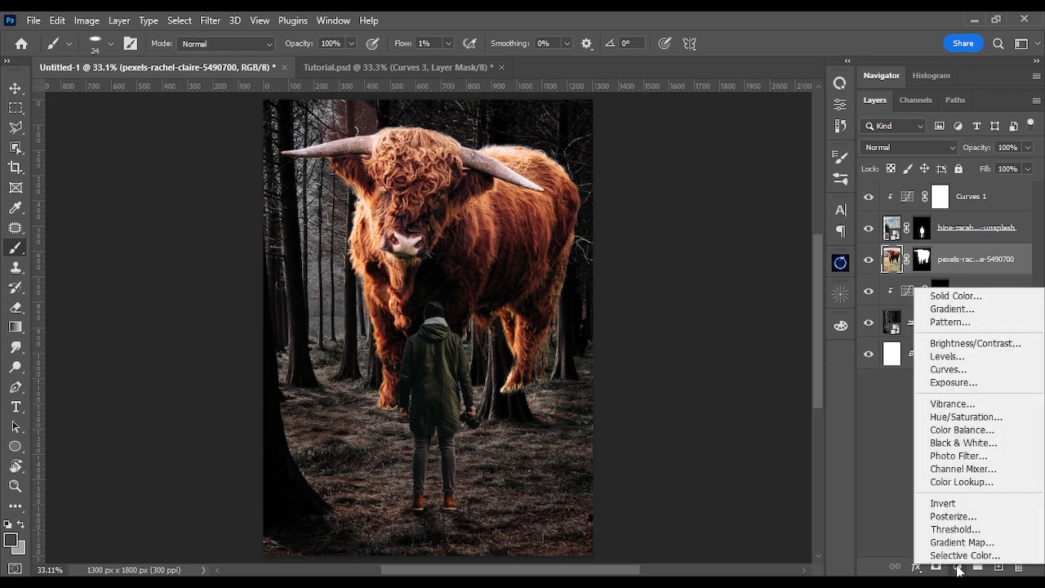
{"action": "left_click", "coordinate": [963, 372]}
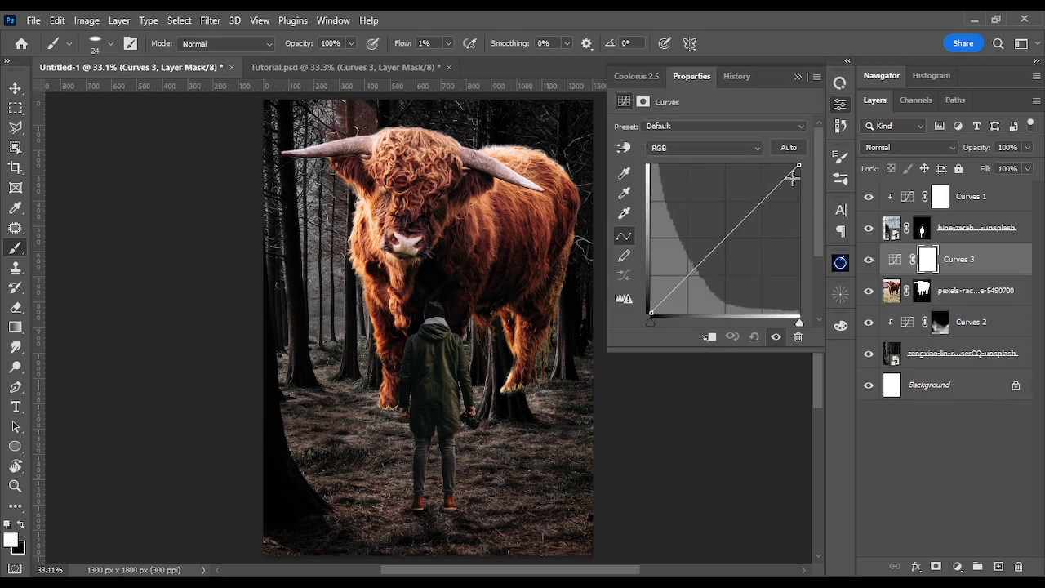
Clip the new Curves layer to the bull and lower the RGB curve's white point to about two thirds height.
{"action": "left_click_drag", "start_coordinate": [801, 166], "coordinate": [801, 196]}
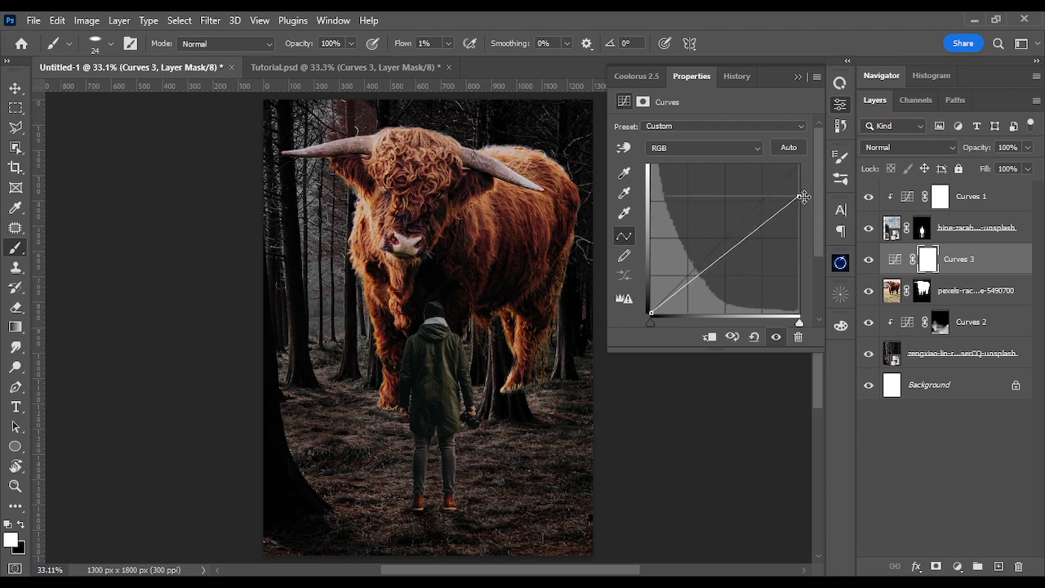
{"action": "left_click", "coordinate": [710, 338]}
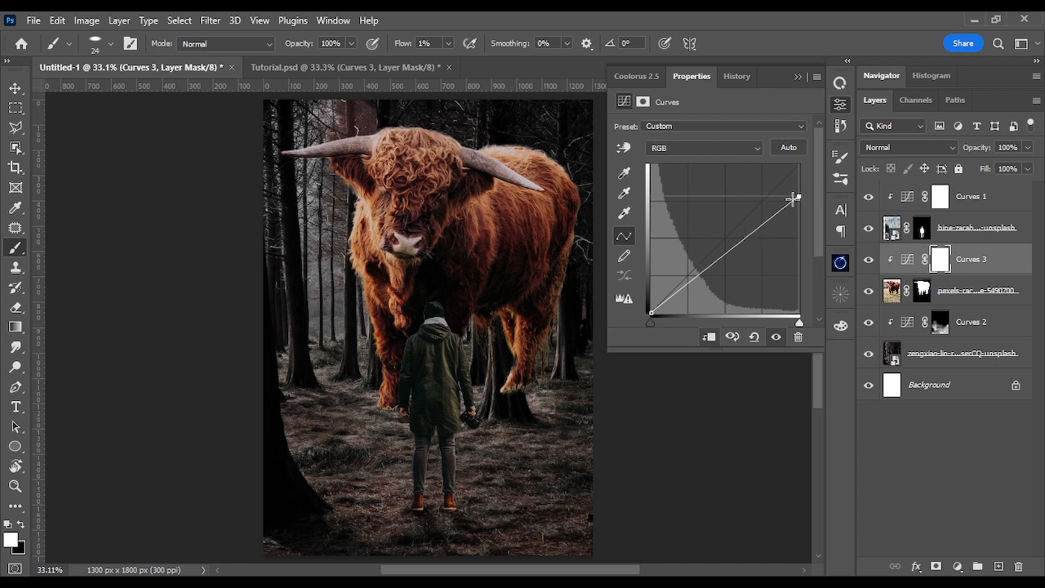
{"action": "left_click_drag", "start_coordinate": [800, 198], "coordinate": [802, 214]}
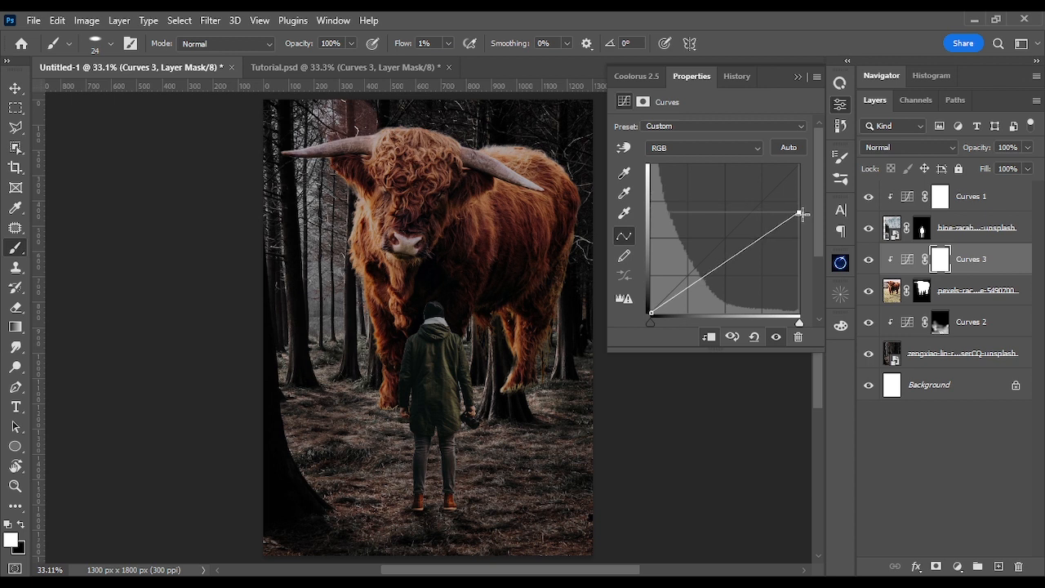
Shape the bull's RGB curve into a gentle S with darker shadows and a white point slightly below two thirds height.
{"action": "left_click_drag", "start_coordinate": [802, 216], "coordinate": [804, 219]}
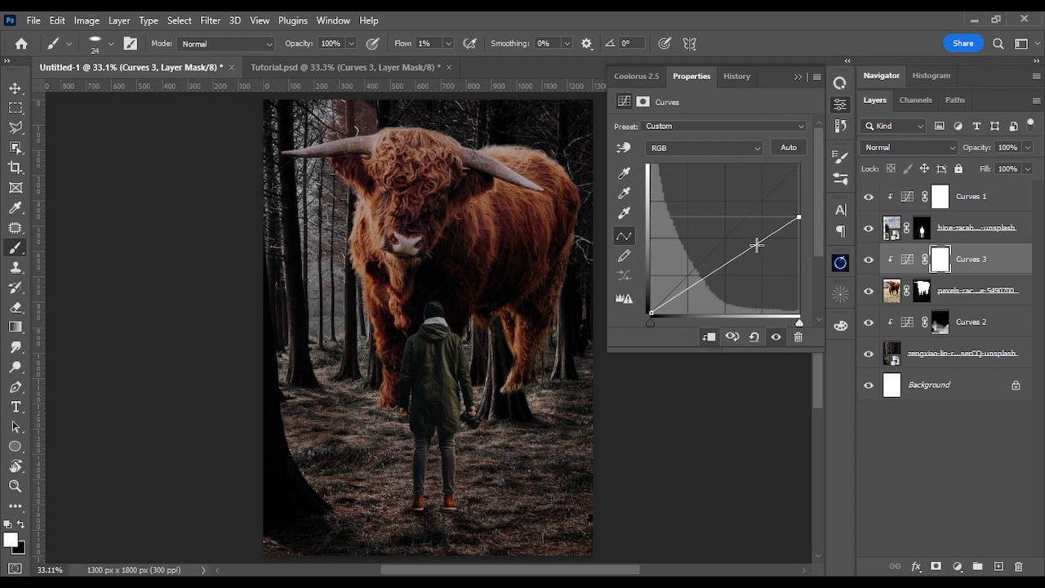
{"action": "mouse_move", "coordinate": [758, 242]}
{"action": "left_mouse_down"}
{"action": "mouse_move", "coordinate": [760, 217]}
{"action": "mouse_move", "coordinate": [758, 238]}
{"action": "left_mouse_up"}
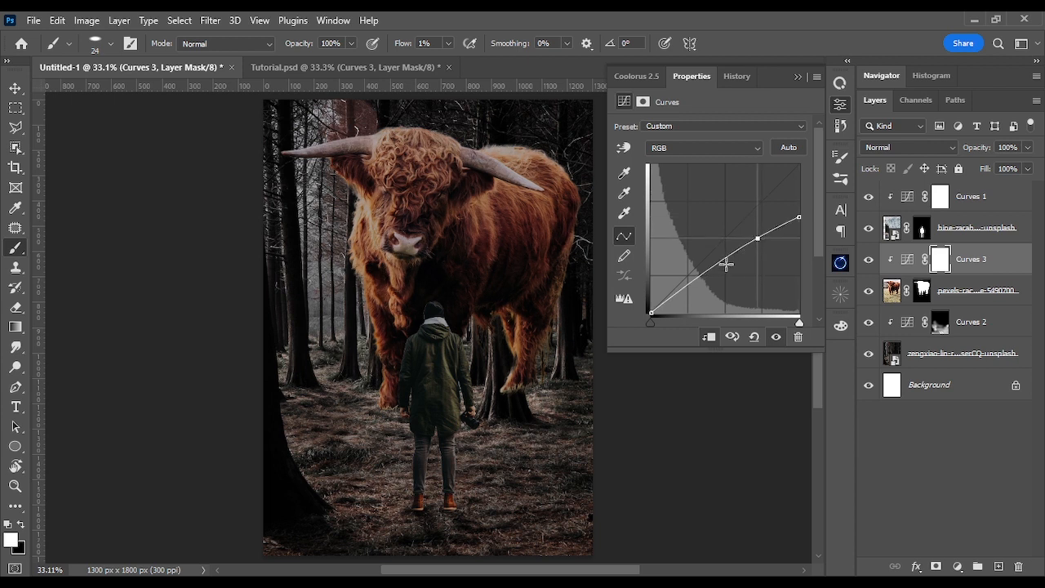
{"action": "left_click_drag", "start_coordinate": [699, 278], "coordinate": [699, 286]}
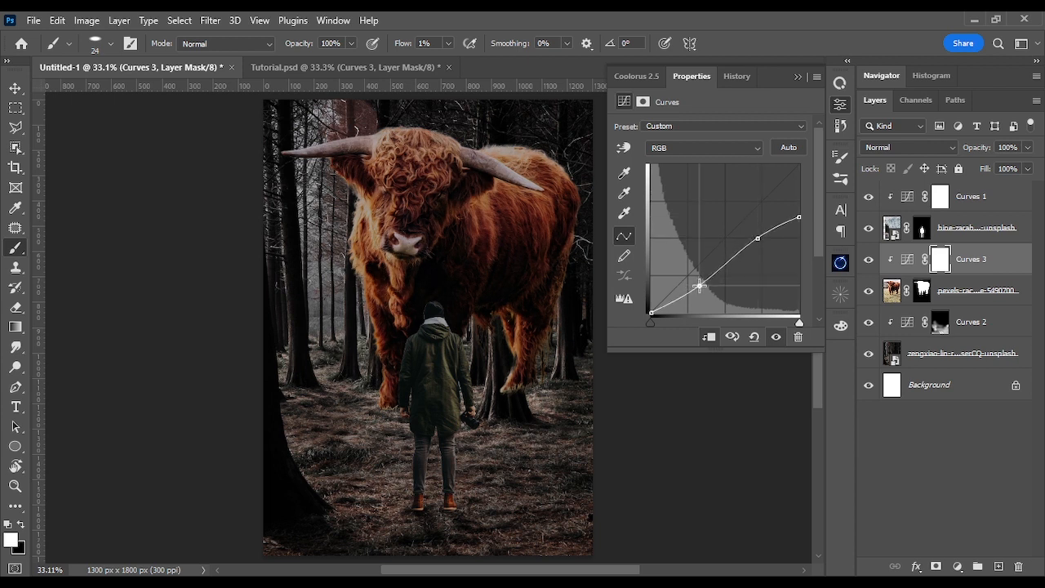
{"action": "left_click_drag", "start_coordinate": [757, 238], "coordinate": [804, 221]}
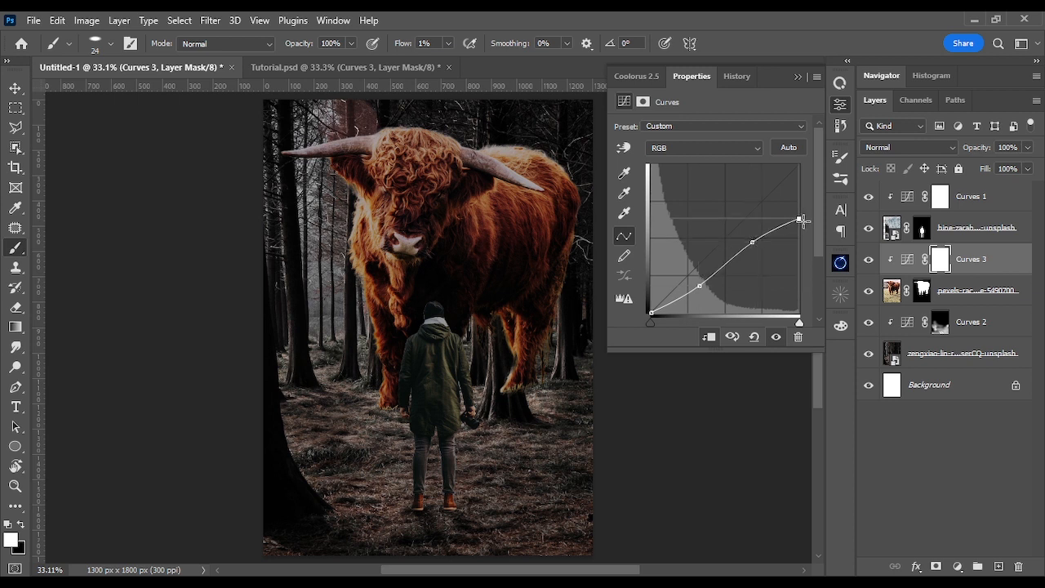
{"action": "left_click", "coordinate": [798, 77]}
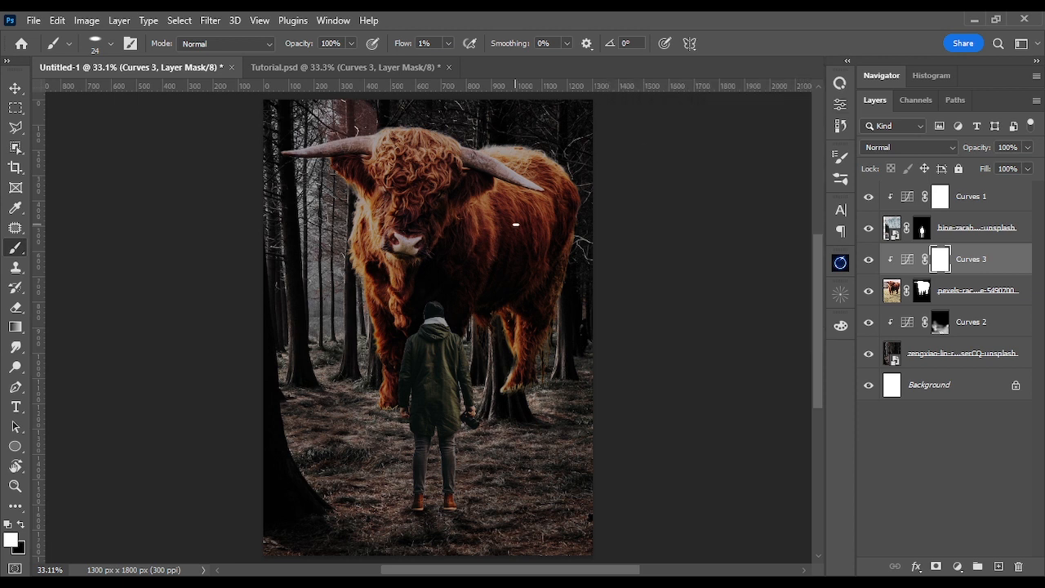
Reshape the flattened brush tip into a full circle for painting on the bull's Curves mask.
{"action": "key", "text": "b"}
{"action": "right_click", "coordinate": [455, 211]}
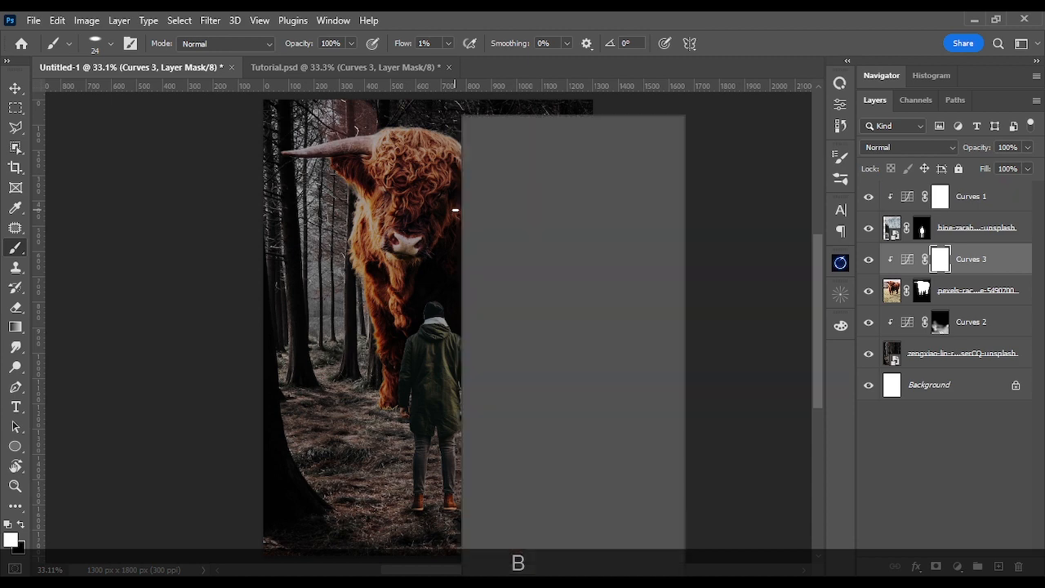
{"action": "left_click_drag", "start_coordinate": [500, 172], "coordinate": [498, 177]}
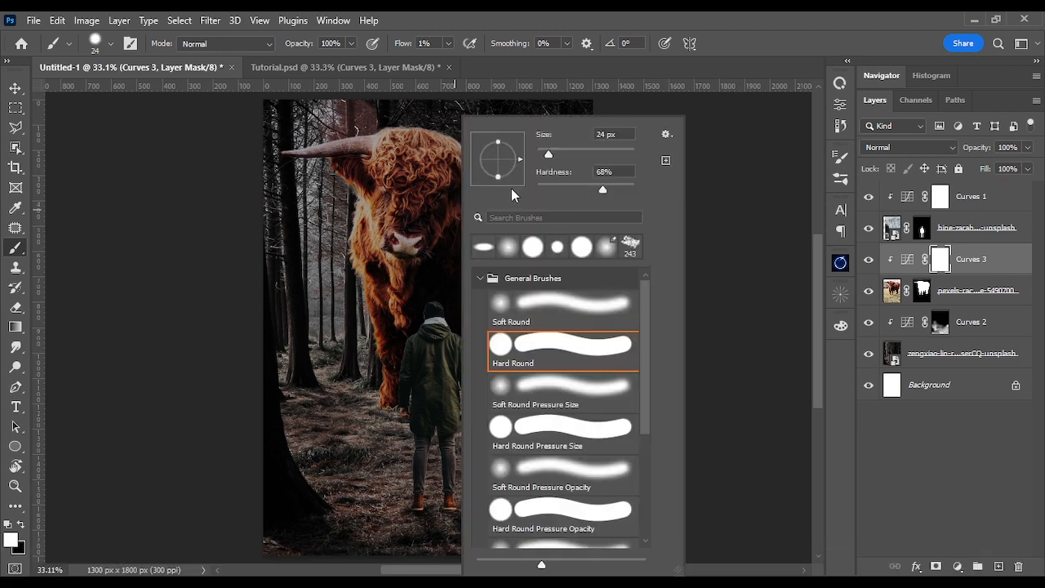
{"action": "left_click", "coordinate": [330, 145]}
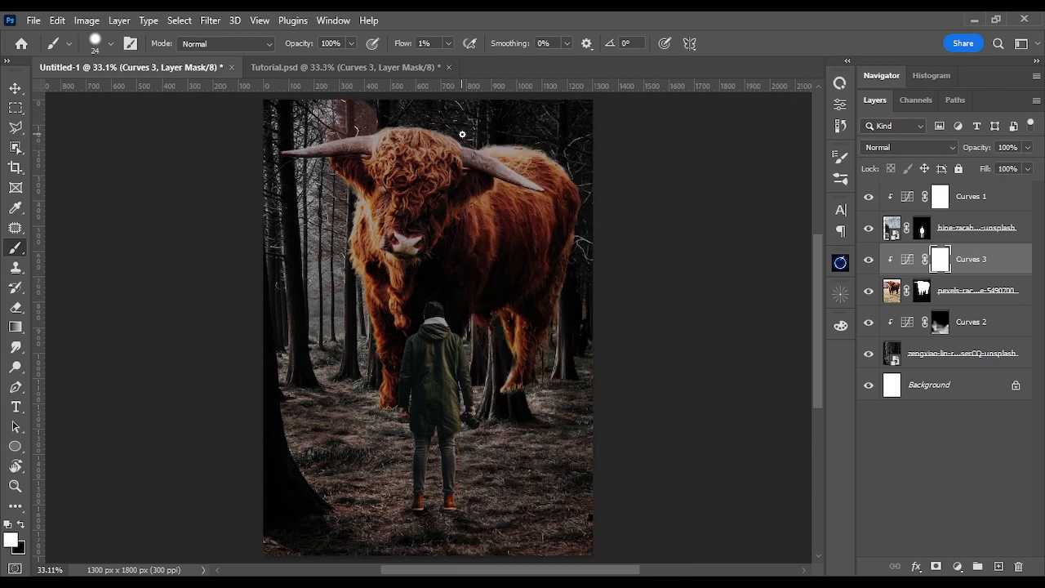
Paint on the bull's Curves mask with an 85 px brush at 1% flow along the head, horns and back, alternating black and white.
{"action": "mouse_move", "coordinate": [411, 225]}
{"action": "left_mouse_down"}
{"action": "mouse_move", "coordinate": [446, 229]}
{"action": "mouse_move", "coordinate": [411, 229]}
{"action": "mouse_move", "coordinate": [454, 236]}
{"action": "mouse_move", "coordinate": [458, 247]}
{"action": "mouse_move", "coordinate": [383, 242]}
{"action": "mouse_move", "coordinate": [464, 236]}
{"action": "mouse_move", "coordinate": [416, 225]}
{"action": "mouse_move", "coordinate": [445, 238]}
{"action": "mouse_move", "coordinate": [455, 173]}
{"action": "mouse_move", "coordinate": [452, 264]}
{"action": "mouse_move", "coordinate": [458, 169]}
{"action": "mouse_move", "coordinate": [458, 298]}
{"action": "mouse_move", "coordinate": [469, 151]}
{"action": "left_mouse_up"}
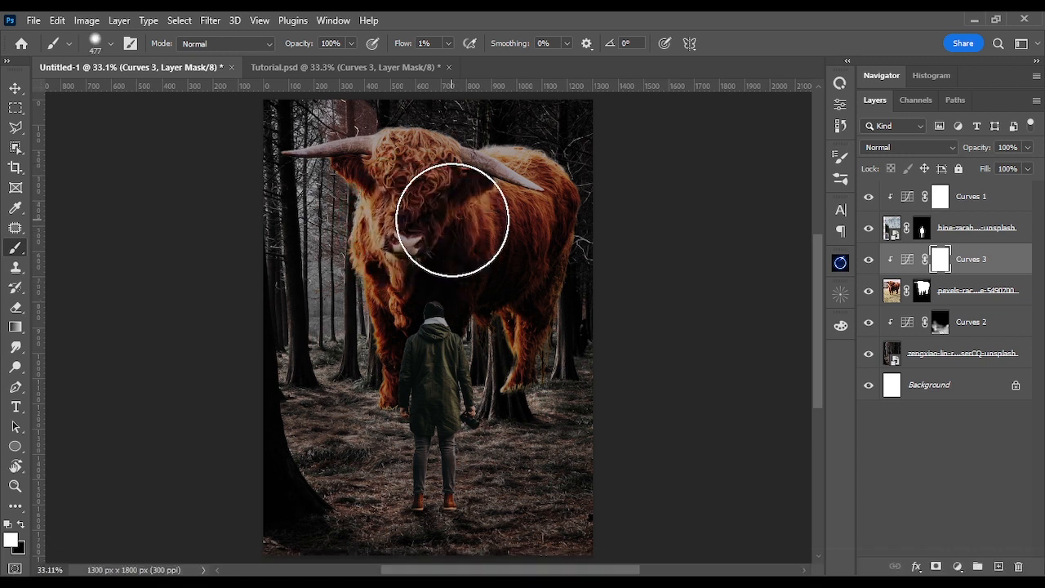
{"action": "left_click_drag", "start_coordinate": [455, 220], "coordinate": [411, 228]}
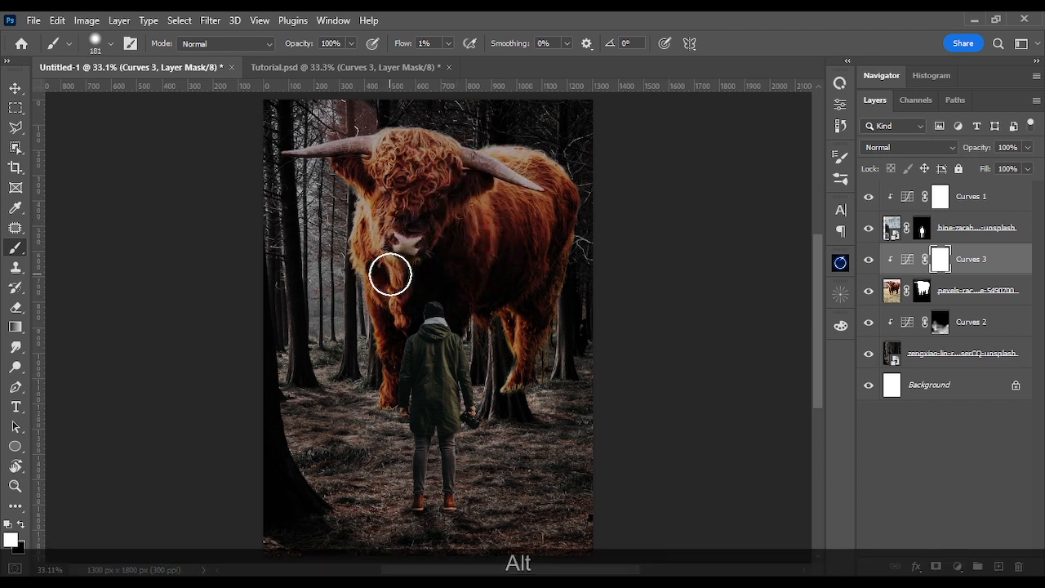
{"action": "key", "text": "x"}
{"action": "key", "text": "space"}
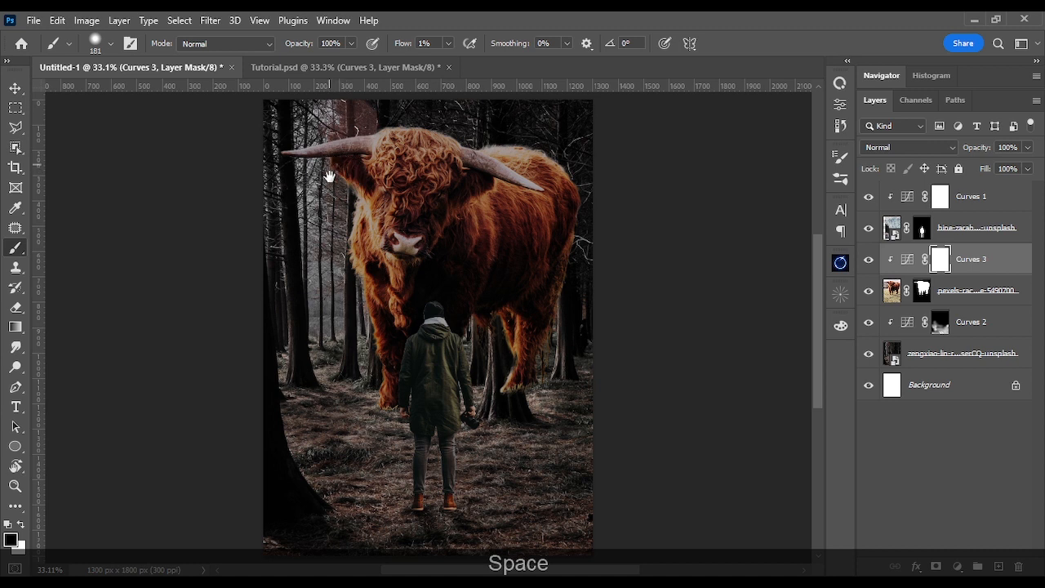
{"action": "mouse_move", "coordinate": [330, 176]}
{"action": "left_mouse_down"}
{"action": "mouse_move", "coordinate": [338, 221]}
{"action": "mouse_move", "coordinate": [369, 222]}
{"action": "left_mouse_up"}
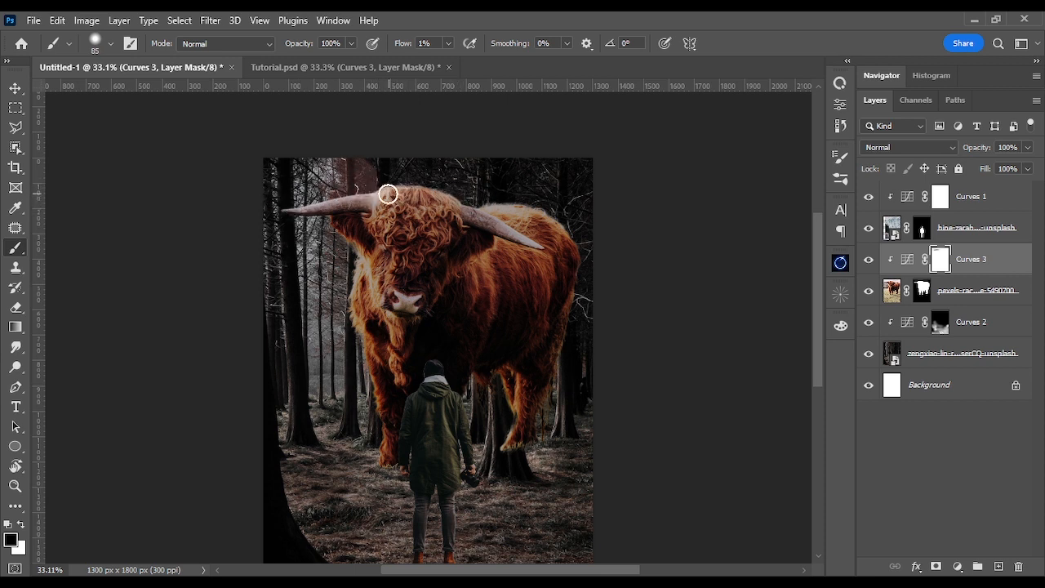
{"action": "mouse_move", "coordinate": [468, 204]}
{"action": "left_mouse_down"}
{"action": "mouse_move", "coordinate": [558, 206]}
{"action": "mouse_move", "coordinate": [459, 207]}
{"action": "mouse_move", "coordinate": [569, 211]}
{"action": "mouse_move", "coordinate": [529, 212]}
{"action": "mouse_move", "coordinate": [573, 226]}
{"action": "mouse_move", "coordinate": [451, 191]}
{"action": "mouse_move", "coordinate": [534, 196]}
{"action": "mouse_move", "coordinate": [433, 201]}
{"action": "mouse_move", "coordinate": [496, 202]}
{"action": "mouse_move", "coordinate": [460, 190]}
{"action": "mouse_move", "coordinate": [331, 190]}
{"action": "left_mouse_up"}
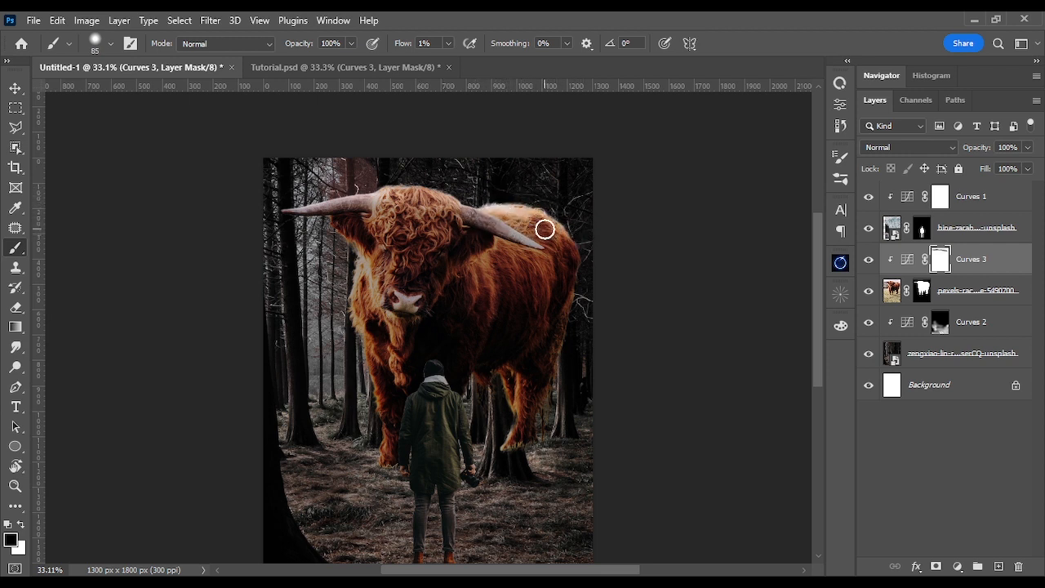
{"action": "key", "text": "x"}
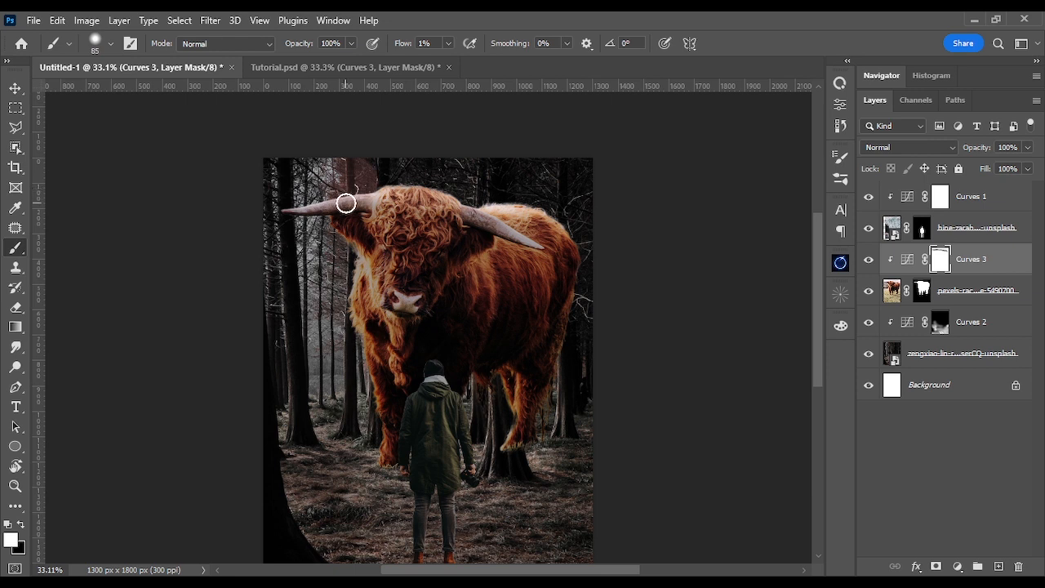
{"action": "key", "text": "x"}
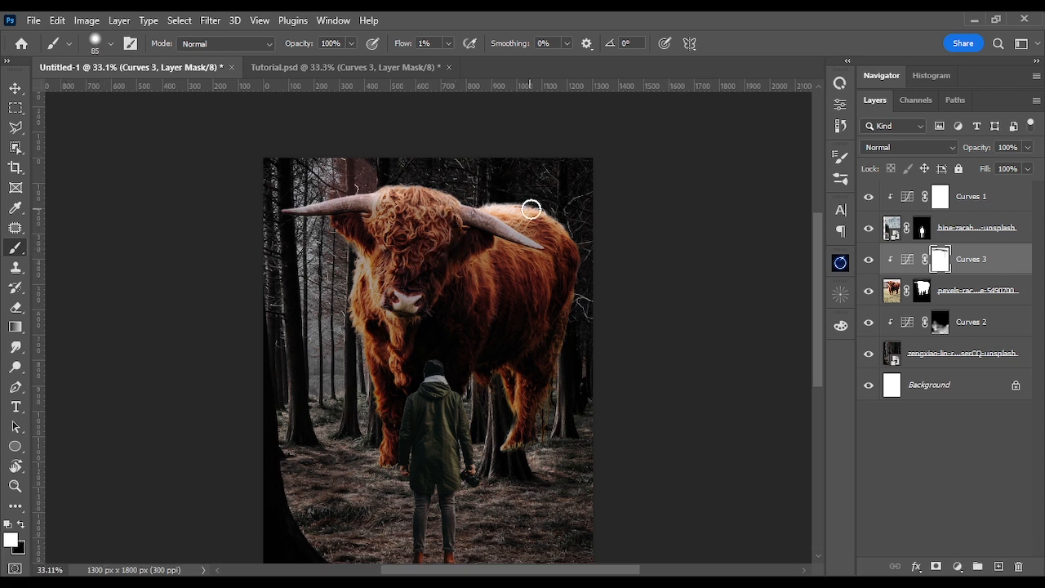
{"action": "mouse_move", "coordinate": [469, 209]}
{"action": "left_mouse_down"}
{"action": "mouse_move", "coordinate": [568, 217]}
{"action": "mouse_move", "coordinate": [550, 228]}
{"action": "mouse_move", "coordinate": [589, 198]}
{"action": "mouse_move", "coordinate": [543, 232]}
{"action": "mouse_move", "coordinate": [524, 222]}
{"action": "mouse_move", "coordinate": [525, 209]}
{"action": "mouse_move", "coordinate": [577, 219]}
{"action": "mouse_move", "coordinate": [420, 196]}
{"action": "mouse_move", "coordinate": [276, 197]}
{"action": "mouse_move", "coordinate": [432, 198]}
{"action": "mouse_move", "coordinate": [275, 202]}
{"action": "mouse_move", "coordinate": [382, 210]}
{"action": "left_mouse_up"}
{"action": "key", "text": "x"}
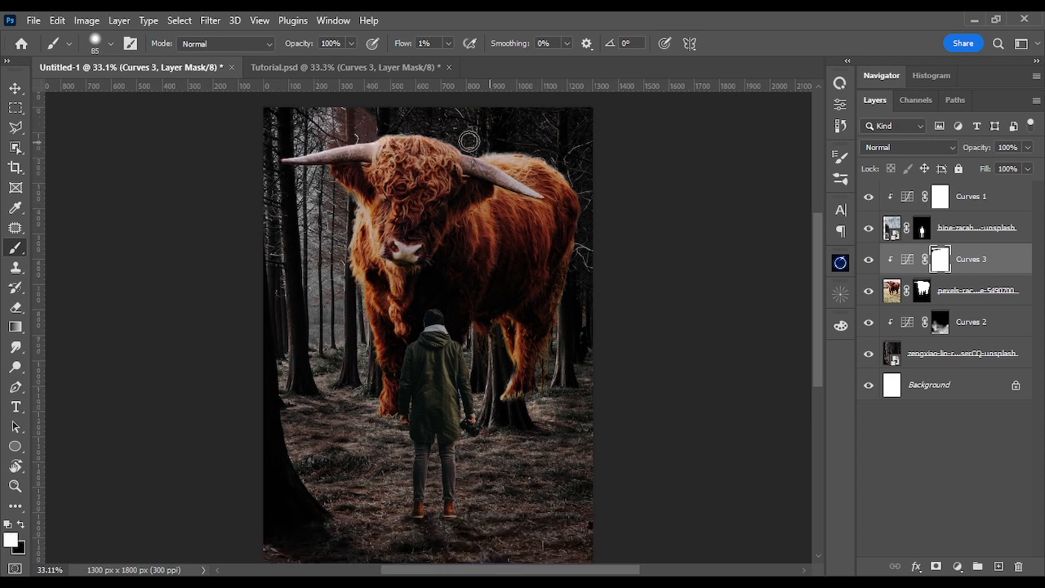
Compare the bull with and without its Curves adjustment by toggling that layer's visibility.
{"action": "left_click", "coordinate": [869, 260]}
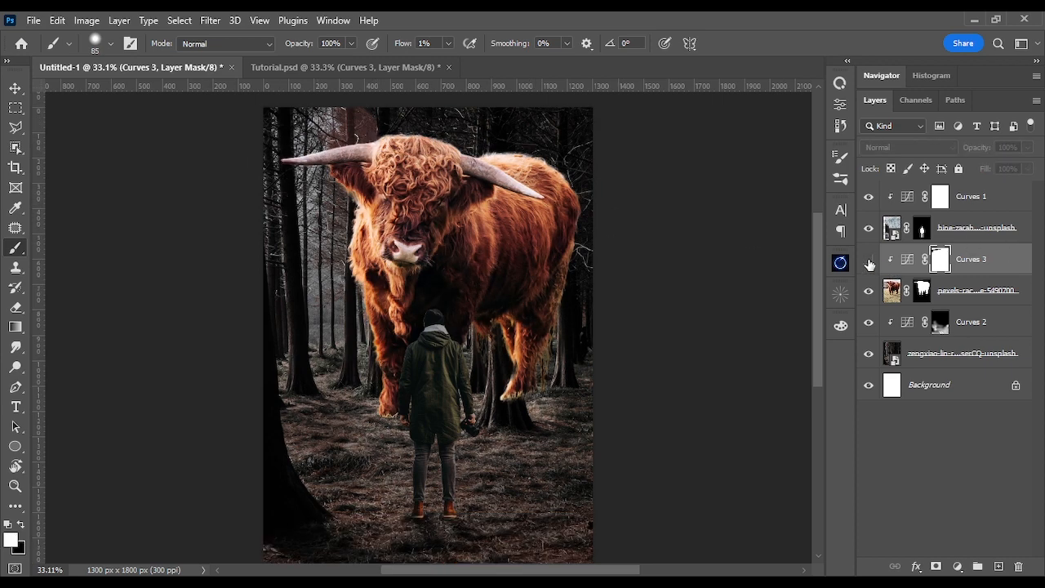
{"action": "left_click", "coordinate": [868, 260]}
{"action": "left_click", "coordinate": [869, 261]}
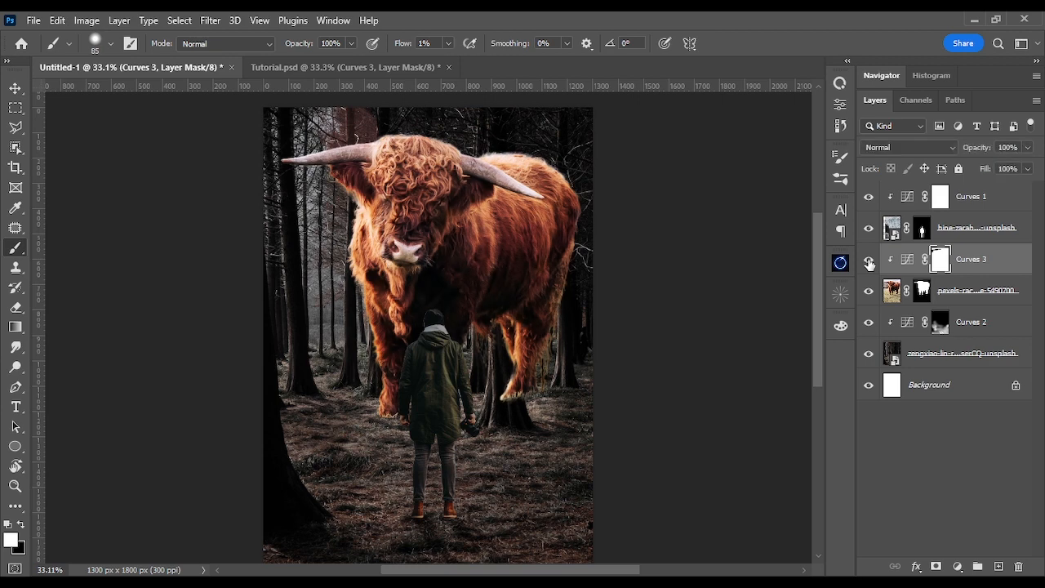
{"action": "left_click", "coordinate": [869, 261]}
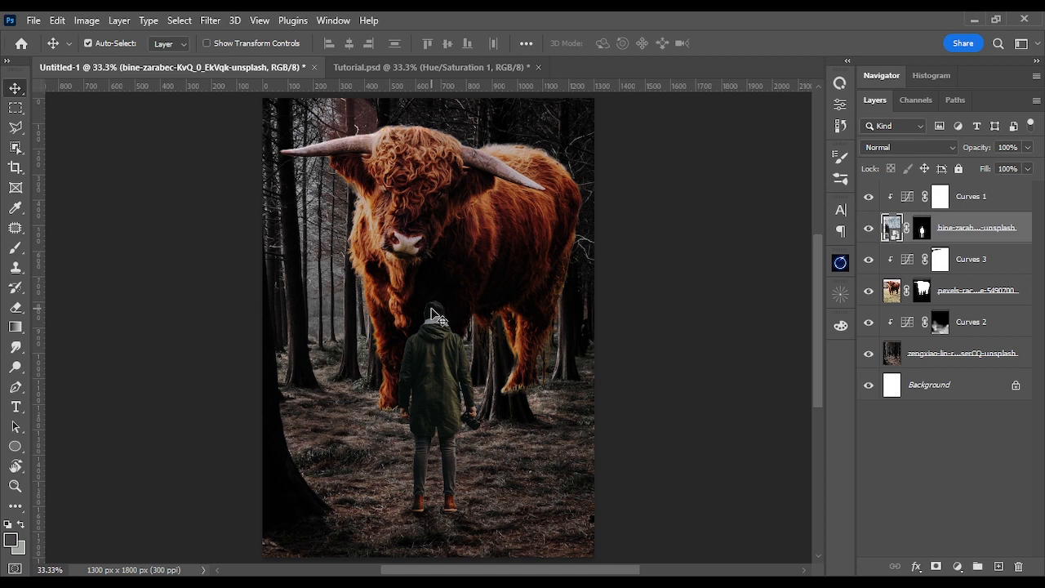
Add a Hue/Saturation adjustment layer above the person's Curves layer and clip it to the person.
{"action": "left_click", "coordinate": [961, 206]}
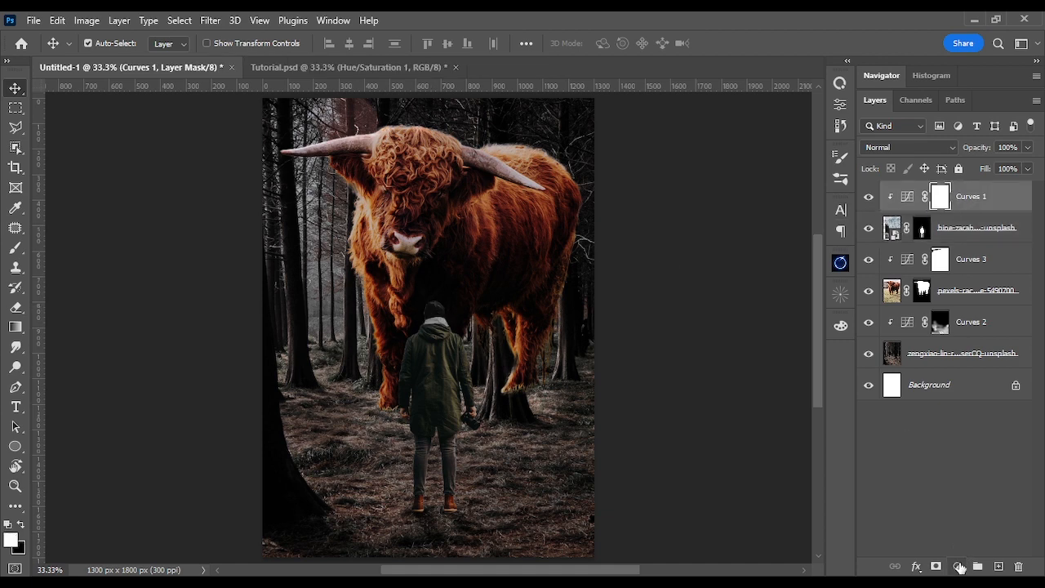
{"action": "left_click", "coordinate": [958, 566]}
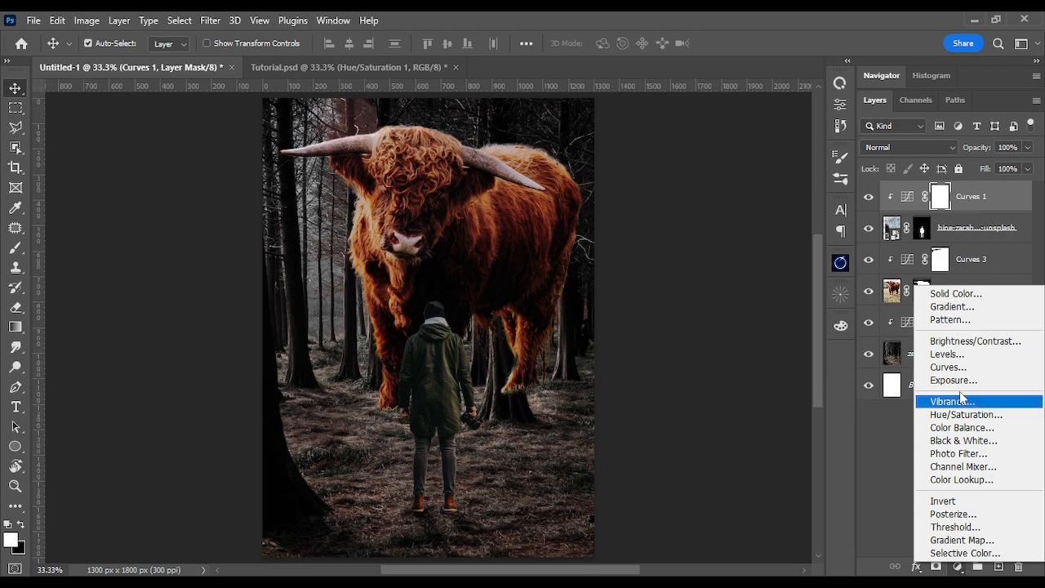
{"action": "left_click", "coordinate": [971, 414]}
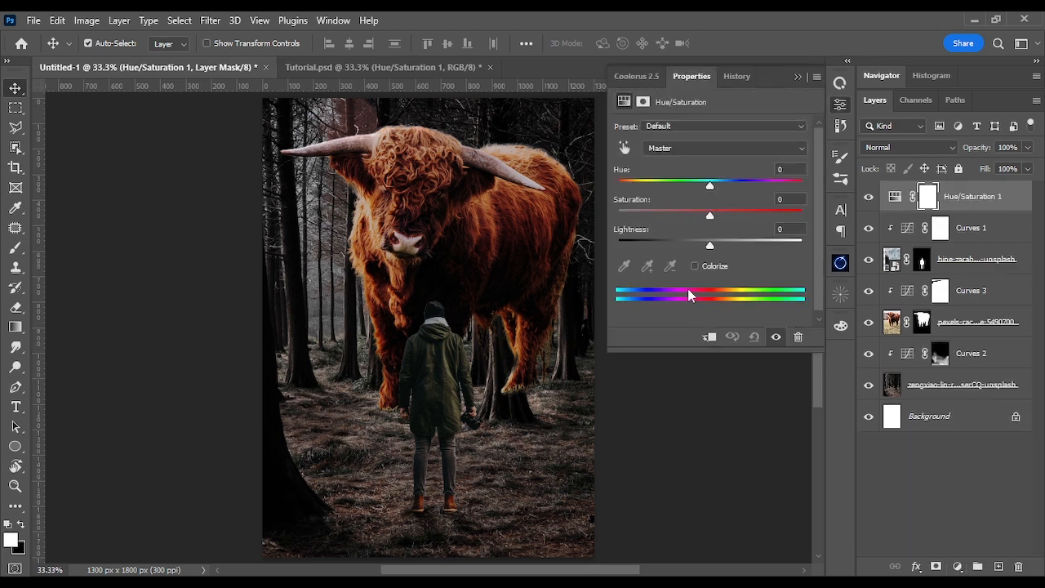
{"action": "left_click", "coordinate": [707, 337]}
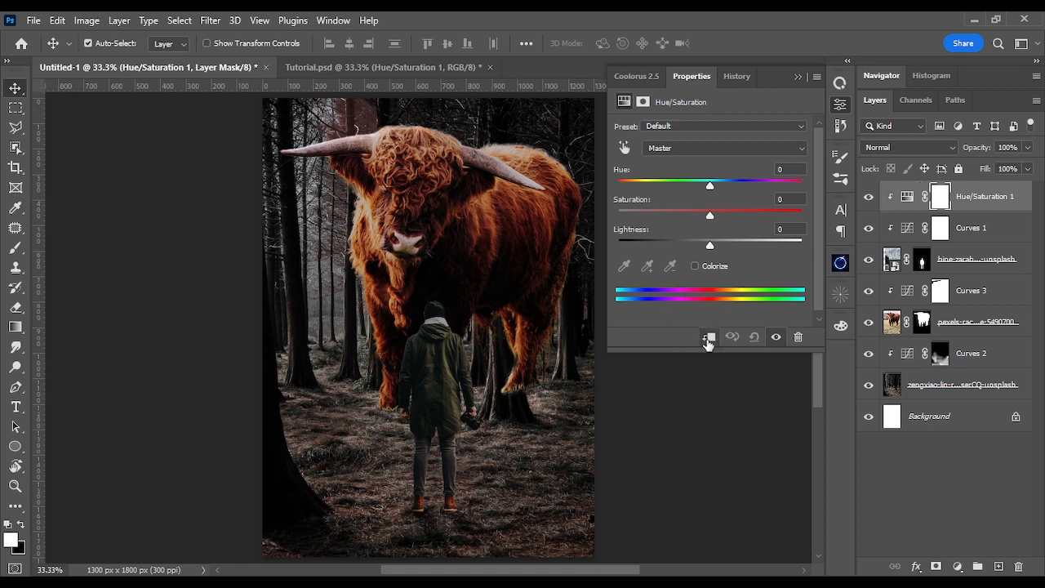
Colorize the person with hue 27 and lightness -9, and reduce the saturation to a nearly grey tone.
{"action": "left_click", "coordinate": [696, 270]}
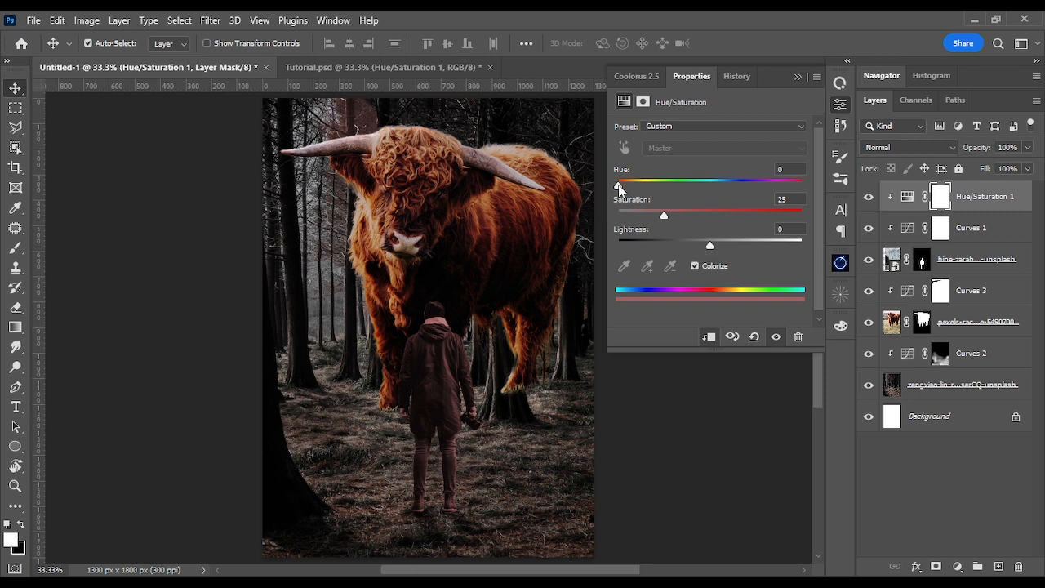
{"action": "left_click_drag", "start_coordinate": [621, 188], "coordinate": [637, 188]}
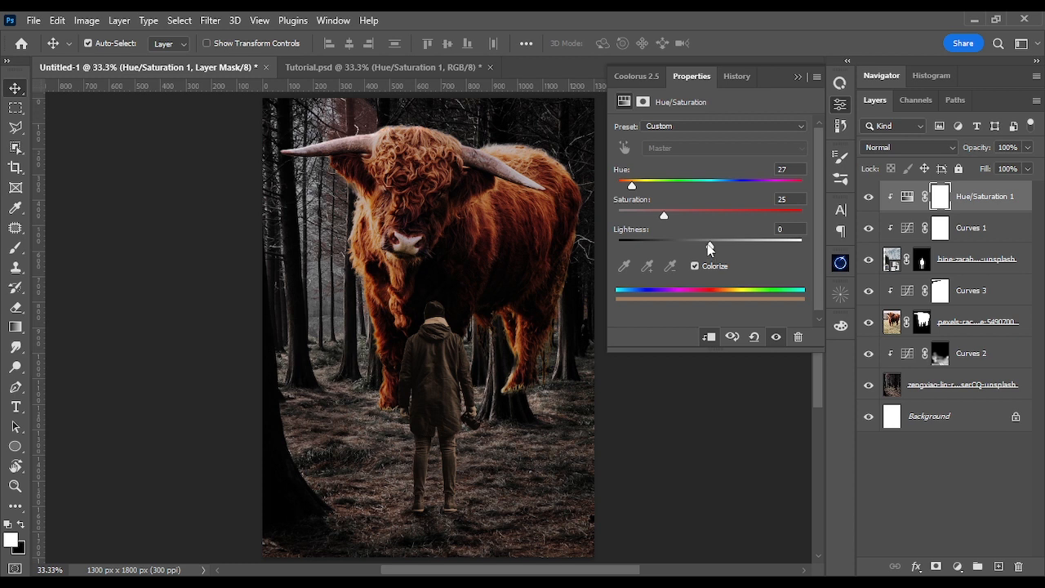
{"action": "mouse_move", "coordinate": [709, 244]}
{"action": "left_mouse_down"}
{"action": "mouse_move", "coordinate": [700, 247]}
{"action": "mouse_move", "coordinate": [742, 244]}
{"action": "mouse_move", "coordinate": [704, 246]}
{"action": "mouse_move", "coordinate": [716, 245]}
{"action": "mouse_move", "coordinate": [703, 255]}
{"action": "left_mouse_up"}
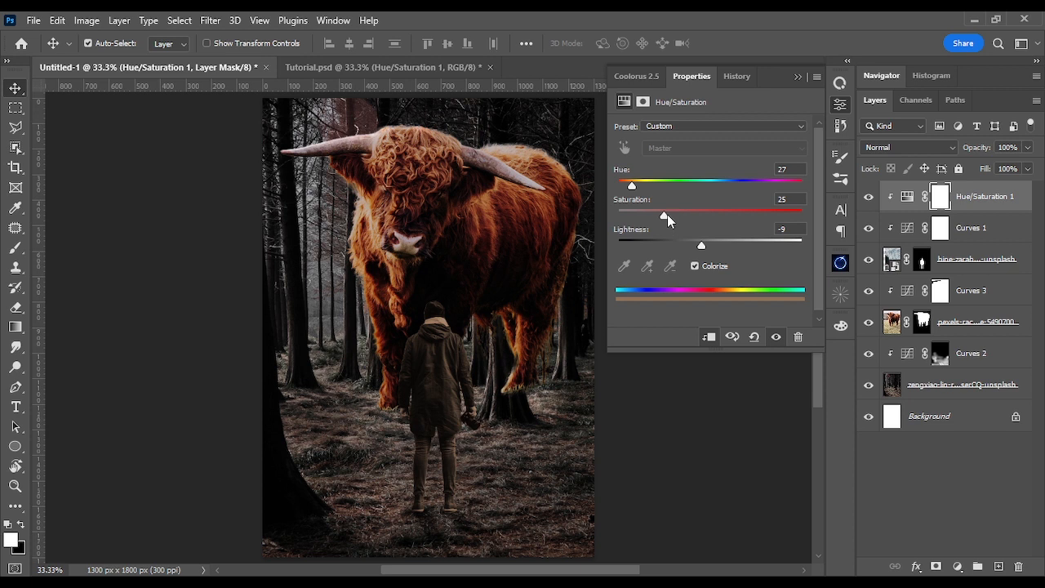
{"action": "left_click_drag", "start_coordinate": [668, 221], "coordinate": [636, 223]}
{"action": "left_click_drag", "start_coordinate": [630, 222], "coordinate": [630, 222]}
{"action": "left_click", "coordinate": [798, 78]}
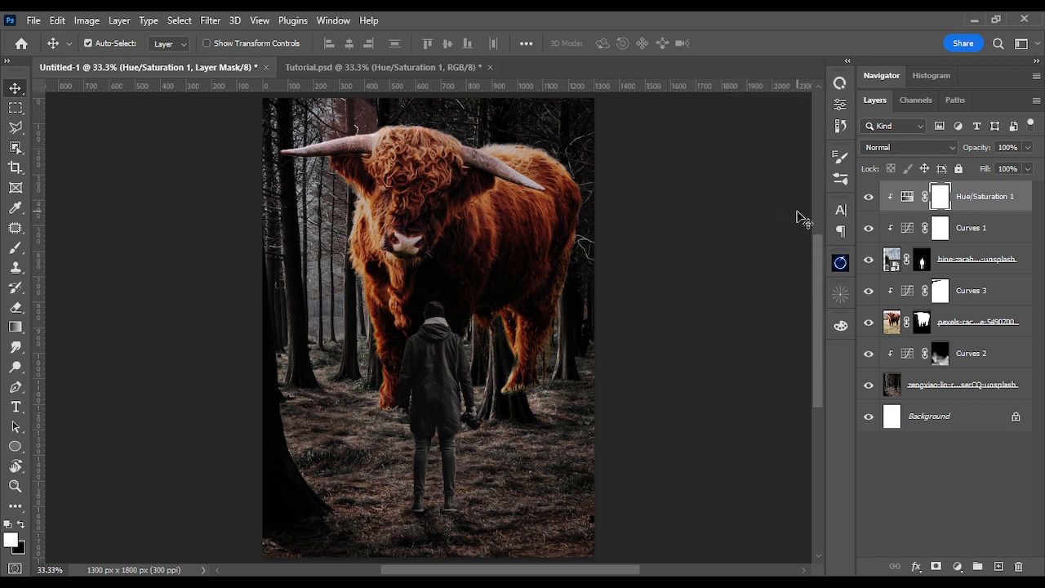
Add a Hue/Saturation layer above the bull's Curves layer, enable Colorize and clip it to the bull.
{"action": "left_click", "coordinate": [941, 290]}
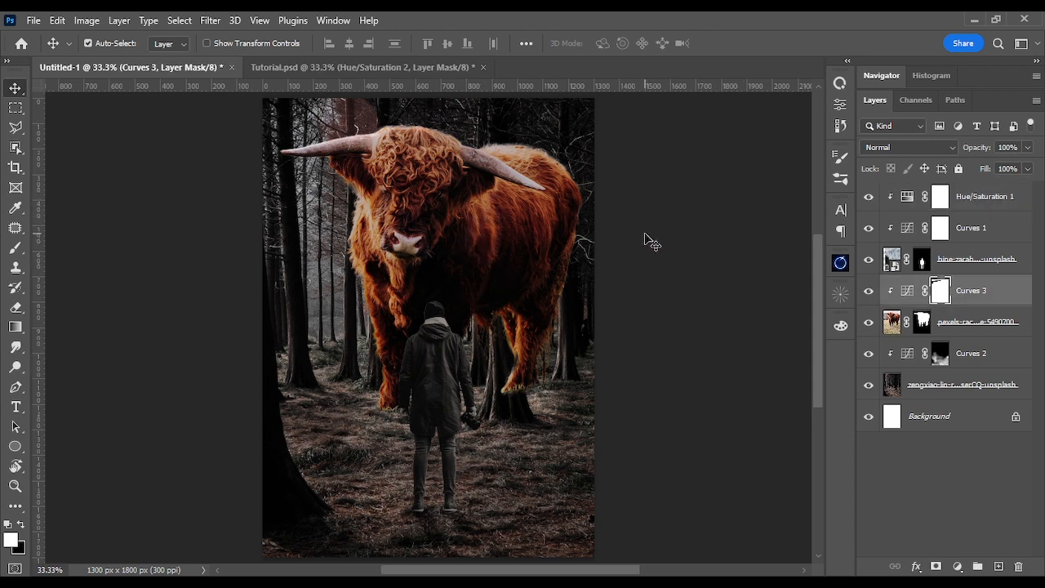
{"action": "left_click", "coordinate": [959, 566]}
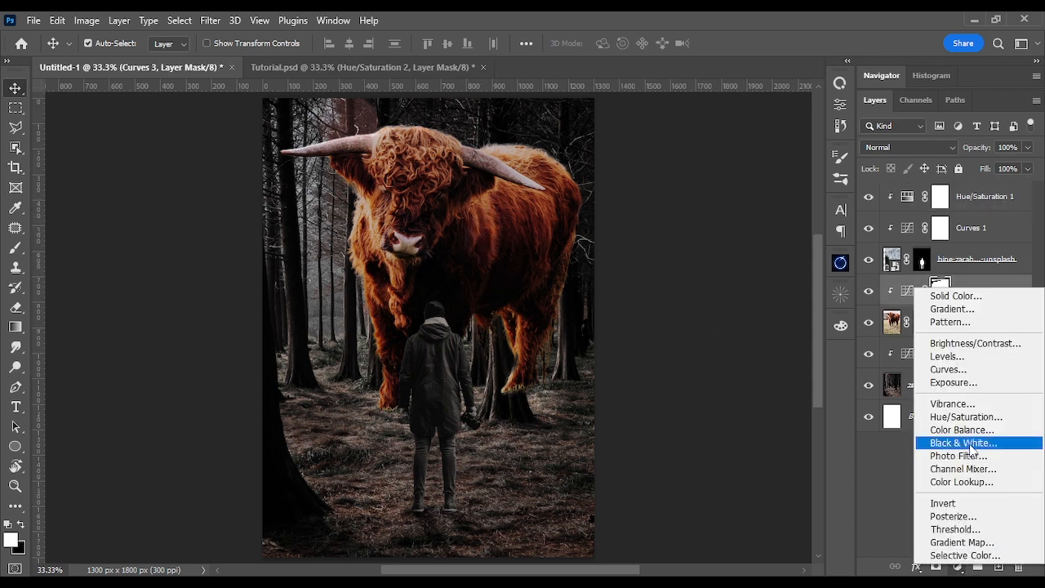
{"action": "left_click", "coordinate": [969, 419]}
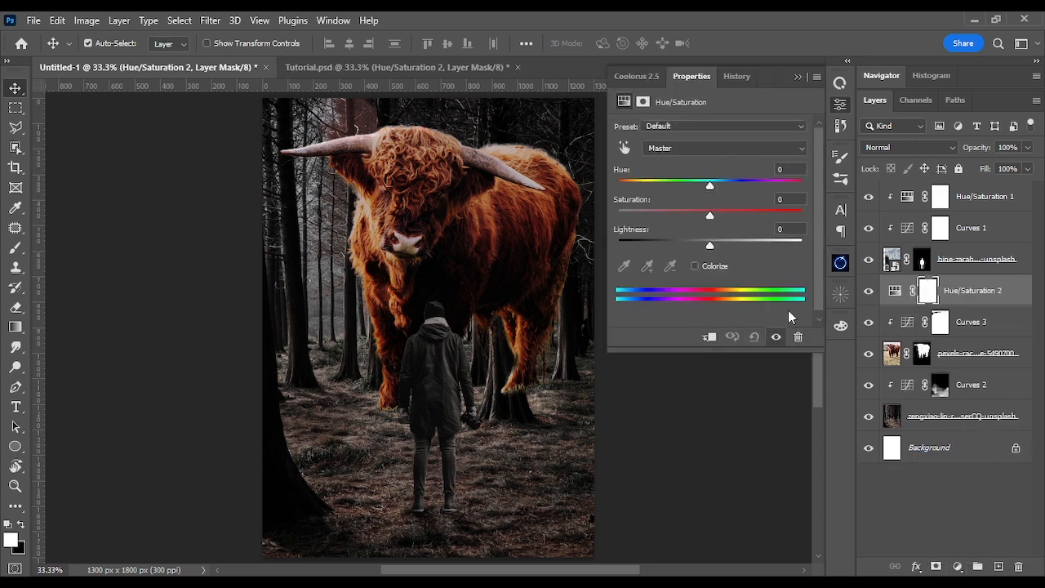
{"action": "left_click", "coordinate": [694, 266]}
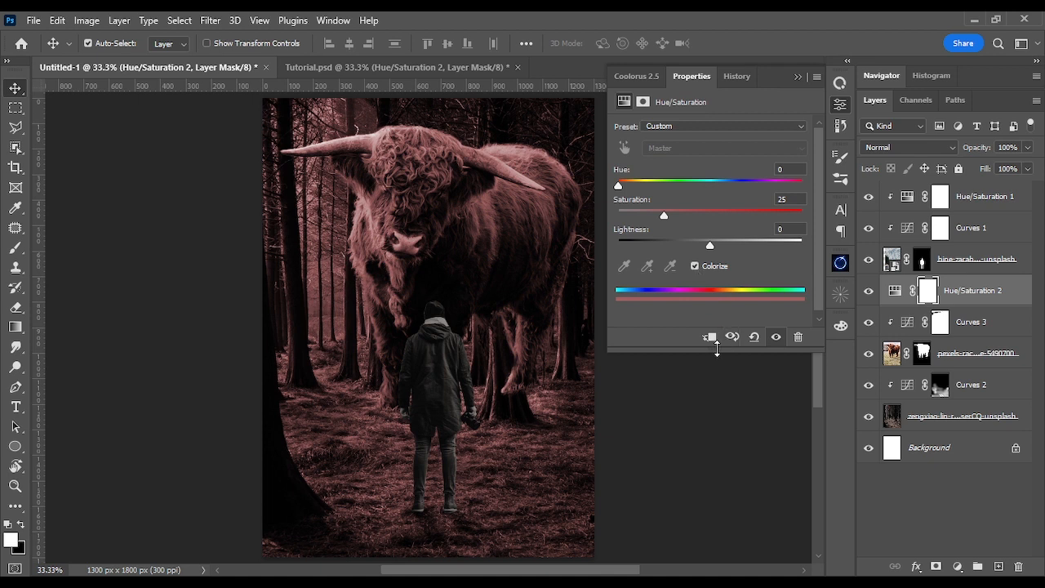
{"action": "left_click", "coordinate": [710, 338]}
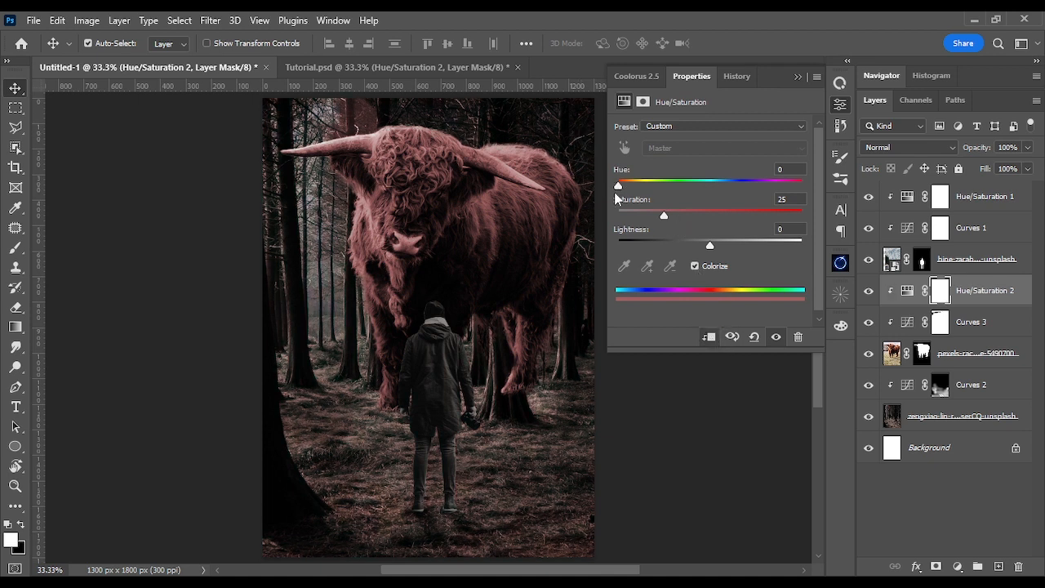
Tint the bull a muted brown with hue 18 and saturation 19, and fine-tune the lightness.
{"action": "mouse_move", "coordinate": [618, 188]}
{"action": "left_mouse_down"}
{"action": "mouse_move", "coordinate": [634, 189]}
{"action": "mouse_move", "coordinate": [627, 197]}
{"action": "left_mouse_up"}
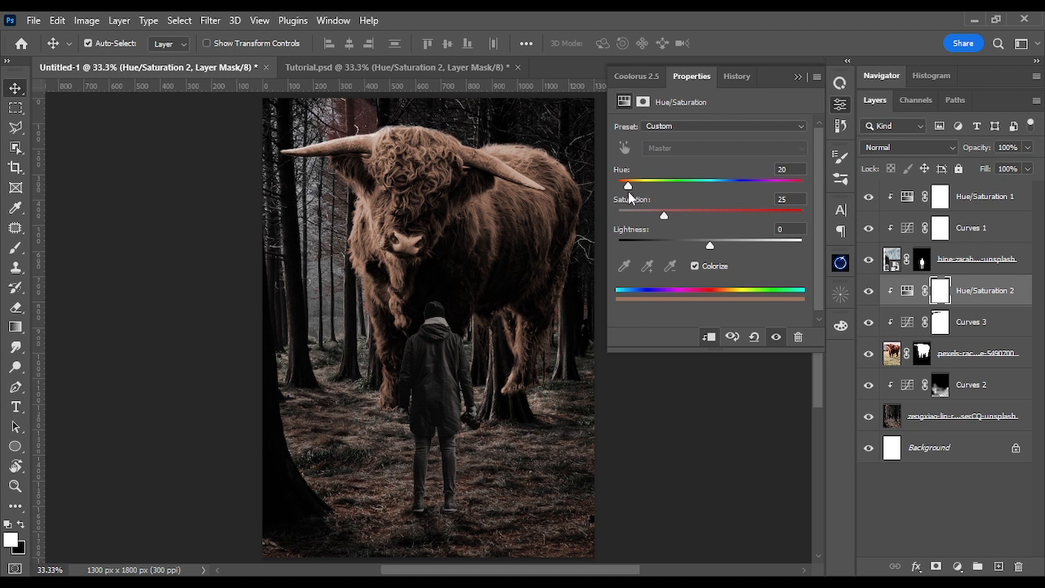
{"action": "left_click_drag", "start_coordinate": [630, 197], "coordinate": [628, 198]}
{"action": "mouse_move", "coordinate": [662, 220]}
{"action": "left_mouse_down"}
{"action": "mouse_move", "coordinate": [641, 220]}
{"action": "mouse_move", "coordinate": [652, 217]}
{"action": "left_mouse_up"}
{"action": "mouse_move", "coordinate": [710, 248]}
{"action": "left_mouse_down"}
{"action": "mouse_move", "coordinate": [728, 245]}
{"action": "mouse_move", "coordinate": [701, 249]}
{"action": "left_mouse_up"}
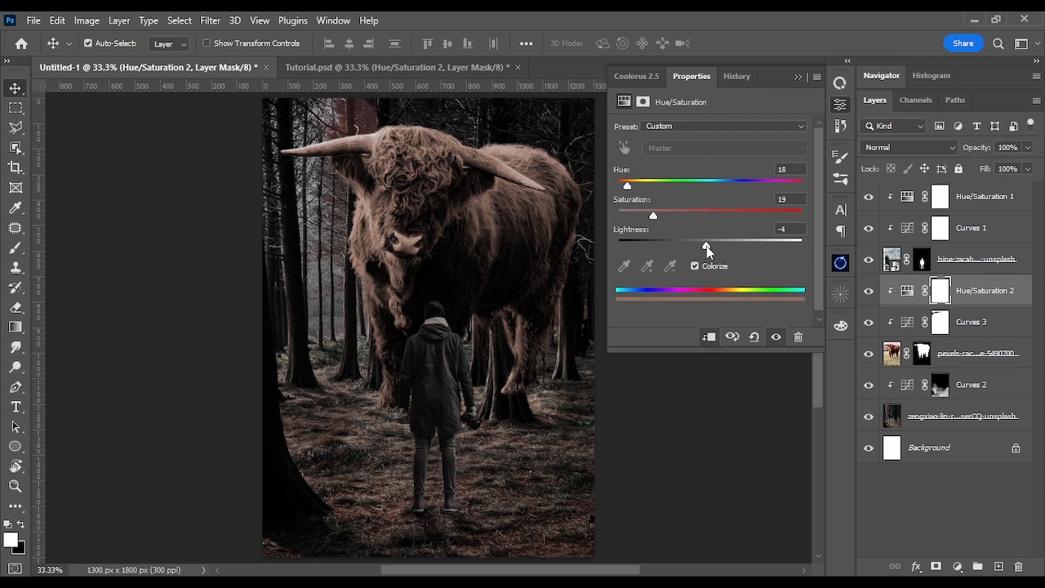
{"action": "left_click_drag", "start_coordinate": [707, 246], "coordinate": [709, 249]}
{"action": "left_click", "coordinate": [797, 78]}
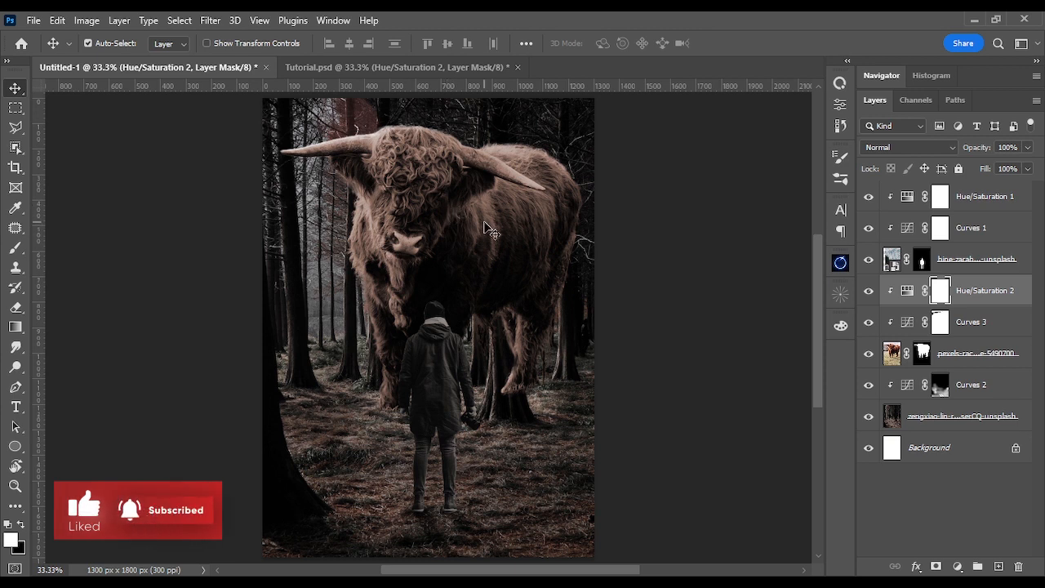
Hide the bull, marquee-select the large tree trunk behind it on the forest photo layer, and copy the selection to a new layer.
{"action": "left_click", "coordinate": [871, 356]}
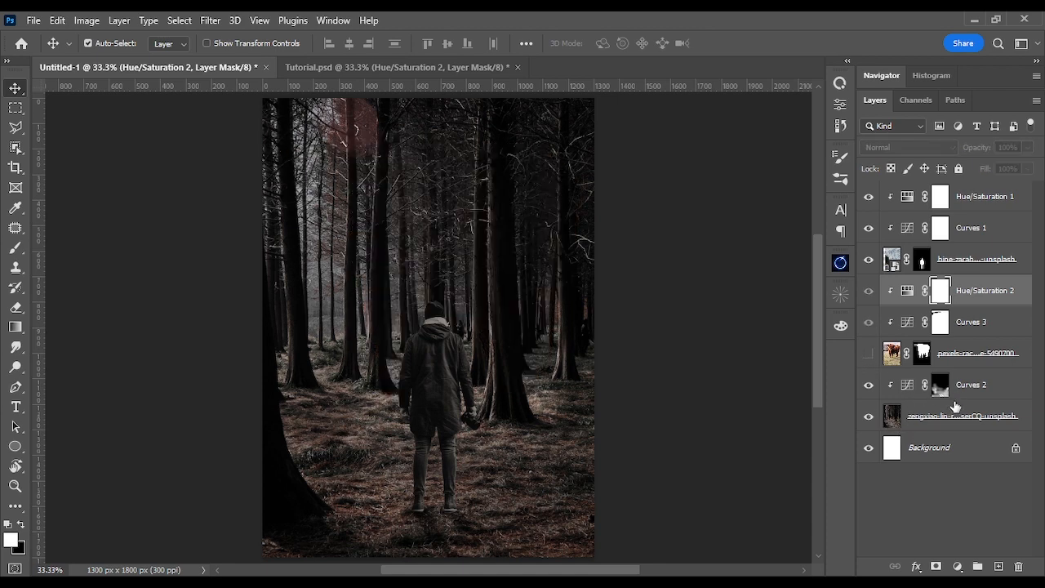
{"action": "left_click", "coordinate": [893, 418]}
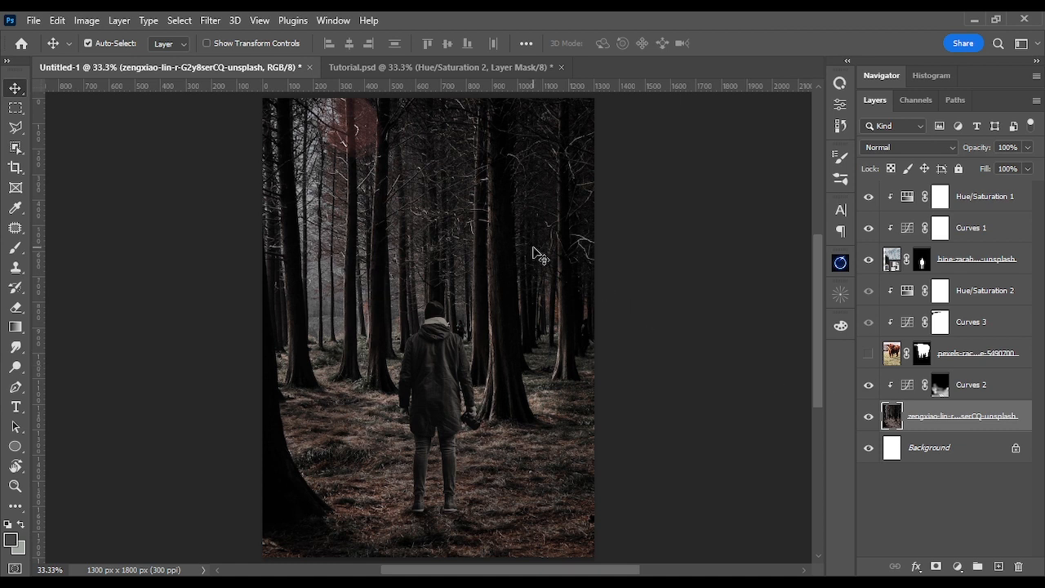
{"action": "key", "text": "m"}
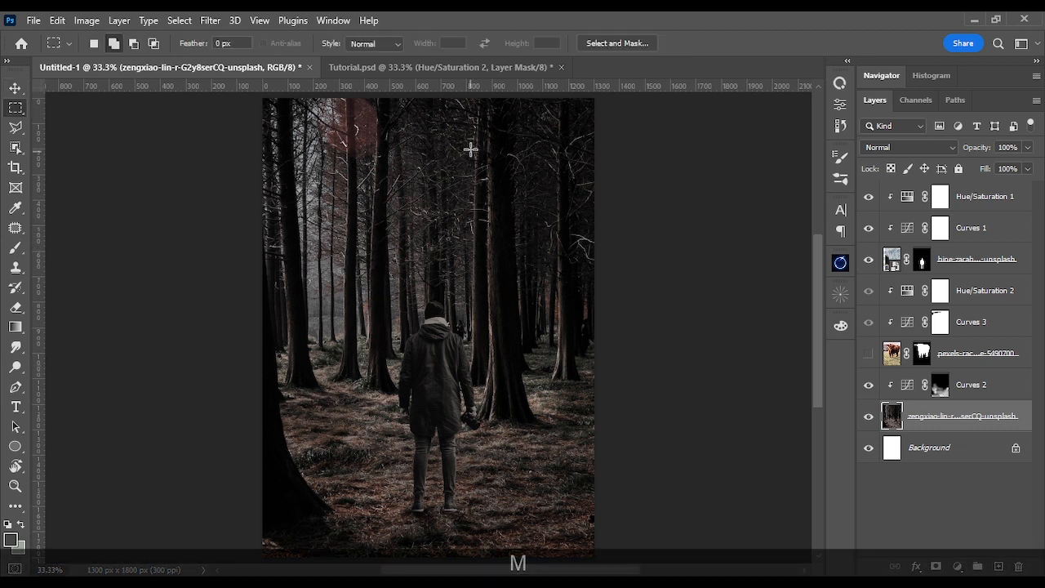
{"action": "left_click_drag", "start_coordinate": [475, 128], "coordinate": [528, 395]}
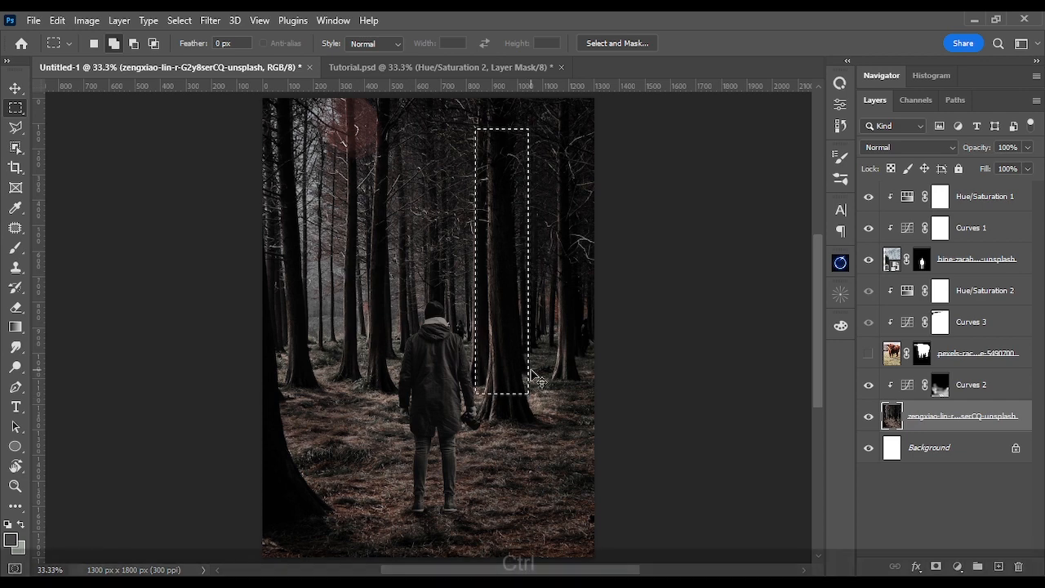
{"action": "key", "text": "ctrl+j"}
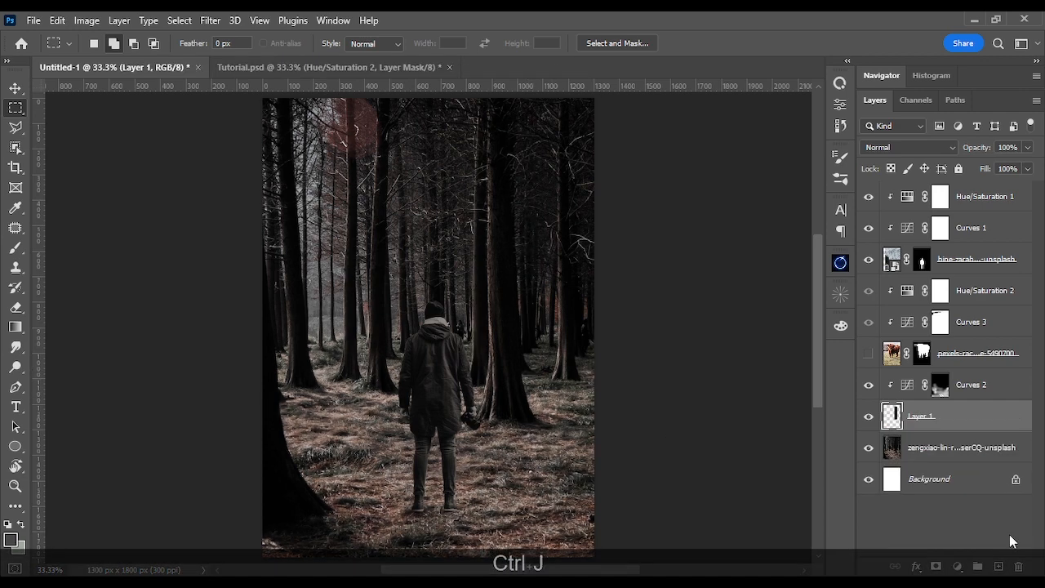
Place the tree copy above the bull's adjustment layers, show the bull again, and clip Curves 2 back to the forest photo.
{"action": "left_click_drag", "start_coordinate": [936, 420], "coordinate": [955, 284]}
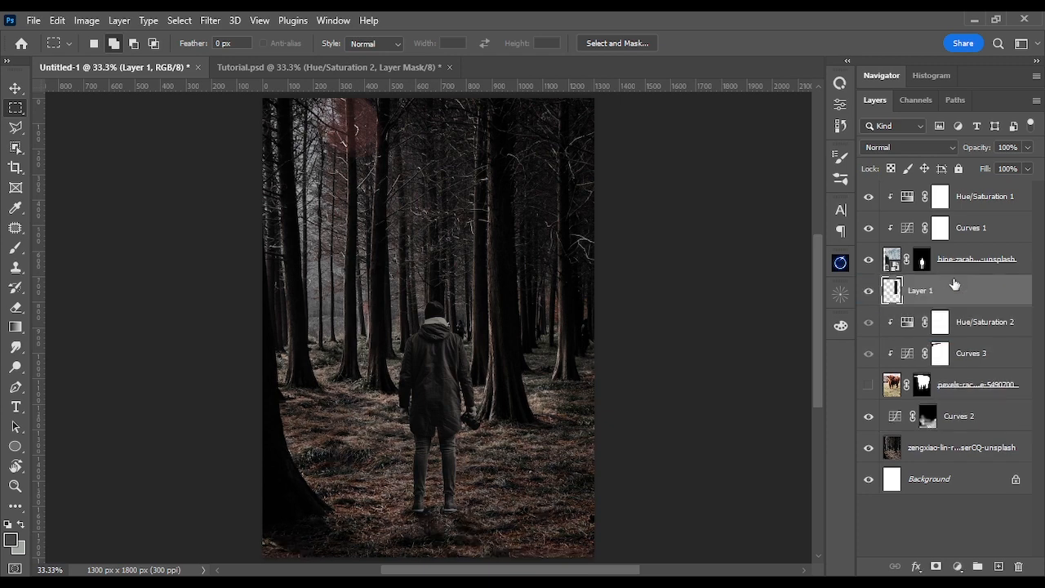
{"action": "left_click", "coordinate": [869, 386]}
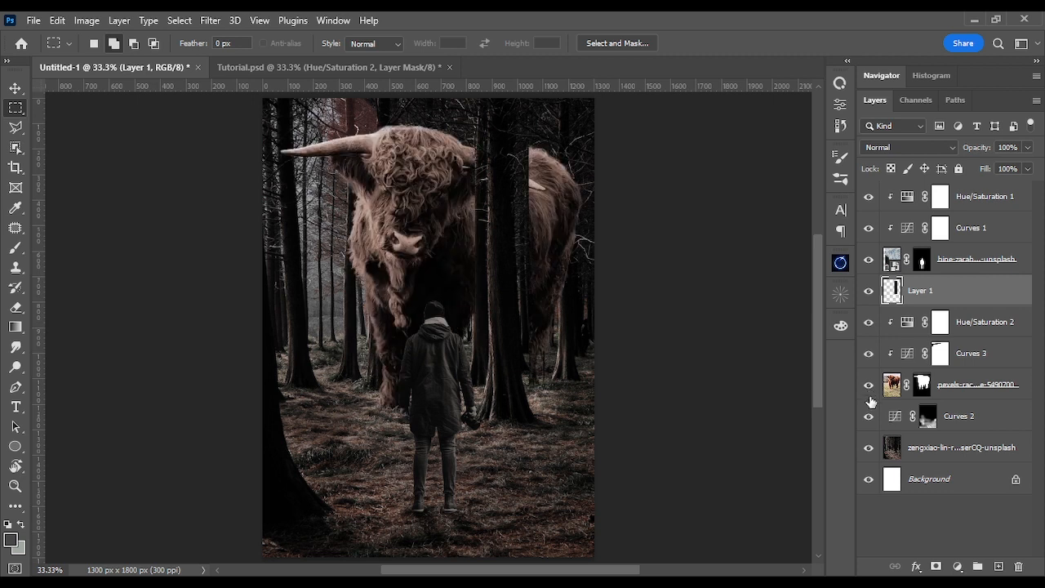
{"action": "key", "text": "alt"}
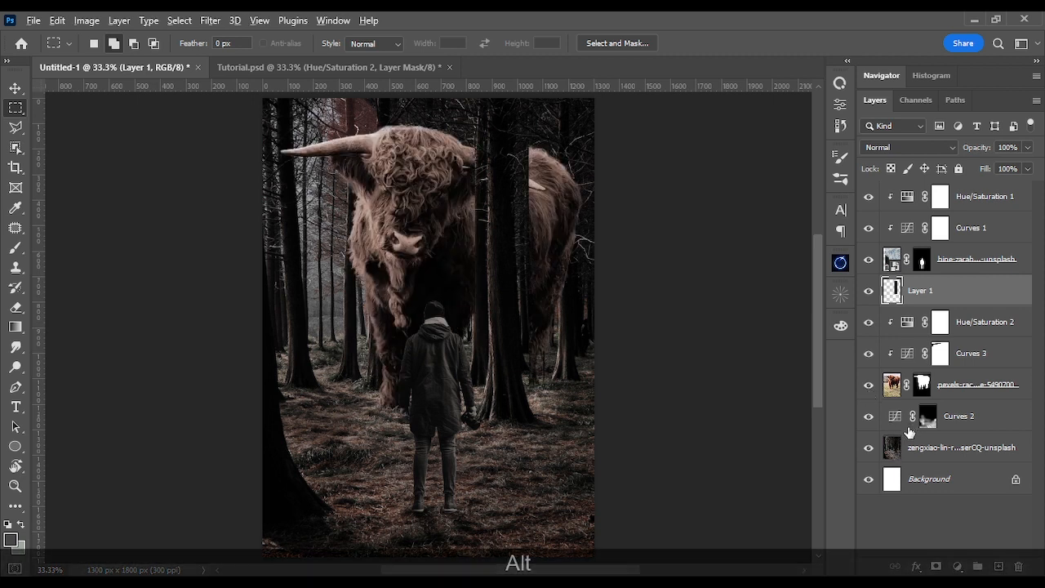
{"action": "left_click", "coordinate": [909, 426], "text": "alt"}
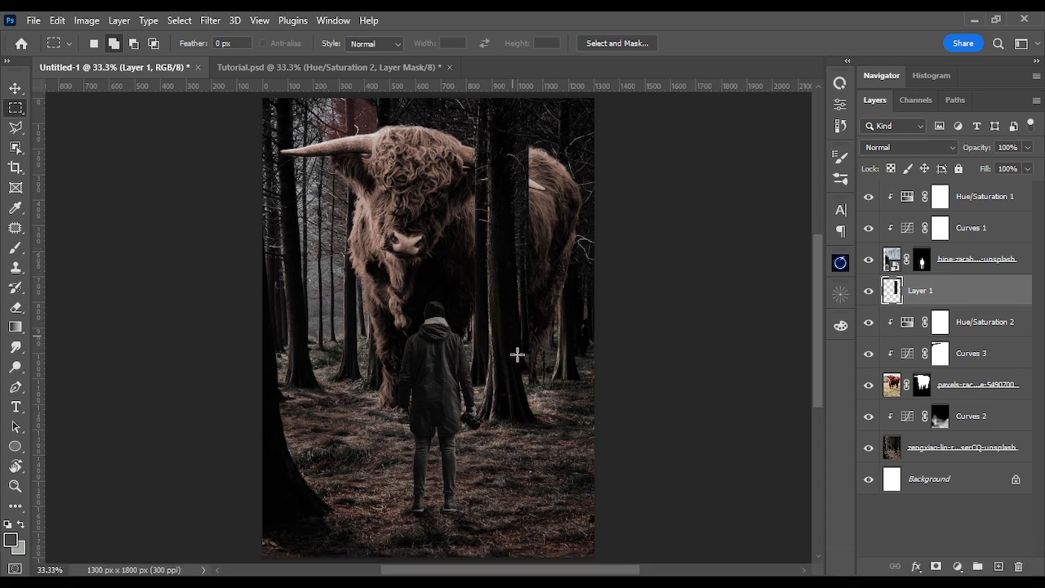
Add a white layer mask to the copied tree trunk layer.
{"action": "key", "text": "ctrl+plus"}
{"action": "key", "text": "ctrl+plus"}
{"action": "left_click_drag", "start_coordinate": [515, 283], "coordinate": [438, 275]}
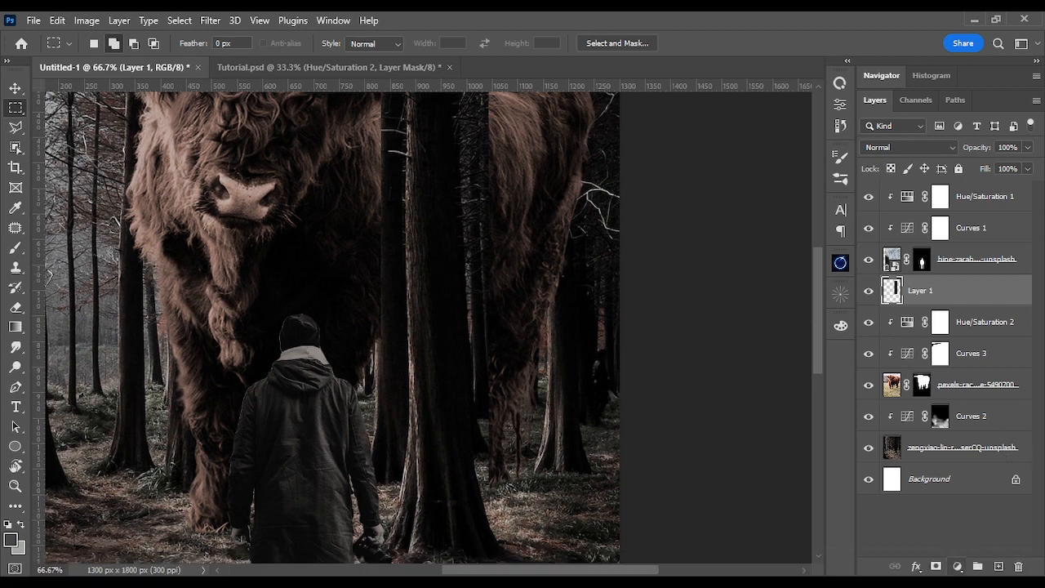
{"action": "left_click", "coordinate": [935, 567]}
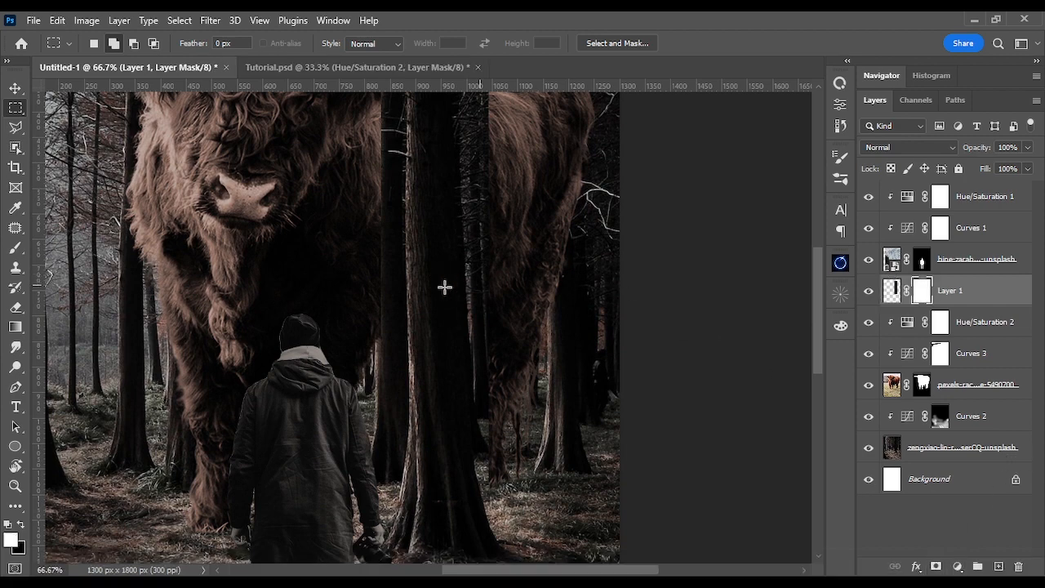
Set up a hard round brush with a size of 109 px and 100% flow for painting on the tree's mask.
{"action": "key", "text": "b"}
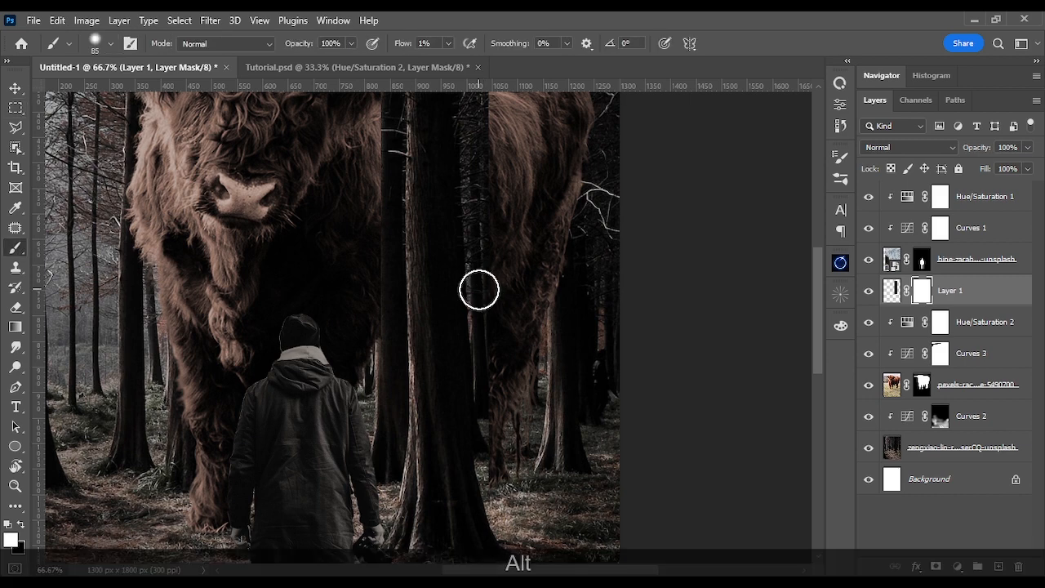
{"action": "right_click", "coordinate": [479, 289], "text": "alt"}
{"action": "left_click_drag", "start_coordinate": [486, 291], "coordinate": [481, 290]}
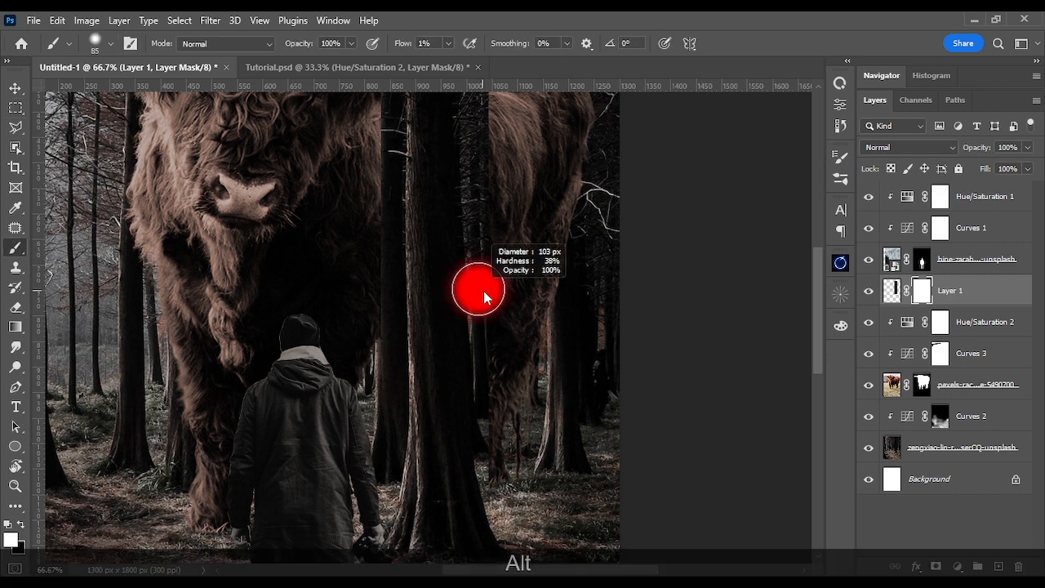
{"action": "mouse_move", "coordinate": [483, 290]}
{"action": "left_mouse_down"}
{"action": "mouse_move", "coordinate": [485, 377]}
{"action": "mouse_move", "coordinate": [484, 166]}
{"action": "left_mouse_up"}
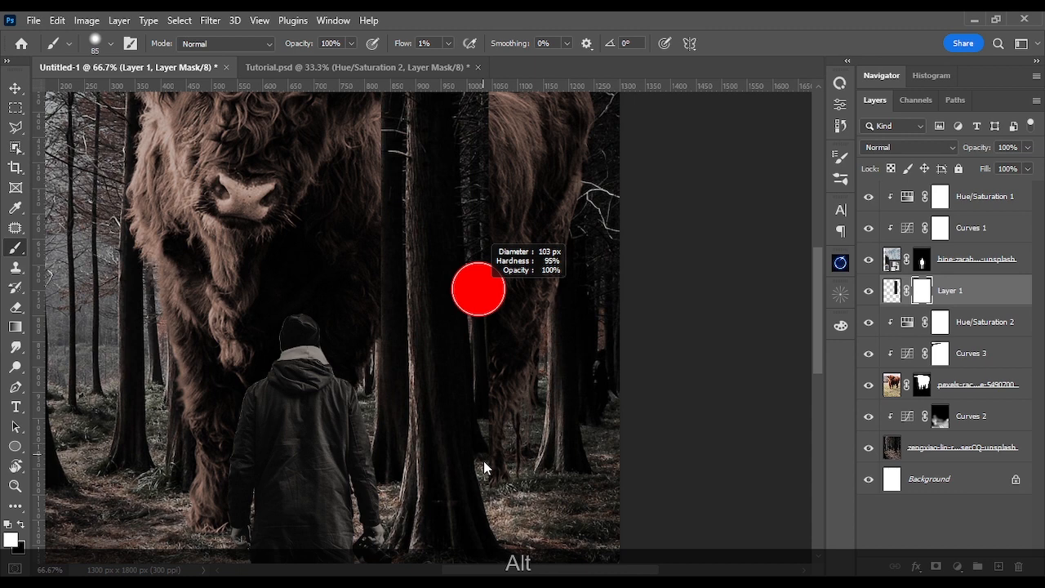
{"action": "left_click_drag", "start_coordinate": [484, 460], "coordinate": [486, 458]}
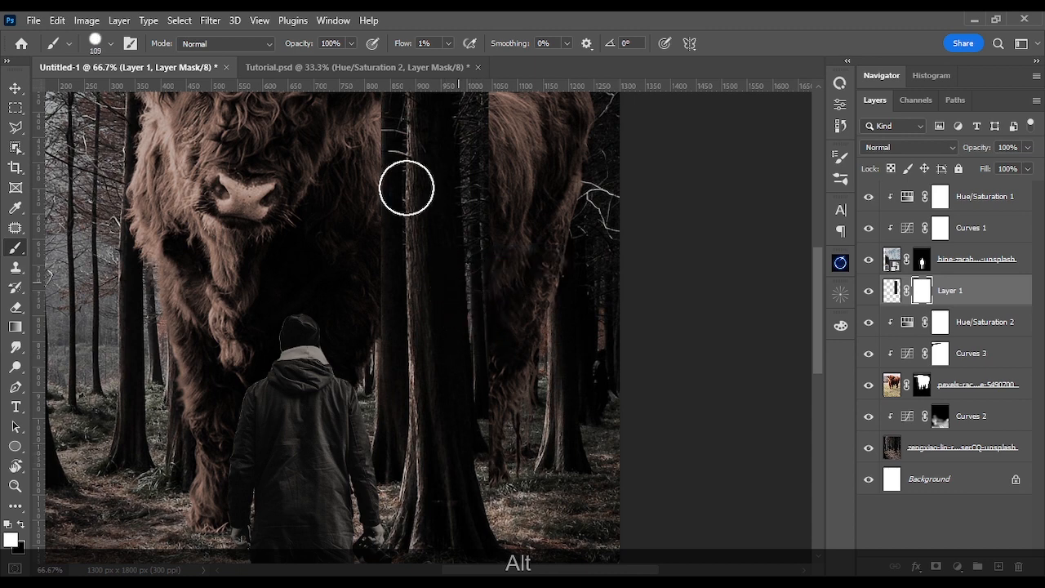
{"action": "left_click", "coordinate": [448, 43]}
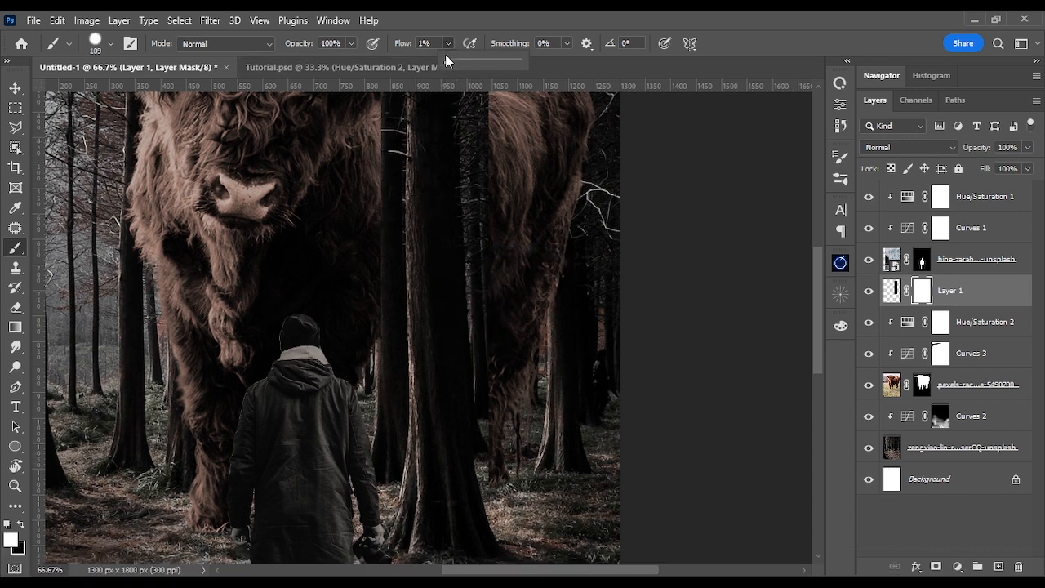
Mask out the forest strip to the right of the trunk in black with straight strokes, bringing back the bull's hind part and horn.
{"action": "key", "text": "space"}
{"action": "mouse_move", "coordinate": [563, 399]}
{"action": "left_mouse_down"}
{"action": "mouse_move", "coordinate": [506, 348]}
{"action": "mouse_move", "coordinate": [523, 404]}
{"action": "left_mouse_up"}
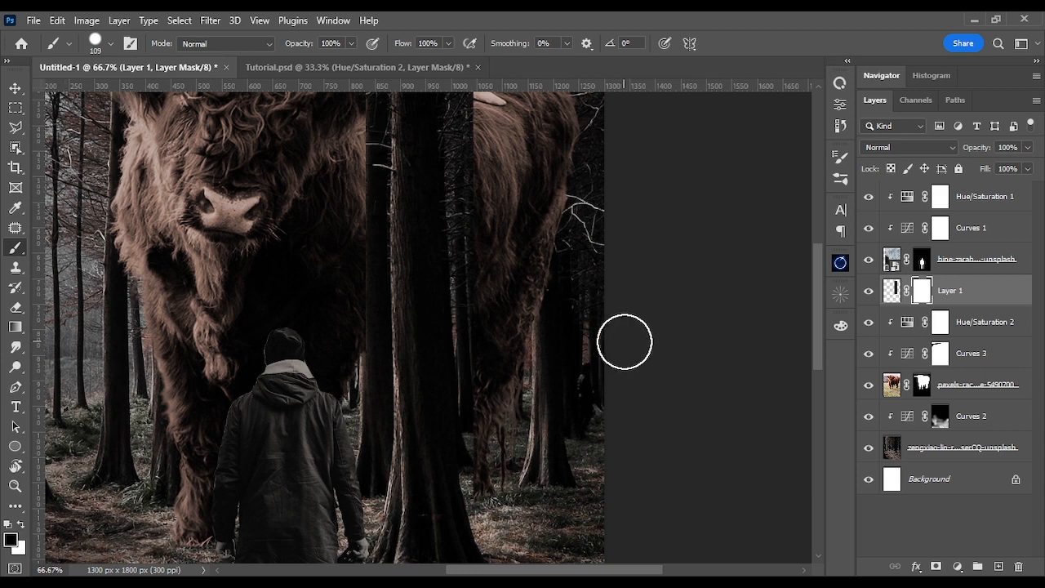
{"action": "left_click", "coordinate": [484, 444]}
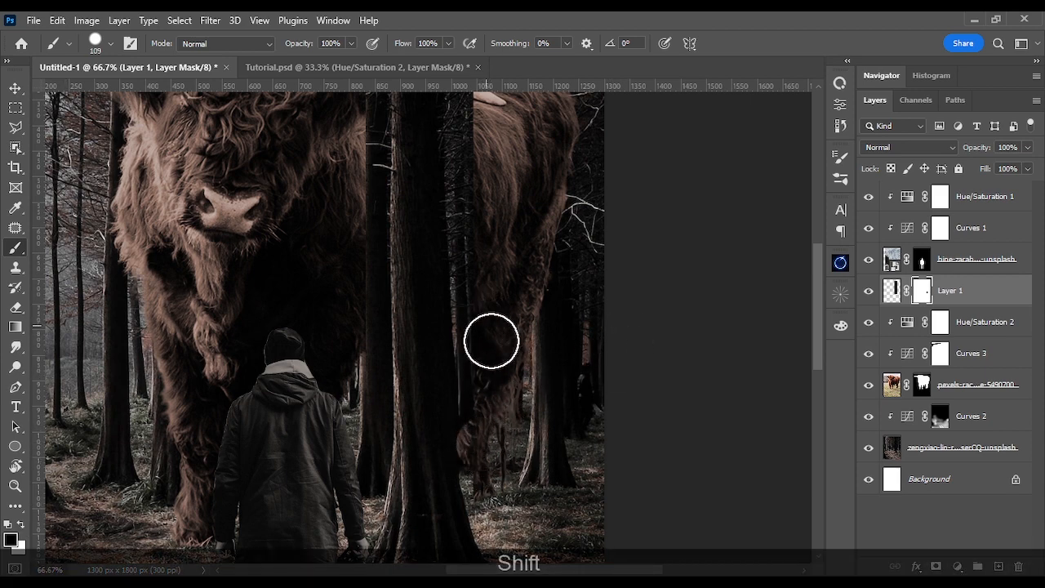
{"action": "key", "text": "ctrl+shift+z"}
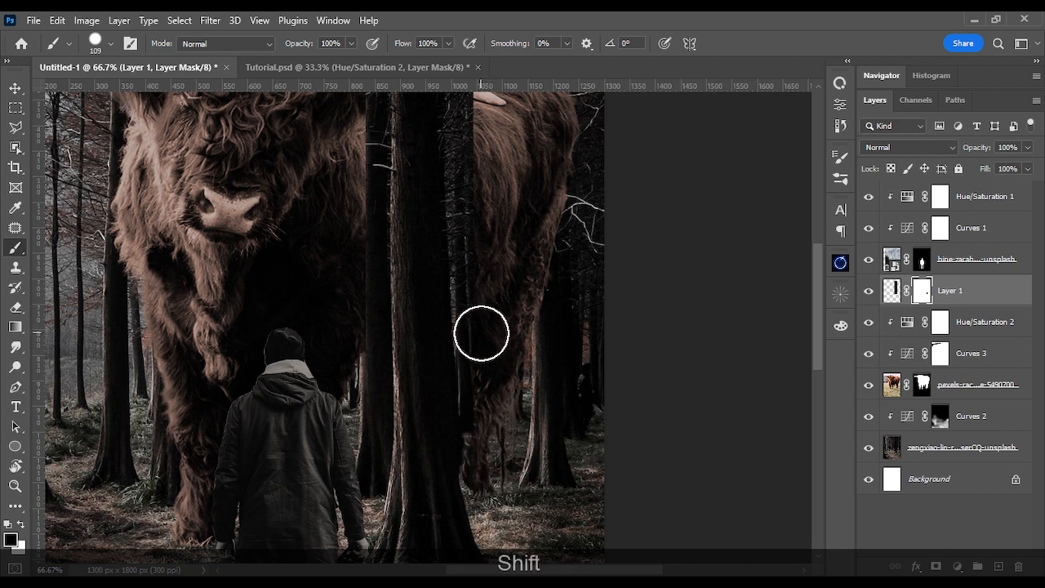
{"action": "key", "text": "space"}
{"action": "mouse_move", "coordinate": [501, 261]}
{"action": "left_mouse_down"}
{"action": "mouse_move", "coordinate": [504, 414]}
{"action": "mouse_move", "coordinate": [495, 346]}
{"action": "mouse_move", "coordinate": [481, 469]}
{"action": "left_mouse_up"}
{"action": "key", "text": "space"}
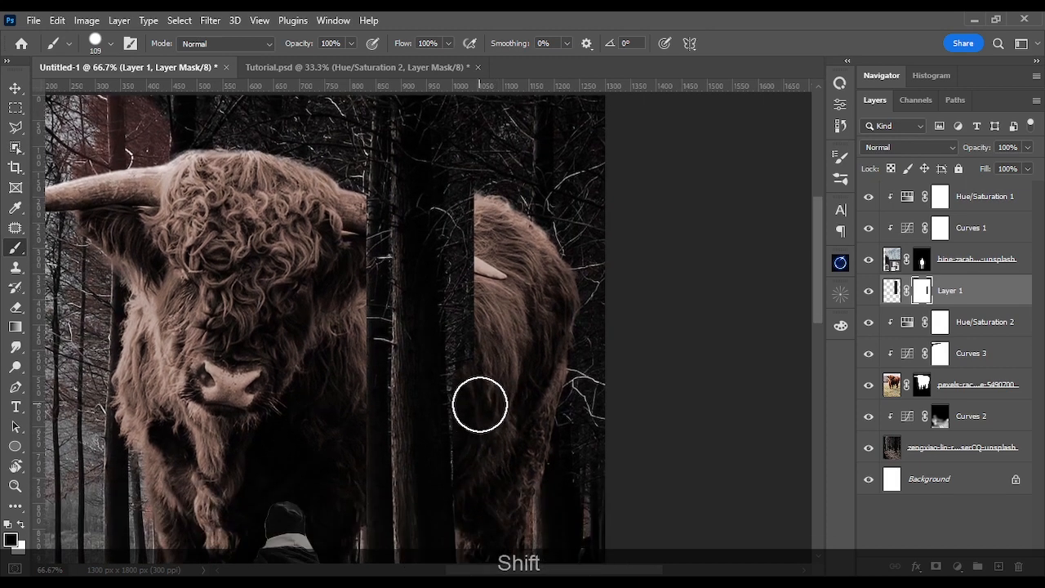
{"action": "key", "text": "space"}
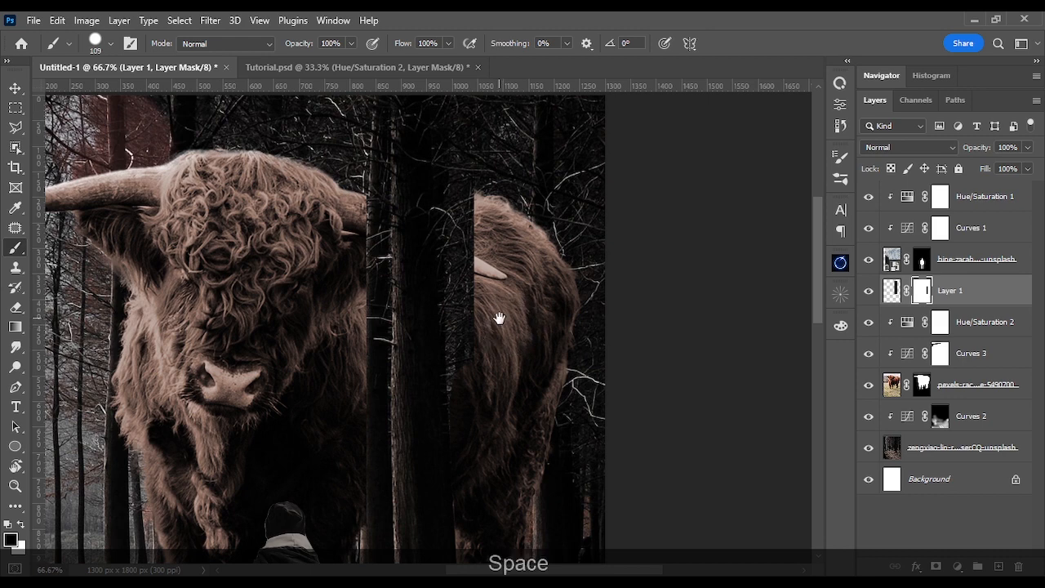
{"action": "left_click_drag", "start_coordinate": [497, 316], "coordinate": [499, 378]}
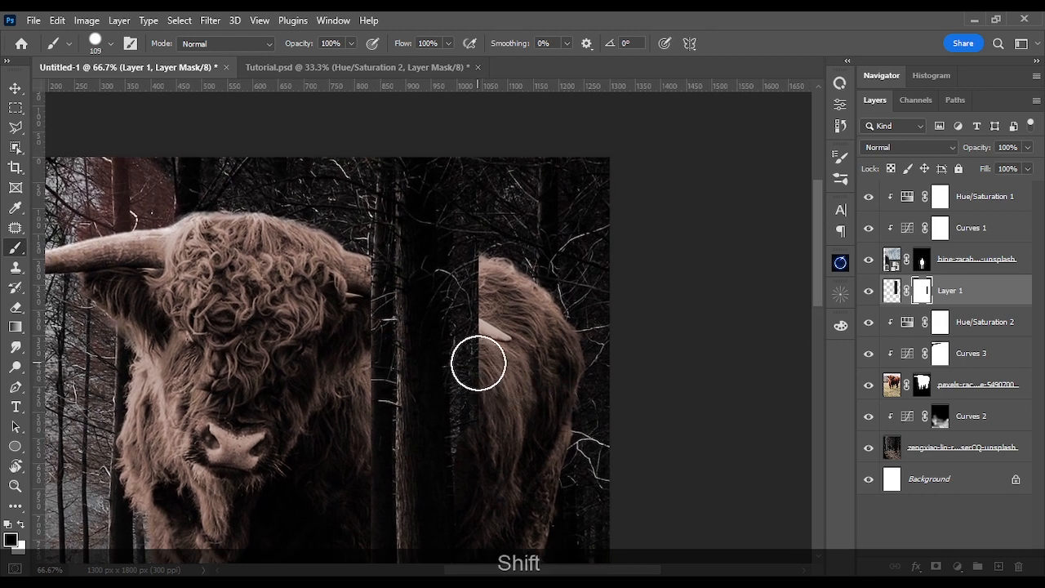
{"action": "left_click", "coordinate": [478, 363], "text": "shift"}
{"action": "key", "text": "space"}
{"action": "left_click_drag", "start_coordinate": [492, 285], "coordinate": [492, 365]}
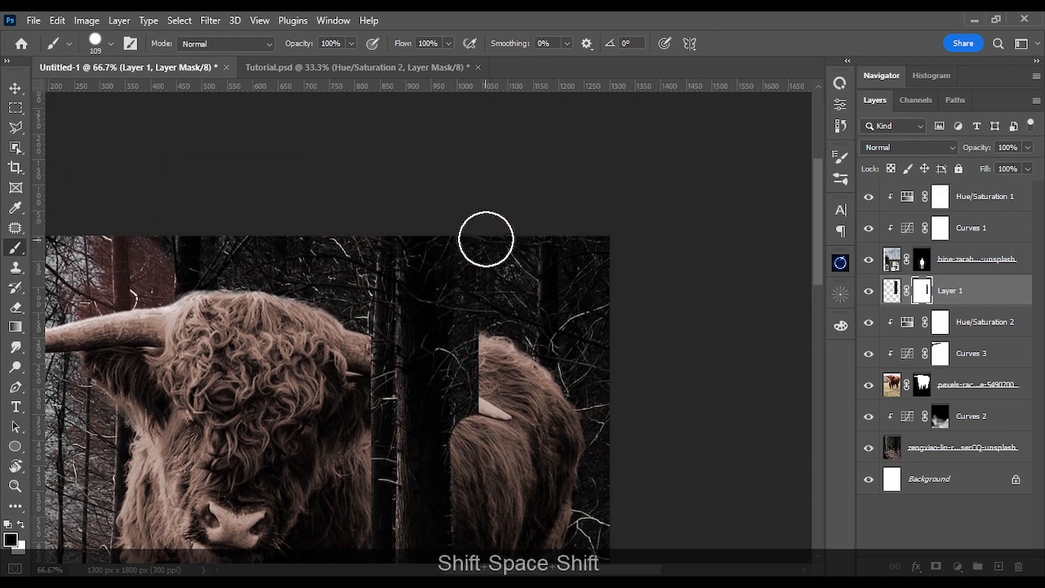
{"action": "left_click", "coordinate": [486, 237], "text": "shift"}
Mask out the forest strip to the left of the trunk in black with straight strokes, uncovering the bull's horn, ear, shoulder and leg.
{"action": "key", "text": "space"}
{"action": "left_click_drag", "start_coordinate": [306, 290], "coordinate": [324, 285]}
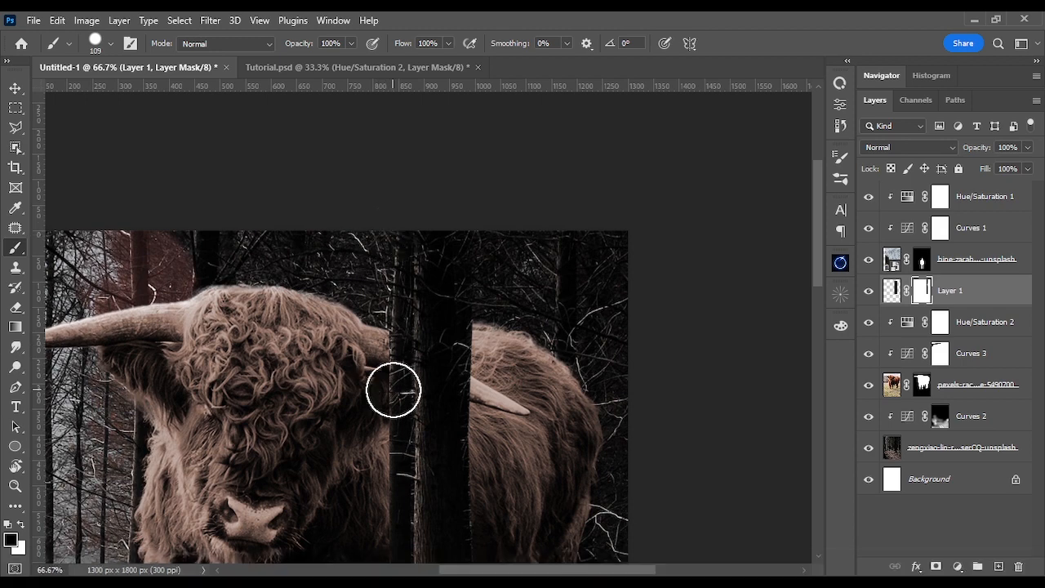
{"action": "key", "text": "shift"}
{"action": "left_click", "coordinate": [386, 395], "text": "shift"}
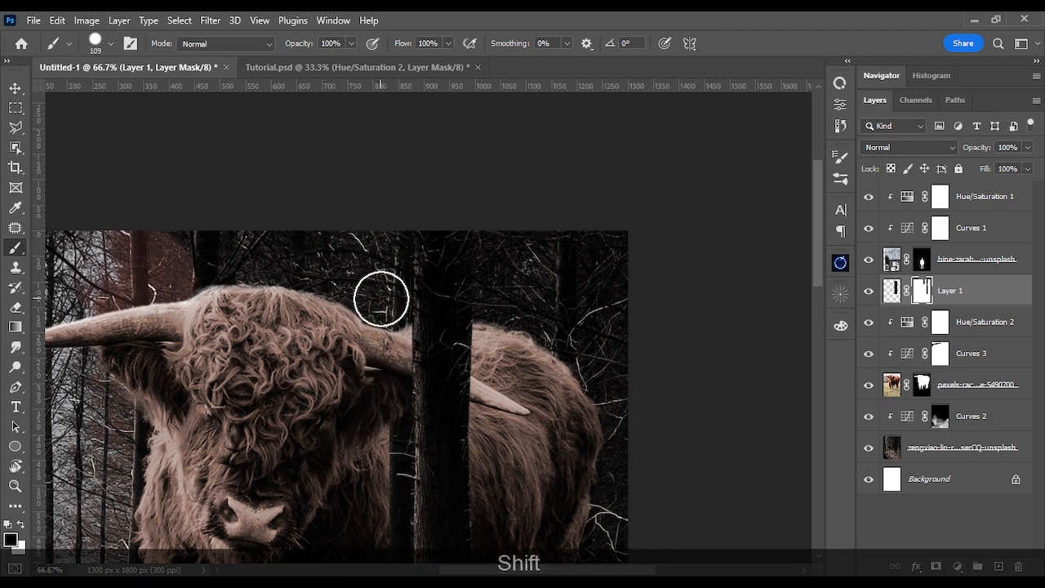
{"action": "key", "text": "space"}
{"action": "left_click_drag", "start_coordinate": [375, 426], "coordinate": [373, 280]}
{"action": "key", "text": "shift"}
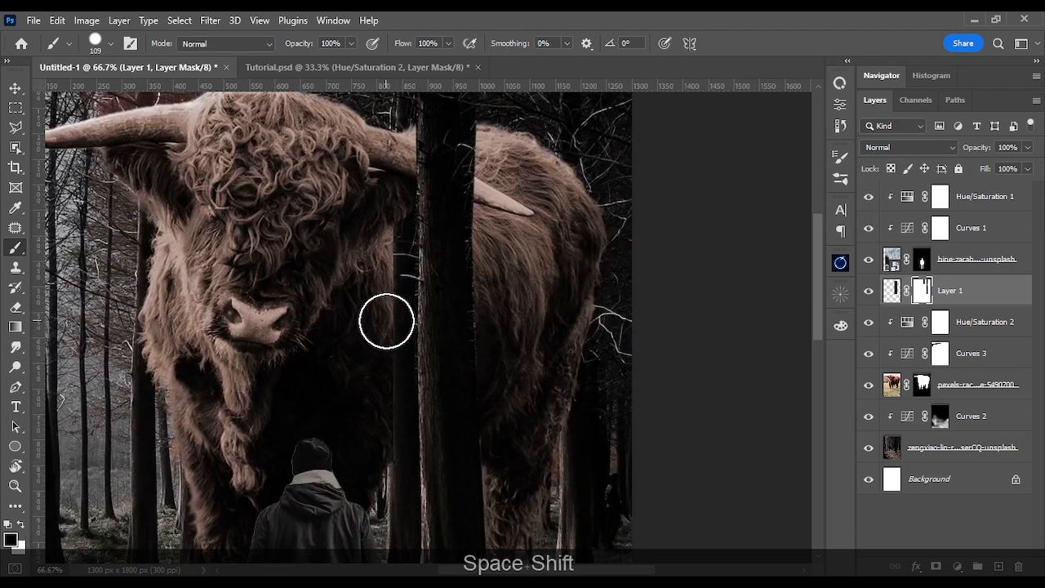
{"action": "left_click", "coordinate": [388, 319], "text": "shift"}
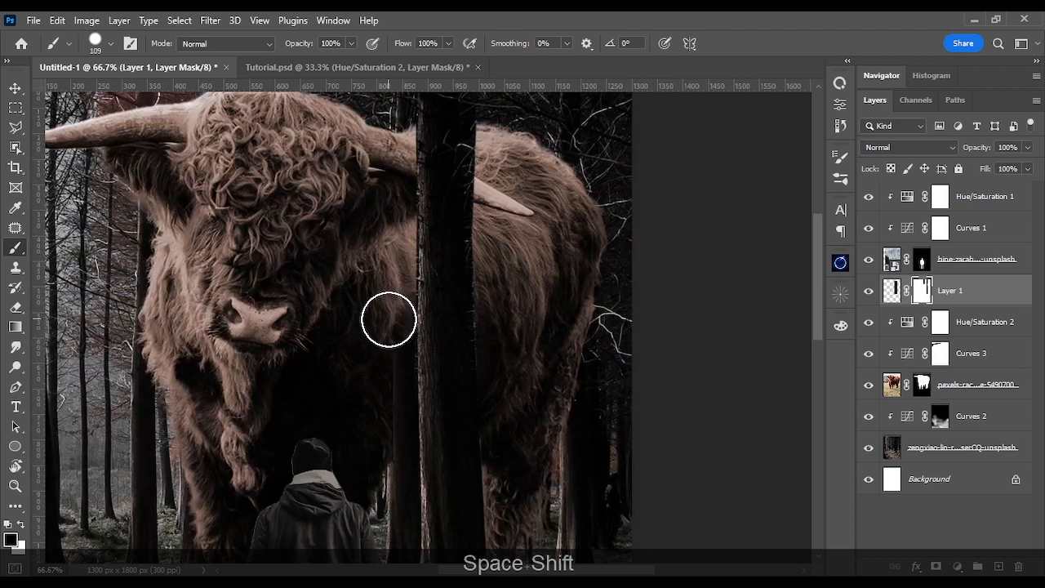
{"action": "key", "text": "space"}
{"action": "left_click_drag", "start_coordinate": [374, 382], "coordinate": [365, 252]}
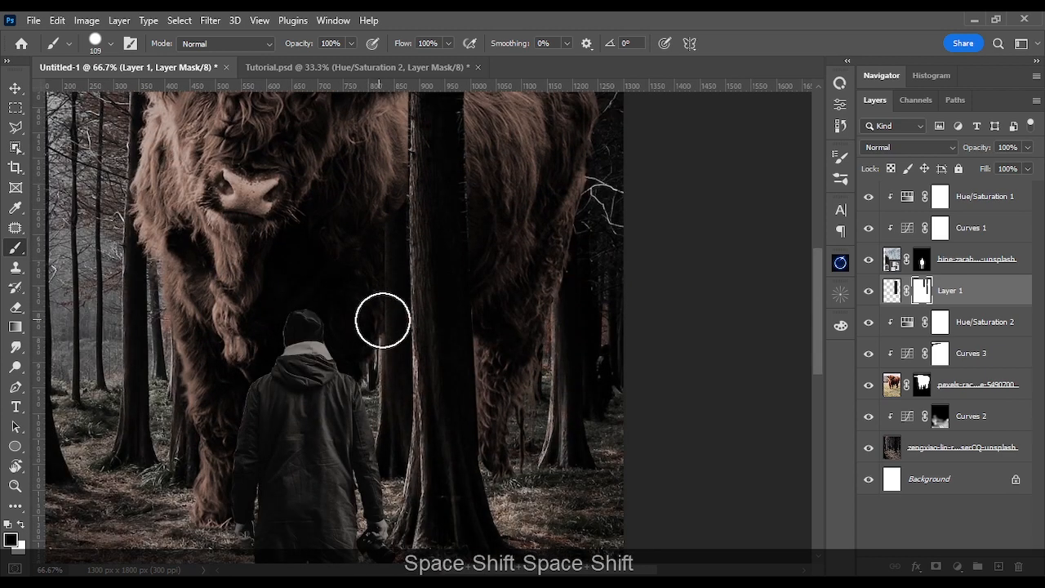
{"action": "left_click", "coordinate": [381, 320], "text": "shift"}
{"action": "key", "text": "space"}
{"action": "left_click_drag", "start_coordinate": [372, 378], "coordinate": [371, 284]}
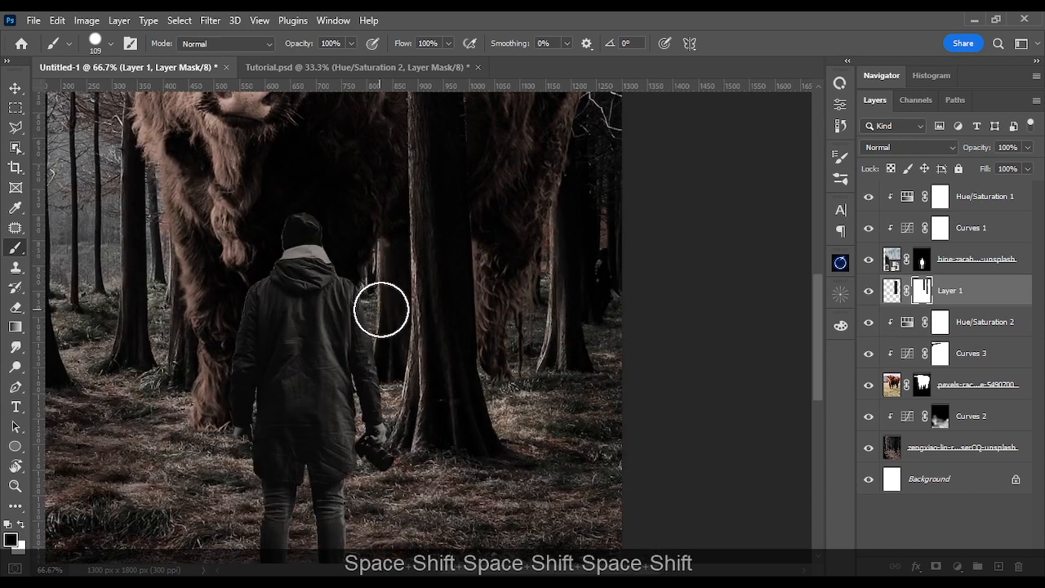
{"action": "left_click", "coordinate": [381, 306], "text": "shift"}
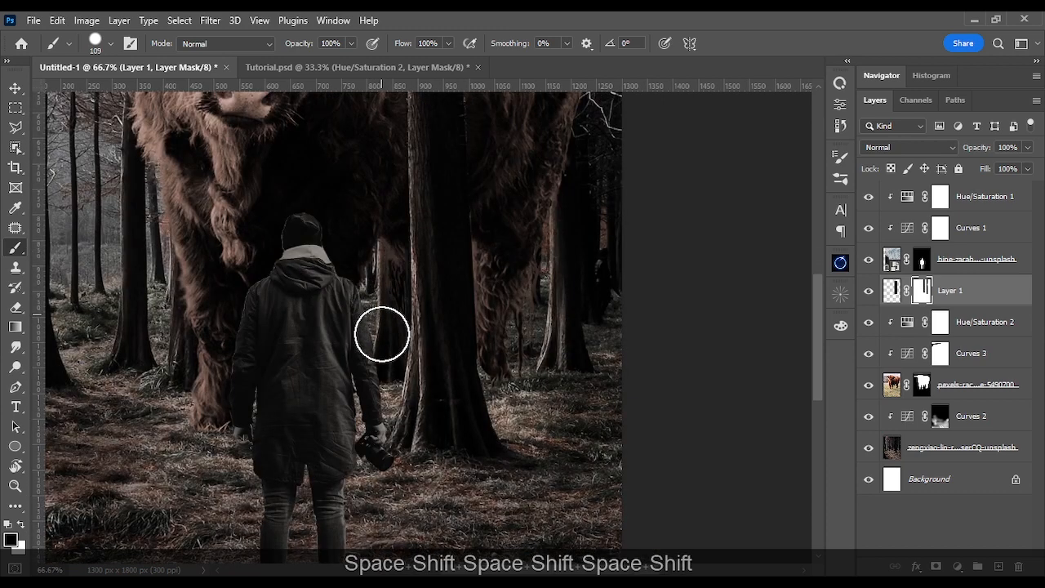
{"action": "key", "text": "space"}
{"action": "mouse_move", "coordinate": [373, 419]}
{"action": "left_mouse_down"}
{"action": "mouse_move", "coordinate": [372, 352]}
{"action": "mouse_move", "coordinate": [365, 411]}
{"action": "left_mouse_up"}
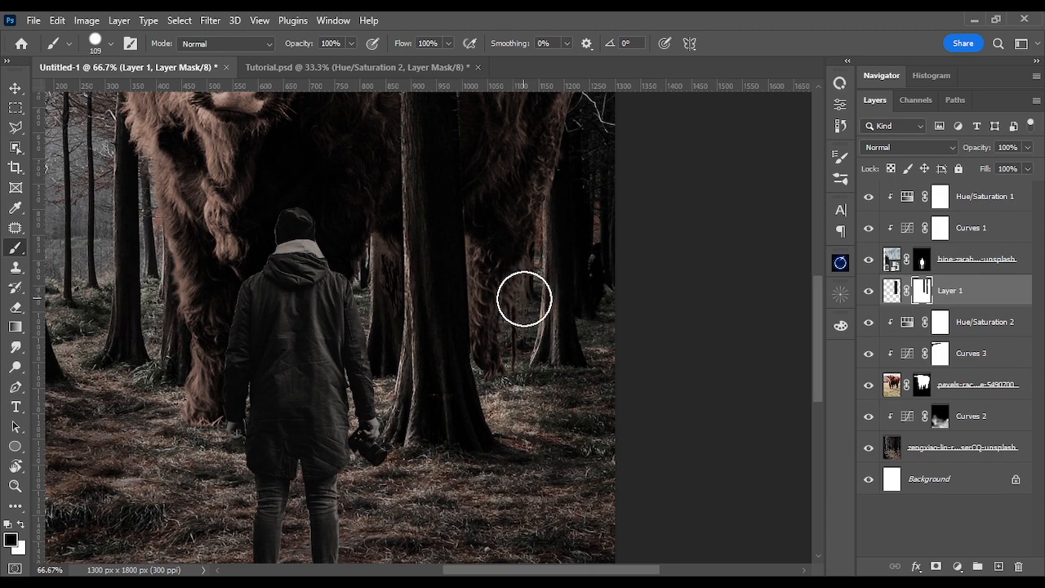
Check the masked trunk along its full height and touch up the mask at its right edge beside the bull's back.
{"action": "key", "text": "space"}
{"action": "left_click_drag", "start_coordinate": [434, 270], "coordinate": [440, 455]}
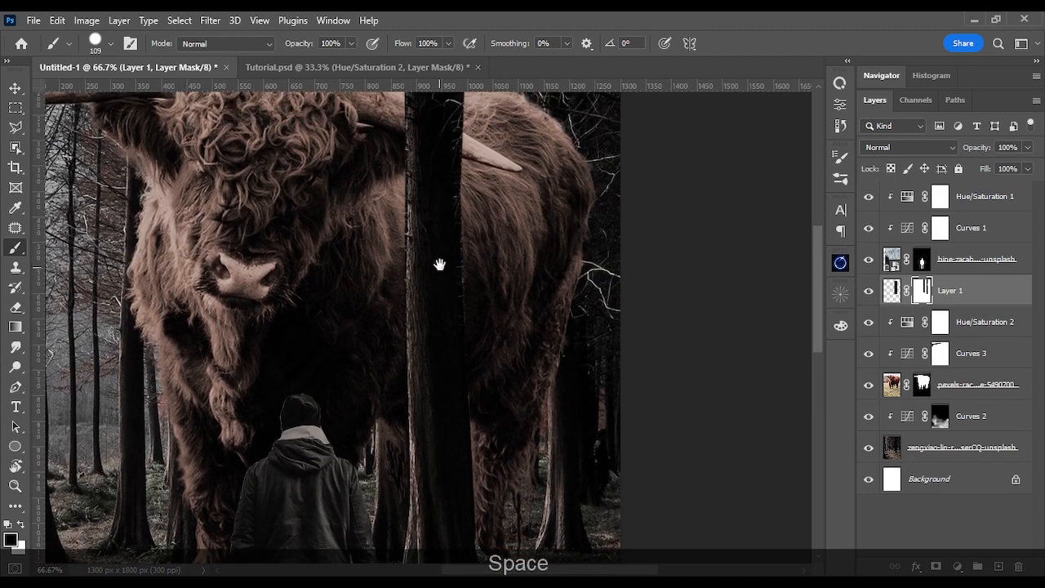
{"action": "left_click_drag", "start_coordinate": [440, 265], "coordinate": [439, 395]}
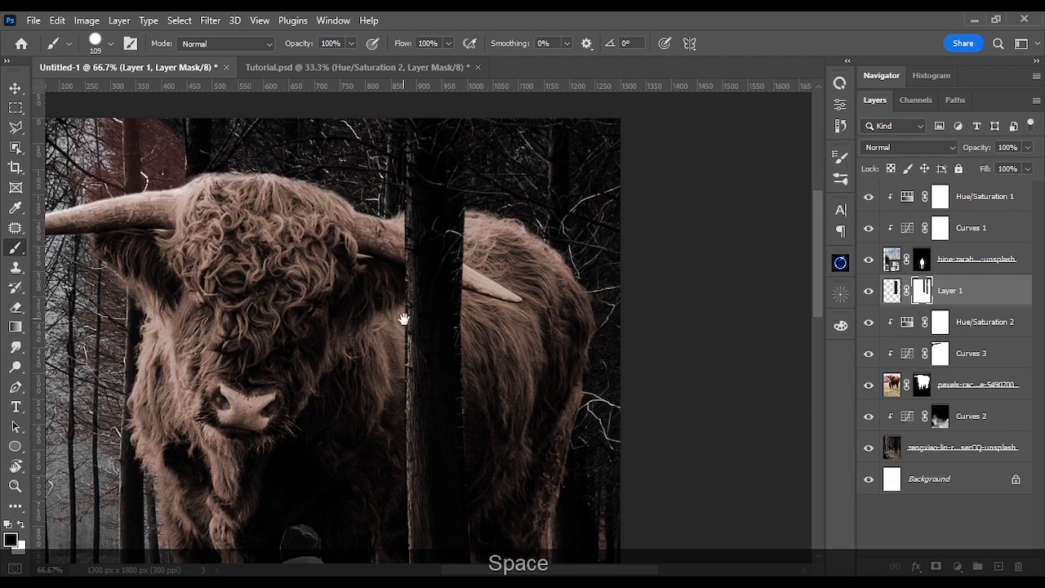
{"action": "key", "text": "ctrl+KP_0"}
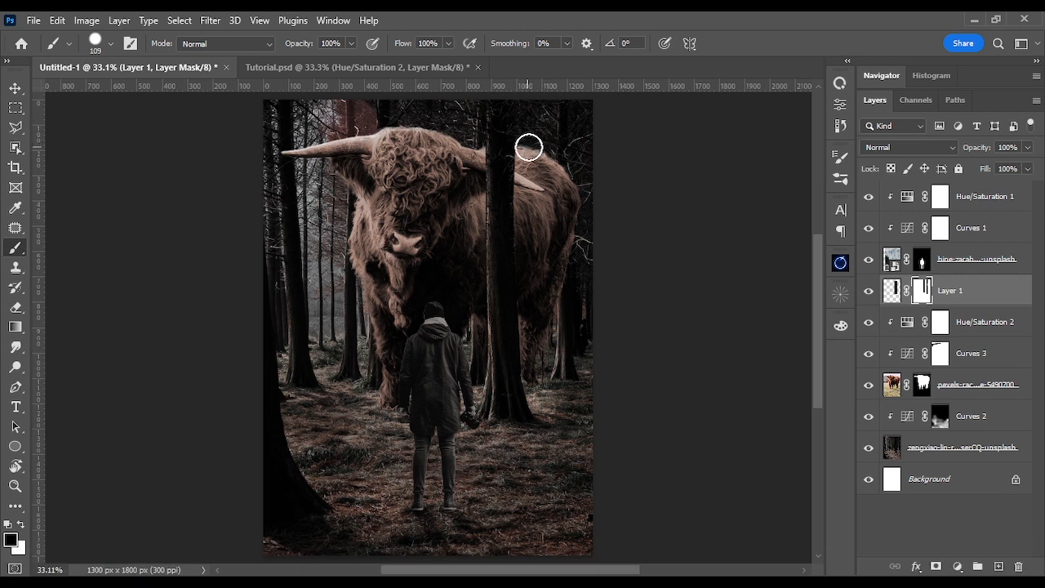
{"action": "left_click", "coordinate": [528, 212], "text": "shift"}
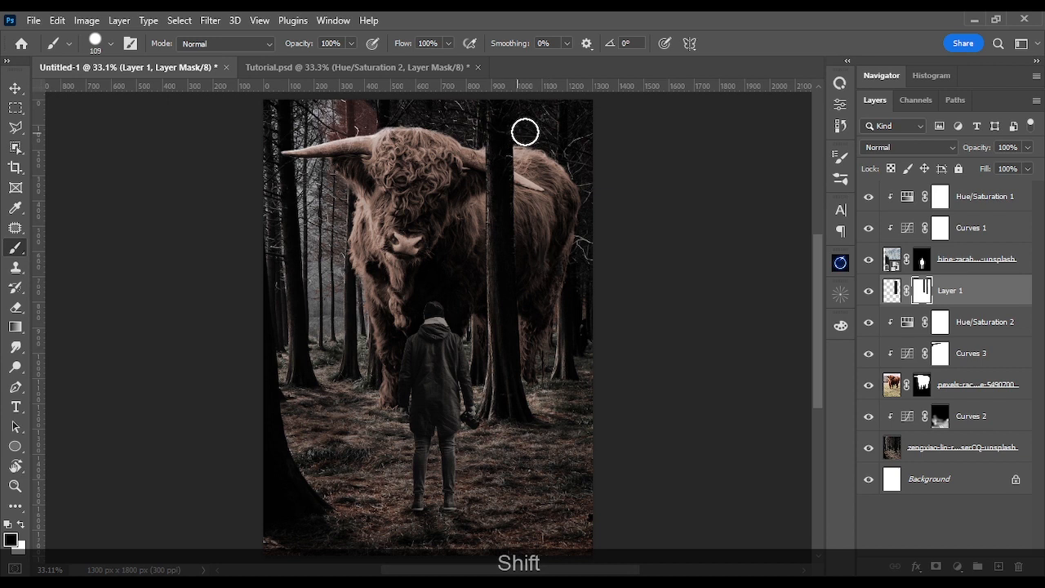
Apply the trunk layer's mask permanently, check the trunk's outline by loading it as a selection, and deselect.
{"action": "key", "text": "ctrl+plus"}
{"action": "key", "text": "ctrl+plus"}
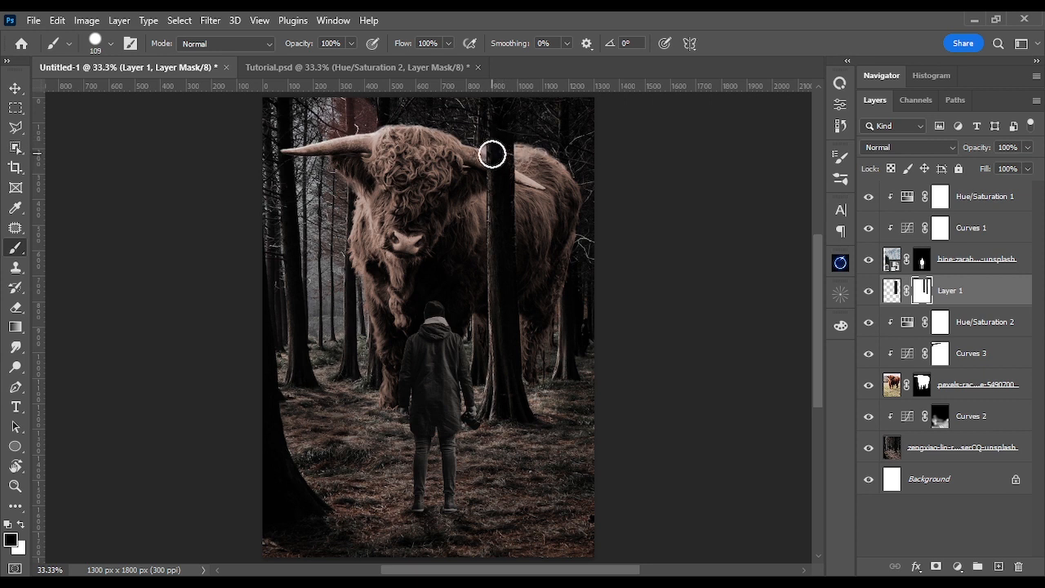
{"action": "right_click", "coordinate": [923, 297]}
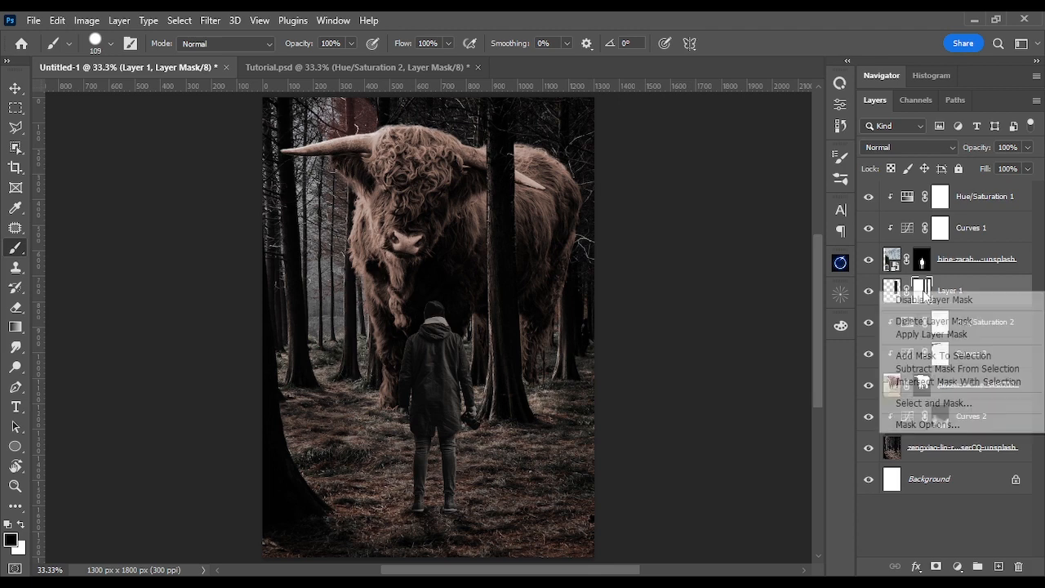
{"action": "left_click", "coordinate": [942, 335]}
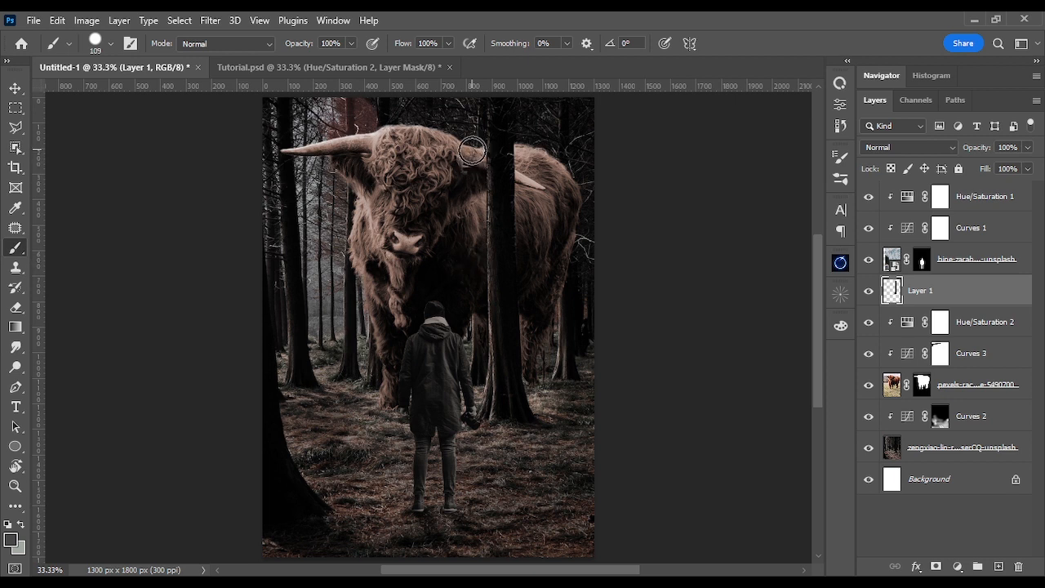
{"action": "left_click", "coordinate": [896, 296], "text": "ctrl"}
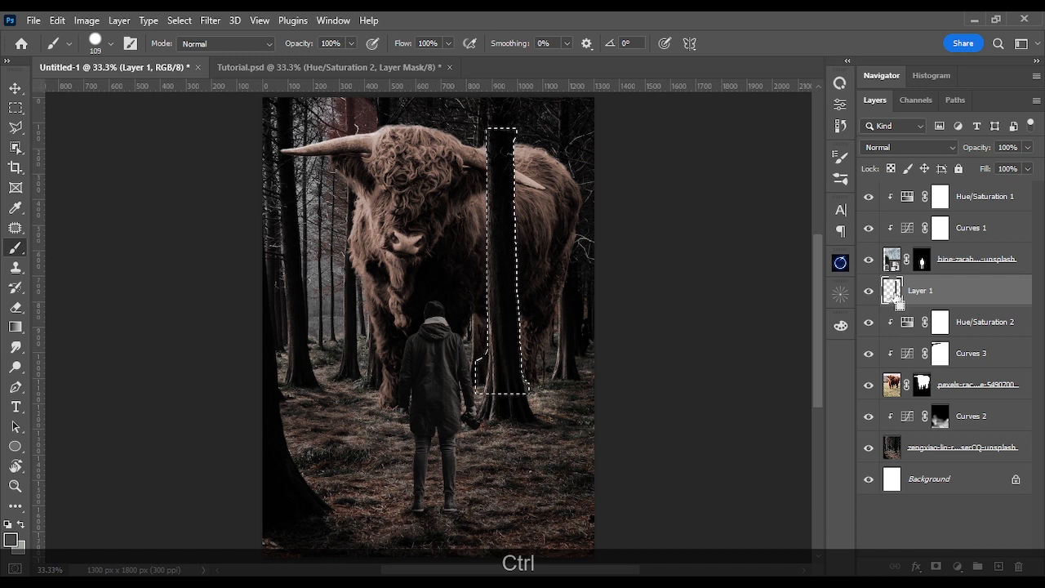
{"action": "key", "text": "ctrl+d"}
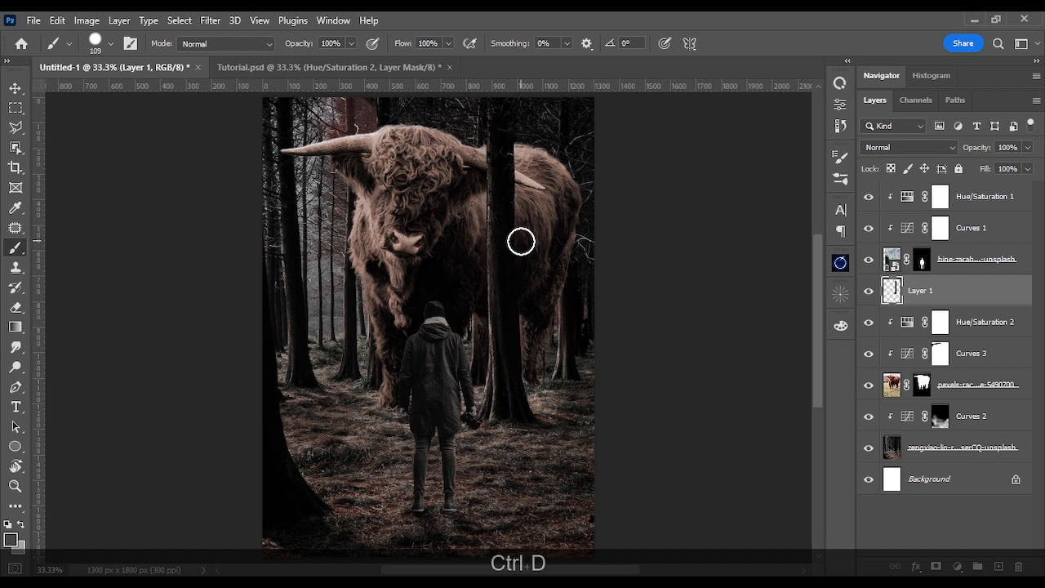
Copy a rectangular section of the upper trunk to a new layer and move it up to extend the trunk to the image's top edge.
{"action": "key", "text": "m"}
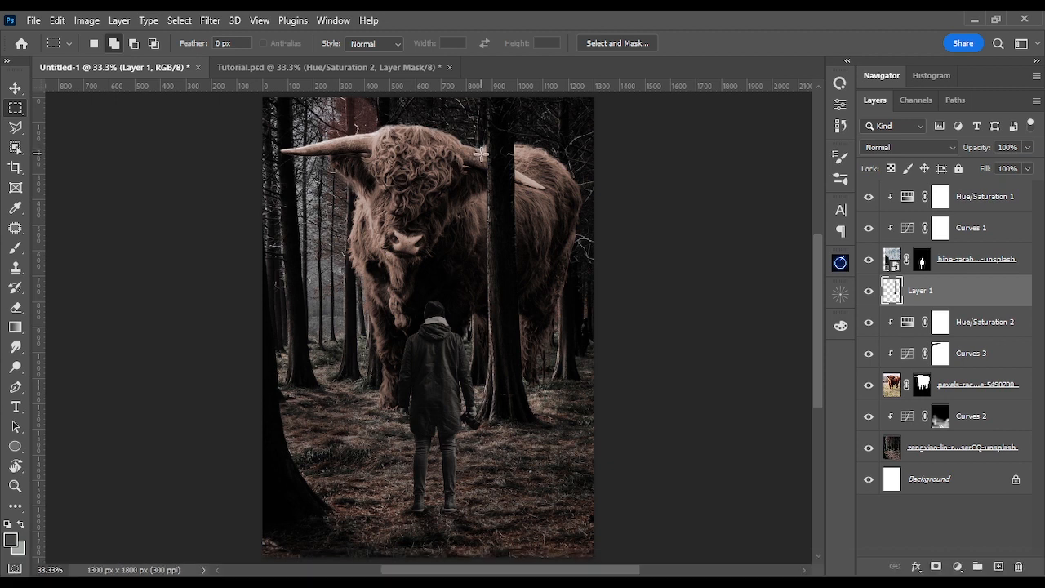
{"action": "left_click_drag", "start_coordinate": [481, 151], "coordinate": [519, 248]}
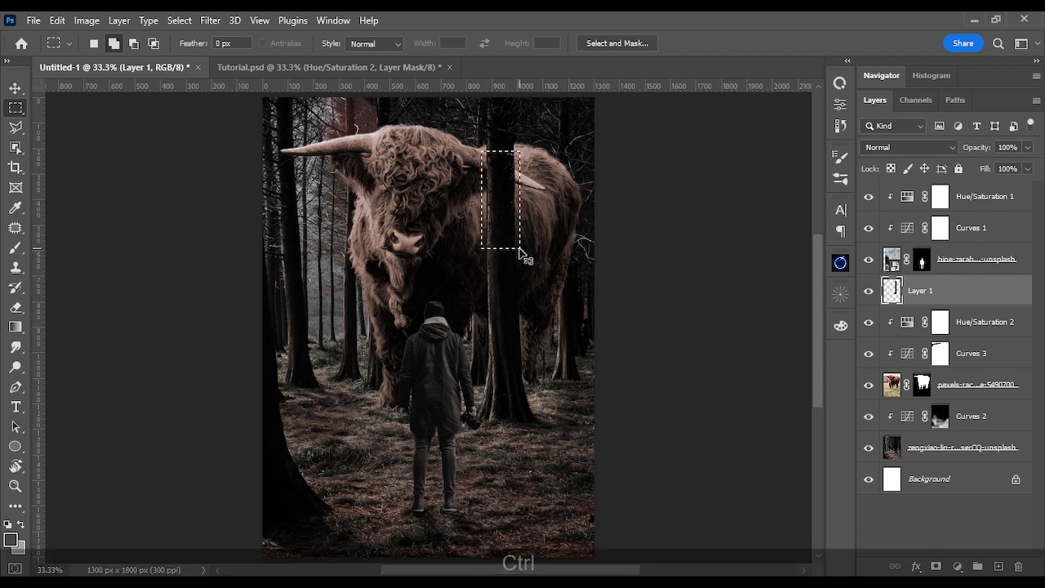
{"action": "key", "text": "ctrl+j"}
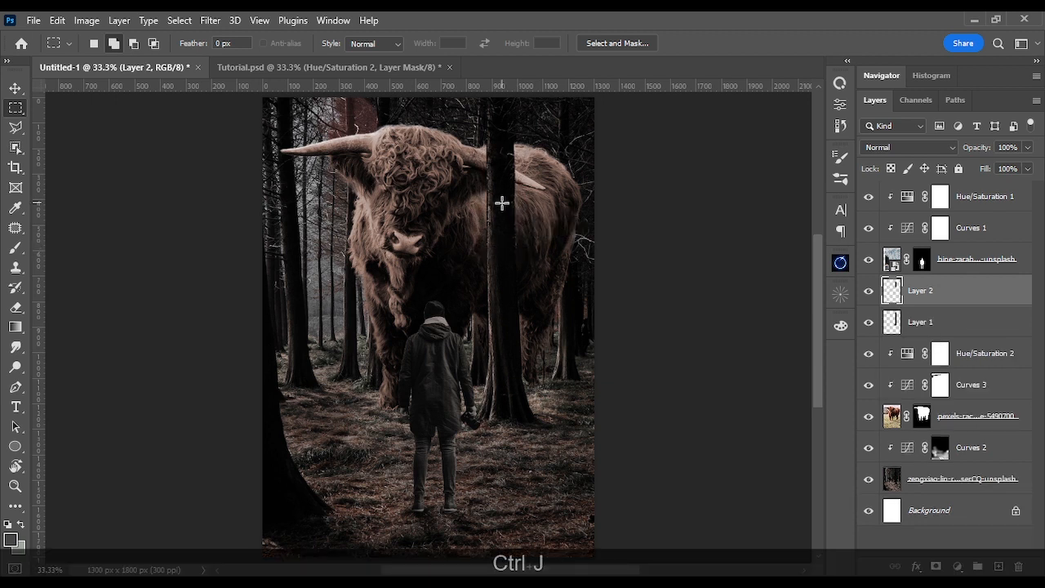
{"action": "key", "text": "v"}
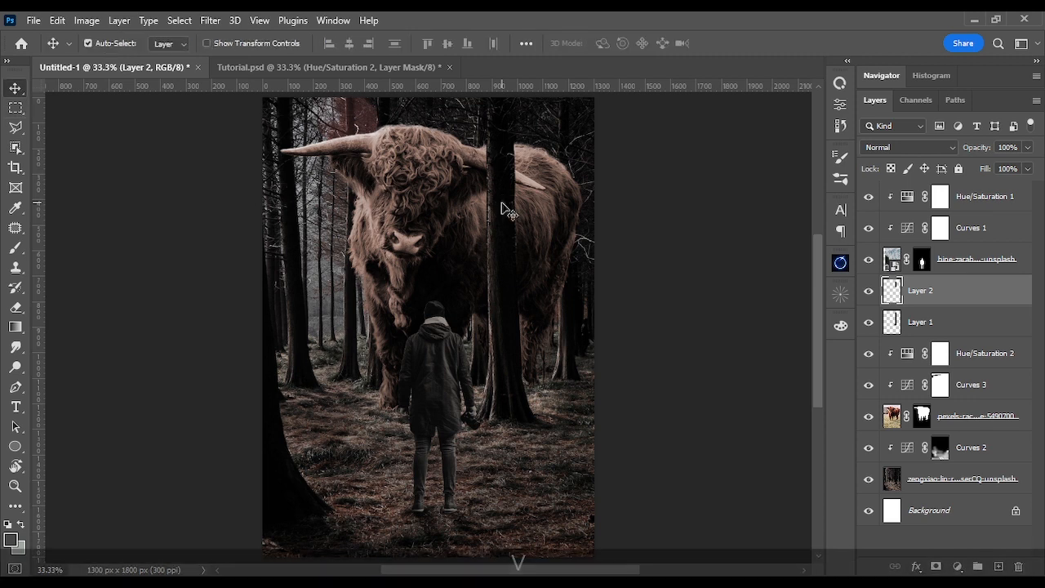
{"action": "left_click_drag", "start_coordinate": [499, 203], "coordinate": [501, 148]}
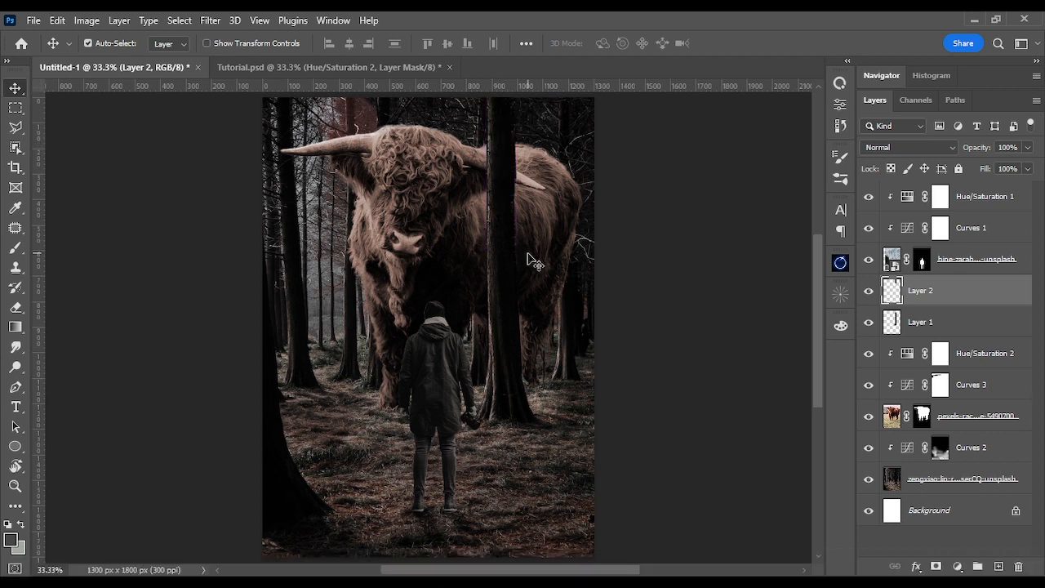
Blend the copied trunk piece into the trunk below by erasing along its seam with a soft eraser.
{"action": "key", "text": "e"}
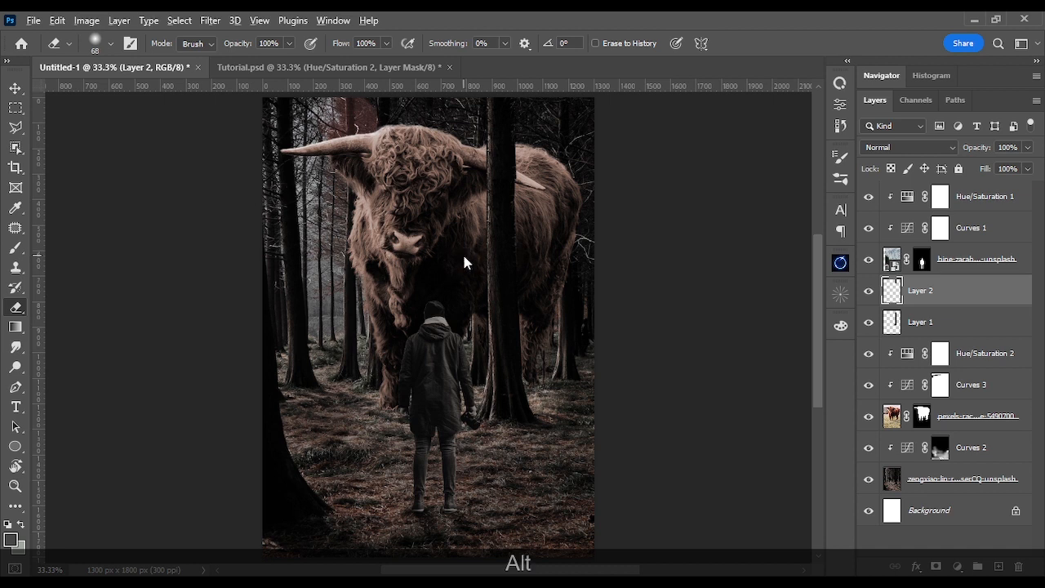
{"action": "left_click_drag", "start_coordinate": [464, 255], "coordinate": [471, 259]}
{"action": "mouse_move", "coordinate": [498, 196]}
{"action": "left_mouse_down"}
{"action": "mouse_move", "coordinate": [506, 180]}
{"action": "mouse_move", "coordinate": [518, 199]}
{"action": "mouse_move", "coordinate": [517, 177]}
{"action": "left_mouse_up"}
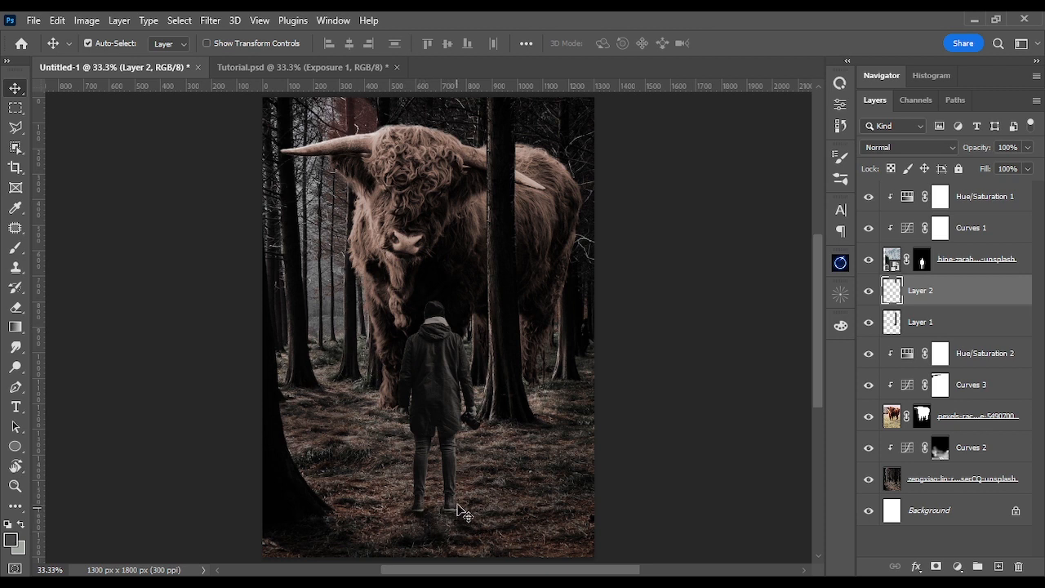
Add an Exposure adjustment clipped to the person at the top of the layer stack, set exposure to -5.00, and invert its mask to black.
{"action": "left_click", "coordinate": [941, 199]}
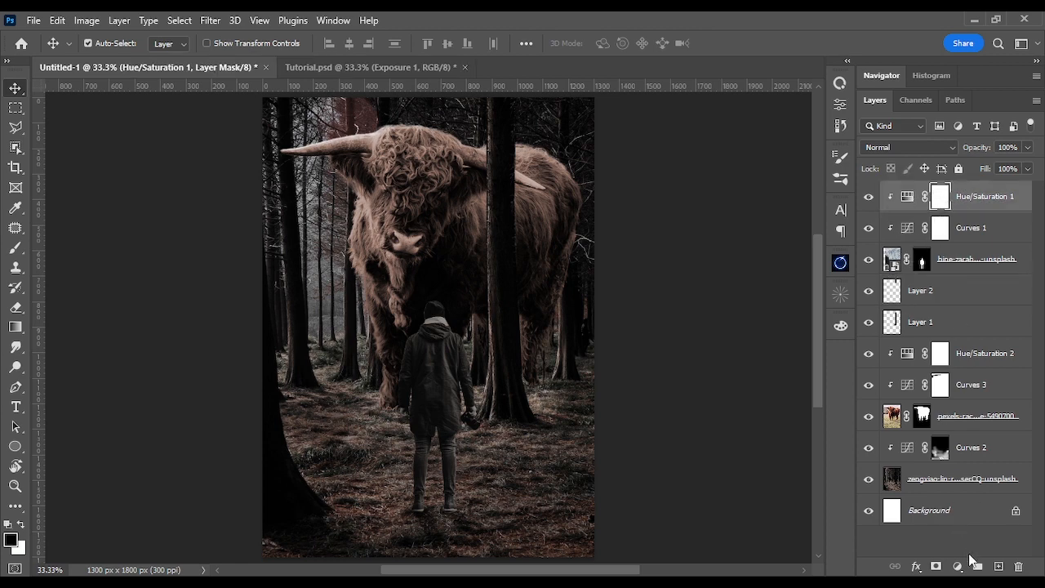
{"action": "left_click", "coordinate": [958, 567]}
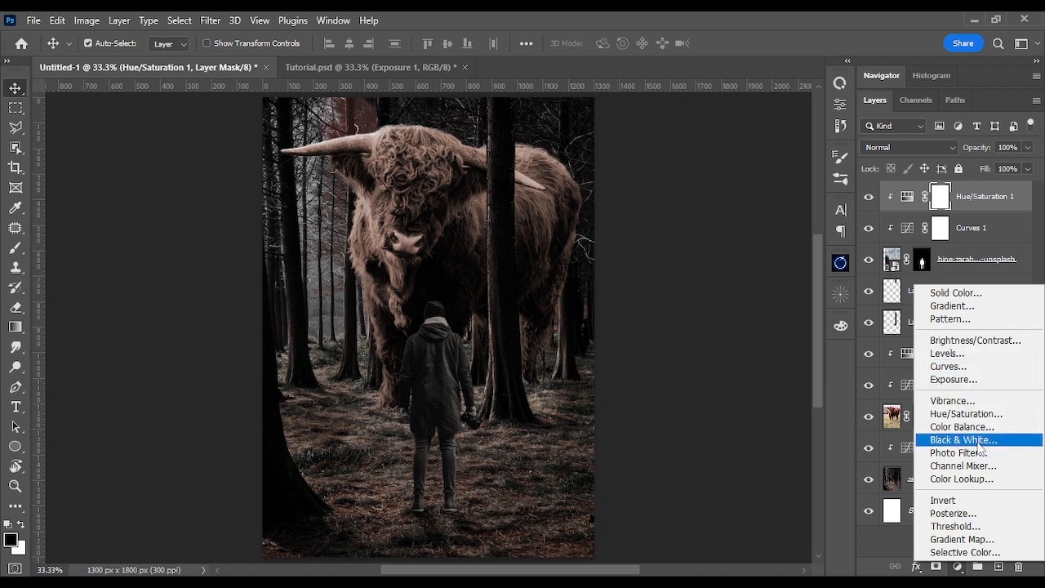
{"action": "left_click", "coordinate": [972, 382]}
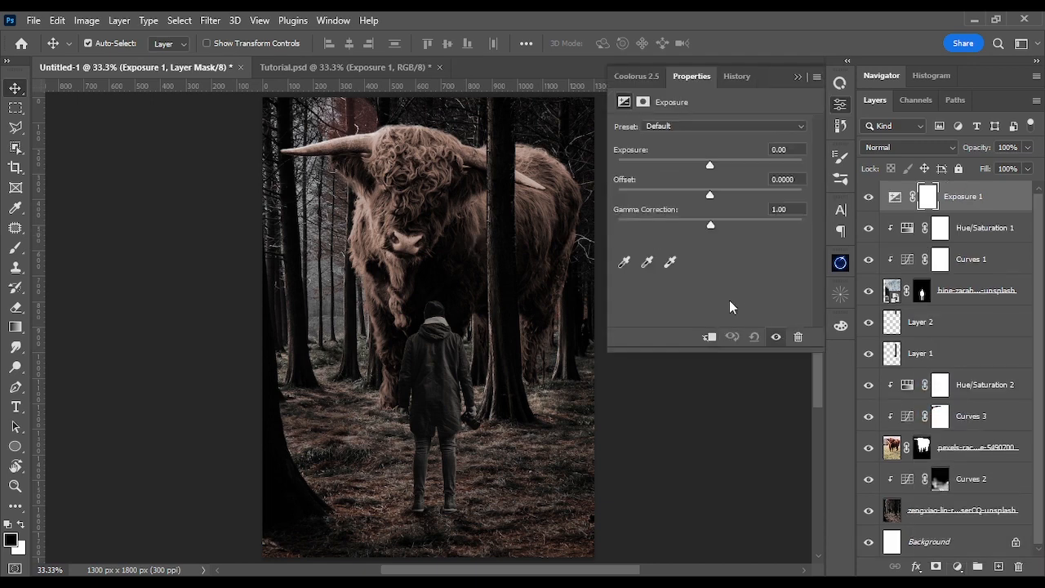
{"action": "left_click", "coordinate": [709, 337]}
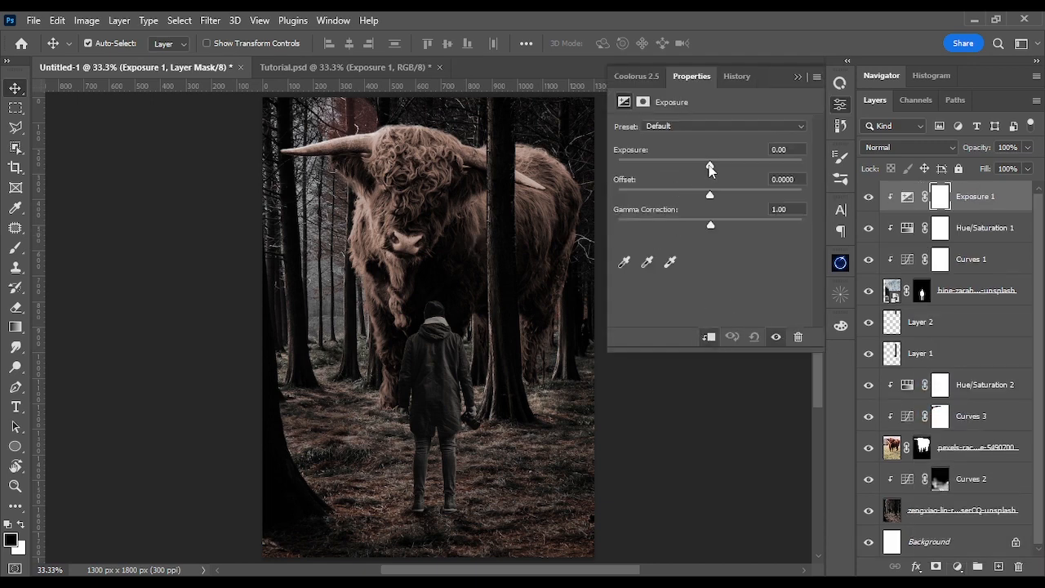
{"action": "left_click_drag", "start_coordinate": [710, 168], "coordinate": [710, 168]}
{"action": "left_click_drag", "start_coordinate": [707, 169], "coordinate": [652, 155]}
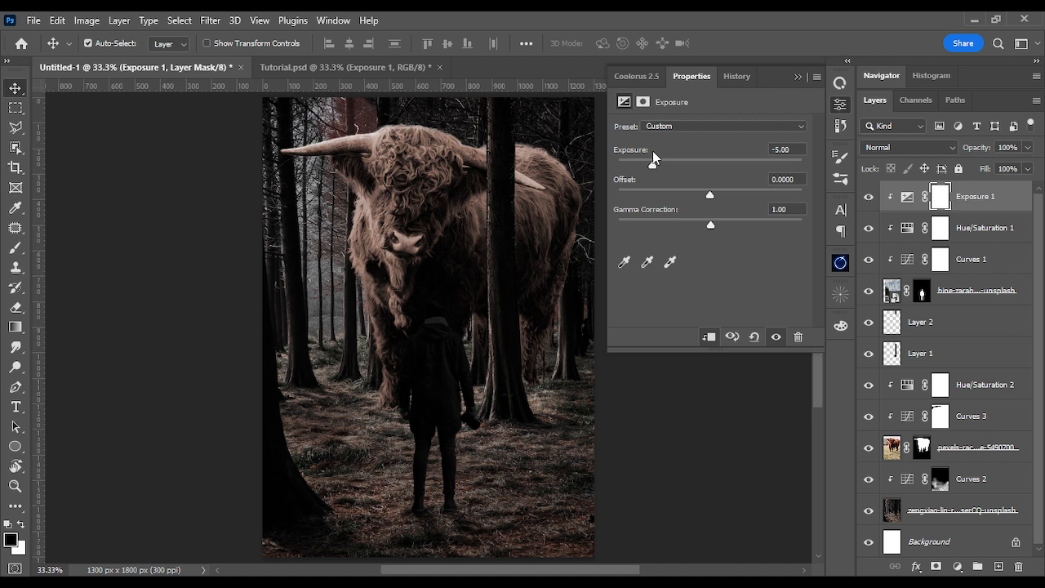
{"action": "left_click", "coordinate": [797, 76]}
{"action": "key", "text": "ctrl+i"}
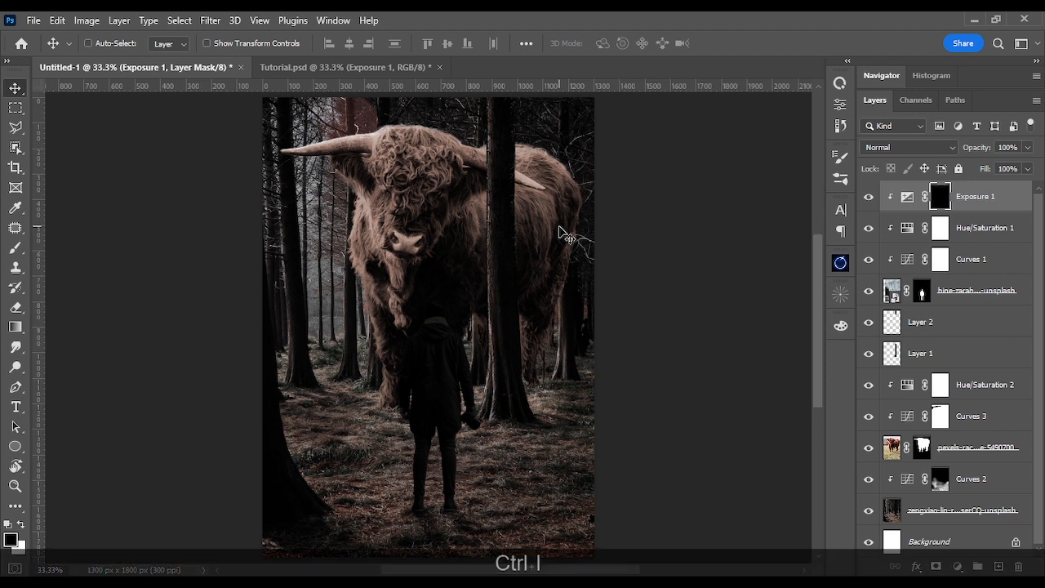
Set up a soft white brush with 1% flow, 0% hardness and a size of 105 px for the Exposure mask.
{"action": "key", "text": "b"}
{"action": "key", "text": "ctrl+KP_0"}
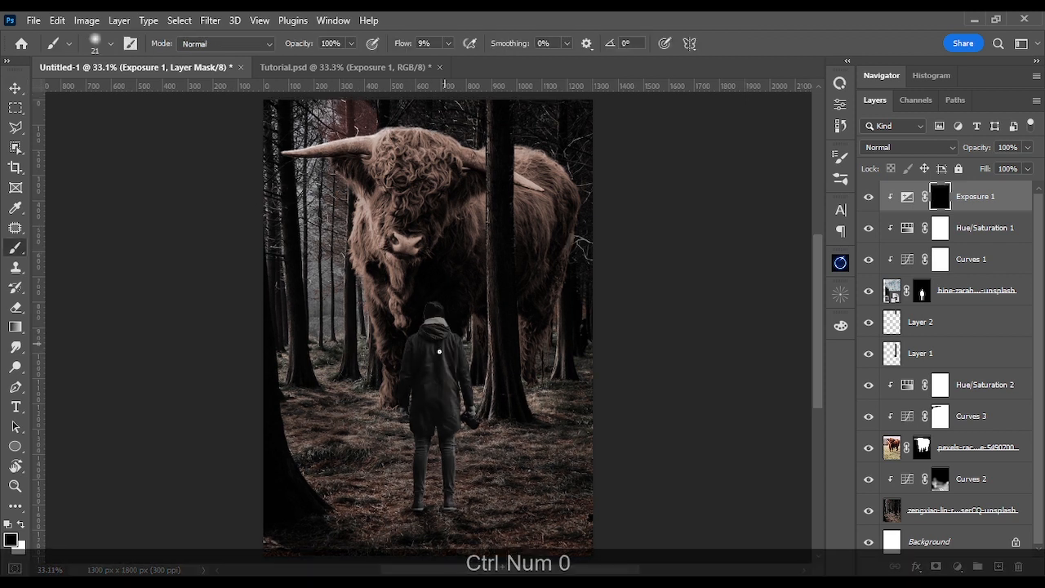
{"action": "left_click", "coordinate": [21, 525]}
{"action": "left_click", "coordinate": [447, 45]}
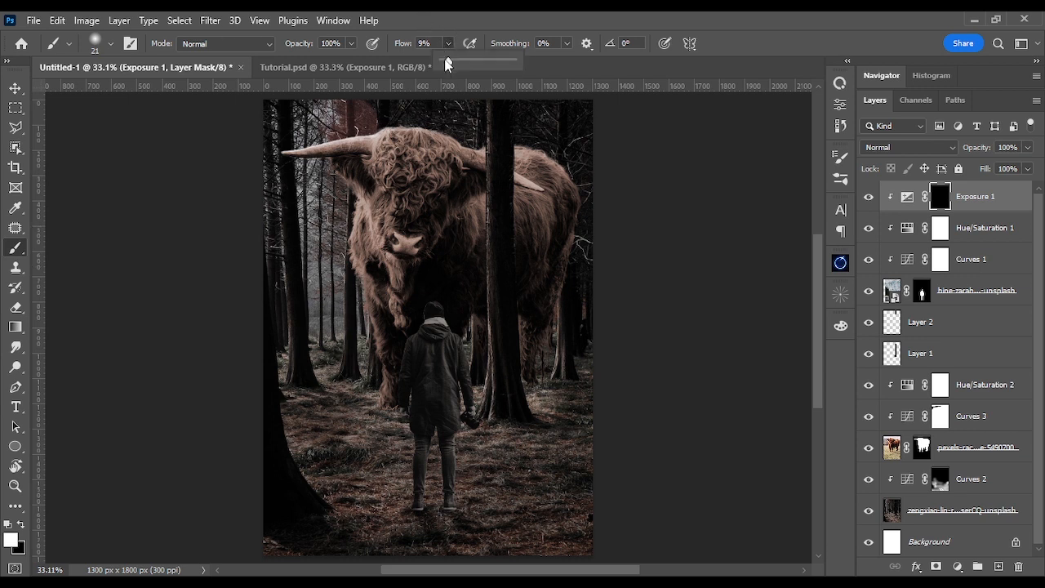
{"action": "left_click_drag", "start_coordinate": [447, 63], "coordinate": [427, 65]}
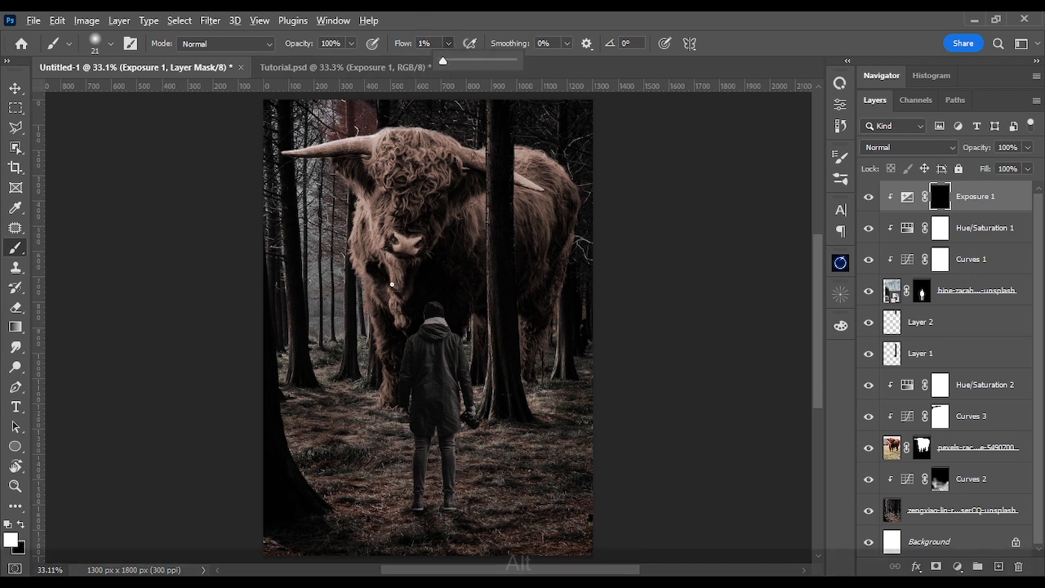
{"action": "left_click_drag", "start_coordinate": [392, 284], "coordinate": [402, 289]}
{"action": "right_click", "coordinate": [400, 274]}
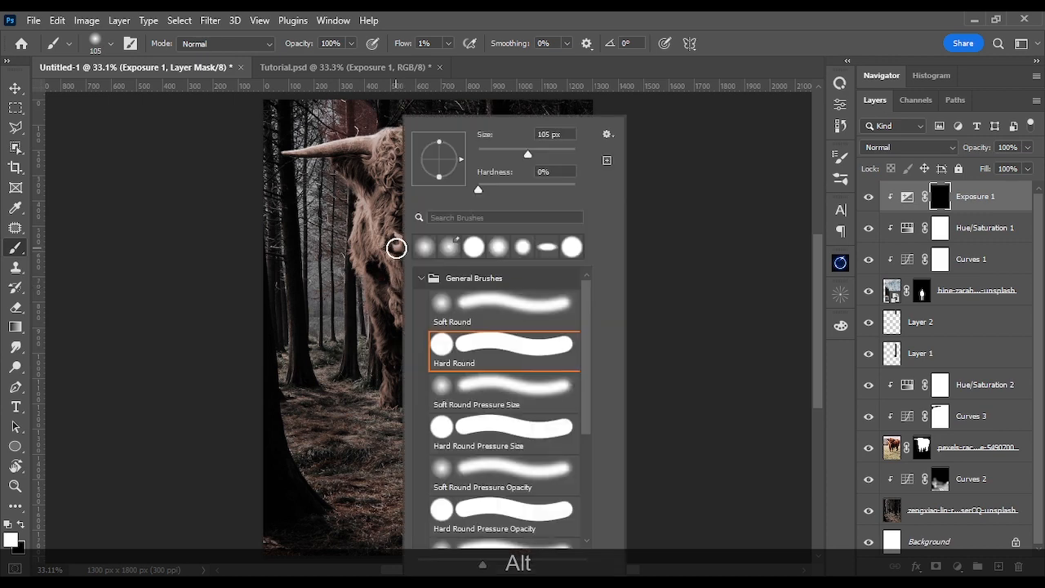
{"action": "left_click", "coordinate": [483, 15]}
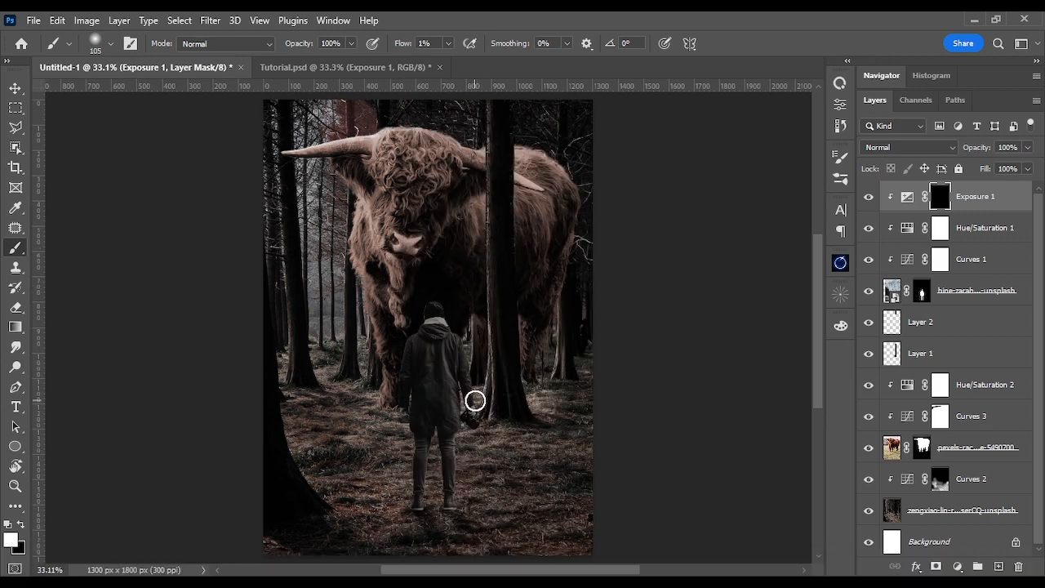
Darken the person's boots by painting white on the Exposure mask with a small soft brush of about 19 px.
{"action": "key", "text": "ctrl+plus"}
{"action": "key", "text": "ctrl+plus"}
{"action": "key", "text": "ctrl+plus"}
{"action": "key", "text": "ctrl+plus"}
{"action": "key", "text": "ctrl+plus"}
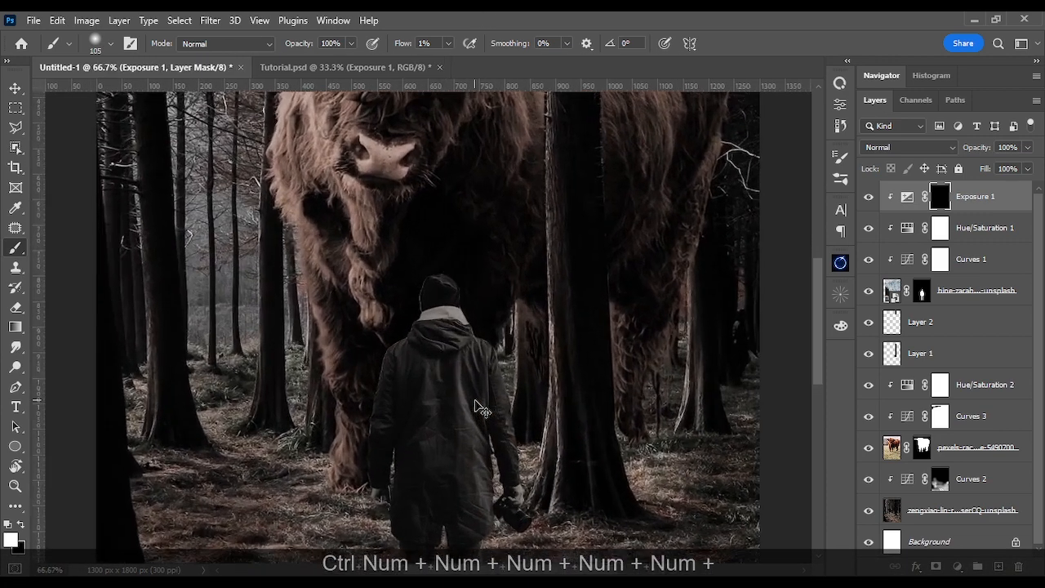
{"action": "key", "text": "space"}
{"action": "mouse_move", "coordinate": [480, 437]}
{"action": "left_mouse_down"}
{"action": "mouse_move", "coordinate": [487, 275]}
{"action": "mouse_move", "coordinate": [499, 268]}
{"action": "left_mouse_up"}
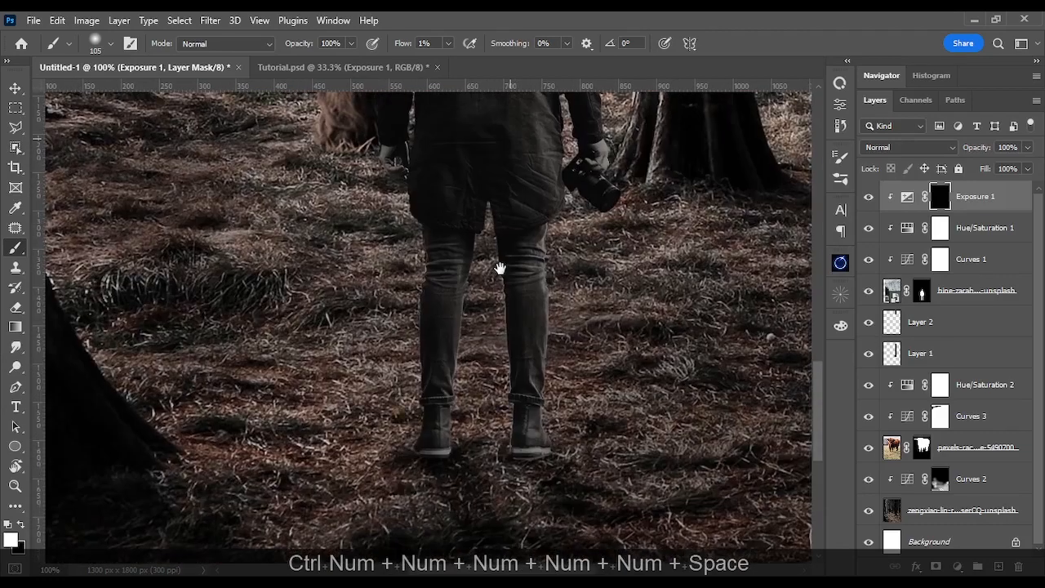
{"action": "left_click_drag", "start_coordinate": [572, 385], "coordinate": [547, 387]}
{"action": "mouse_move", "coordinate": [523, 435]}
{"action": "left_mouse_down"}
{"action": "mouse_move", "coordinate": [533, 422]}
{"action": "mouse_move", "coordinate": [532, 448]}
{"action": "mouse_move", "coordinate": [565, 445]}
{"action": "left_mouse_up"}
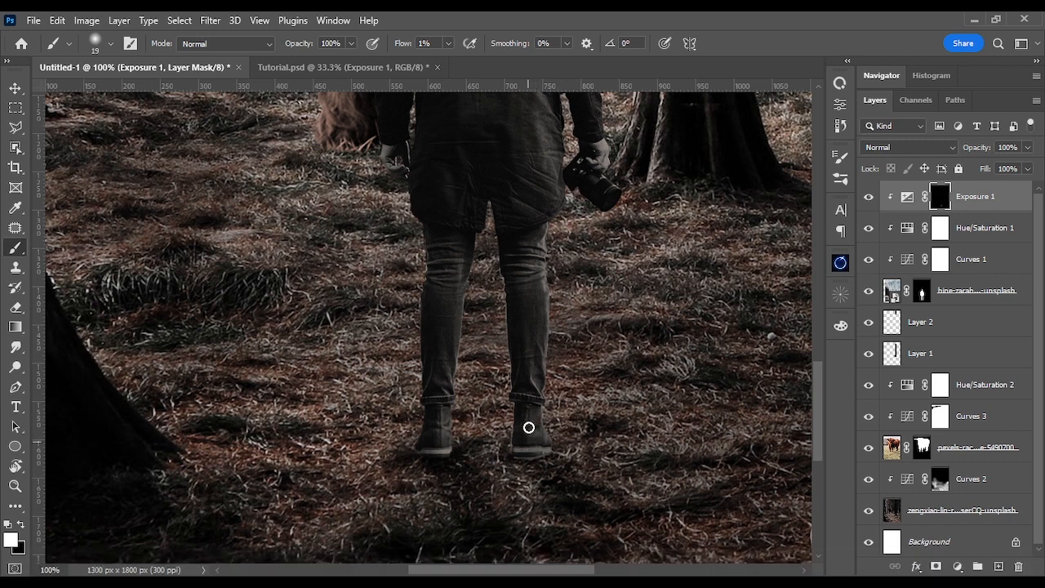
{"action": "left_click_drag", "start_coordinate": [423, 426], "coordinate": [439, 413]}
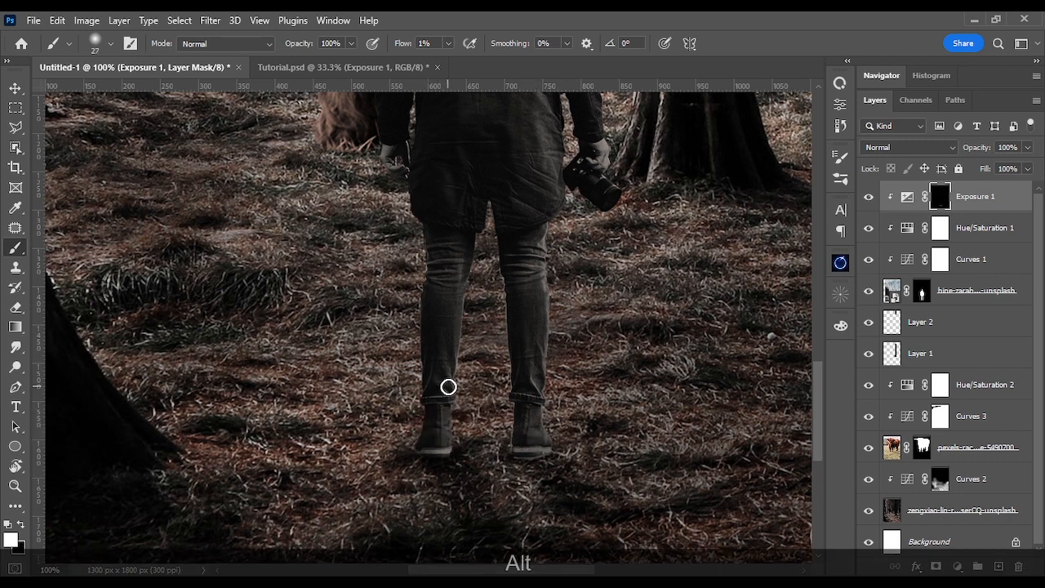
Shade the person's left leg by painting white on the Exposure mask with a 27 px brush.
{"action": "key", "text": "space"}
{"action": "mouse_move", "coordinate": [449, 376]}
{"action": "left_mouse_down"}
{"action": "mouse_move", "coordinate": [465, 413]}
{"action": "mouse_move", "coordinate": [465, 368]}
{"action": "mouse_move", "coordinate": [462, 381]}
{"action": "left_mouse_up"}
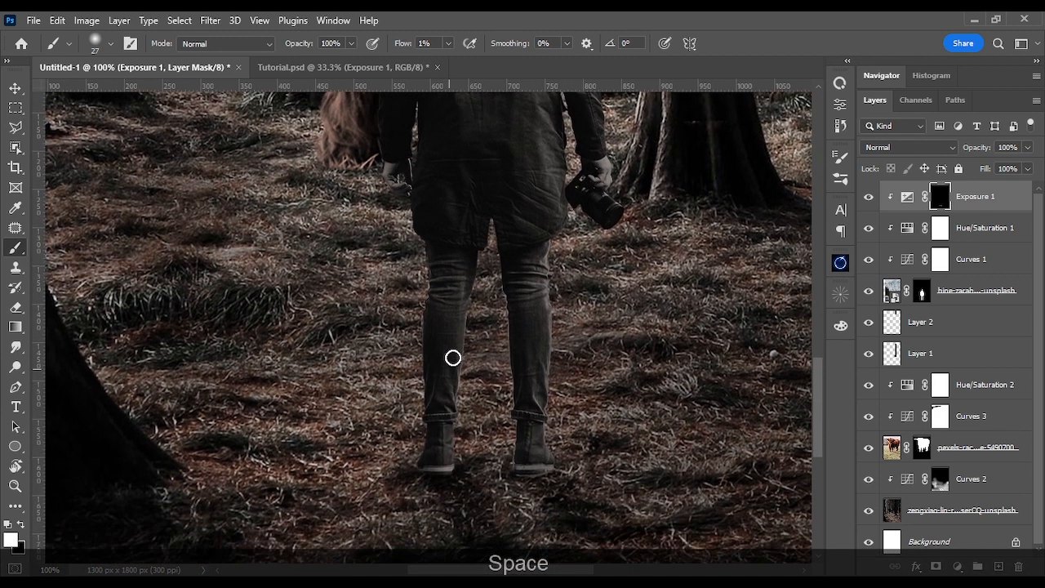
{"action": "left_click_drag", "start_coordinate": [453, 295], "coordinate": [466, 385]}
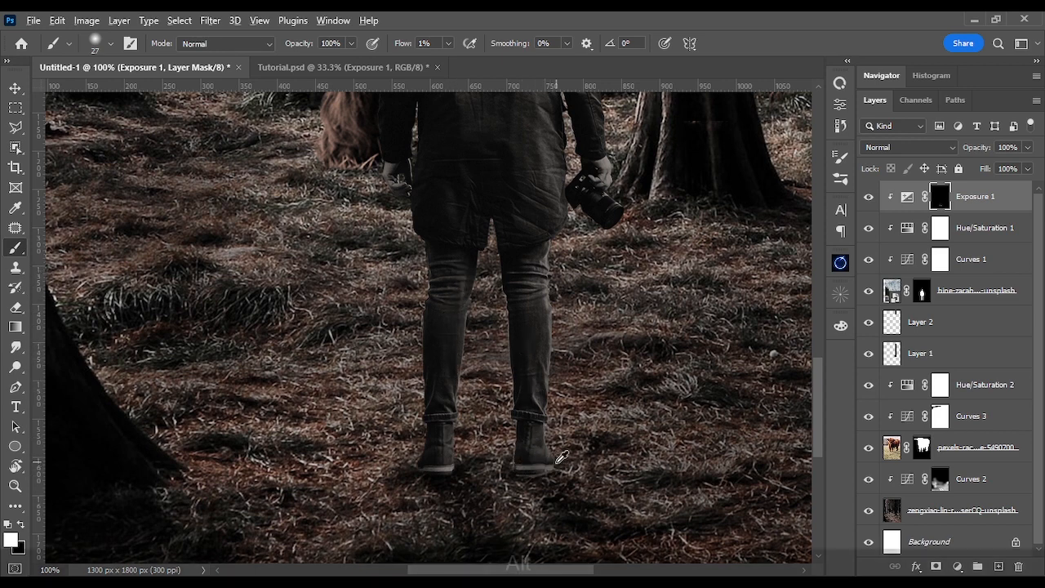
Darken the bright soles of both boots on the Exposure mask with an 11 px brush at 5% flow.
{"action": "left_click_drag", "start_coordinate": [558, 466], "coordinate": [550, 456]}
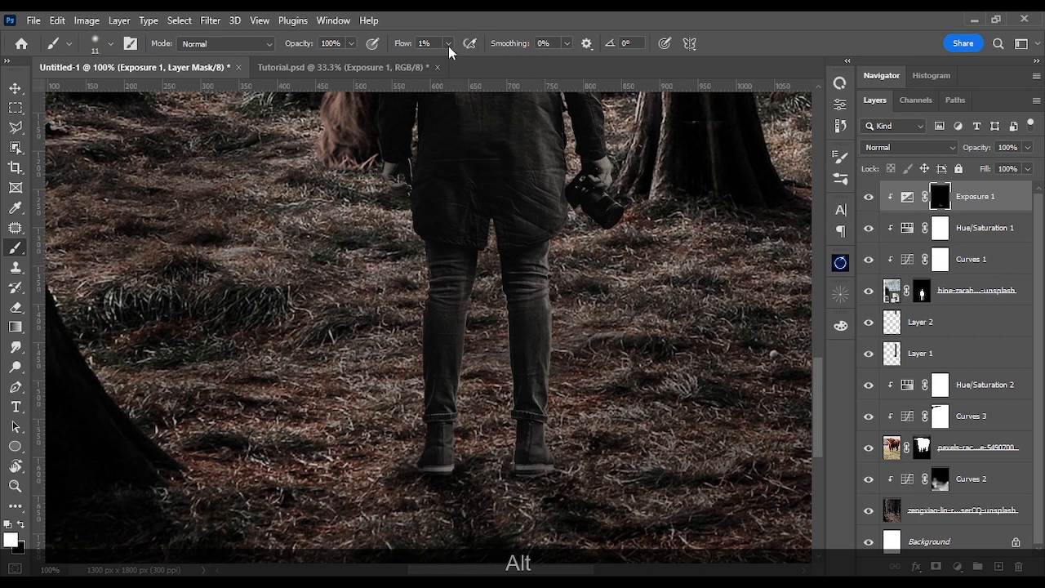
{"action": "left_click_drag", "start_coordinate": [449, 45], "coordinate": [451, 60]}
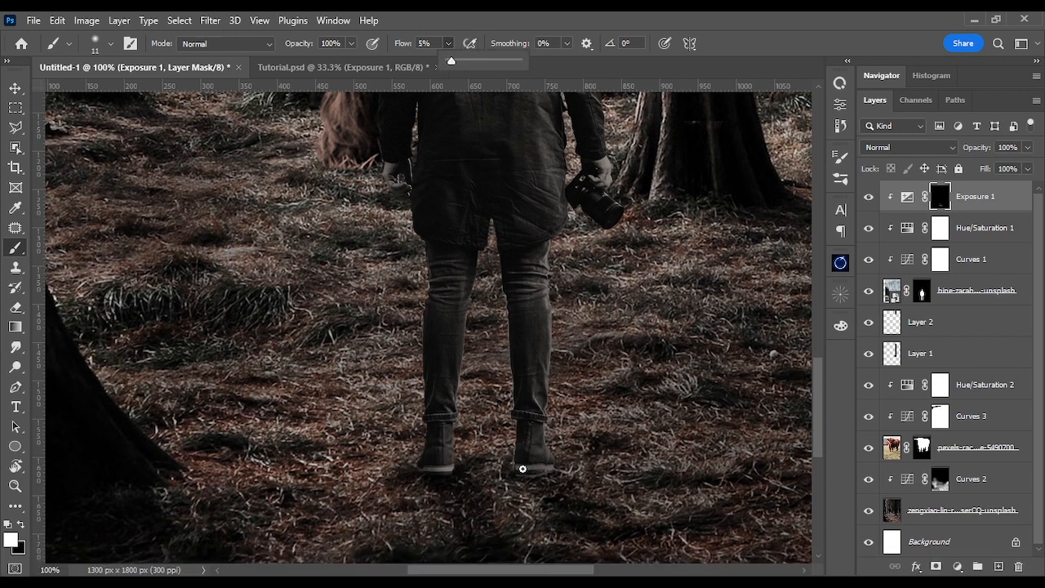
{"action": "left_click_drag", "start_coordinate": [523, 469], "coordinate": [538, 468]}
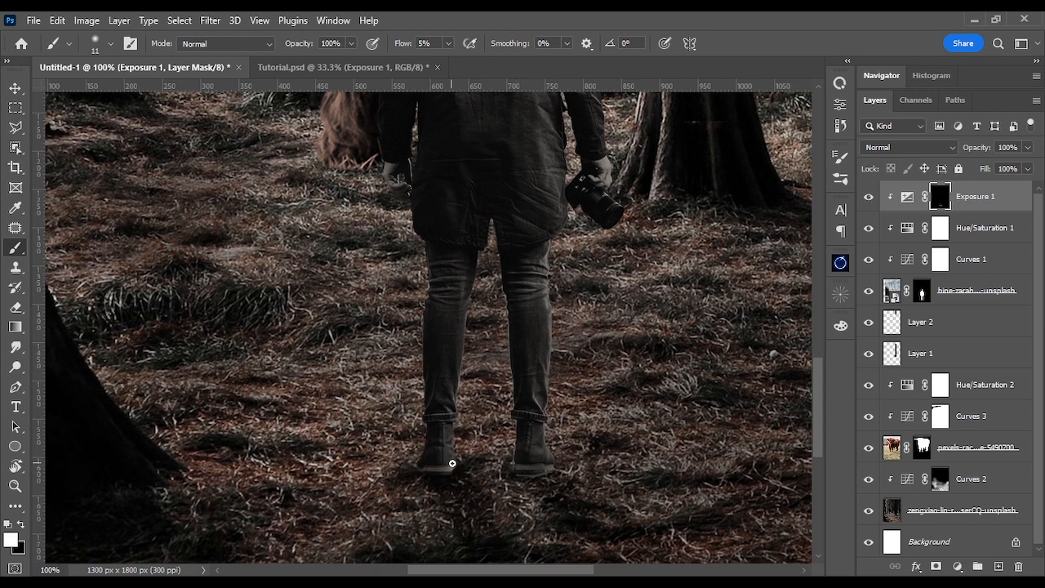
{"action": "mouse_move", "coordinate": [454, 466]}
{"action": "left_mouse_down"}
{"action": "mouse_move", "coordinate": [445, 469]}
{"action": "mouse_move", "coordinate": [457, 460]}
{"action": "left_mouse_up"}
Deepen the shading on the left boot on the Exposure mask with the brush flow lowered to 1%.
{"action": "left_click", "coordinate": [448, 44]}
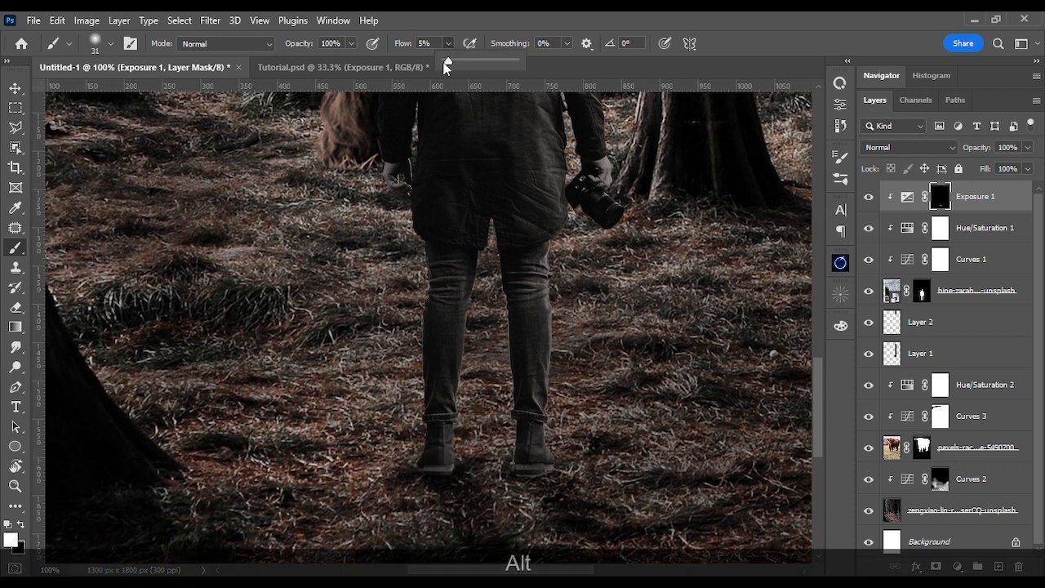
{"action": "left_click_drag", "start_coordinate": [443, 64], "coordinate": [440, 64]}
{"action": "left_click", "coordinate": [453, 440]}
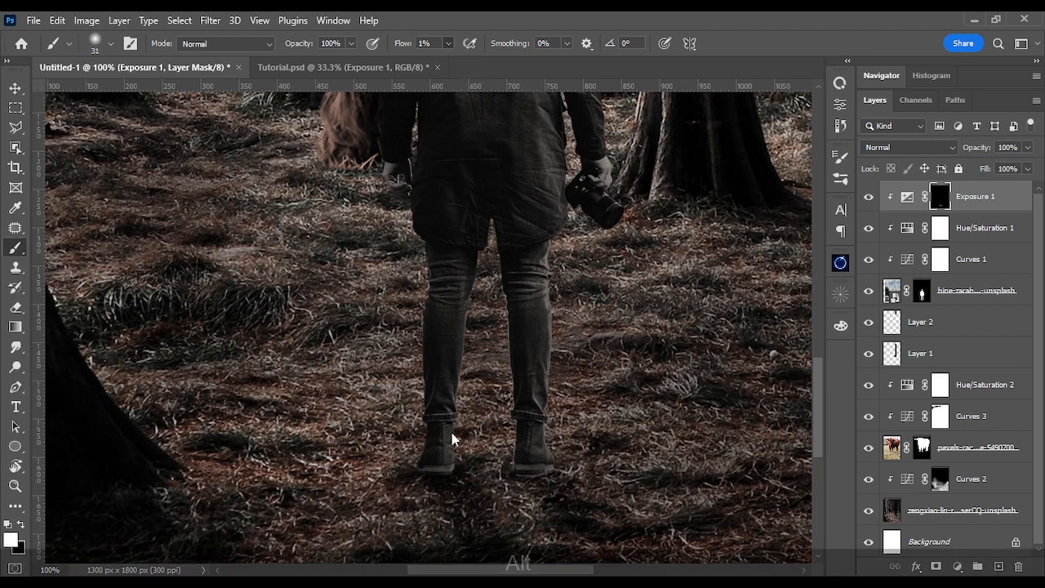
{"action": "left_click_drag", "start_coordinate": [453, 441], "coordinate": [443, 432]}
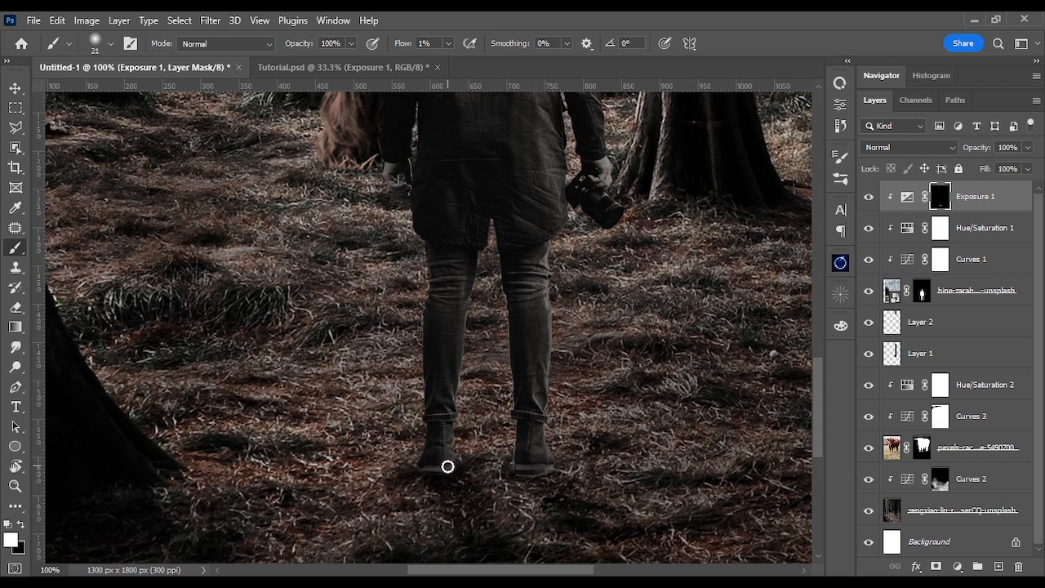
Stamp all visible layers into a new merged layer above the Exposure adjustment.
{"action": "key", "text": "ctrl"}
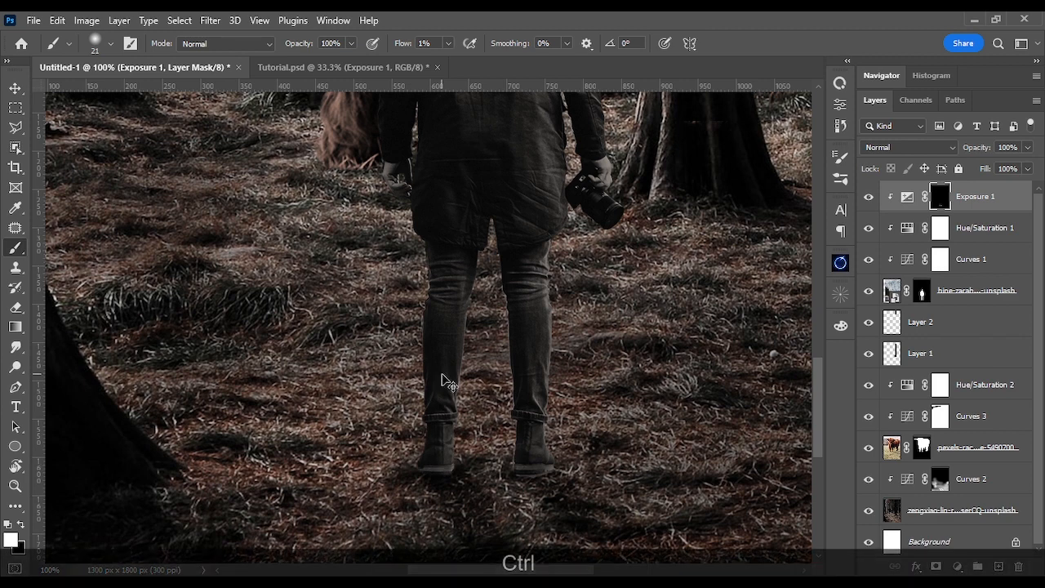
{"action": "key", "text": "ctrl+0"}
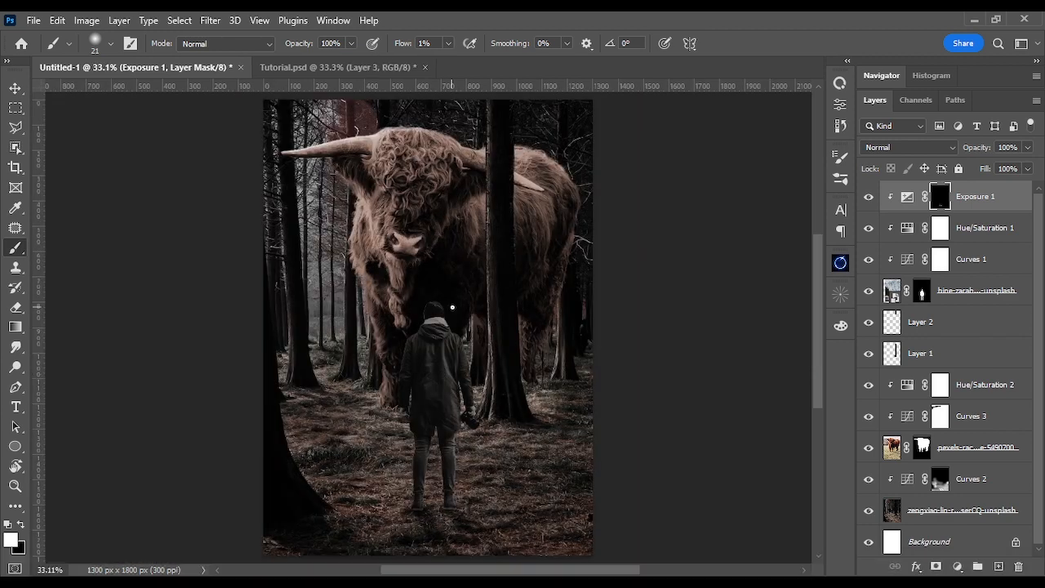
{"action": "key", "text": "ctrl+alt"}
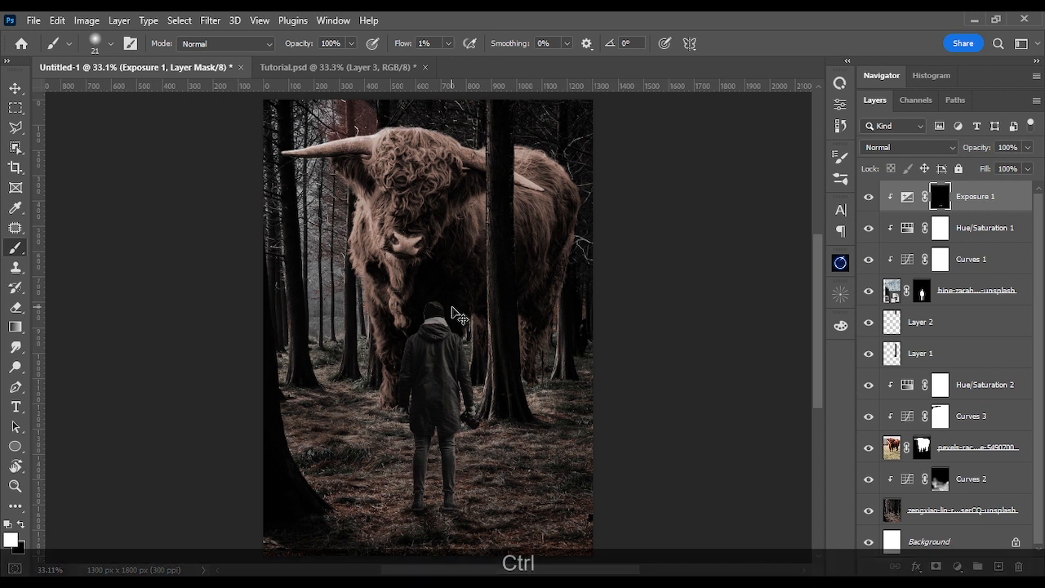
{"action": "key", "text": "ctrl+alt+shift"}
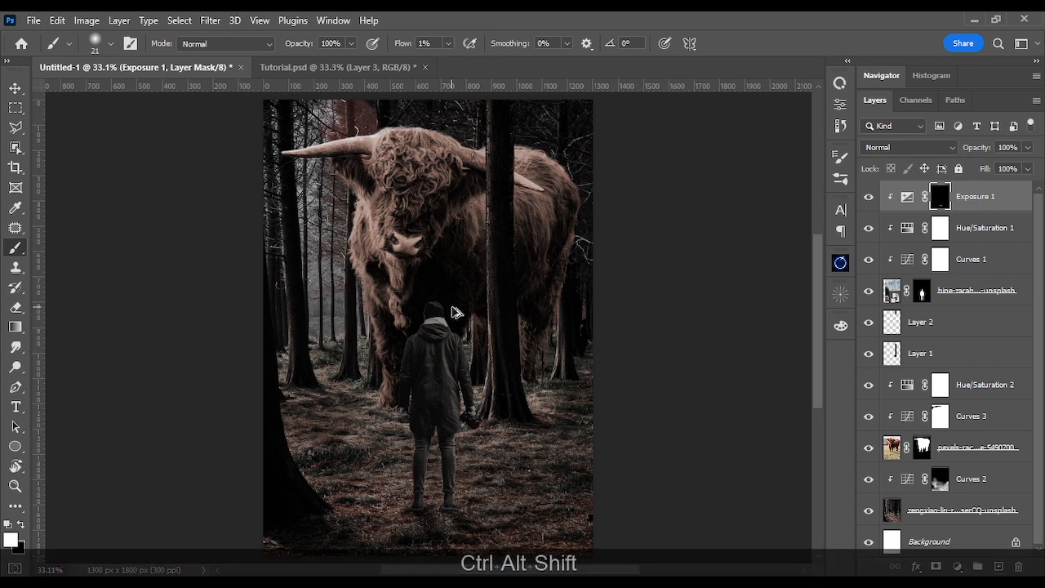
{"action": "key", "text": "ctrl+alt+shift+e"}
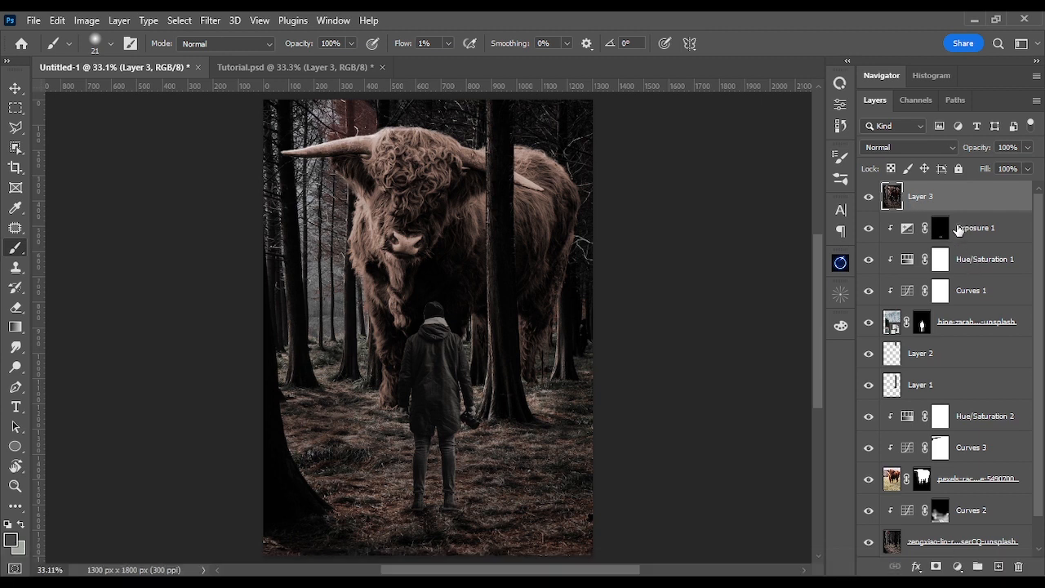
{"action": "left_click", "coordinate": [958, 229]}
{"action": "left_click", "coordinate": [935, 203]}
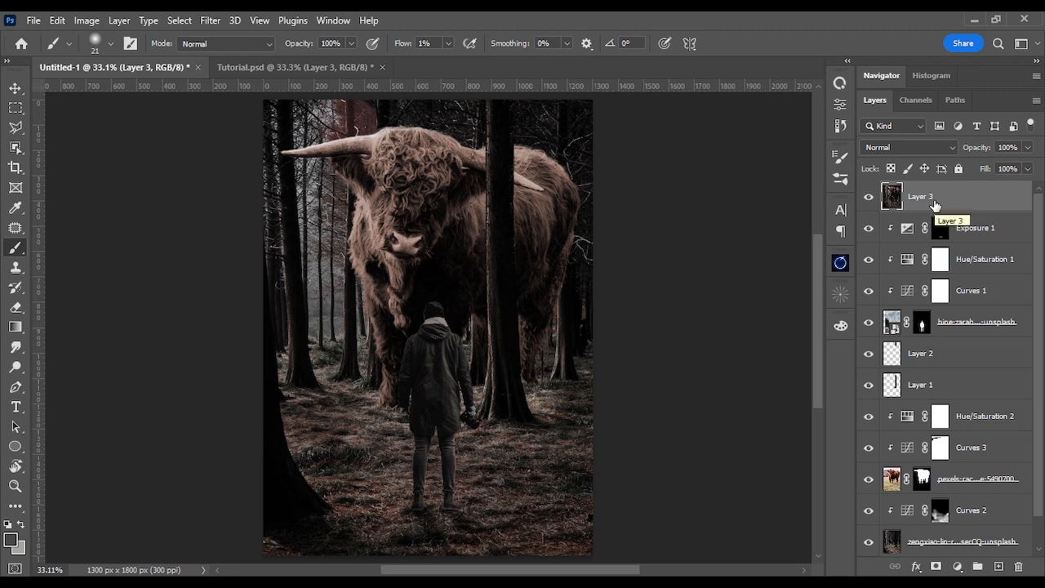
Enable the Depth Blur neural filter on the merged layer.
{"action": "left_click", "coordinate": [211, 21]}
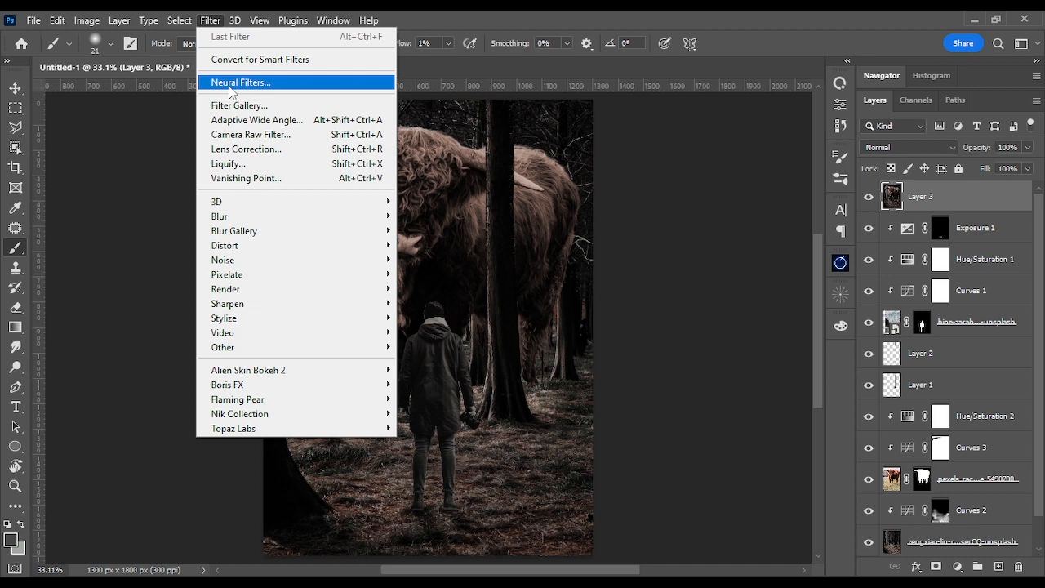
{"action": "left_click", "coordinate": [231, 85]}
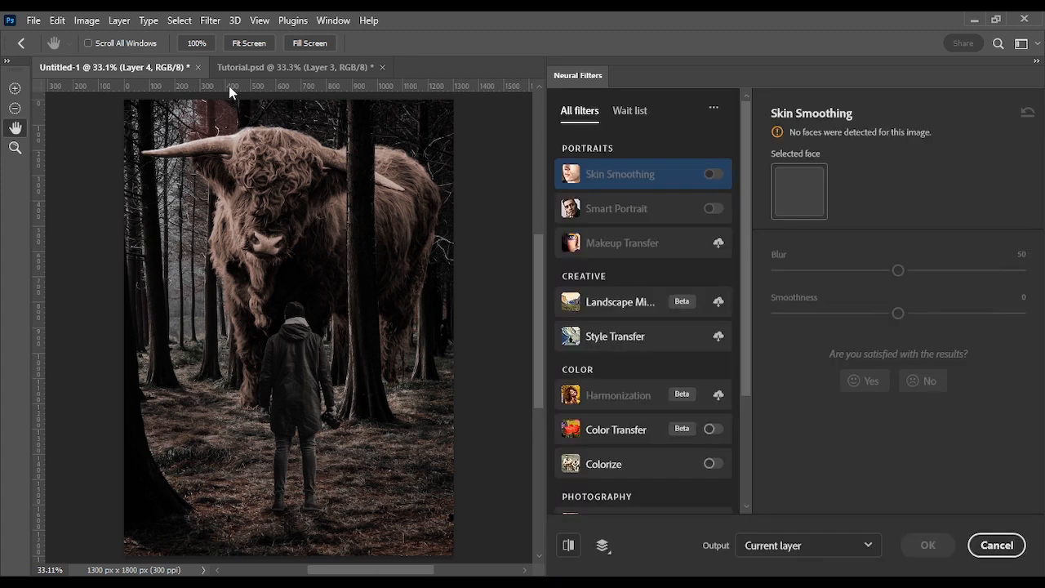
{"action": "scroll", "coordinate": [621, 296], "scroll_direction": "down", "scroll_amount": 3}
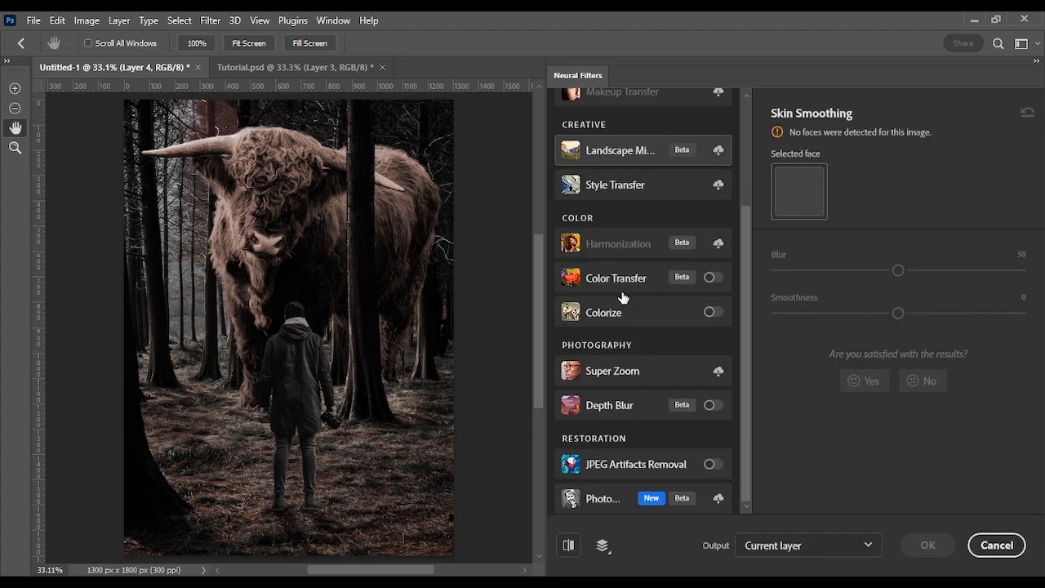
{"action": "left_click", "coordinate": [604, 405]}
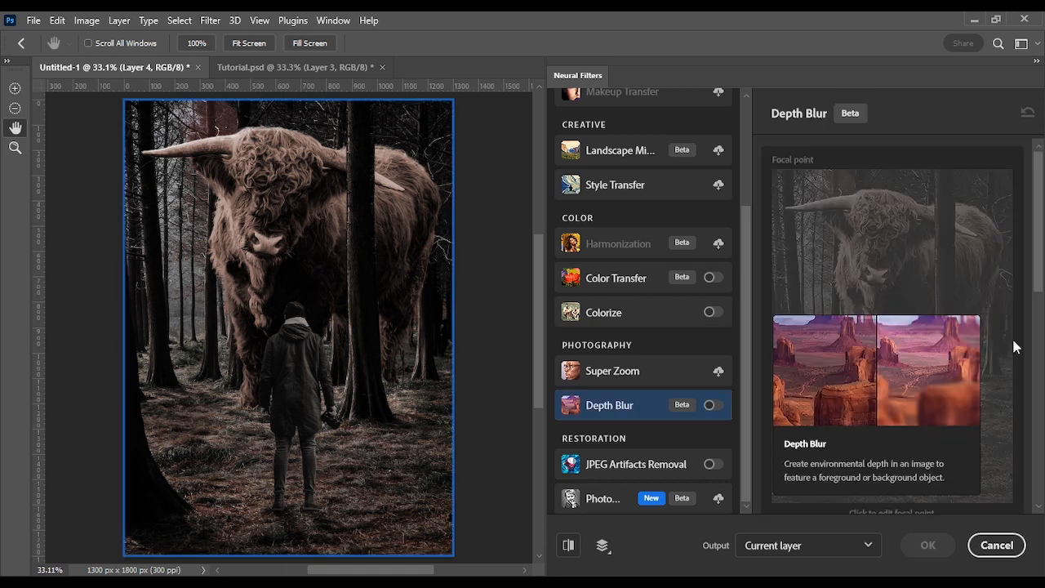
{"action": "left_click", "coordinate": [713, 406]}
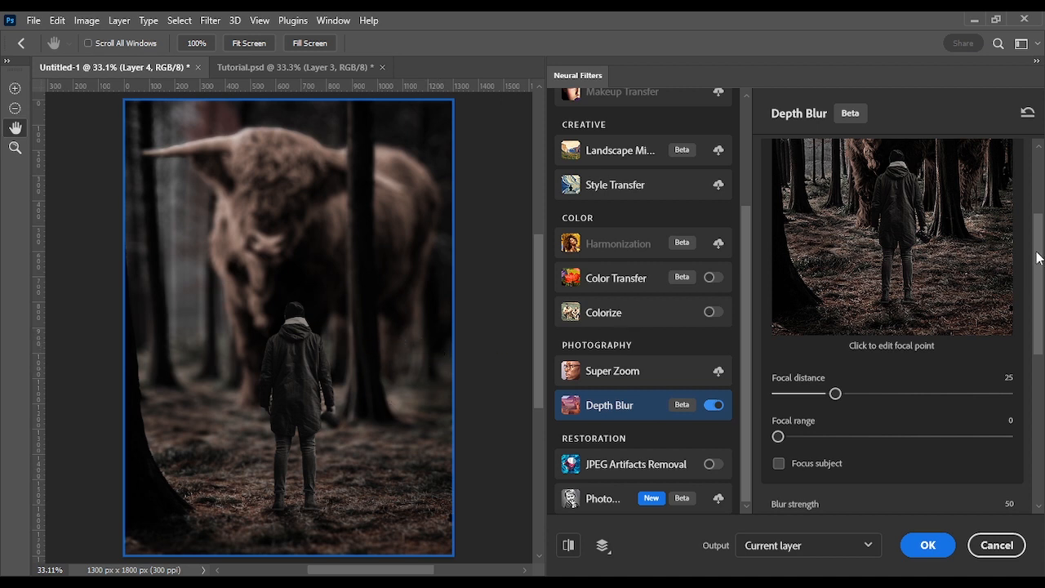
Set Depth Blur to output the depth map only and apply it as a new layer.
{"action": "left_click_drag", "start_coordinate": [1039, 254], "coordinate": [1039, 472]}
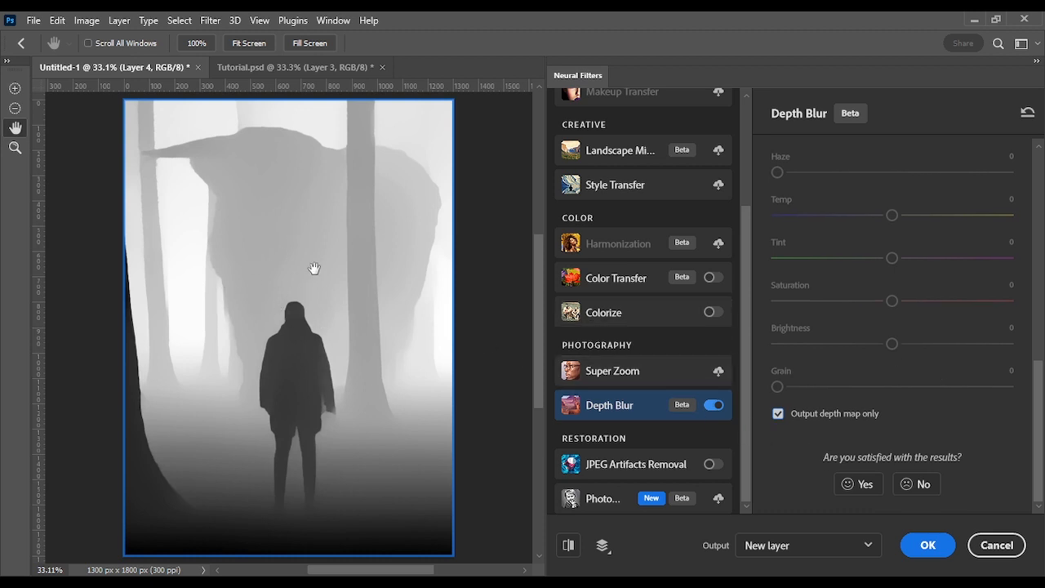
{"action": "left_click", "coordinate": [862, 545]}
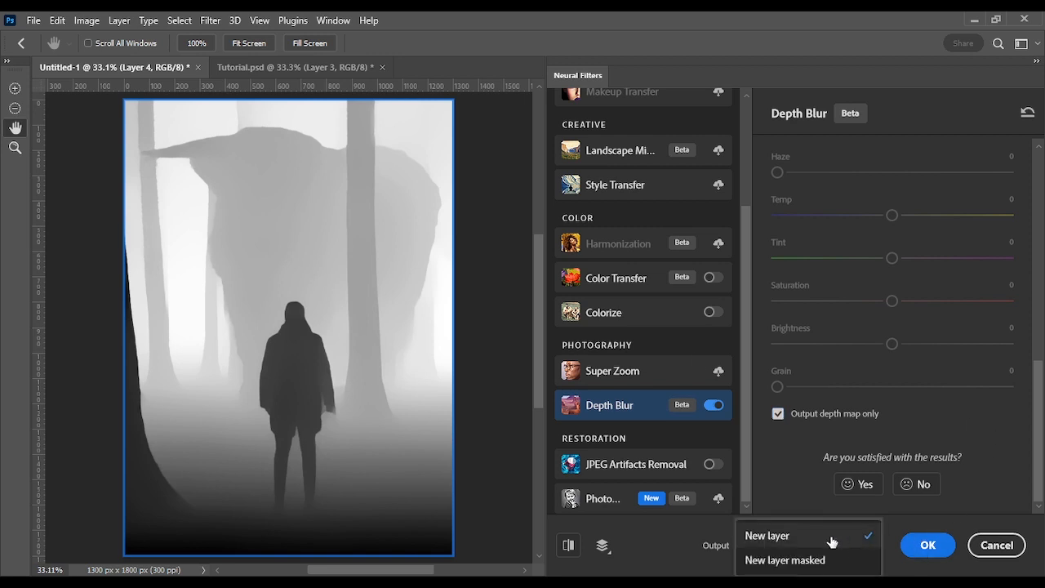
{"action": "left_click", "coordinate": [831, 542]}
{"action": "left_click", "coordinate": [928, 547]}
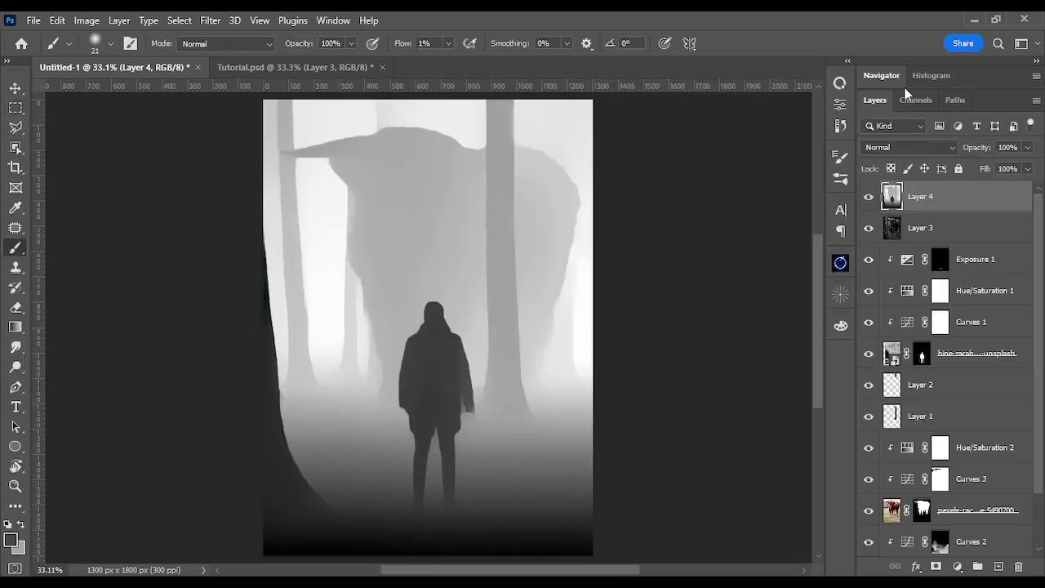
Set the depth map layer's blend mode to Screen and hide the layer.
{"action": "left_click", "coordinate": [896, 149]}
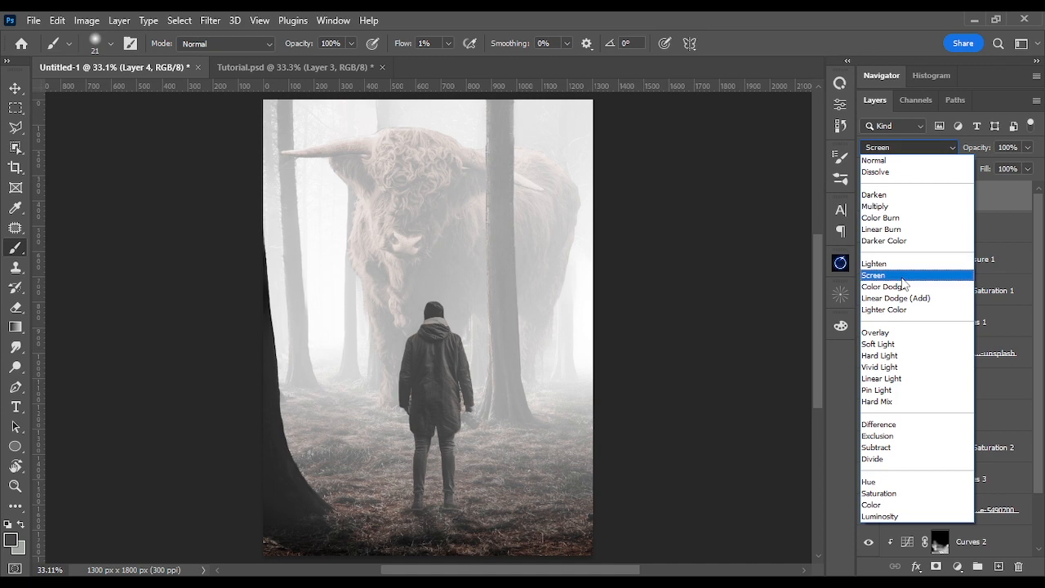
{"action": "left_click", "coordinate": [903, 277]}
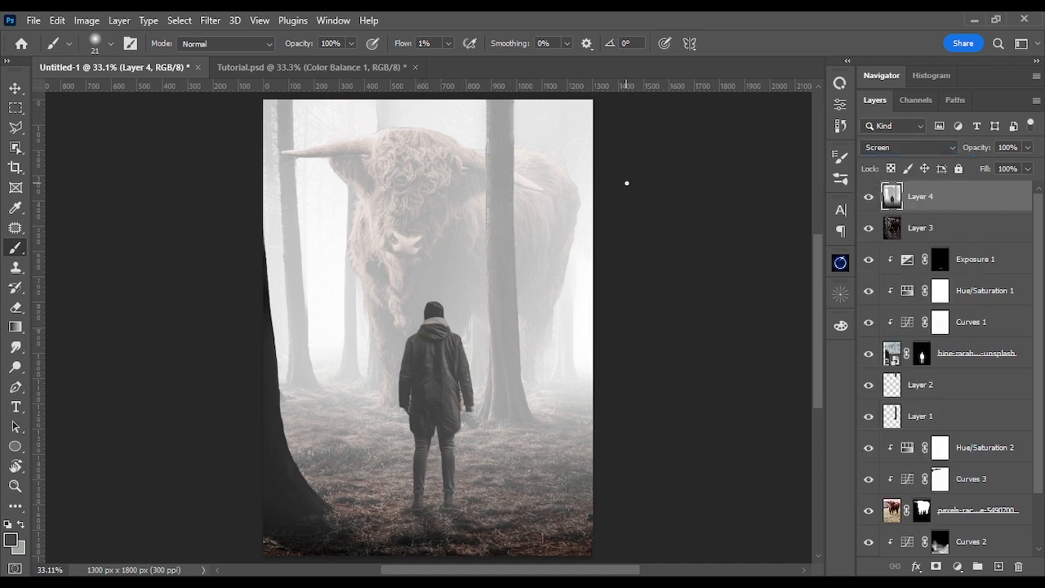
{"action": "left_click", "coordinate": [868, 197]}
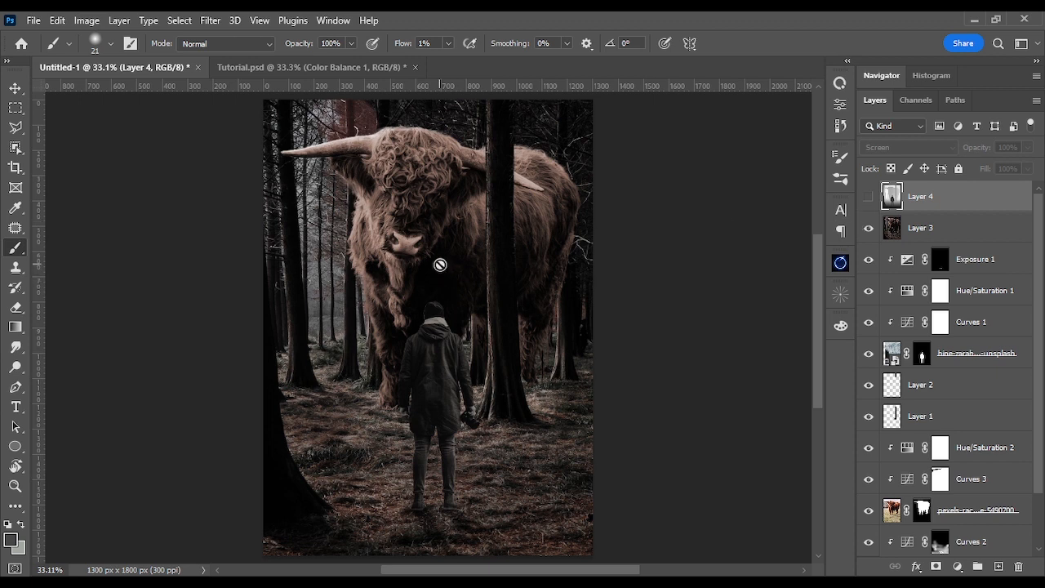
Add an empty layer above the depth map layer and enlarge the brush to about 154 px.
{"action": "key", "text": "b"}
{"action": "left_click", "coordinate": [999, 567]}
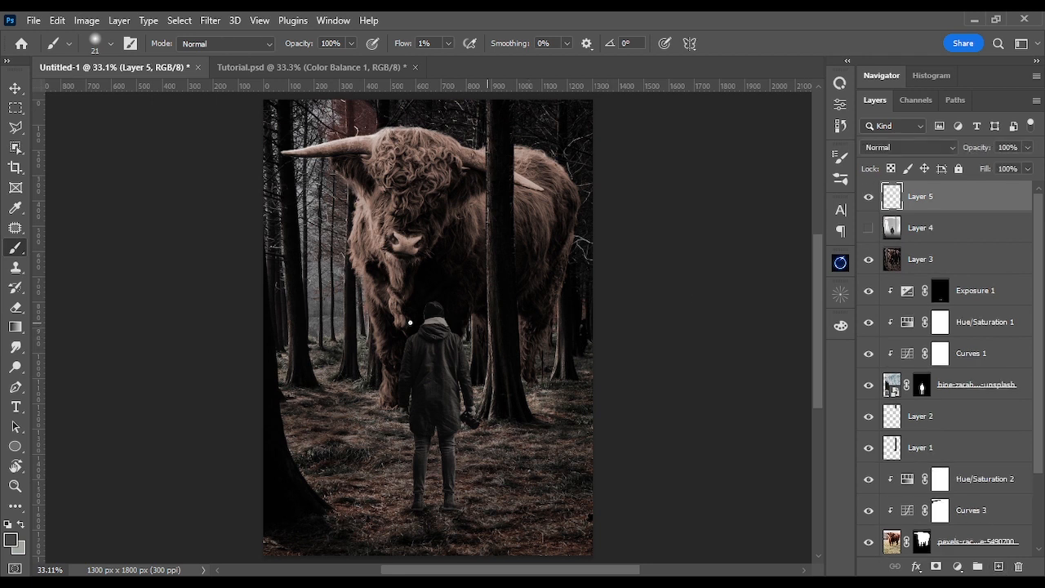
{"action": "key", "text": "b"}
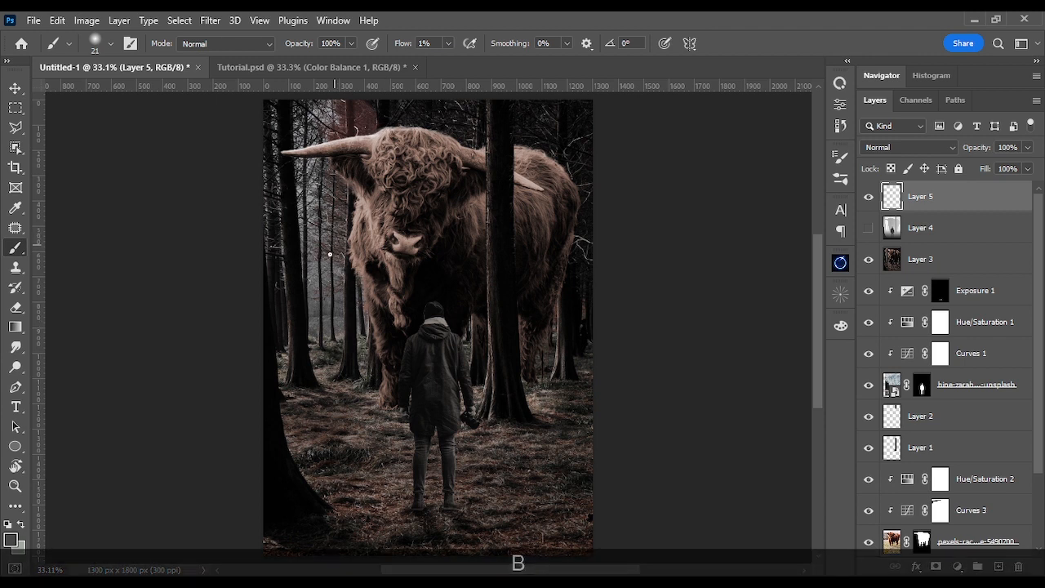
{"action": "left_click_drag", "start_coordinate": [309, 267], "coordinate": [331, 284]}
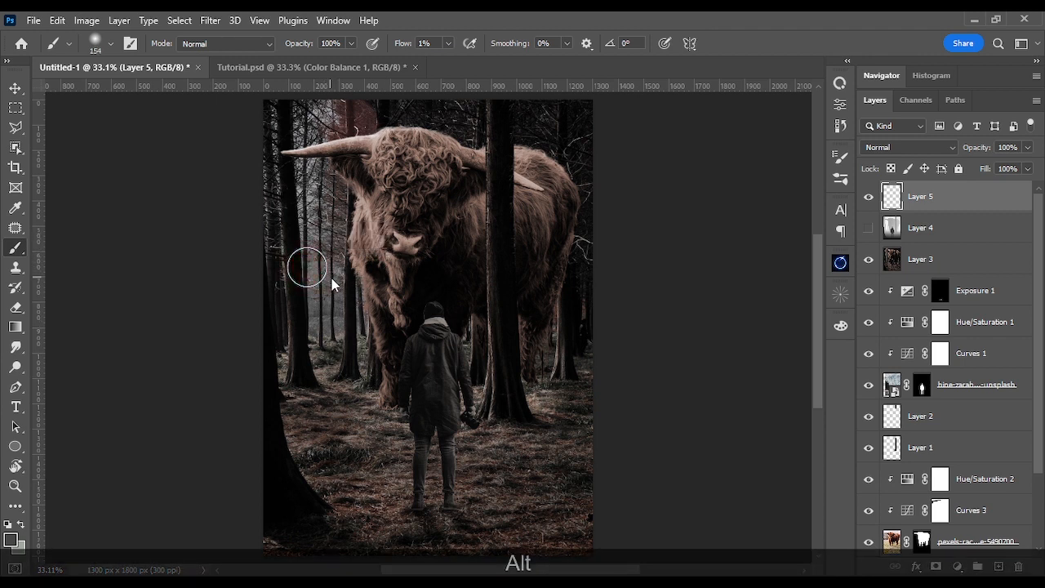
Set the foreground colour to white (ffffff).
{"action": "left_click", "coordinate": [12, 538]}
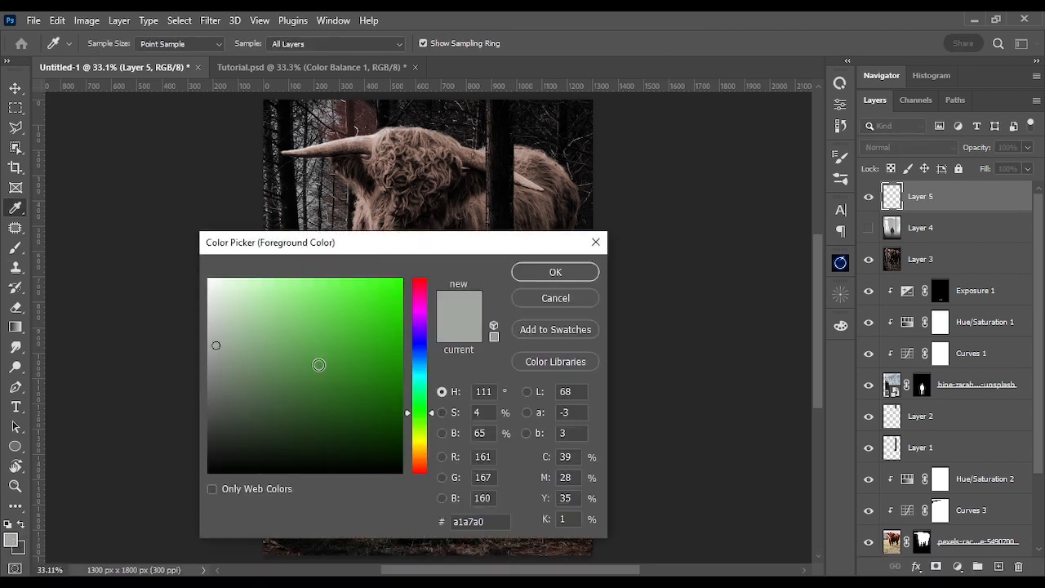
{"action": "left_click", "coordinate": [454, 521]}
{"action": "type", "text": "ffffff"}
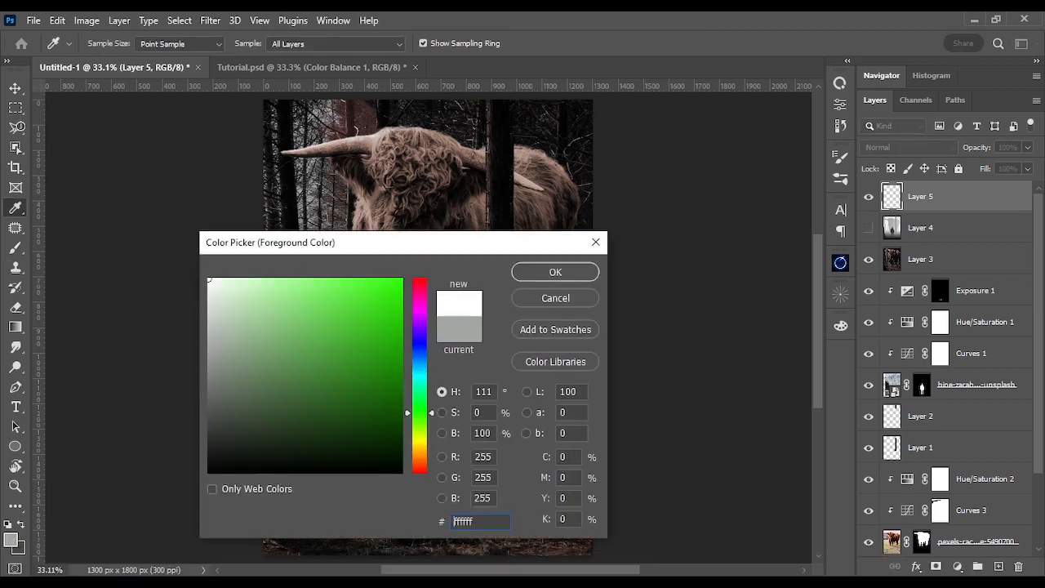
{"action": "left_click", "coordinate": [536, 273]}
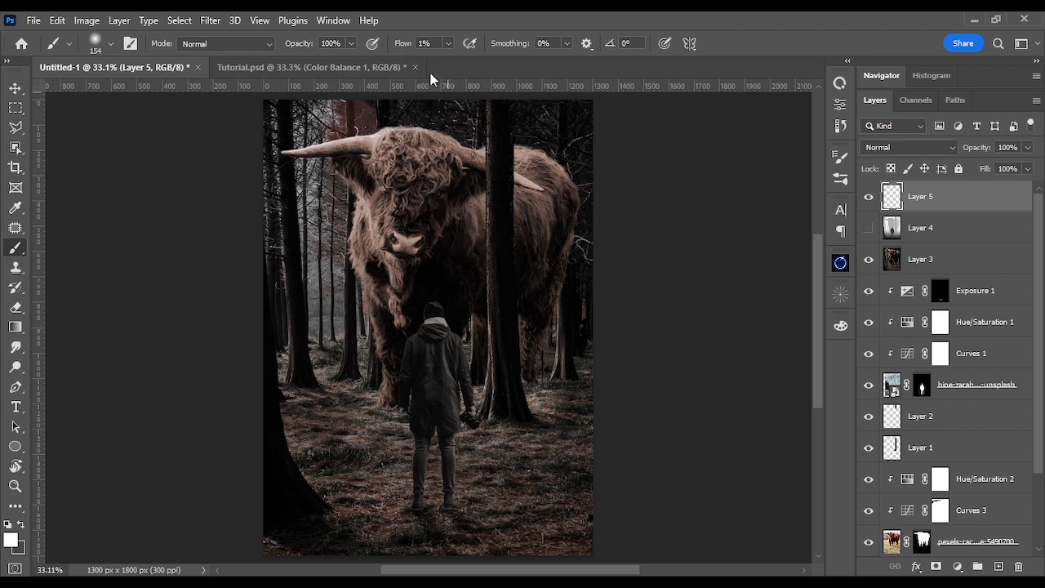
Paint faint white fog around the trees and ground left of the person with a 281 px brush at 1% flow and 0% hardness.
{"action": "left_click", "coordinate": [448, 44]}
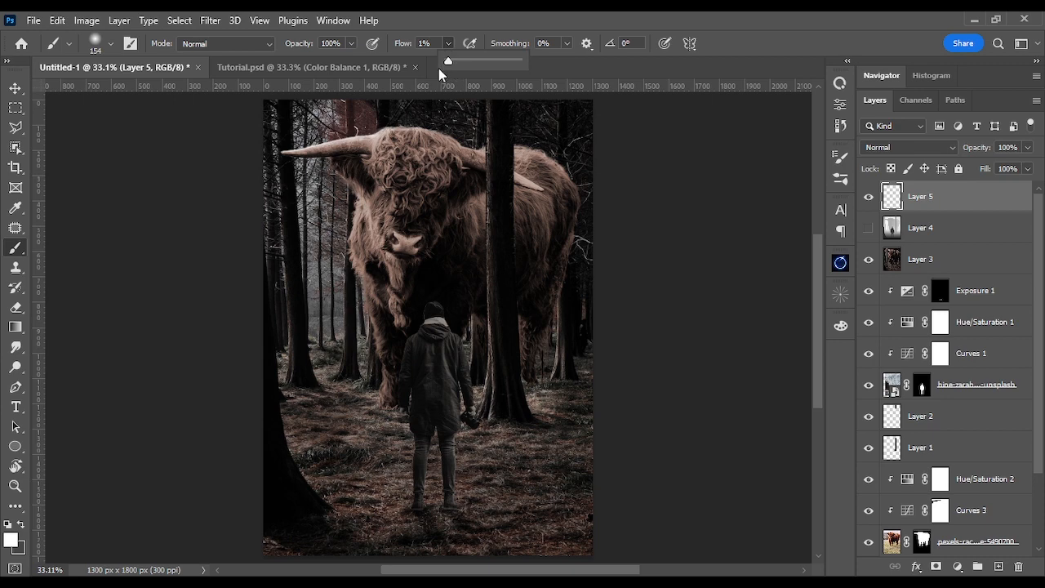
{"action": "right_click", "coordinate": [360, 263]}
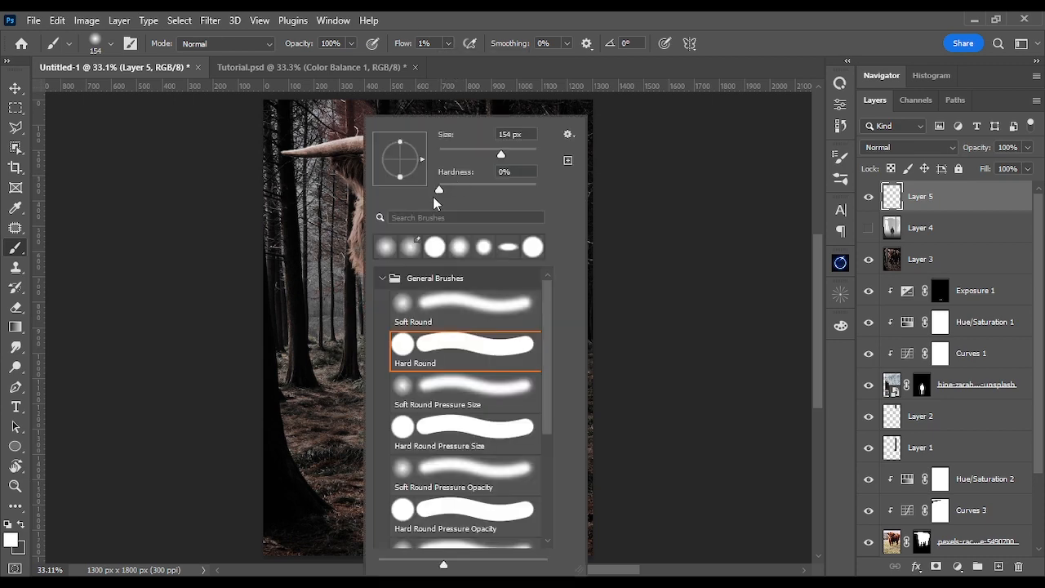
{"action": "left_click", "coordinate": [328, 258]}
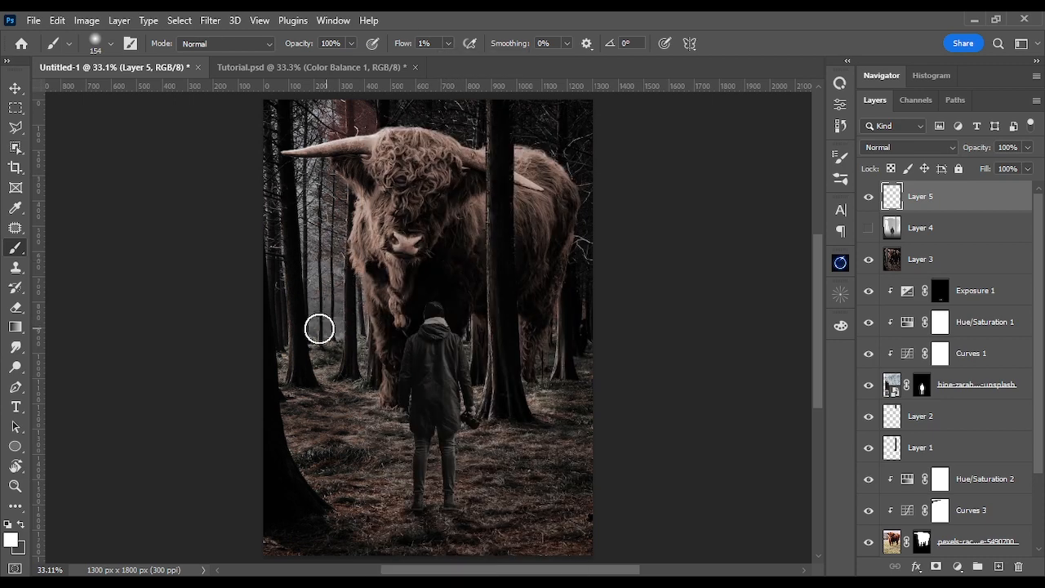
{"action": "mouse_move", "coordinate": [310, 329]}
{"action": "left_mouse_down"}
{"action": "mouse_move", "coordinate": [326, 330]}
{"action": "mouse_move", "coordinate": [326, 343]}
{"action": "left_mouse_up"}
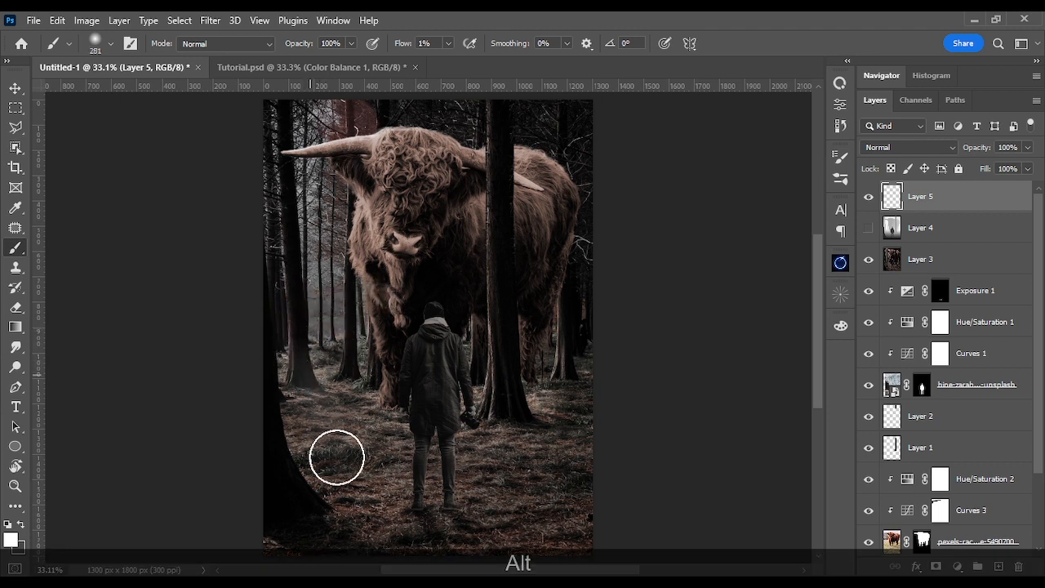
{"action": "mouse_move", "coordinate": [313, 390]}
{"action": "left_mouse_down"}
{"action": "mouse_move", "coordinate": [342, 471]}
{"action": "mouse_move", "coordinate": [296, 334]}
{"action": "mouse_move", "coordinate": [322, 389]}
{"action": "left_mouse_up"}
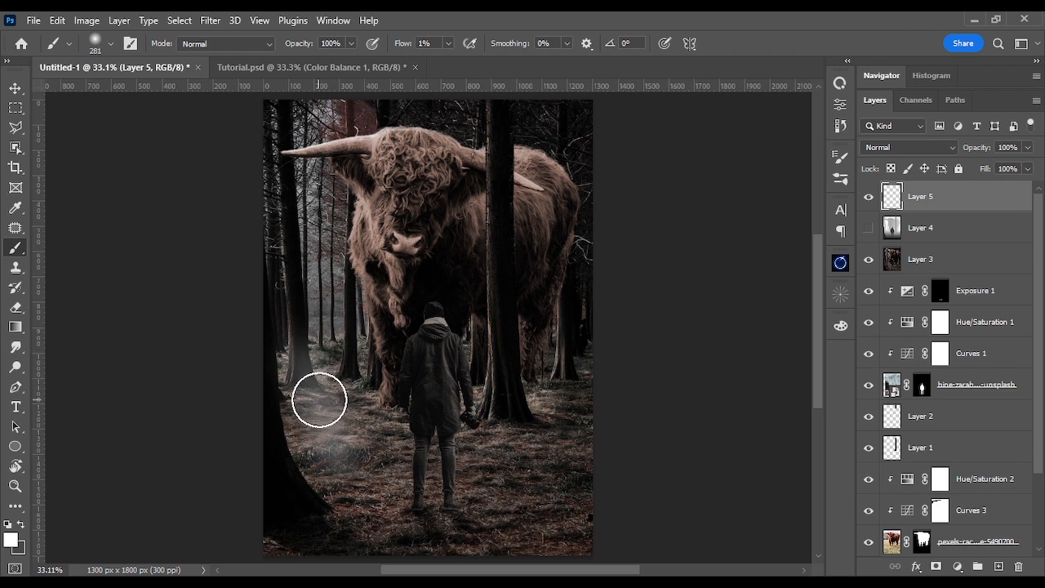
{"action": "key", "text": "ctrl+z"}
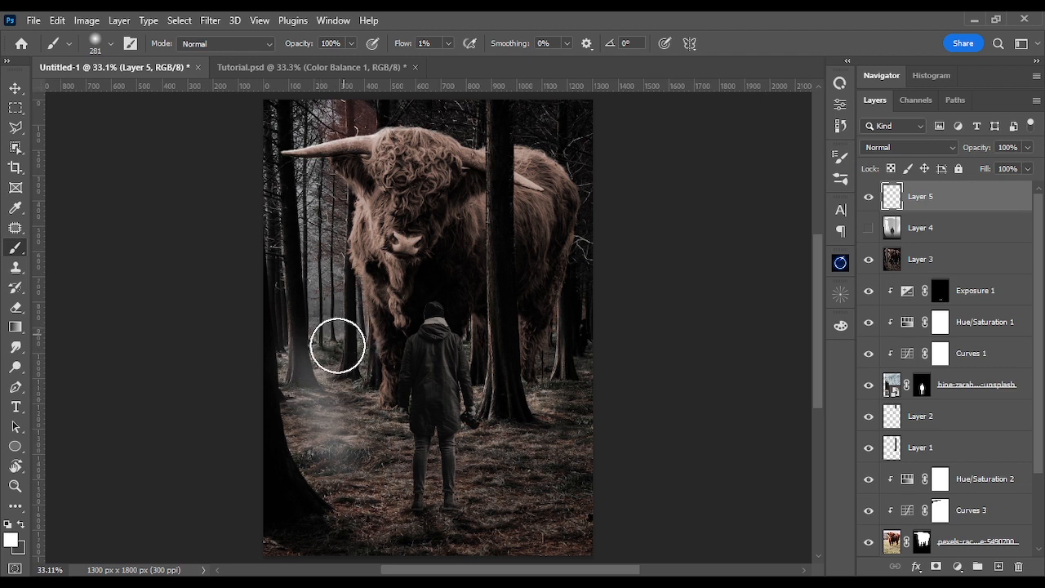
{"action": "left_click_drag", "start_coordinate": [343, 420], "coordinate": [296, 276]}
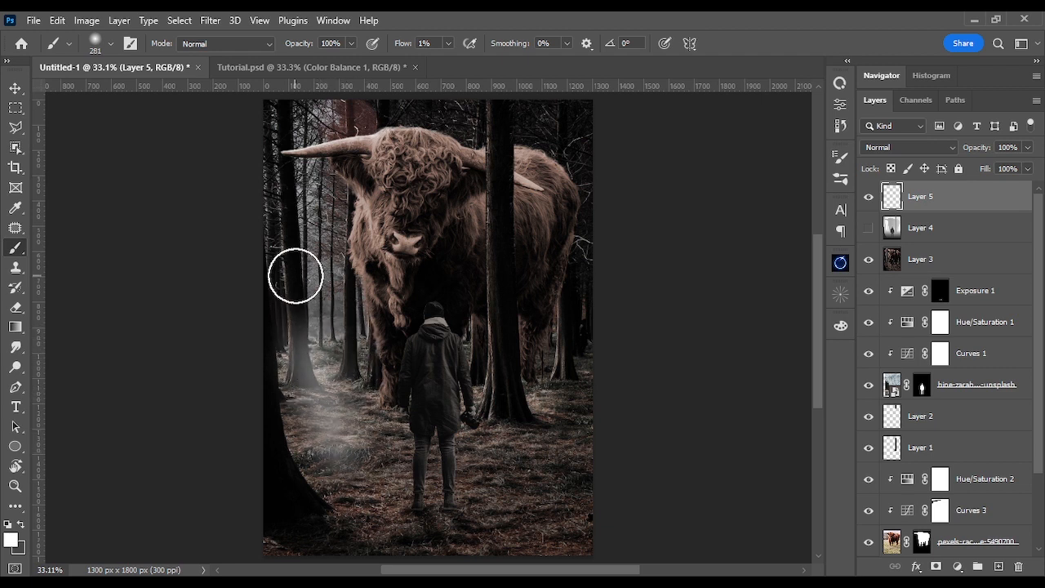
{"action": "mouse_move", "coordinate": [305, 393]}
{"action": "left_mouse_down"}
{"action": "mouse_move", "coordinate": [327, 441]}
{"action": "mouse_move", "coordinate": [305, 377]}
{"action": "mouse_move", "coordinate": [338, 487]}
{"action": "mouse_move", "coordinate": [316, 412]}
{"action": "mouse_move", "coordinate": [321, 468]}
{"action": "mouse_move", "coordinate": [317, 375]}
{"action": "mouse_move", "coordinate": [312, 419]}
{"action": "mouse_move", "coordinate": [285, 290]}
{"action": "mouse_move", "coordinate": [307, 360]}
{"action": "mouse_move", "coordinate": [308, 204]}
{"action": "mouse_move", "coordinate": [319, 255]}
{"action": "mouse_move", "coordinate": [316, 298]}
{"action": "mouse_move", "coordinate": [273, 143]}
{"action": "mouse_move", "coordinate": [306, 234]}
{"action": "mouse_move", "coordinate": [346, 261]}
{"action": "left_mouse_up"}
Spread white fog over the bull, the trees and the ground on both sides with a 438 px soft brush.
{"action": "mouse_move", "coordinate": [327, 226]}
{"action": "left_mouse_down"}
{"action": "mouse_move", "coordinate": [321, 378]}
{"action": "mouse_move", "coordinate": [314, 182]}
{"action": "mouse_move", "coordinate": [481, 153]}
{"action": "mouse_move", "coordinate": [393, 143]}
{"action": "mouse_move", "coordinate": [526, 144]}
{"action": "mouse_move", "coordinate": [542, 131]}
{"action": "mouse_move", "coordinate": [537, 383]}
{"action": "mouse_move", "coordinate": [515, 357]}
{"action": "mouse_move", "coordinate": [475, 197]}
{"action": "mouse_move", "coordinate": [468, 292]}
{"action": "mouse_move", "coordinate": [449, 261]}
{"action": "mouse_move", "coordinate": [396, 322]}
{"action": "mouse_move", "coordinate": [395, 284]}
{"action": "mouse_move", "coordinate": [381, 467]}
{"action": "mouse_move", "coordinate": [367, 290]}
{"action": "mouse_move", "coordinate": [374, 428]}
{"action": "mouse_move", "coordinate": [372, 318]}
{"action": "mouse_move", "coordinate": [435, 208]}
{"action": "mouse_move", "coordinate": [541, 487]}
{"action": "mouse_move", "coordinate": [558, 370]}
{"action": "mouse_move", "coordinate": [559, 149]}
{"action": "mouse_move", "coordinate": [417, 121]}
{"action": "mouse_move", "coordinate": [445, 127]}
{"action": "mouse_move", "coordinate": [310, 136]}
{"action": "mouse_move", "coordinate": [353, 254]}
{"action": "mouse_move", "coordinate": [353, 401]}
{"action": "mouse_move", "coordinate": [356, 308]}
{"action": "mouse_move", "coordinate": [425, 286]}
{"action": "mouse_move", "coordinate": [496, 438]}
{"action": "mouse_move", "coordinate": [501, 382]}
{"action": "mouse_move", "coordinate": [515, 496]}
{"action": "mouse_move", "coordinate": [477, 433]}
{"action": "mouse_move", "coordinate": [455, 424]}
{"action": "mouse_move", "coordinate": [435, 326]}
{"action": "mouse_move", "coordinate": [441, 460]}
{"action": "mouse_move", "coordinate": [424, 467]}
{"action": "mouse_move", "coordinate": [427, 400]}
{"action": "mouse_move", "coordinate": [435, 476]}
{"action": "mouse_move", "coordinate": [432, 461]}
{"action": "mouse_move", "coordinate": [454, 490]}
{"action": "mouse_move", "coordinate": [449, 466]}
{"action": "mouse_move", "coordinate": [379, 461]}
{"action": "mouse_move", "coordinate": [376, 451]}
{"action": "mouse_move", "coordinate": [506, 475]}
{"action": "mouse_move", "coordinate": [562, 303]}
{"action": "mouse_move", "coordinate": [549, 398]}
{"action": "mouse_move", "coordinate": [475, 340]}
{"action": "mouse_move", "coordinate": [472, 204]}
{"action": "mouse_move", "coordinate": [453, 173]}
{"action": "mouse_move", "coordinate": [397, 186]}
{"action": "mouse_move", "coordinate": [399, 251]}
{"action": "mouse_move", "coordinate": [495, 161]}
{"action": "mouse_move", "coordinate": [548, 151]}
{"action": "mouse_move", "coordinate": [556, 128]}
{"action": "mouse_move", "coordinate": [570, 126]}
{"action": "mouse_move", "coordinate": [588, 308]}
{"action": "mouse_move", "coordinate": [578, 258]}
{"action": "mouse_move", "coordinate": [577, 386]}
{"action": "left_mouse_up"}
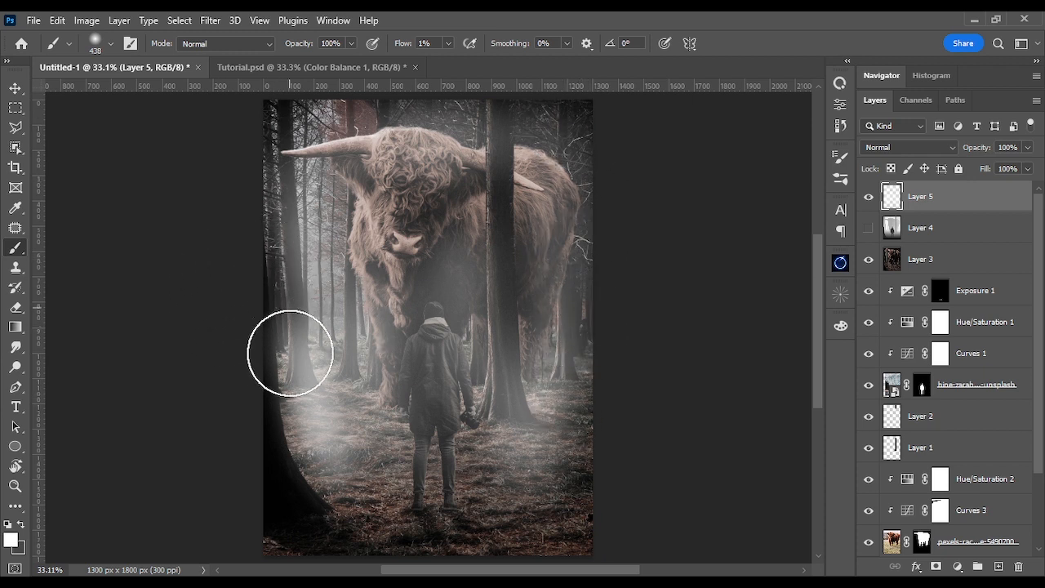
{"action": "left_click_drag", "start_coordinate": [291, 354], "coordinate": [284, 214]}
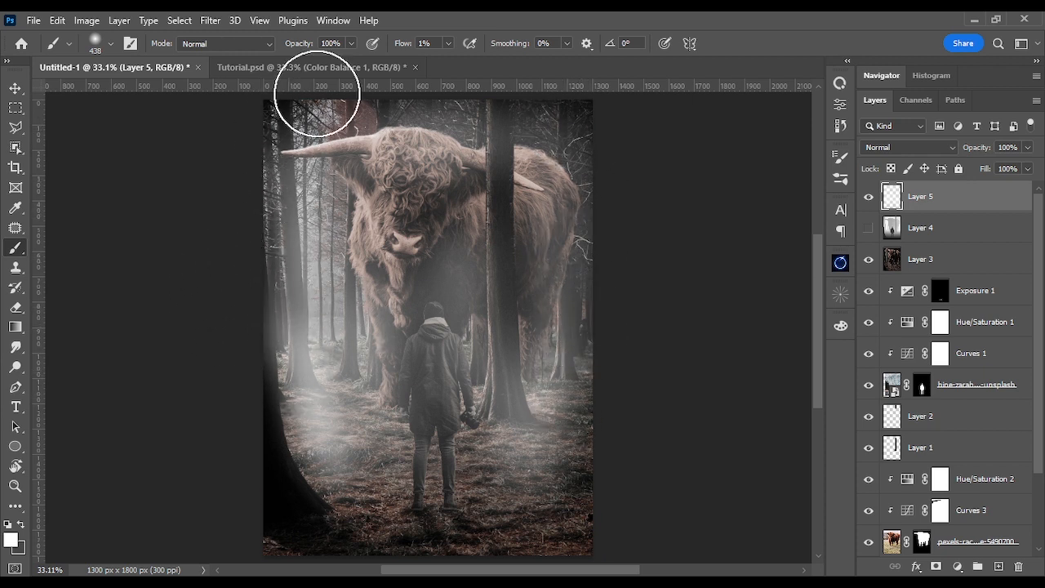
{"action": "mouse_move", "coordinate": [583, 141]}
{"action": "left_mouse_down"}
{"action": "mouse_move", "coordinate": [556, 348]}
{"action": "mouse_move", "coordinate": [520, 390]}
{"action": "left_mouse_up"}
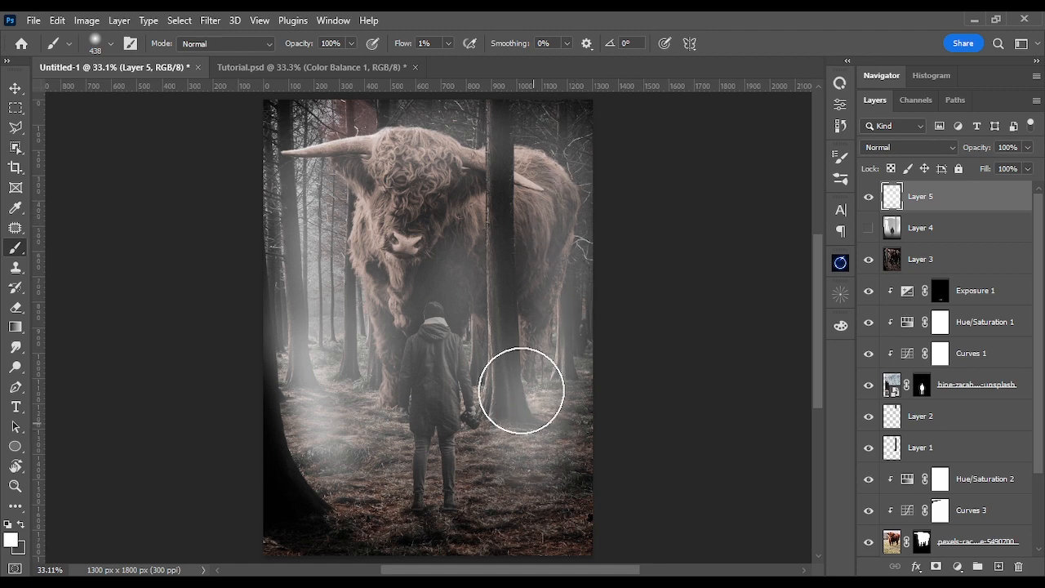
Build up the fog around the bull, the background trees and the forest floor, enlarging the soft brush to 613 px.
{"action": "left_click_drag", "start_coordinate": [365, 280], "coordinate": [460, 290]}
{"action": "mouse_move", "coordinate": [308, 252]}
{"action": "left_mouse_down"}
{"action": "mouse_move", "coordinate": [303, 150]}
{"action": "mouse_move", "coordinate": [301, 199]}
{"action": "left_mouse_up"}
{"action": "mouse_move", "coordinate": [556, 173]}
{"action": "left_mouse_down"}
{"action": "mouse_move", "coordinate": [481, 153]}
{"action": "mouse_move", "coordinate": [519, 139]}
{"action": "mouse_move", "coordinate": [583, 145]}
{"action": "left_mouse_up"}
{"action": "mouse_move", "coordinate": [569, 297]}
{"action": "left_mouse_down"}
{"action": "mouse_move", "coordinate": [562, 398]}
{"action": "mouse_move", "coordinate": [523, 265]}
{"action": "left_mouse_up"}
{"action": "left_click_drag", "start_coordinate": [515, 343], "coordinate": [515, 309]}
{"action": "left_click_drag", "start_coordinate": [351, 406], "coordinate": [353, 427]}
{"action": "left_click_drag", "start_coordinate": [489, 456], "coordinate": [449, 459]}
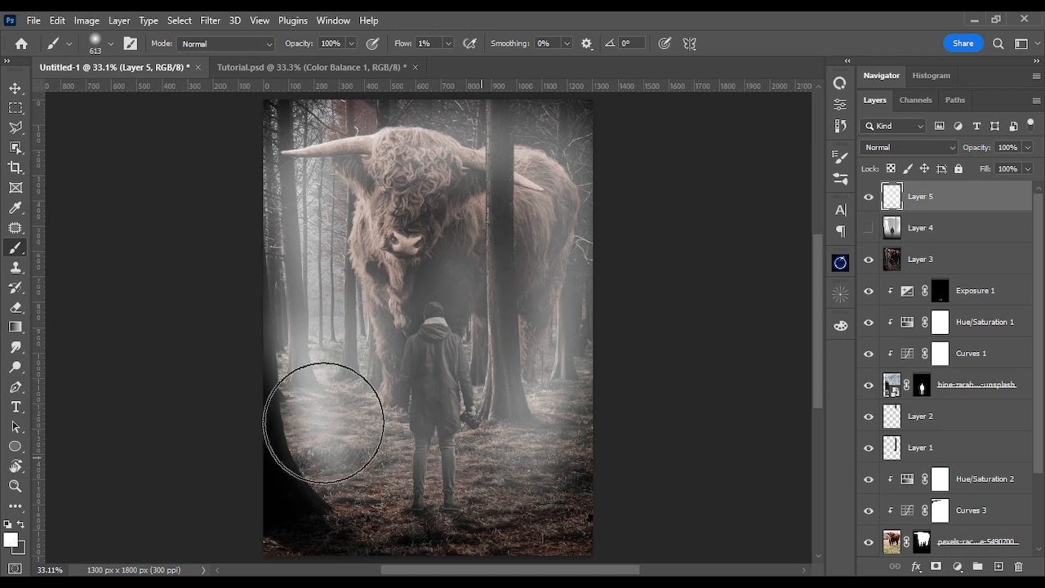
{"action": "left_click_drag", "start_coordinate": [293, 181], "coordinate": [298, 268]}
{"action": "left_click_drag", "start_coordinate": [390, 133], "coordinate": [265, 136]}
{"action": "left_click_drag", "start_coordinate": [292, 268], "coordinate": [294, 422]}
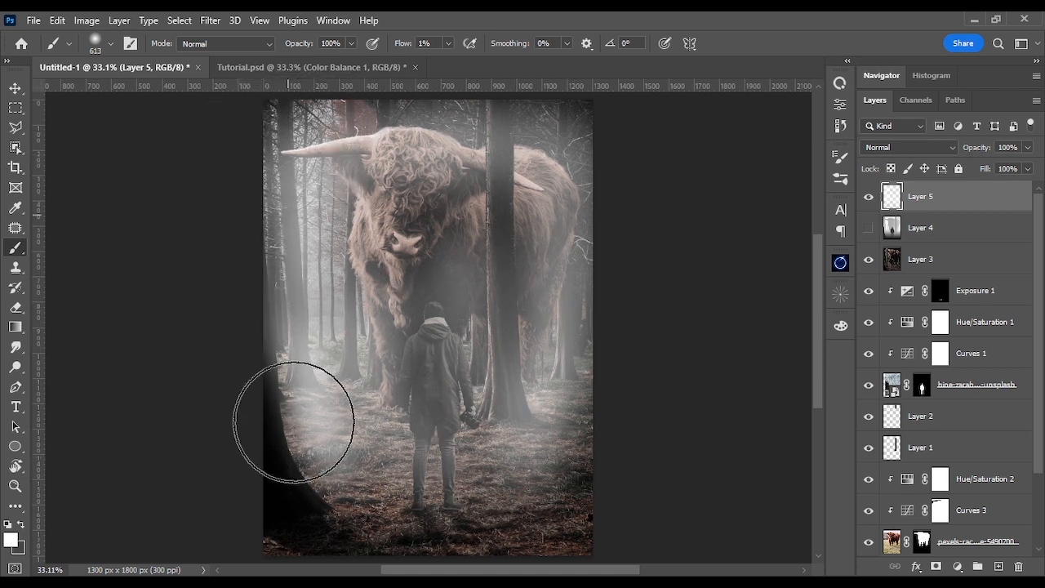
Add more soft white fog on Layer 5 over the forest floor, the person and the bull's chest with the 613 px brush.
{"action": "mouse_move", "coordinate": [388, 528]}
{"action": "left_mouse_down"}
{"action": "mouse_move", "coordinate": [572, 524]}
{"action": "mouse_move", "coordinate": [611, 508]}
{"action": "mouse_move", "coordinate": [569, 497]}
{"action": "left_mouse_up"}
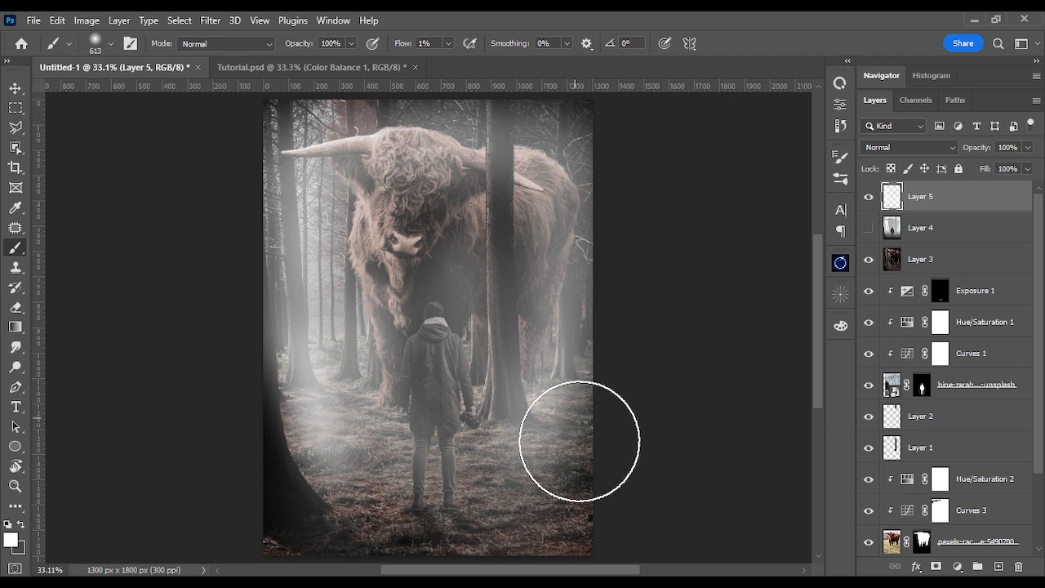
{"action": "mouse_move", "coordinate": [471, 330]}
{"action": "left_mouse_down"}
{"action": "mouse_move", "coordinate": [528, 462]}
{"action": "mouse_move", "coordinate": [544, 406]}
{"action": "mouse_move", "coordinate": [441, 370]}
{"action": "mouse_move", "coordinate": [434, 376]}
{"action": "mouse_move", "coordinate": [445, 398]}
{"action": "mouse_move", "coordinate": [452, 361]}
{"action": "mouse_move", "coordinate": [498, 354]}
{"action": "mouse_move", "coordinate": [471, 388]}
{"action": "mouse_move", "coordinate": [451, 374]}
{"action": "mouse_move", "coordinate": [487, 442]}
{"action": "mouse_move", "coordinate": [450, 396]}
{"action": "left_mouse_up"}
{"action": "key", "text": "alt"}
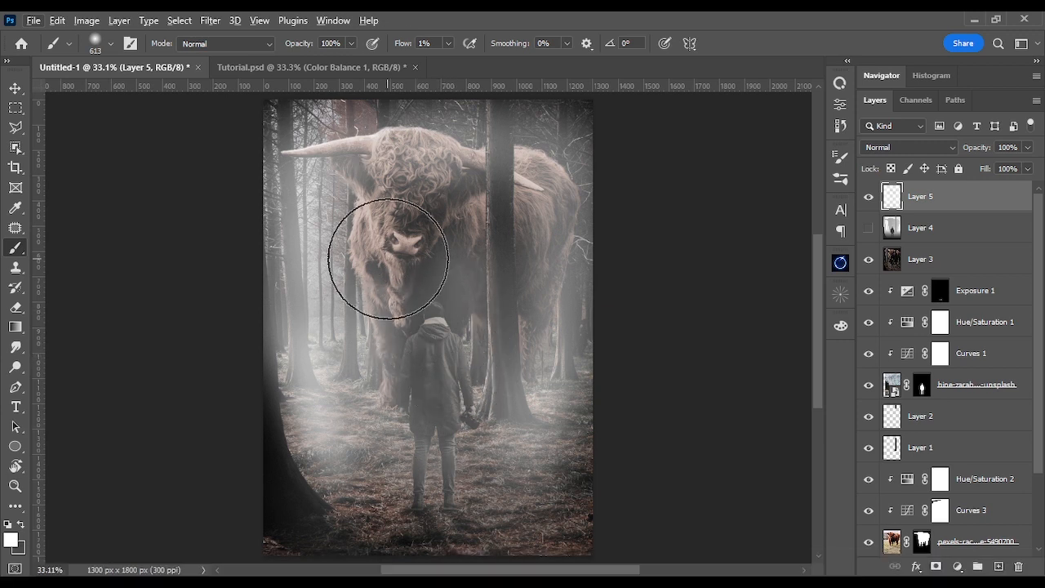
{"action": "mouse_move", "coordinate": [388, 259]}
{"action": "left_mouse_down"}
{"action": "mouse_move", "coordinate": [429, 266]}
{"action": "mouse_move", "coordinate": [415, 268]}
{"action": "left_mouse_up"}
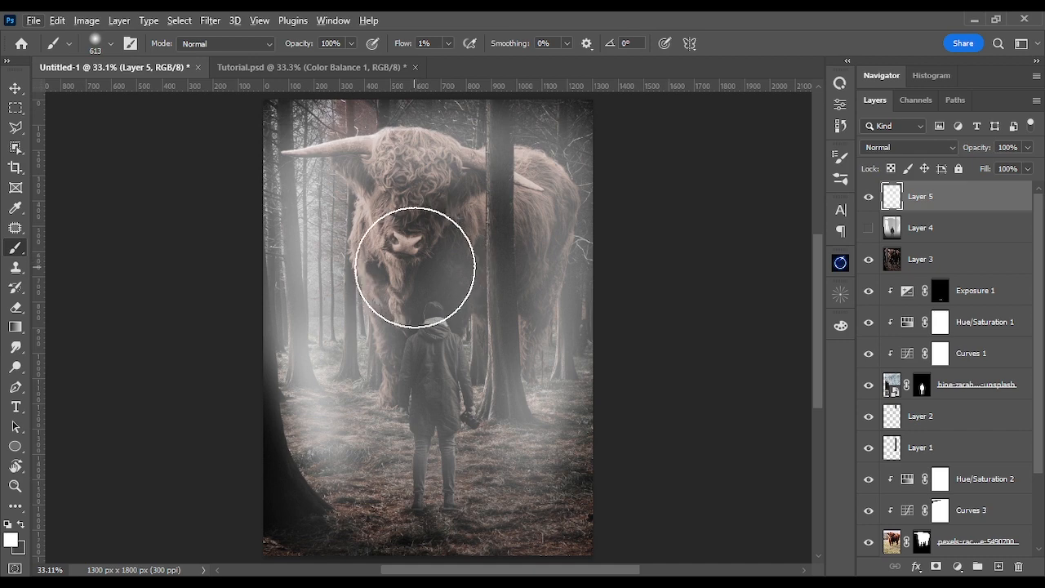
Delete the hand-painted fog layer (Layer 5) and make the depth-map fog on Layer 4 visible.
{"action": "left_click", "coordinate": [1018, 566]}
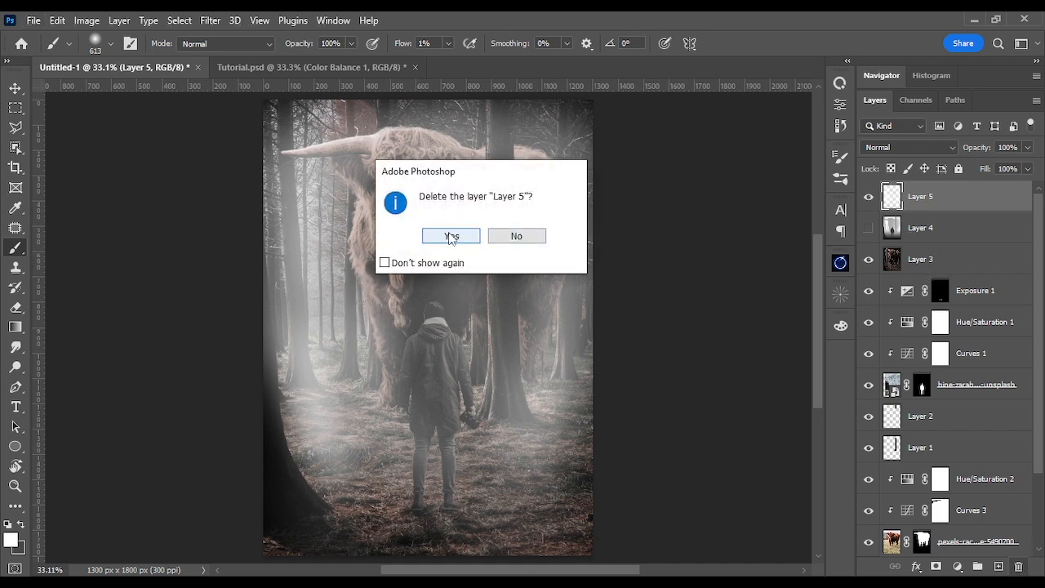
{"action": "left_click", "coordinate": [452, 236]}
{"action": "left_click", "coordinate": [868, 197]}
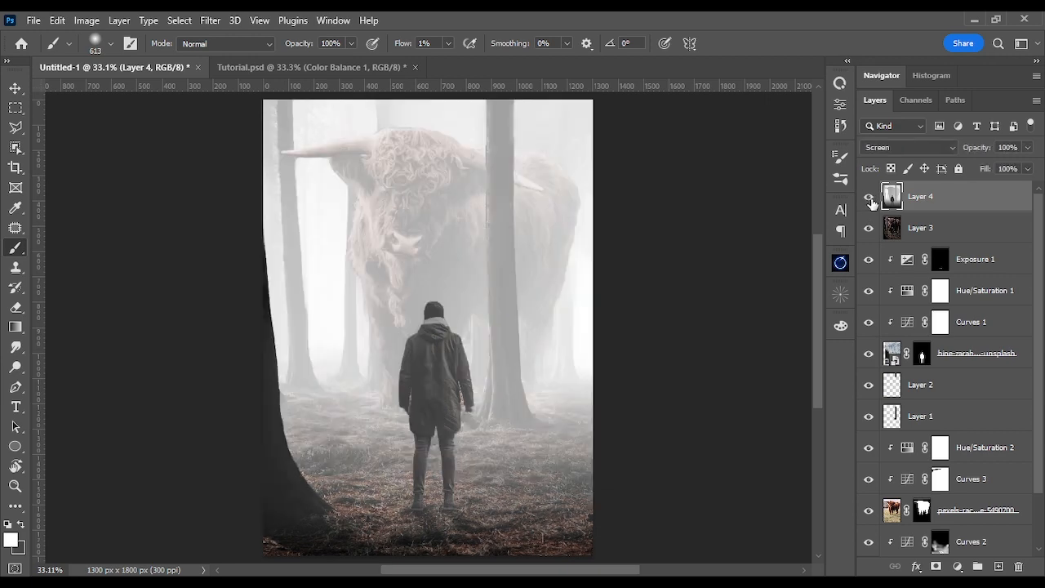
Set the opacity of Layer 4 to 75%.
{"action": "left_click", "coordinate": [1028, 148]}
{"action": "mouse_move", "coordinate": [1026, 168]}
{"action": "left_mouse_down"}
{"action": "mouse_move", "coordinate": [997, 168]}
{"action": "mouse_move", "coordinate": [1010, 175]}
{"action": "left_mouse_up"}
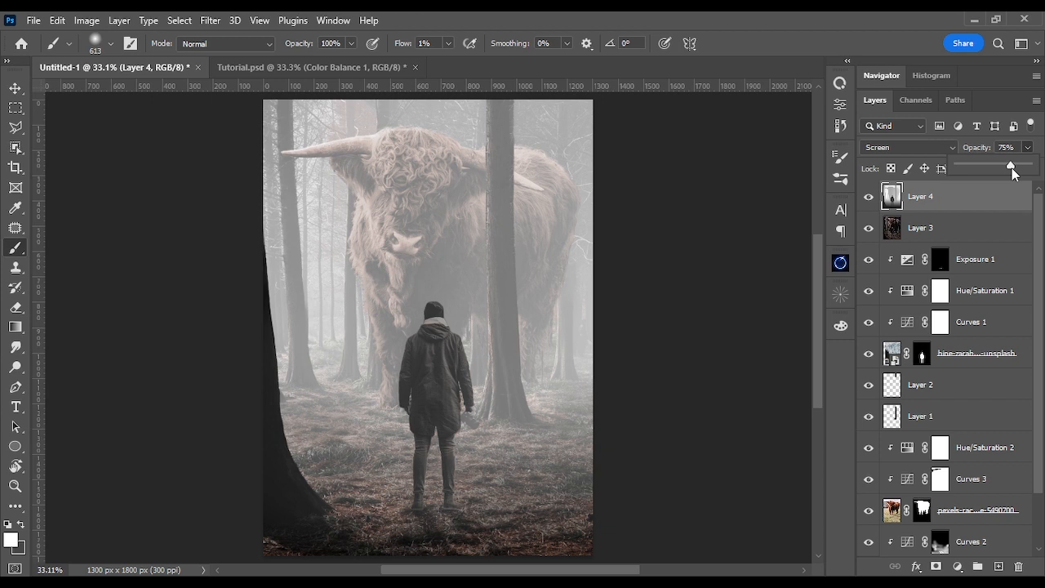
{"action": "left_click", "coordinate": [413, 196]}
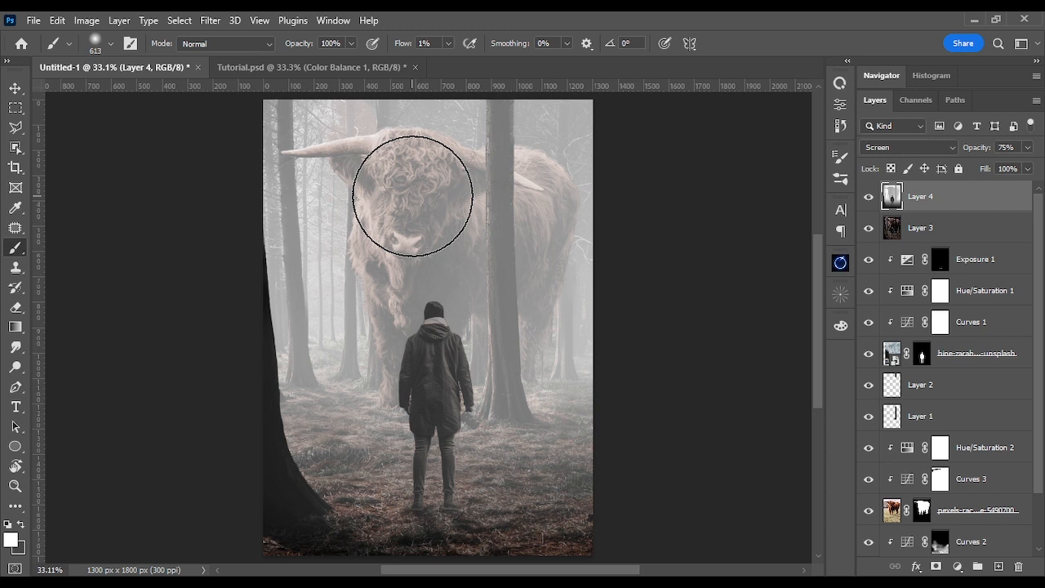
{"action": "mouse_move", "coordinate": [412, 196]}
{"action": "left_mouse_down"}
{"action": "mouse_move", "coordinate": [472, 335]}
{"action": "mouse_move", "coordinate": [454, 383]}
{"action": "mouse_move", "coordinate": [438, 382]}
{"action": "mouse_move", "coordinate": [441, 335]}
{"action": "mouse_move", "coordinate": [442, 385]}
{"action": "mouse_move", "coordinate": [431, 387]}
{"action": "mouse_move", "coordinate": [429, 369]}
{"action": "mouse_move", "coordinate": [449, 426]}
{"action": "mouse_move", "coordinate": [443, 382]}
{"action": "mouse_move", "coordinate": [423, 393]}
{"action": "mouse_move", "coordinate": [422, 416]}
{"action": "mouse_move", "coordinate": [420, 368]}
{"action": "mouse_move", "coordinate": [477, 378]}
{"action": "mouse_move", "coordinate": [431, 355]}
{"action": "mouse_move", "coordinate": [444, 412]}
{"action": "mouse_move", "coordinate": [417, 192]}
{"action": "mouse_move", "coordinate": [374, 185]}
{"action": "mouse_move", "coordinate": [378, 172]}
{"action": "mouse_move", "coordinate": [411, 212]}
{"action": "mouse_move", "coordinate": [391, 183]}
{"action": "mouse_move", "coordinate": [426, 197]}
{"action": "mouse_move", "coordinate": [399, 174]}
{"action": "mouse_move", "coordinate": [391, 181]}
{"action": "mouse_move", "coordinate": [431, 205]}
{"action": "left_mouse_up"}
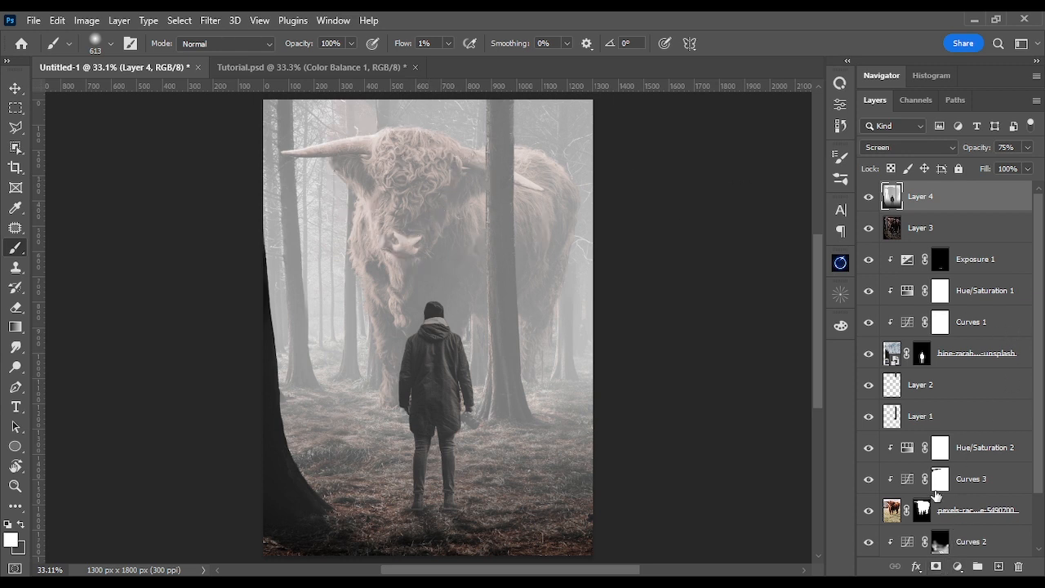
Add a layer mask to Layer 4 and lightly paint black over the bull's head at 1% flow, reducing the brush to 307 px.
{"action": "left_click", "coordinate": [938, 566]}
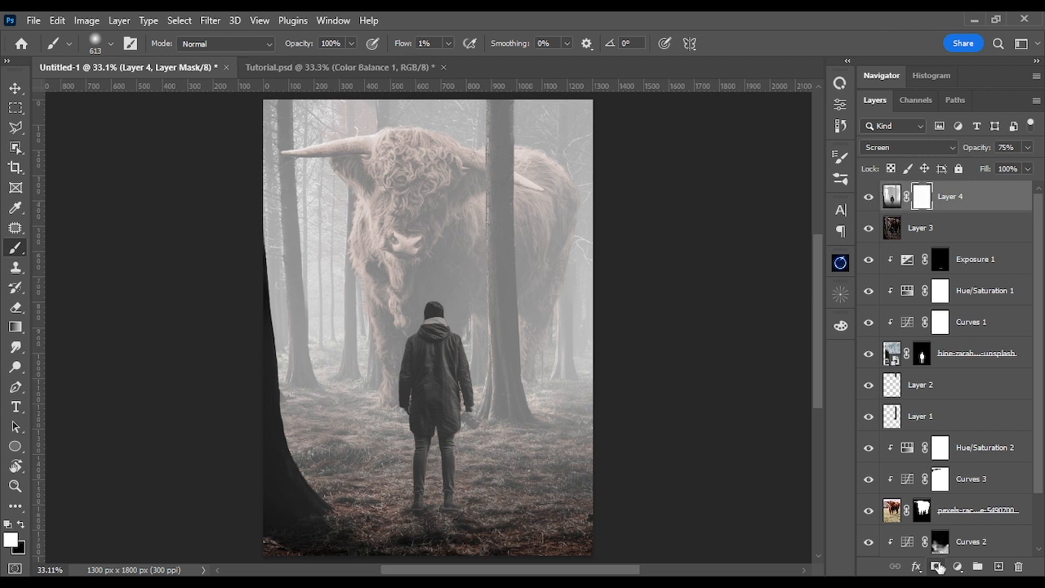
{"action": "mouse_move", "coordinate": [404, 260]}
{"action": "left_mouse_down"}
{"action": "mouse_move", "coordinate": [416, 157]}
{"action": "mouse_move", "coordinate": [382, 199]}
{"action": "mouse_move", "coordinate": [427, 237]}
{"action": "mouse_move", "coordinate": [396, 186]}
{"action": "mouse_move", "coordinate": [440, 172]}
{"action": "left_mouse_up"}
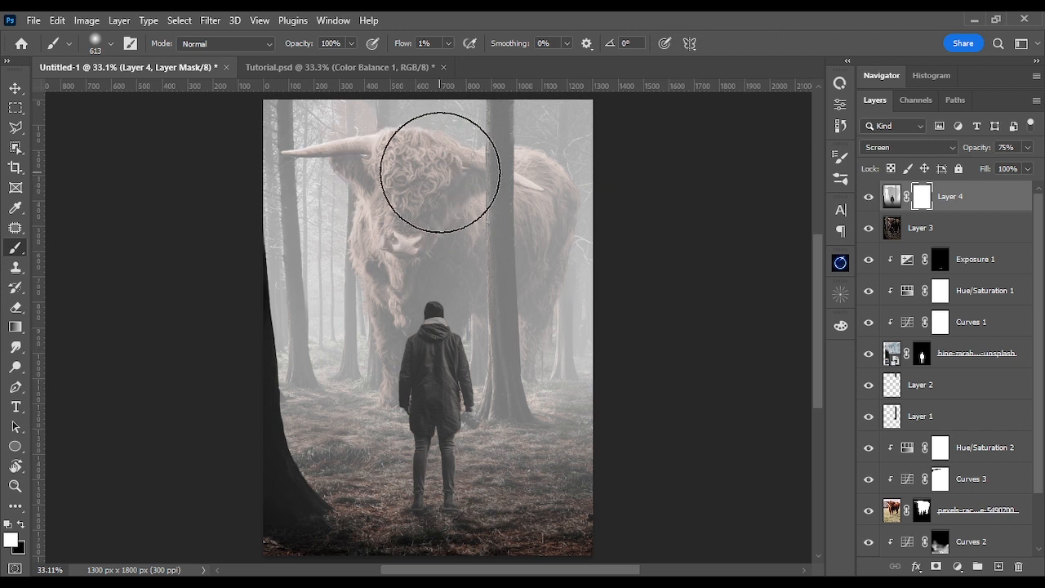
{"action": "key", "text": "x"}
{"action": "mouse_move", "coordinate": [439, 175]}
{"action": "left_mouse_down"}
{"action": "mouse_move", "coordinate": [428, 254]}
{"action": "mouse_move", "coordinate": [401, 215]}
{"action": "mouse_move", "coordinate": [435, 215]}
{"action": "mouse_move", "coordinate": [408, 206]}
{"action": "left_mouse_up"}
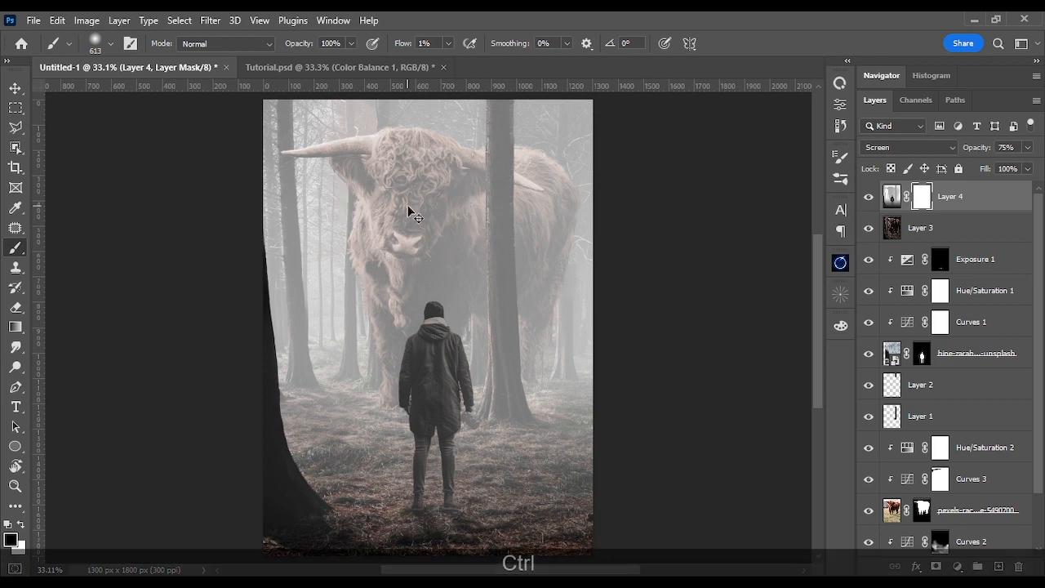
{"action": "key", "text": "ctrl+KP_Add"}
{"action": "key", "text": "ctrl+KP_Add"}
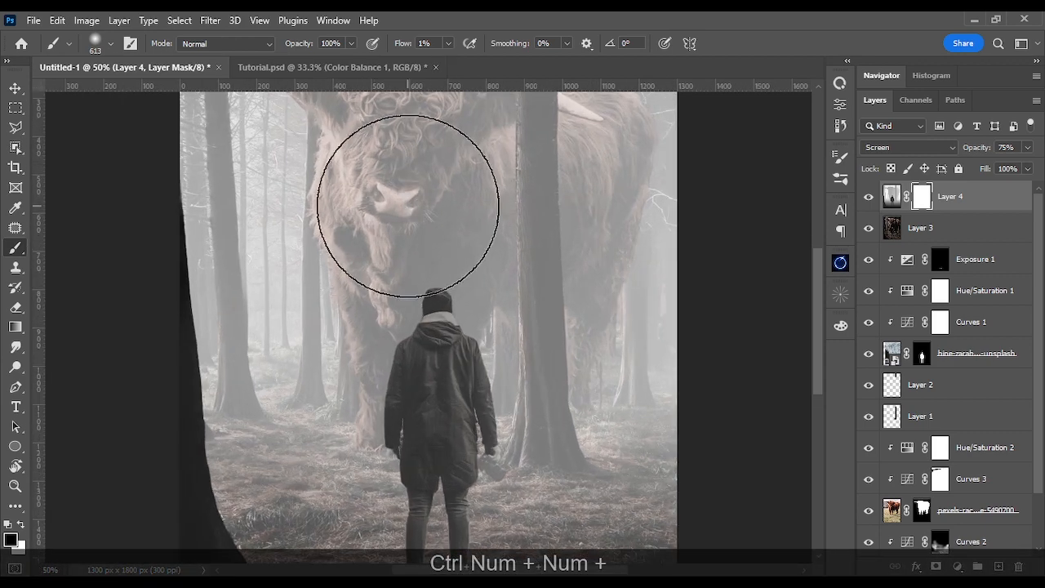
{"action": "key", "text": "ctrl+KP_Subtract"}
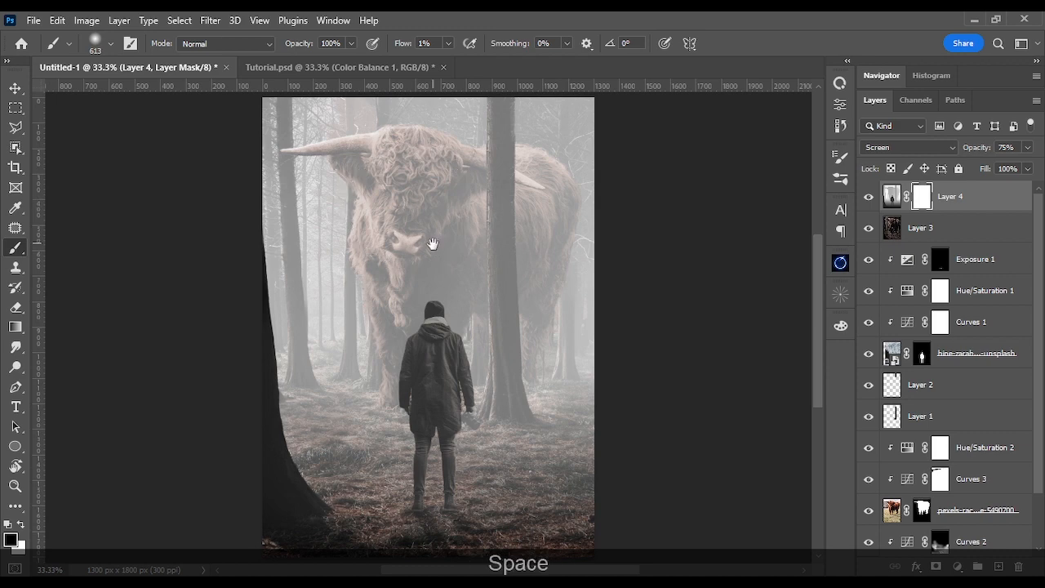
{"action": "mouse_move", "coordinate": [432, 244]}
{"action": "left_mouse_down"}
{"action": "mouse_move", "coordinate": [433, 305]}
{"action": "mouse_move", "coordinate": [432, 296]}
{"action": "mouse_move", "coordinate": [461, 295]}
{"action": "mouse_move", "coordinate": [454, 302]}
{"action": "mouse_move", "coordinate": [422, 299]}
{"action": "mouse_move", "coordinate": [395, 258]}
{"action": "mouse_move", "coordinate": [400, 240]}
{"action": "mouse_move", "coordinate": [386, 243]}
{"action": "mouse_move", "coordinate": [405, 239]}
{"action": "mouse_move", "coordinate": [403, 275]}
{"action": "mouse_move", "coordinate": [412, 237]}
{"action": "mouse_move", "coordinate": [412, 294]}
{"action": "mouse_move", "coordinate": [413, 243]}
{"action": "mouse_move", "coordinate": [396, 269]}
{"action": "mouse_move", "coordinate": [398, 229]}
{"action": "mouse_move", "coordinate": [392, 241]}
{"action": "mouse_move", "coordinate": [425, 276]}
{"action": "mouse_move", "coordinate": [440, 224]}
{"action": "mouse_move", "coordinate": [451, 255]}
{"action": "mouse_move", "coordinate": [438, 233]}
{"action": "mouse_move", "coordinate": [383, 222]}
{"action": "mouse_move", "coordinate": [413, 217]}
{"action": "mouse_move", "coordinate": [394, 211]}
{"action": "mouse_move", "coordinate": [404, 240]}
{"action": "mouse_move", "coordinate": [393, 307]}
{"action": "left_mouse_up"}
{"action": "right_click", "coordinate": [461, 295], "text": "alt"}
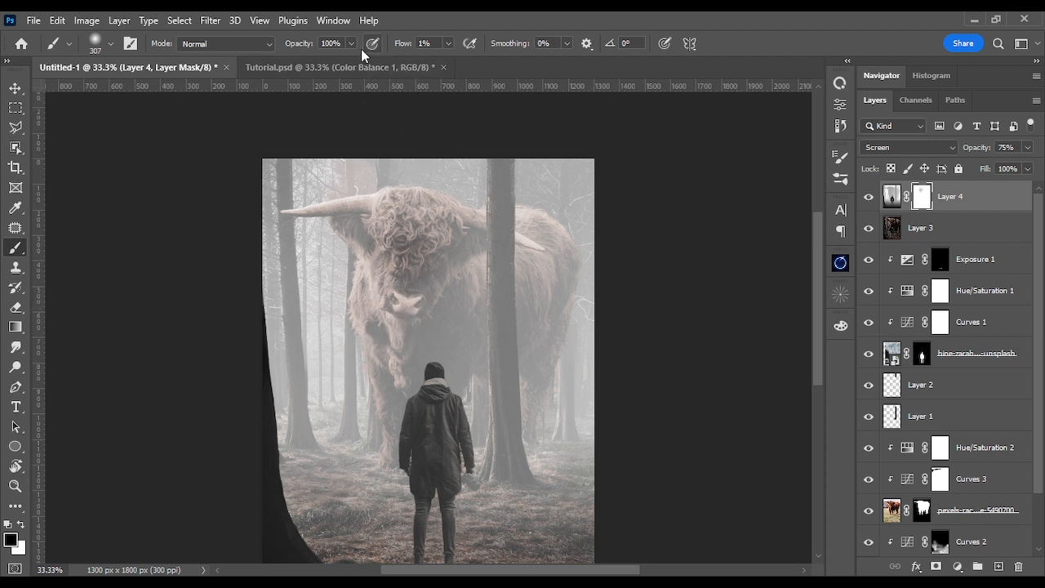
Reduce the fog on the bull's head and shoulder within the bull-shaped selection, using black on Layer 4's mask at 70% brush opacity.
{"action": "left_click_drag", "start_coordinate": [351, 43], "coordinate": [330, 61]}
{"action": "mouse_move", "coordinate": [385, 304]}
{"action": "left_mouse_down"}
{"action": "mouse_move", "coordinate": [453, 255]}
{"action": "mouse_move", "coordinate": [453, 298]}
{"action": "mouse_move", "coordinate": [439, 240]}
{"action": "mouse_move", "coordinate": [364, 210]}
{"action": "mouse_move", "coordinate": [408, 214]}
{"action": "mouse_move", "coordinate": [380, 229]}
{"action": "mouse_move", "coordinate": [363, 223]}
{"action": "mouse_move", "coordinate": [467, 246]}
{"action": "left_mouse_up"}
{"action": "mouse_move", "coordinate": [410, 305]}
{"action": "left_mouse_down"}
{"action": "mouse_move", "coordinate": [420, 232]}
{"action": "mouse_move", "coordinate": [402, 237]}
{"action": "mouse_move", "coordinate": [400, 267]}
{"action": "mouse_move", "coordinate": [396, 236]}
{"action": "mouse_move", "coordinate": [420, 276]}
{"action": "mouse_move", "coordinate": [401, 247]}
{"action": "mouse_move", "coordinate": [432, 258]}
{"action": "mouse_move", "coordinate": [413, 236]}
{"action": "mouse_move", "coordinate": [440, 269]}
{"action": "mouse_move", "coordinate": [359, 210]}
{"action": "mouse_move", "coordinate": [329, 202]}
{"action": "mouse_move", "coordinate": [433, 197]}
{"action": "mouse_move", "coordinate": [416, 208]}
{"action": "mouse_move", "coordinate": [359, 207]}
{"action": "mouse_move", "coordinate": [501, 215]}
{"action": "mouse_move", "coordinate": [475, 222]}
{"action": "mouse_move", "coordinate": [441, 331]}
{"action": "mouse_move", "coordinate": [377, 303]}
{"action": "mouse_move", "coordinate": [369, 389]}
{"action": "mouse_move", "coordinate": [373, 353]}
{"action": "mouse_move", "coordinate": [469, 344]}
{"action": "mouse_move", "coordinate": [452, 355]}
{"action": "mouse_move", "coordinate": [537, 244]}
{"action": "mouse_move", "coordinate": [554, 267]}
{"action": "mouse_move", "coordinate": [551, 355]}
{"action": "mouse_move", "coordinate": [497, 211]}
{"action": "mouse_move", "coordinate": [504, 222]}
{"action": "mouse_move", "coordinate": [483, 197]}
{"action": "mouse_move", "coordinate": [454, 256]}
{"action": "mouse_move", "coordinate": [485, 234]}
{"action": "left_mouse_up"}
{"action": "key", "text": "ctrl+h"}
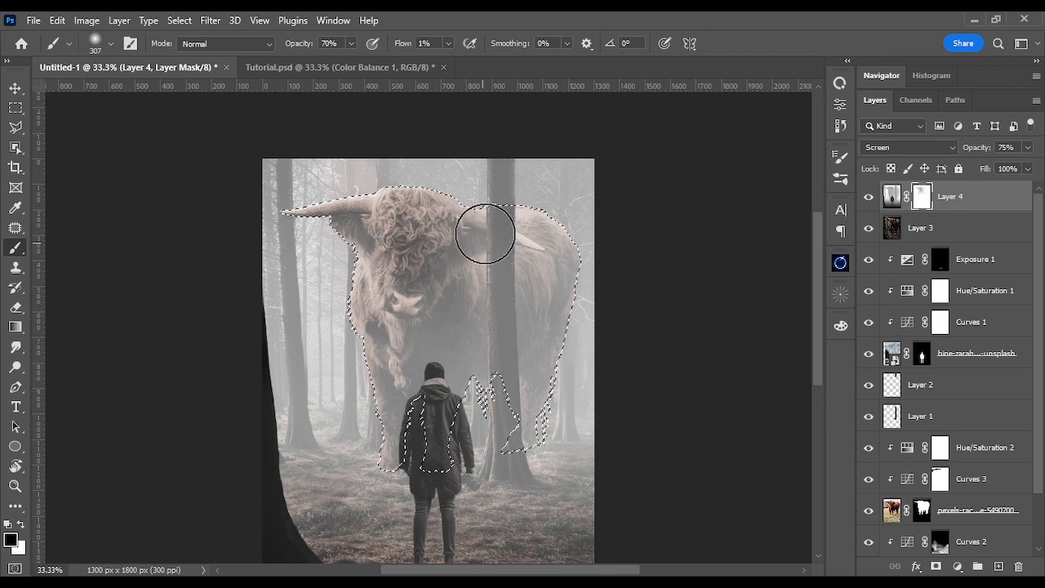
Thin the fog over the bull's face, chest and flank inside the selection, reducing the brush to 151 px for the area beside the trunk.
{"action": "key", "text": "space"}
{"action": "left_click_drag", "start_coordinate": [486, 367], "coordinate": [472, 248]}
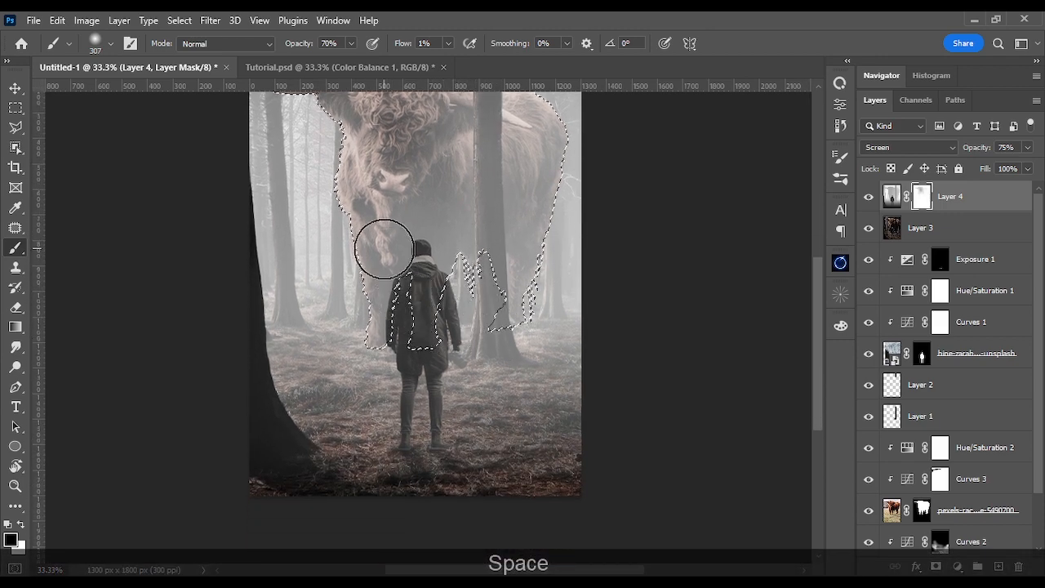
{"action": "mouse_move", "coordinate": [385, 249]}
{"action": "left_mouse_down"}
{"action": "mouse_move", "coordinate": [379, 299]}
{"action": "mouse_move", "coordinate": [430, 208]}
{"action": "mouse_move", "coordinate": [441, 211]}
{"action": "mouse_move", "coordinate": [432, 227]}
{"action": "mouse_move", "coordinate": [442, 192]}
{"action": "mouse_move", "coordinate": [444, 272]}
{"action": "left_mouse_up"}
{"action": "key", "text": "space"}
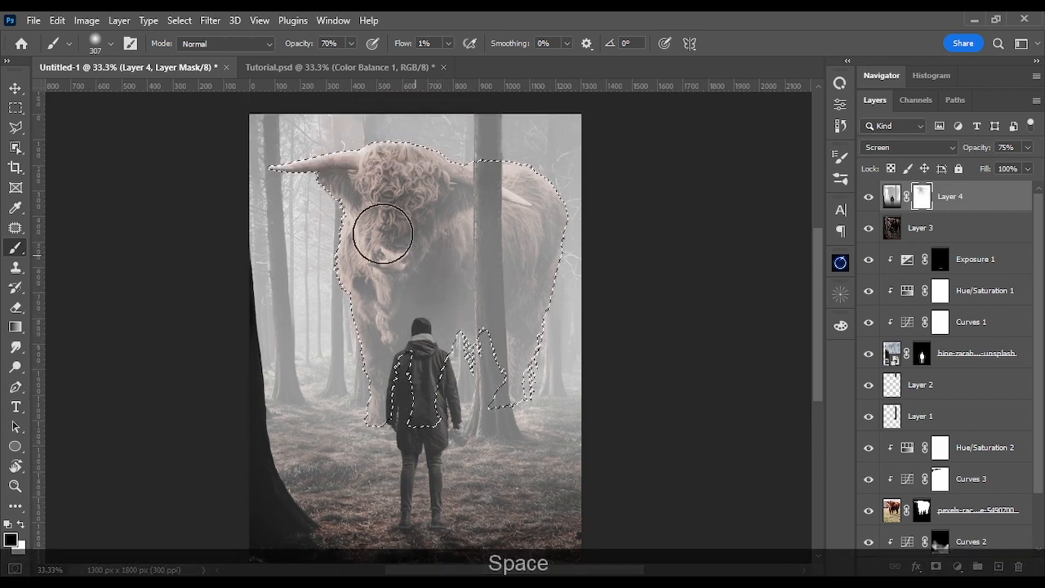
{"action": "mouse_move", "coordinate": [383, 234]}
{"action": "left_mouse_down"}
{"action": "mouse_move", "coordinate": [383, 192]}
{"action": "mouse_move", "coordinate": [369, 192]}
{"action": "mouse_move", "coordinate": [379, 175]}
{"action": "mouse_move", "coordinate": [316, 173]}
{"action": "mouse_move", "coordinate": [371, 175]}
{"action": "mouse_move", "coordinate": [346, 187]}
{"action": "mouse_move", "coordinate": [462, 205]}
{"action": "mouse_move", "coordinate": [442, 223]}
{"action": "mouse_move", "coordinate": [455, 240]}
{"action": "left_mouse_up"}
{"action": "left_click_drag", "start_coordinate": [531, 244], "coordinate": [508, 249]}
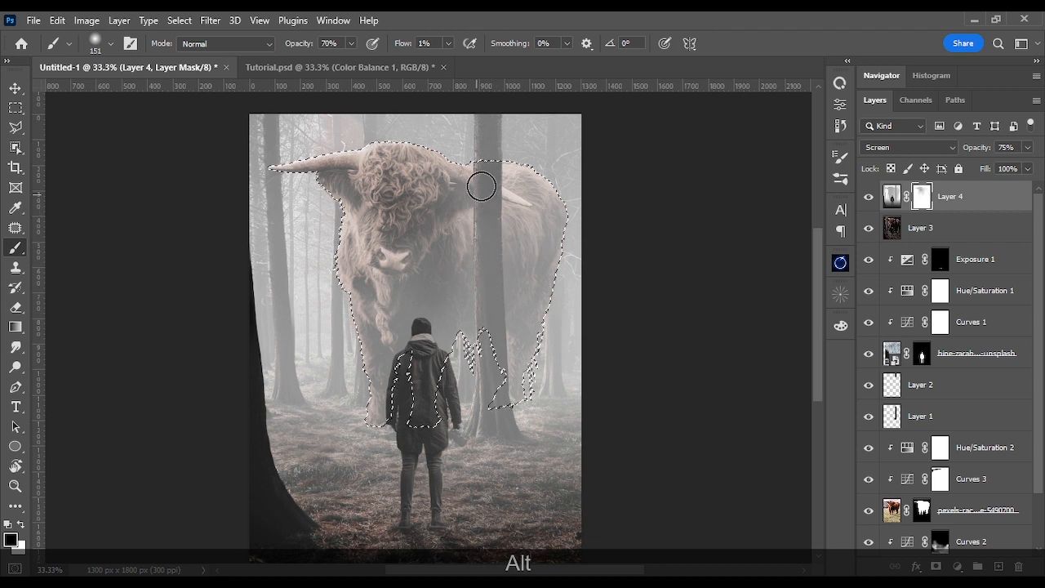
{"action": "mouse_move", "coordinate": [481, 187]}
{"action": "left_mouse_down"}
{"action": "mouse_move", "coordinate": [486, 225]}
{"action": "mouse_move", "coordinate": [486, 118]}
{"action": "mouse_move", "coordinate": [493, 316]}
{"action": "mouse_move", "coordinate": [493, 205]}
{"action": "mouse_move", "coordinate": [489, 304]}
{"action": "mouse_move", "coordinate": [467, 239]}
{"action": "left_mouse_up"}
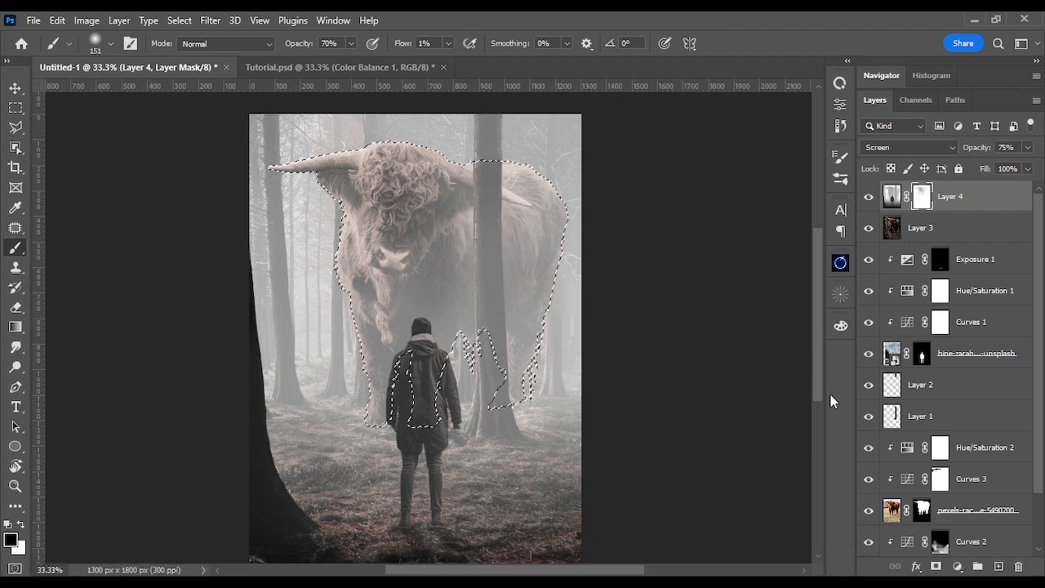
Merge the two tree trunk layers, Layer 1 and Layer 2, into one layer.
{"action": "scroll", "coordinate": [943, 520], "scroll_direction": "down", "scroll_amount": 1}
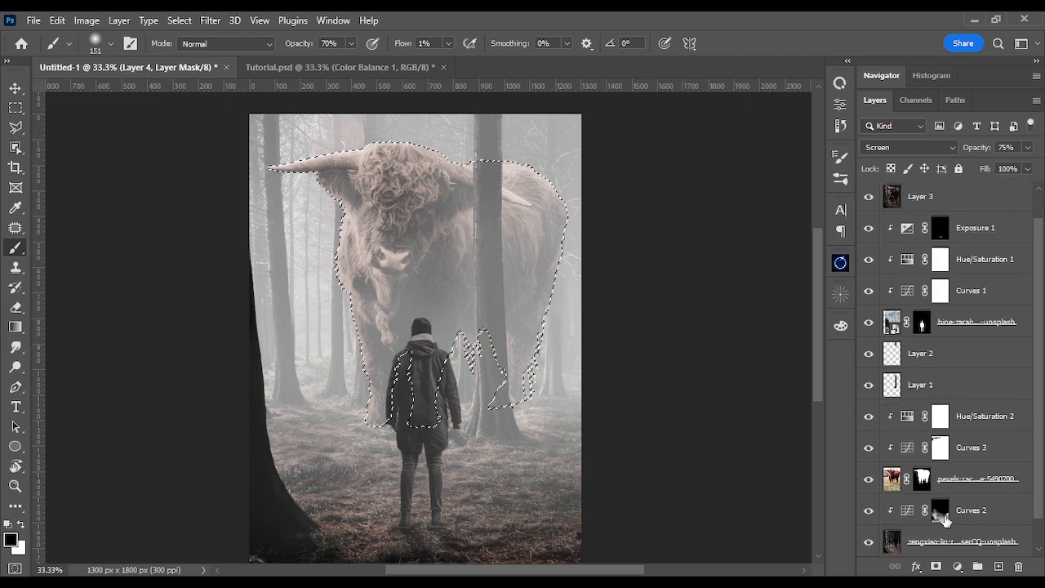
{"action": "scroll", "coordinate": [943, 520], "scroll_direction": "down", "scroll_amount": 1}
{"action": "scroll", "coordinate": [943, 521], "scroll_direction": "up", "scroll_amount": 1}
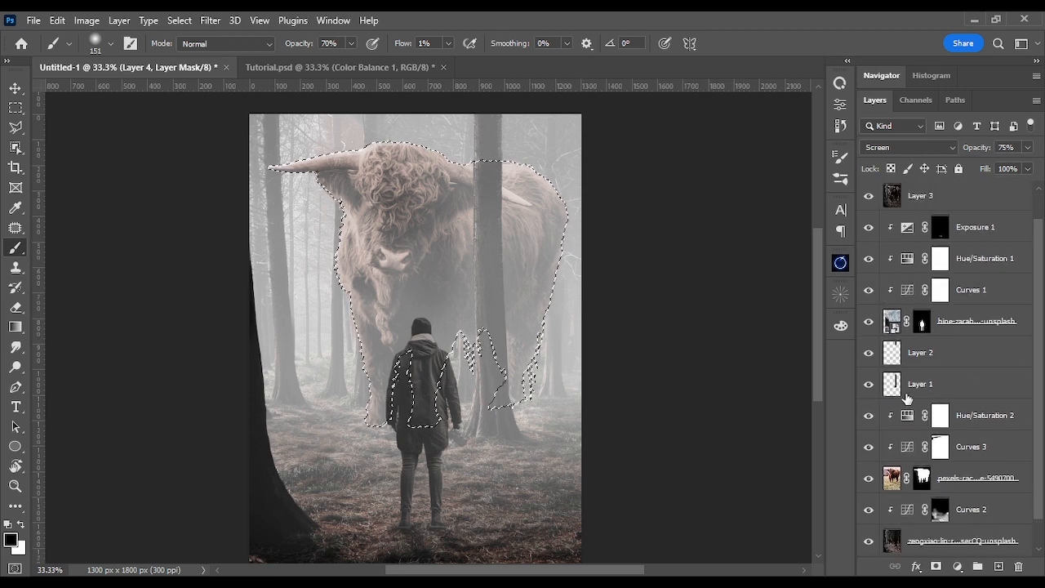
{"action": "left_click", "coordinate": [906, 384]}
{"action": "left_click", "coordinate": [908, 364]}
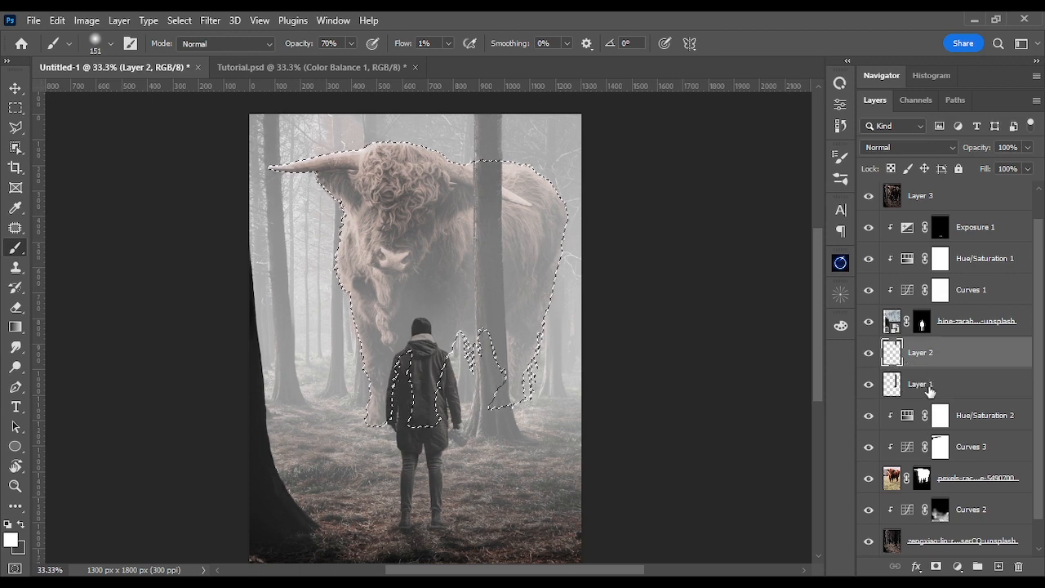
{"action": "left_click", "coordinate": [929, 390], "text": "shift"}
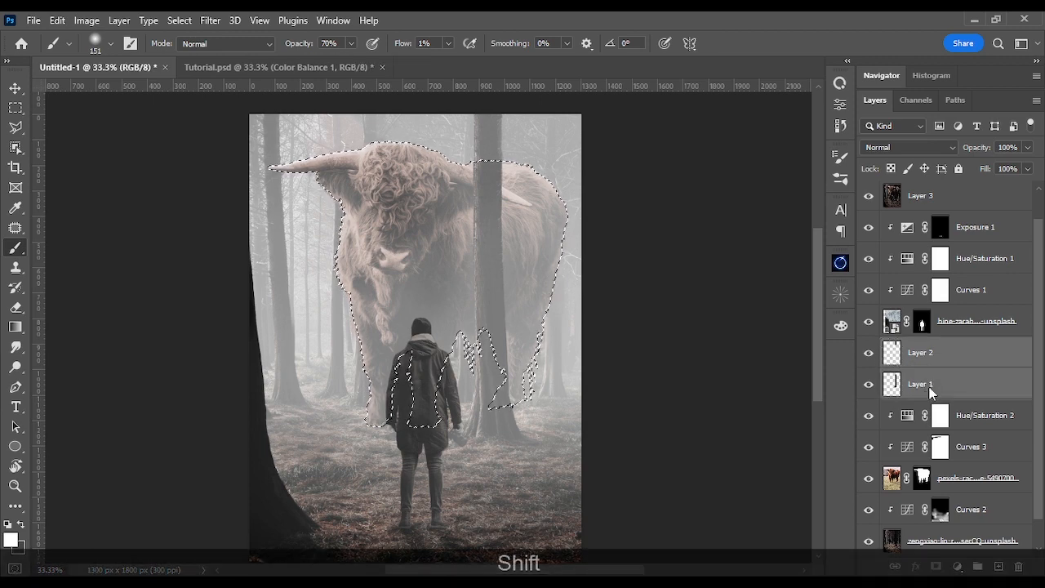
{"action": "right_click", "coordinate": [929, 390]}
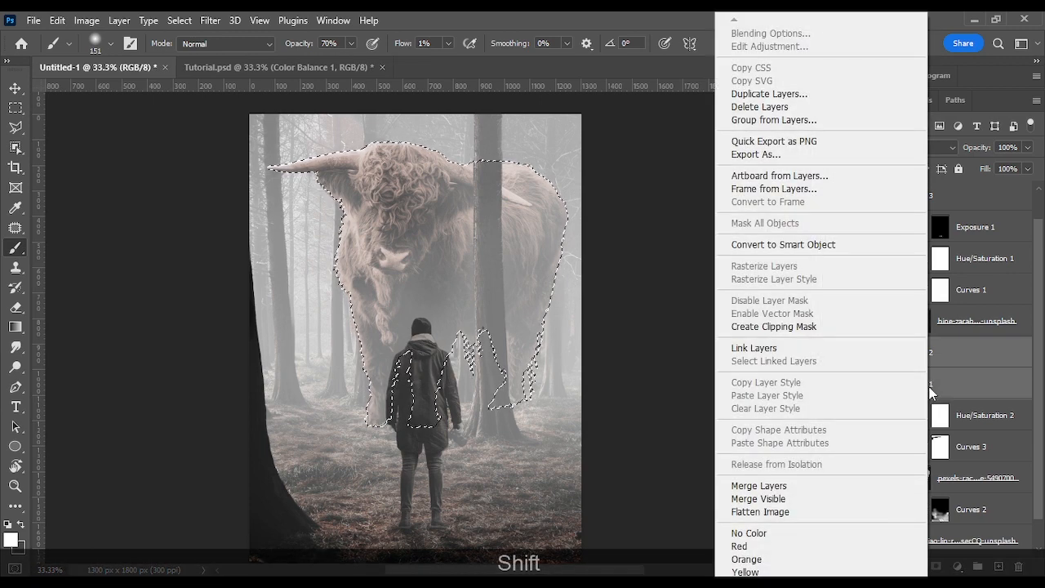
{"action": "left_click", "coordinate": [775, 486]}
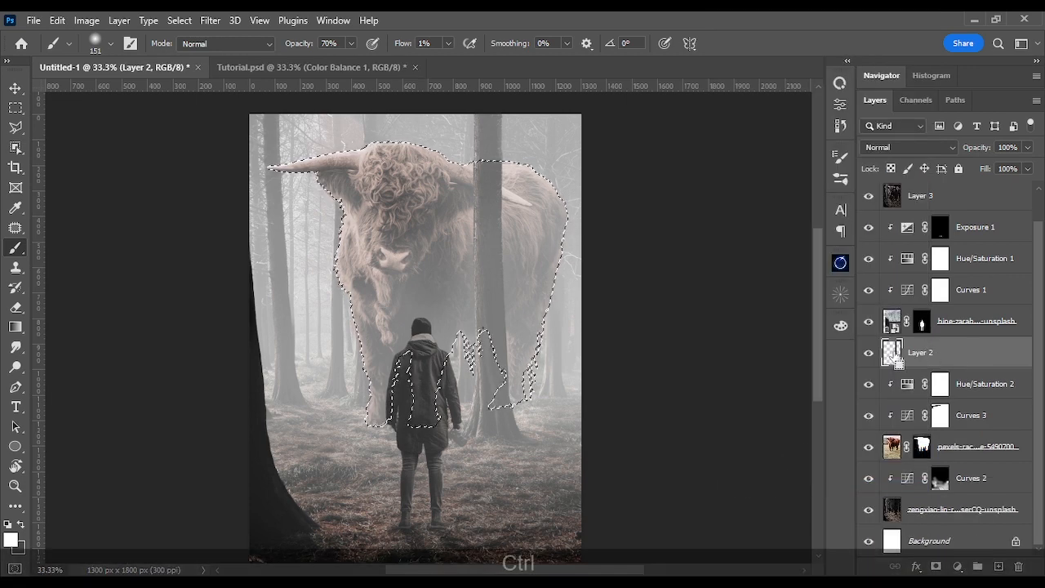
Load the outline of the merged trunk layer as a selection and undo the stray change on that layer.
{"action": "left_click", "coordinate": [894, 356], "text": "ctrl"}
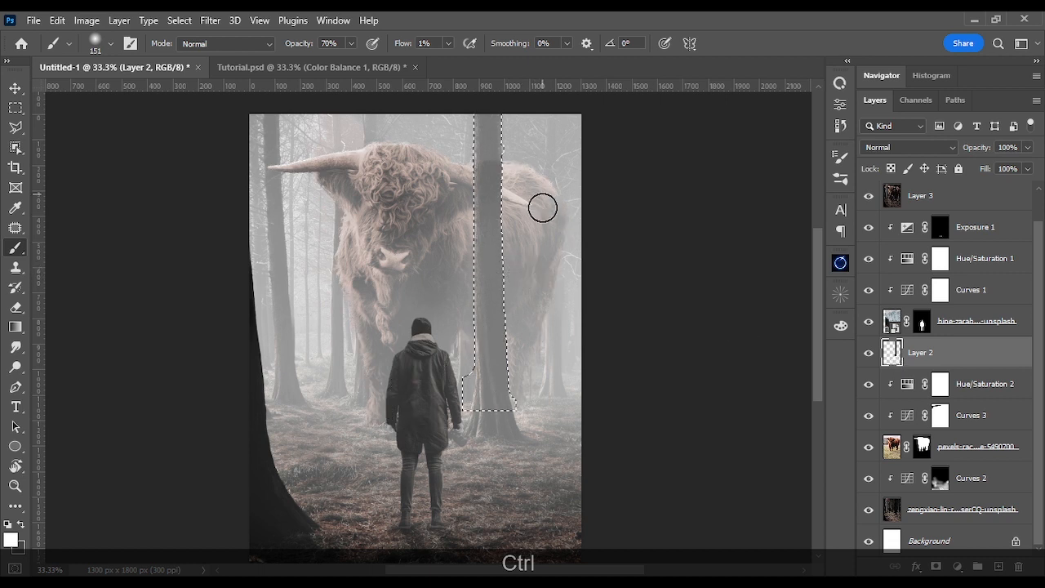
{"action": "scroll", "coordinate": [517, 231], "scroll_direction": "up", "scroll_amount": 2}
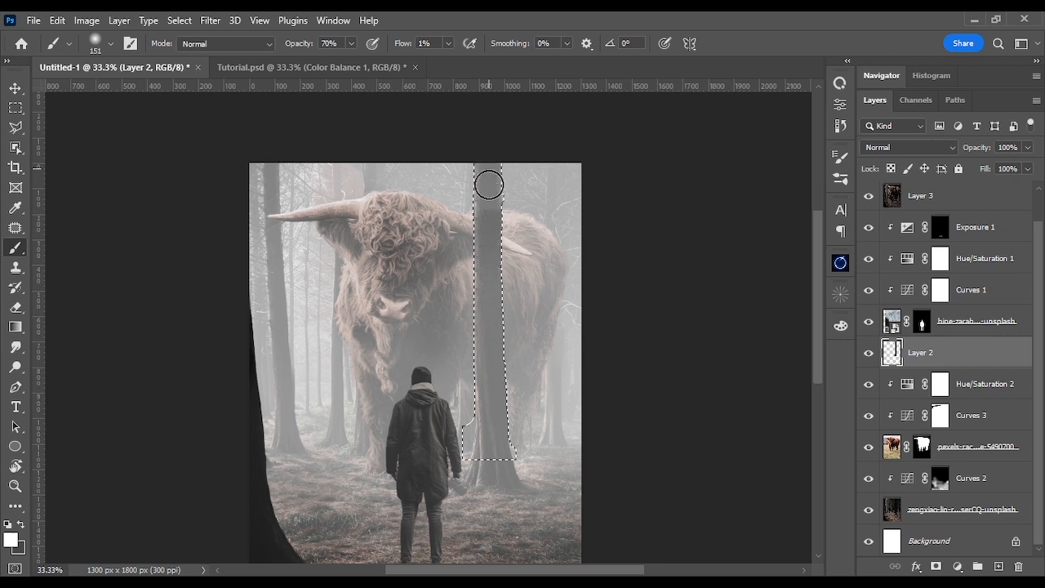
{"action": "key", "text": "ctrl+z"}
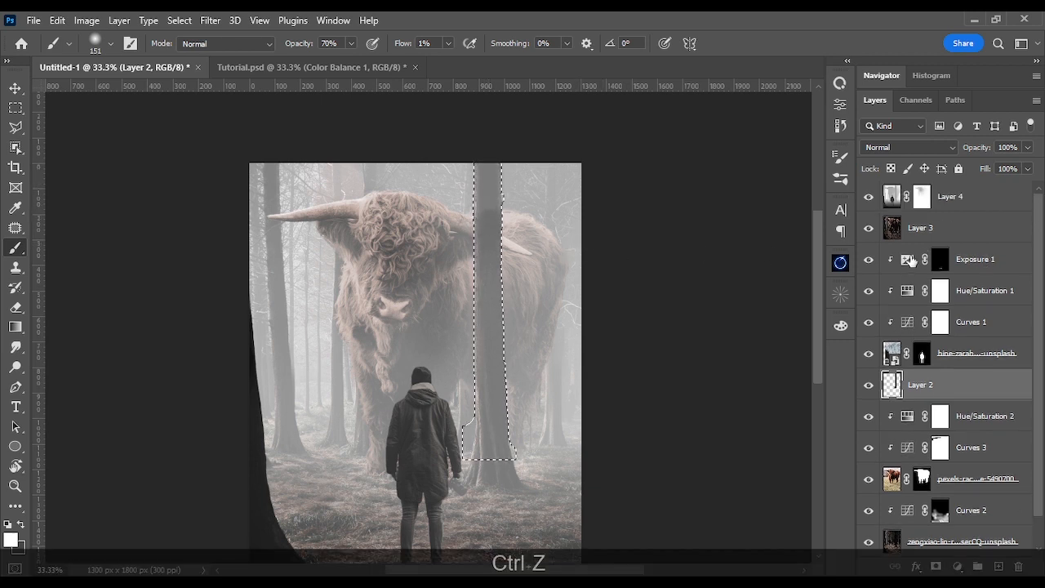
Darken the selected trunk by painting black on Layer 4's mask at 38% brush opacity, and clear the selection.
{"action": "left_click", "coordinate": [925, 204]}
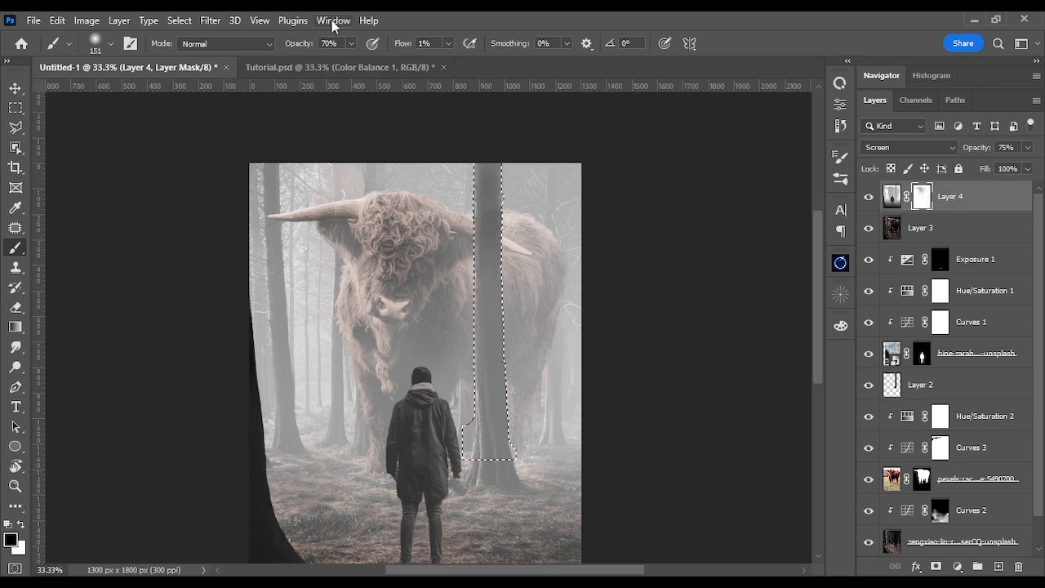
{"action": "left_click", "coordinate": [353, 44]}
{"action": "left_click", "coordinate": [488, 316]}
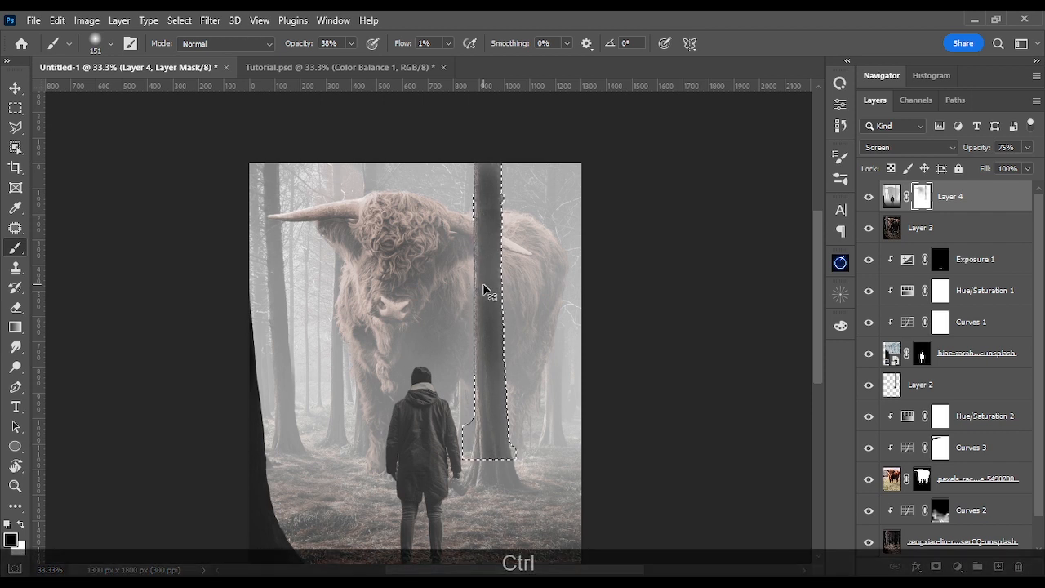
{"action": "key", "text": "ctrl+d"}
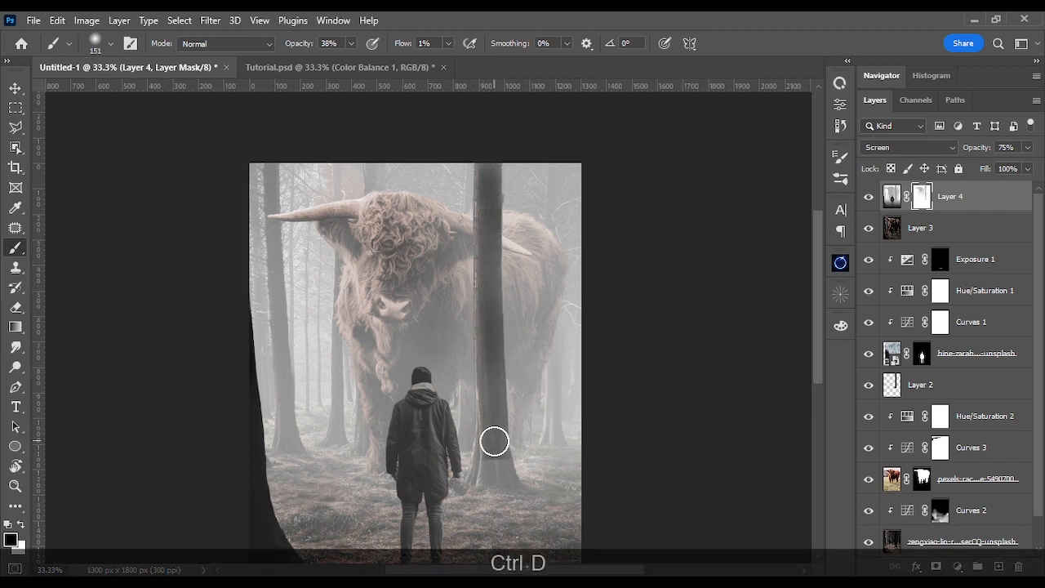
Blend the fog at the trunk's base on Layer 4's mask, reducing the brush to 103 and 61 px, and switch the foreground to white.
{"action": "mouse_move", "coordinate": [500, 489]}
{"action": "left_mouse_down"}
{"action": "mouse_move", "coordinate": [488, 449]}
{"action": "mouse_move", "coordinate": [499, 471]}
{"action": "left_mouse_up"}
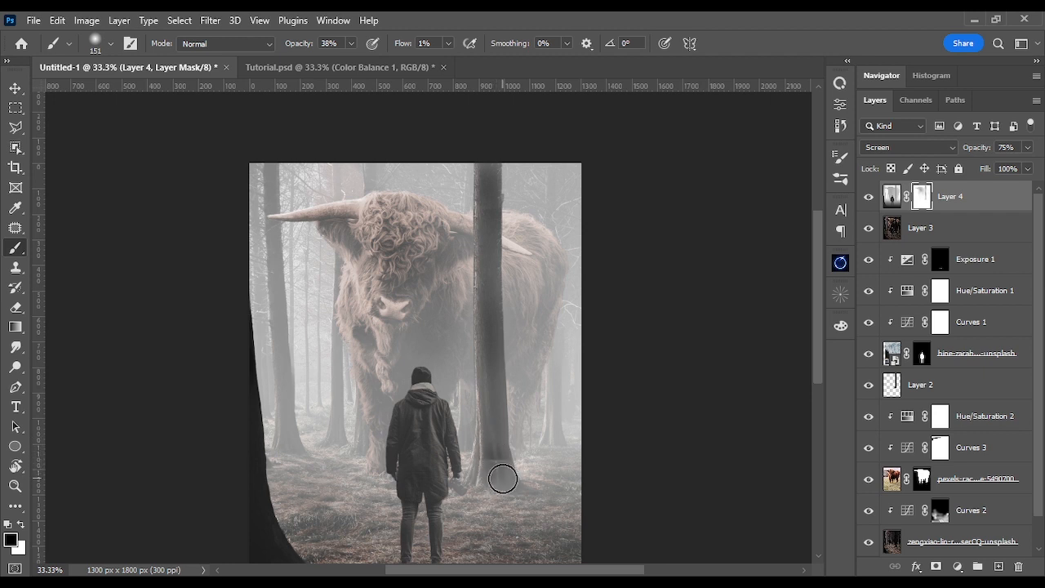
{"action": "left_click_drag", "start_coordinate": [522, 471], "coordinate": [514, 472]}
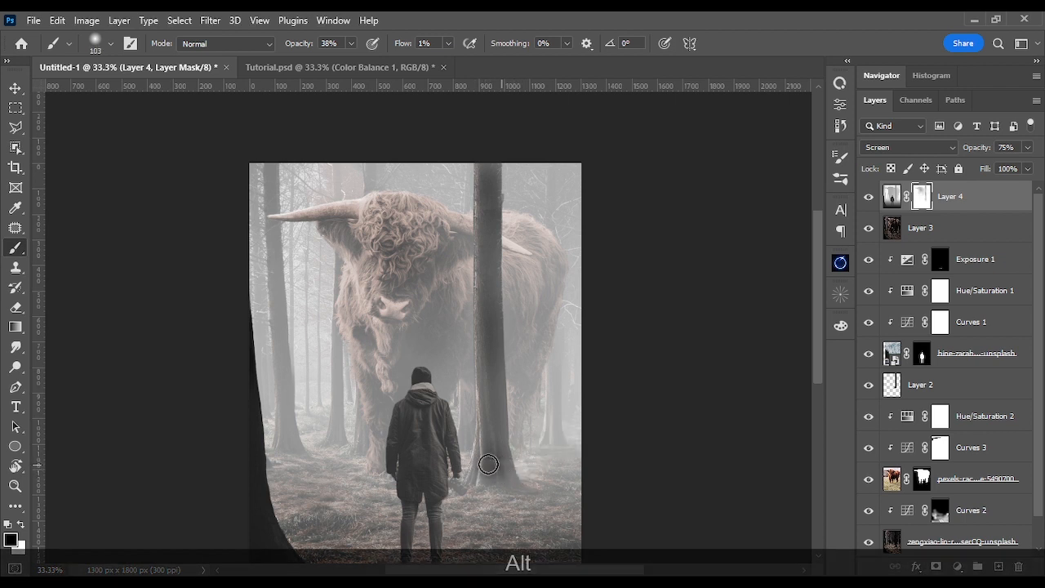
{"action": "mouse_move", "coordinate": [488, 464]}
{"action": "left_mouse_down"}
{"action": "mouse_move", "coordinate": [506, 459]}
{"action": "mouse_move", "coordinate": [494, 463]}
{"action": "mouse_move", "coordinate": [505, 473]}
{"action": "left_mouse_up"}
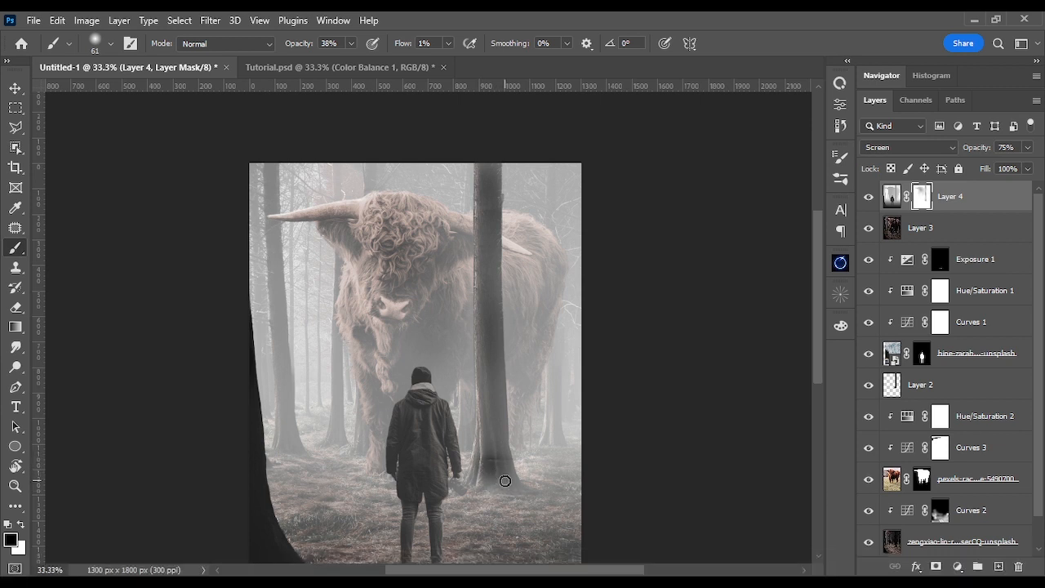
{"action": "left_click", "coordinate": [20, 527]}
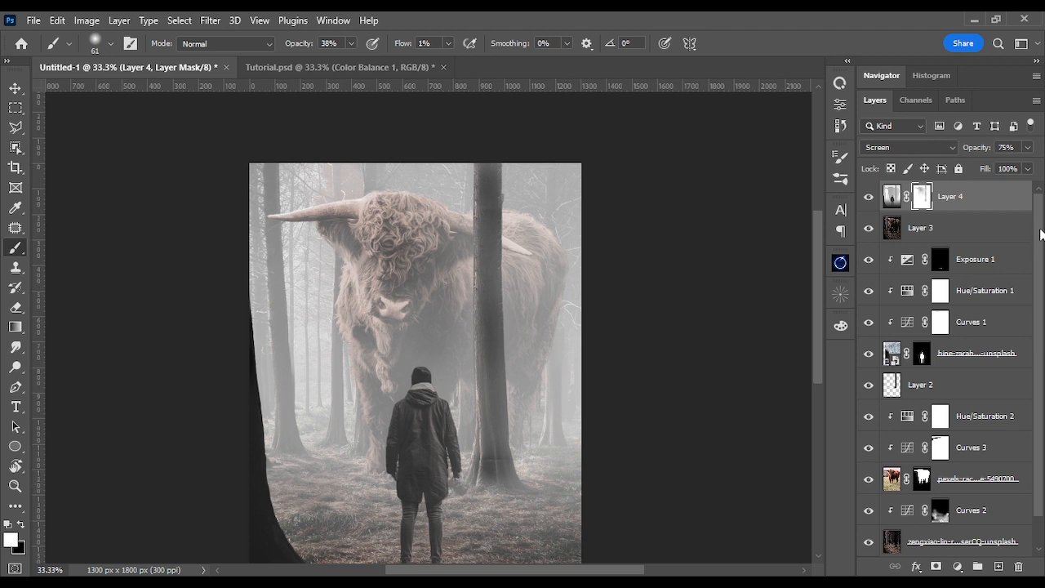
Load the outline of the person from the layer mask of the person's photo layer as a selection.
{"action": "scroll", "coordinate": [1042, 304], "scroll_direction": "down", "scroll_amount": 1}
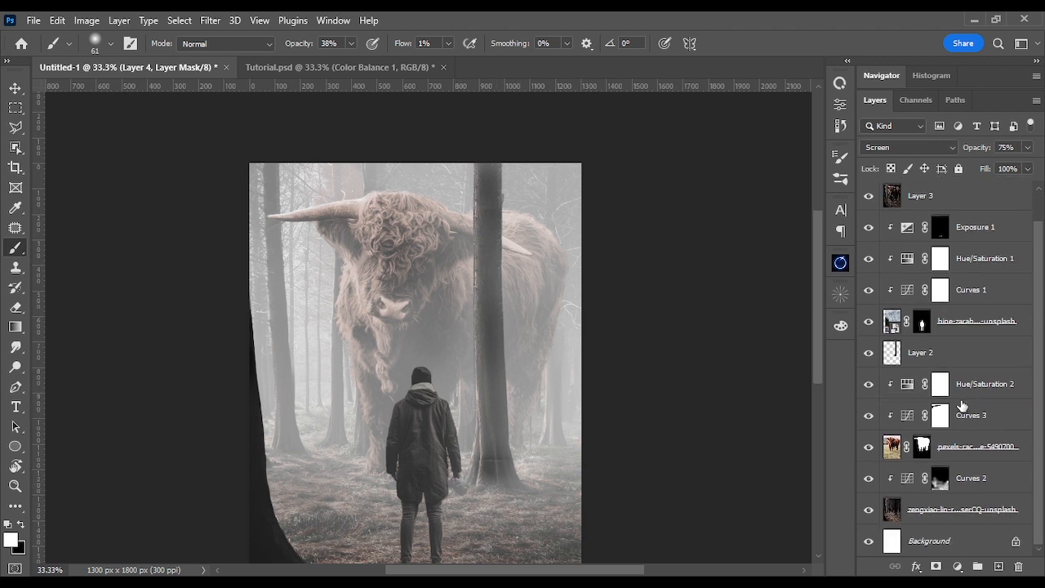
{"action": "left_click", "coordinate": [922, 327], "text": "ctrl"}
{"action": "scroll", "coordinate": [951, 334], "scroll_direction": "up", "scroll_amount": 1}
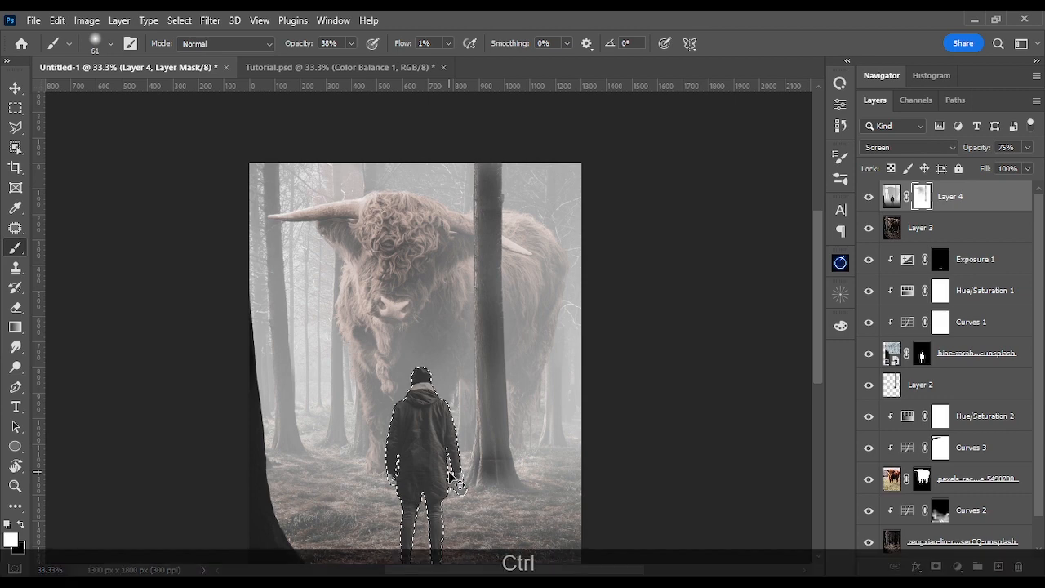
Clear the fog from the person's hand and camera by painting black on Layer 4's mask inside the selection, using a 33 px brush.
{"action": "key", "text": "ctrl+KP_Add"}
{"action": "key", "text": "space"}
{"action": "left_click_drag", "start_coordinate": [410, 450], "coordinate": [454, 341]}
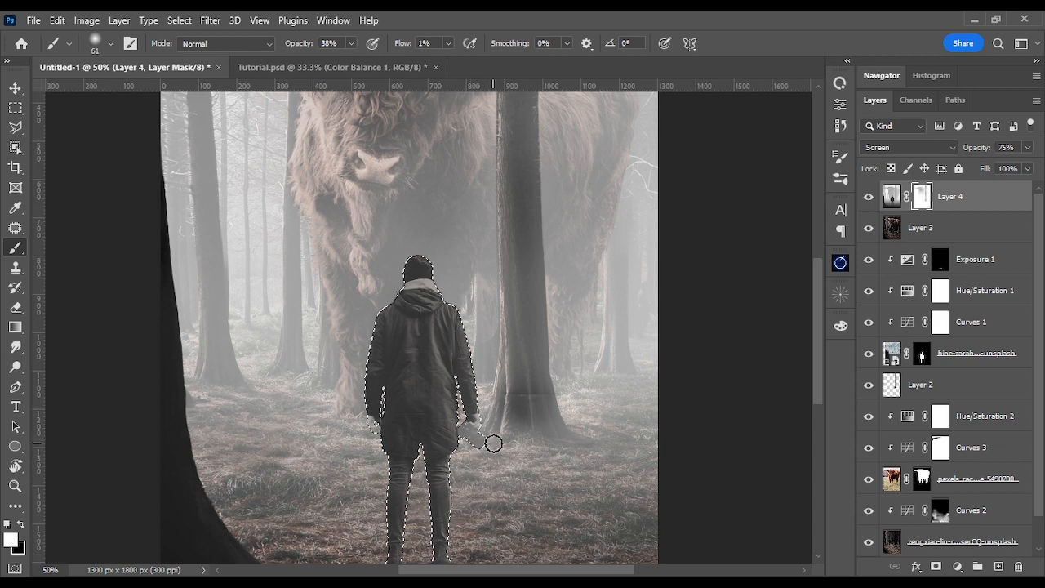
{"action": "key", "text": "x"}
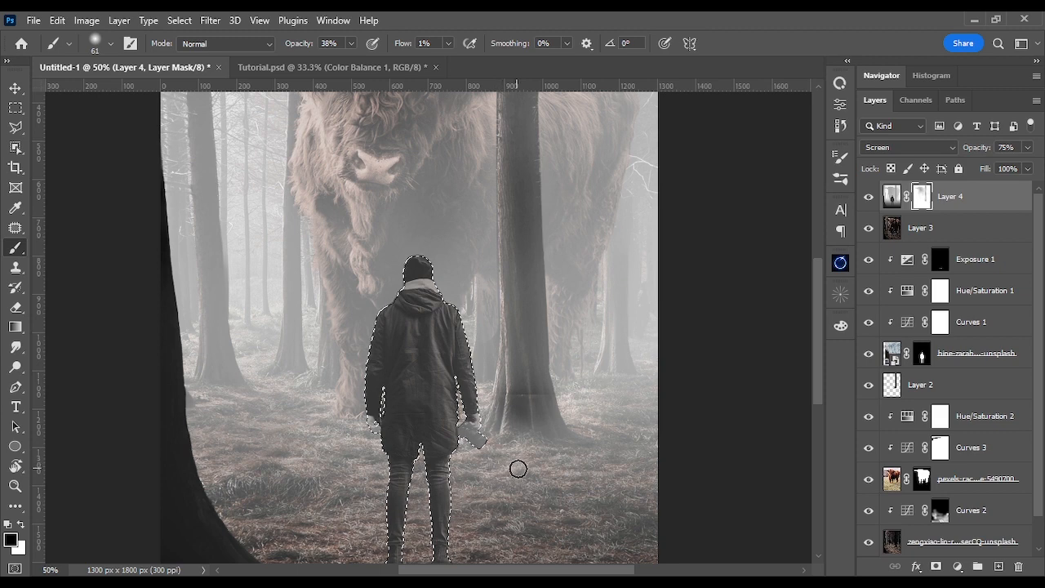
{"action": "left_click_drag", "start_coordinate": [519, 471], "coordinate": [505, 470]}
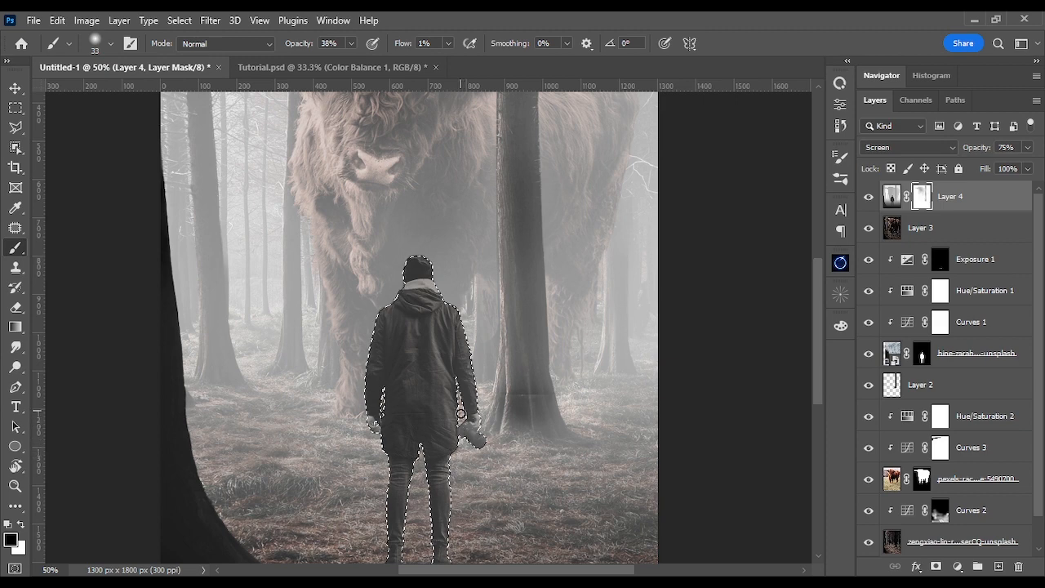
{"action": "mouse_move", "coordinate": [458, 424]}
{"action": "left_mouse_down"}
{"action": "mouse_move", "coordinate": [489, 450]}
{"action": "mouse_move", "coordinate": [474, 428]}
{"action": "left_mouse_up"}
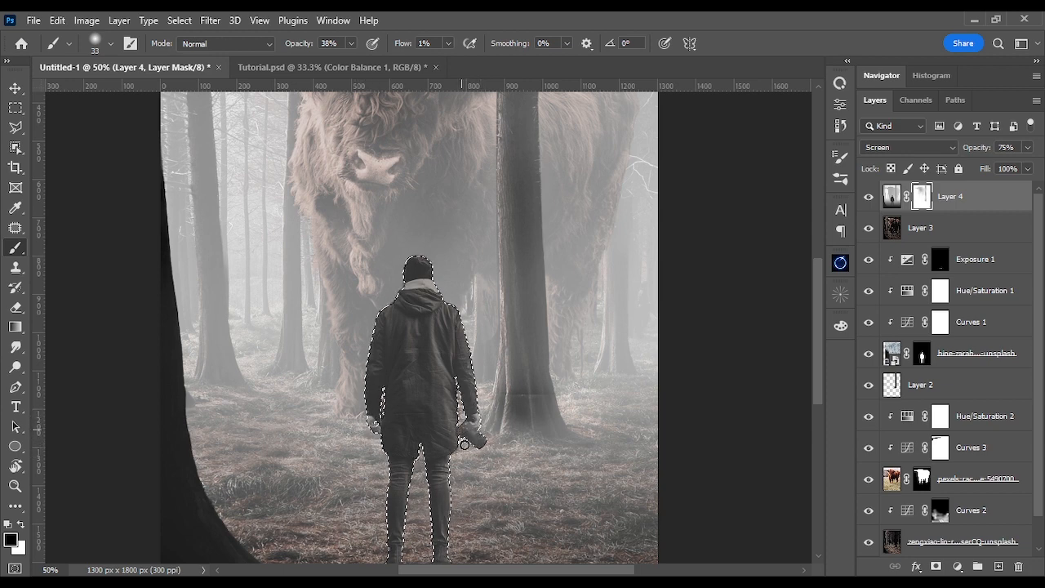
{"action": "key", "text": "ctrl+KP_0"}
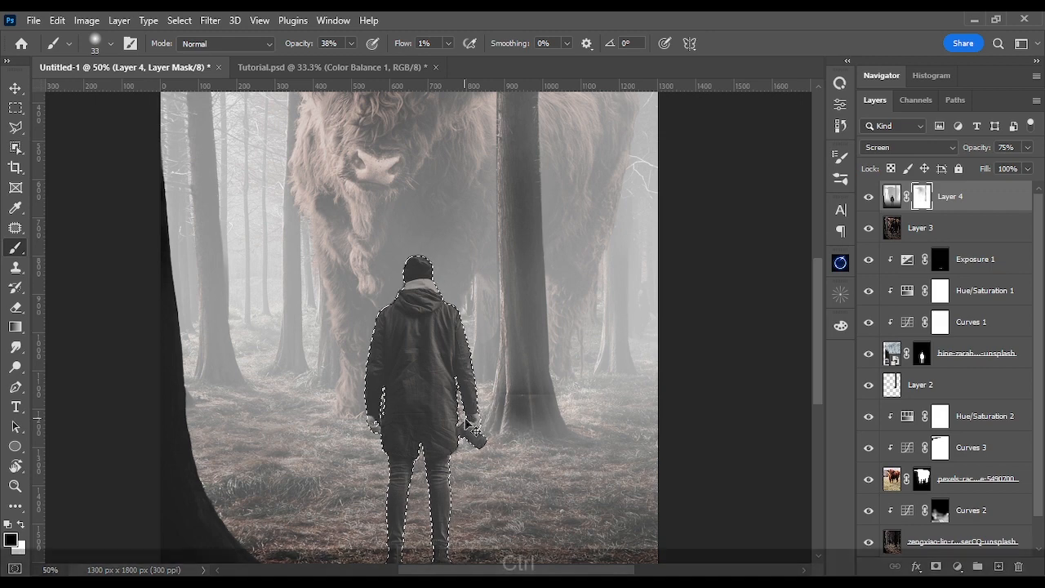
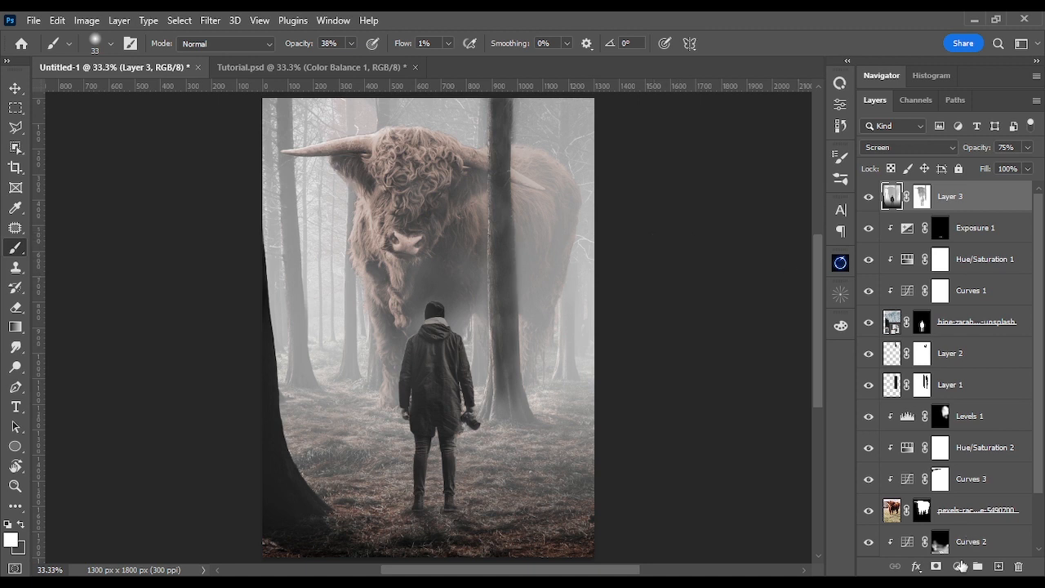
Add a Color Balance adjustment above all layers with midtones at -4, +43 and +38, and compare the image with and without it.
{"action": "left_click", "coordinate": [958, 567]}
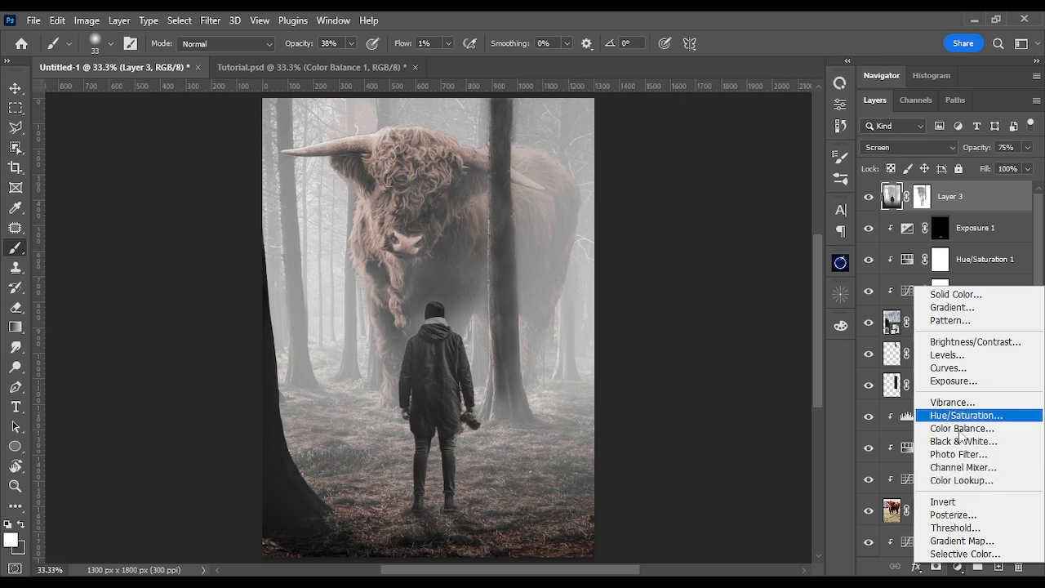
{"action": "left_click", "coordinate": [961, 428]}
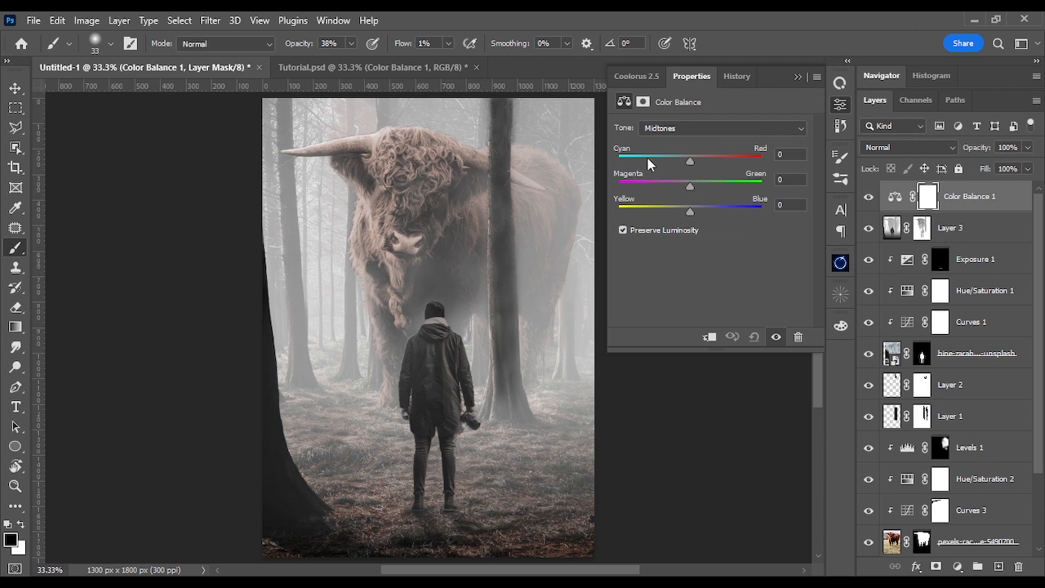
{"action": "left_click", "coordinate": [692, 161]}
{"action": "mouse_move", "coordinate": [691, 161]}
{"action": "left_mouse_down"}
{"action": "mouse_move", "coordinate": [674, 163]}
{"action": "mouse_move", "coordinate": [689, 161]}
{"action": "left_mouse_up"}
{"action": "left_click_drag", "start_coordinate": [691, 187], "coordinate": [721, 187]}
{"action": "left_click_drag", "start_coordinate": [690, 212], "coordinate": [706, 213]}
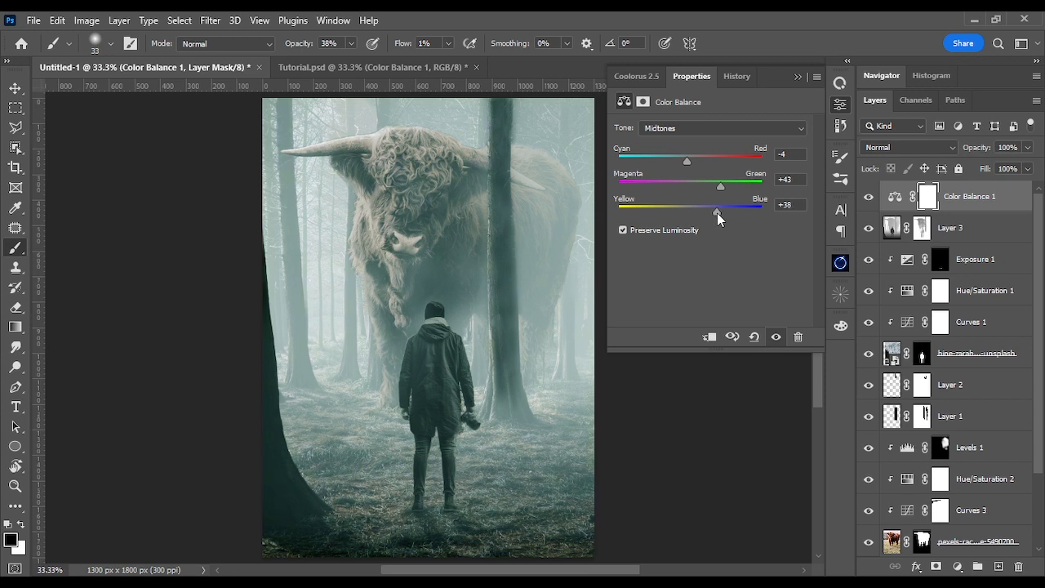
{"action": "left_click", "coordinate": [870, 198]}
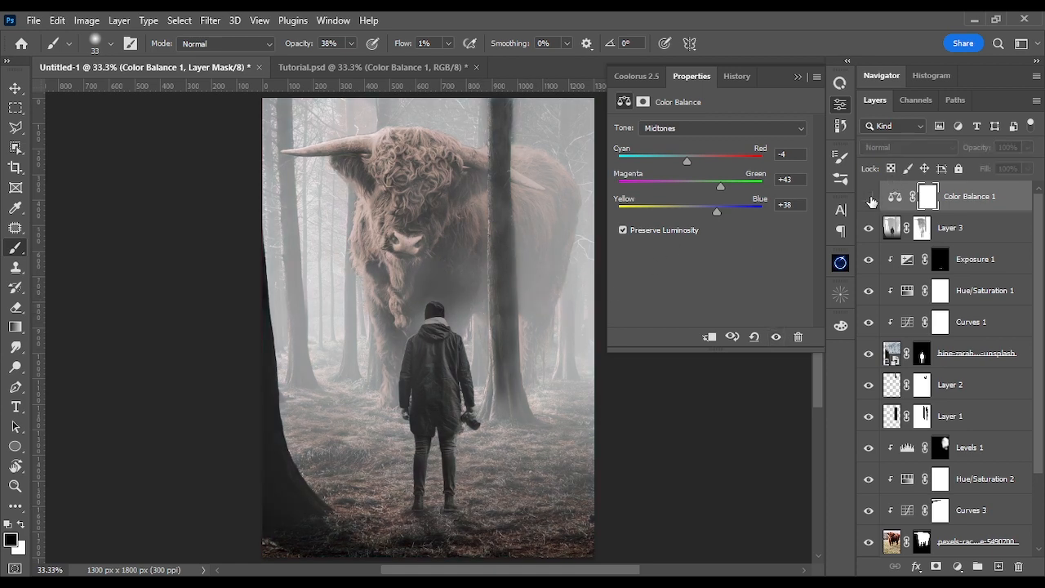
{"action": "left_click", "coordinate": [870, 198]}
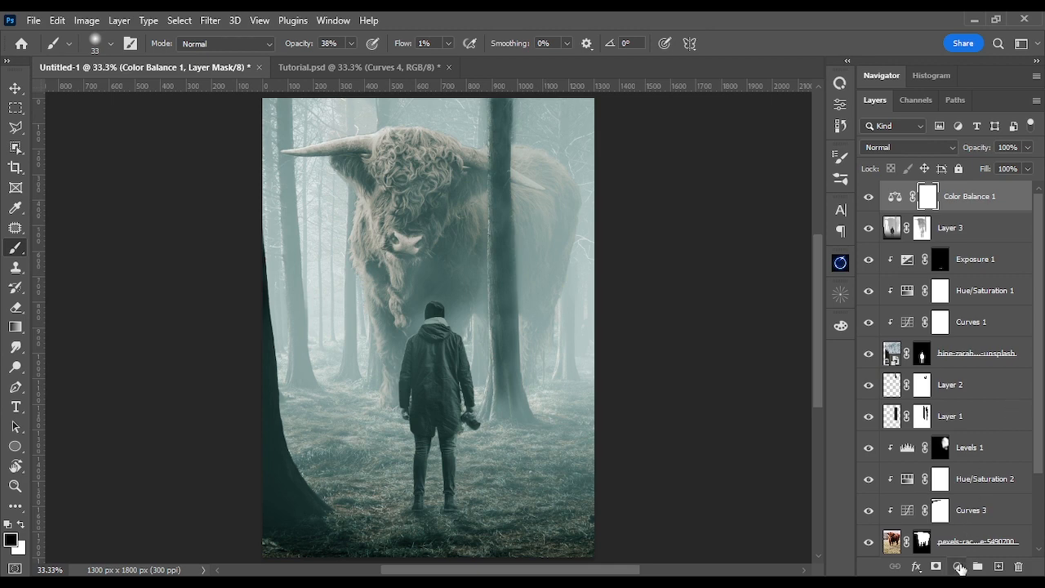
Add a Curves adjustment on top, lower its white point to just under two-thirds of full height, and invert its mask to black.
{"action": "left_click", "coordinate": [959, 567]}
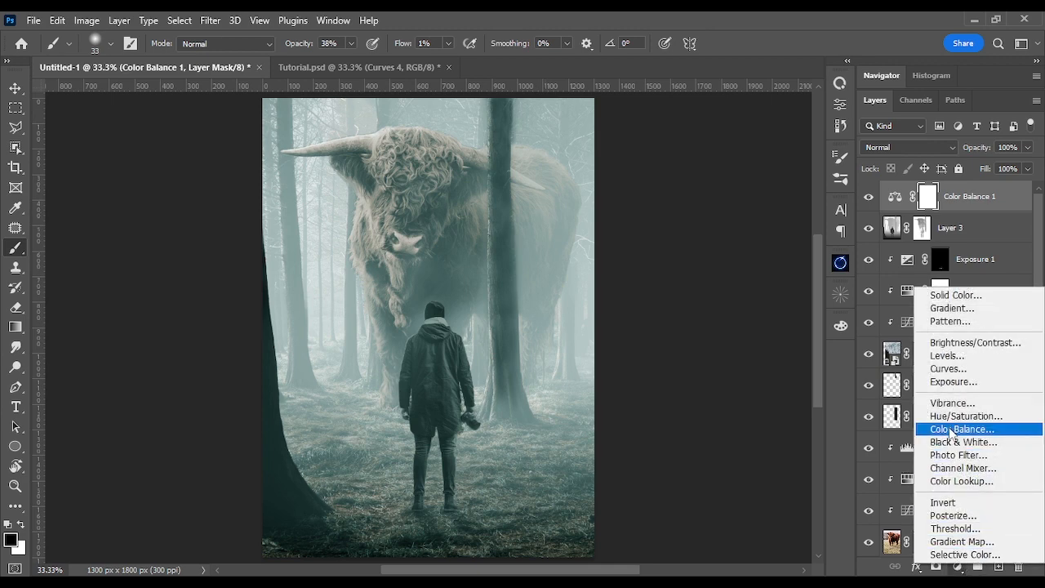
{"action": "left_click", "coordinate": [943, 369]}
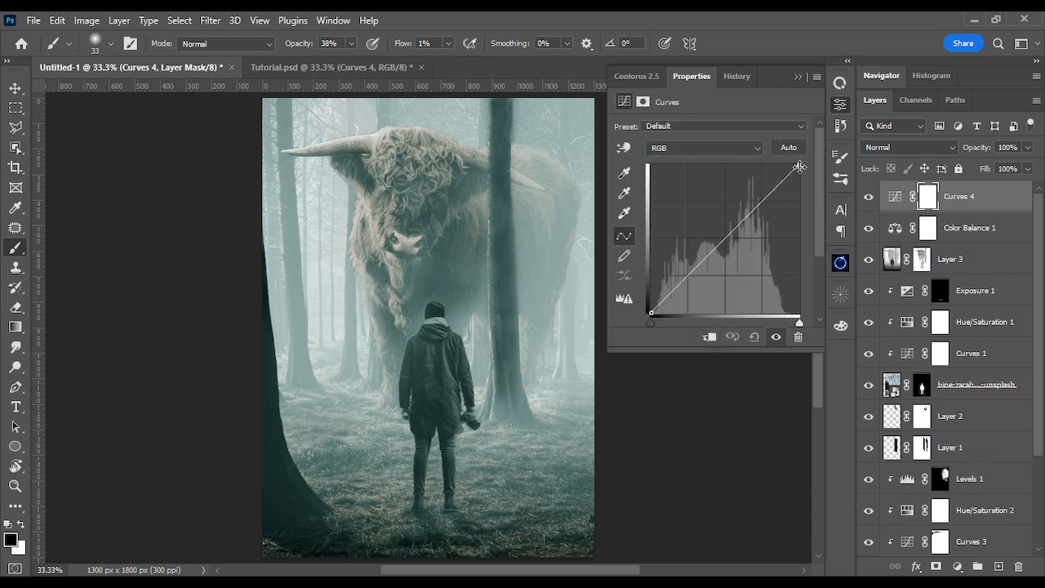
{"action": "left_click_drag", "start_coordinate": [801, 166], "coordinate": [803, 199]}
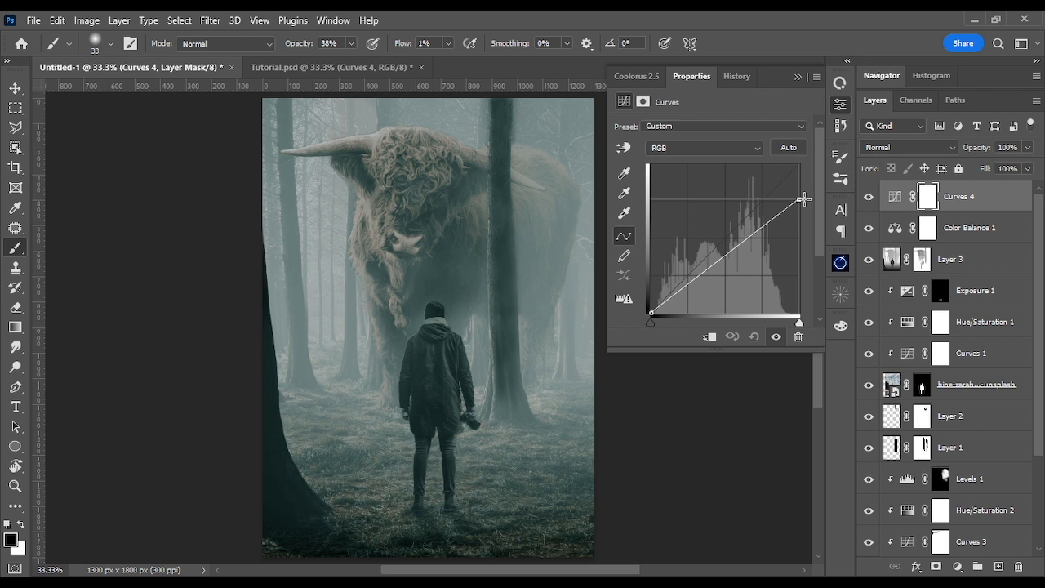
{"action": "left_click_drag", "start_coordinate": [804, 199], "coordinate": [806, 218]}
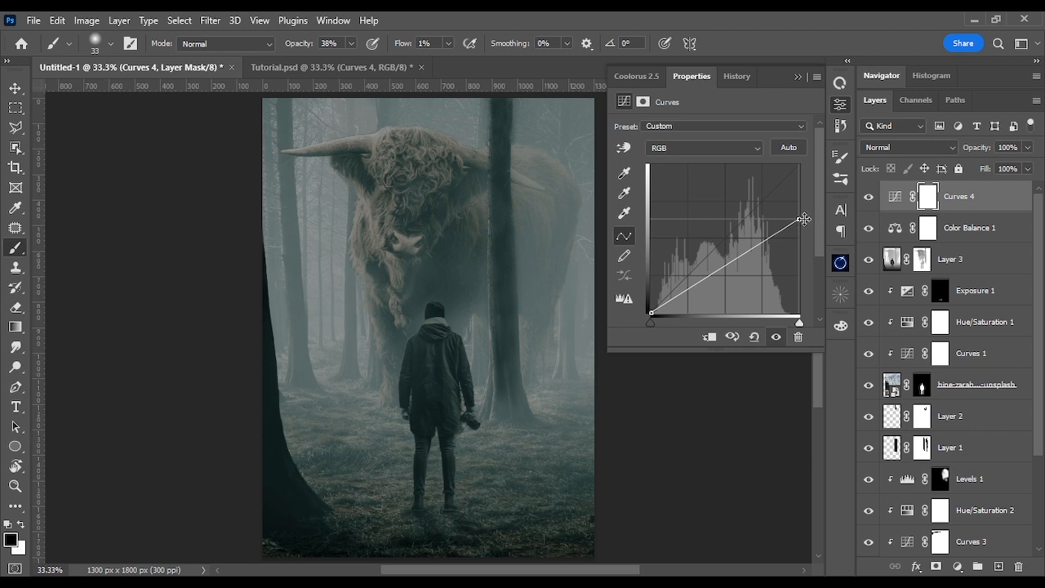
{"action": "left_click", "coordinate": [802, 76]}
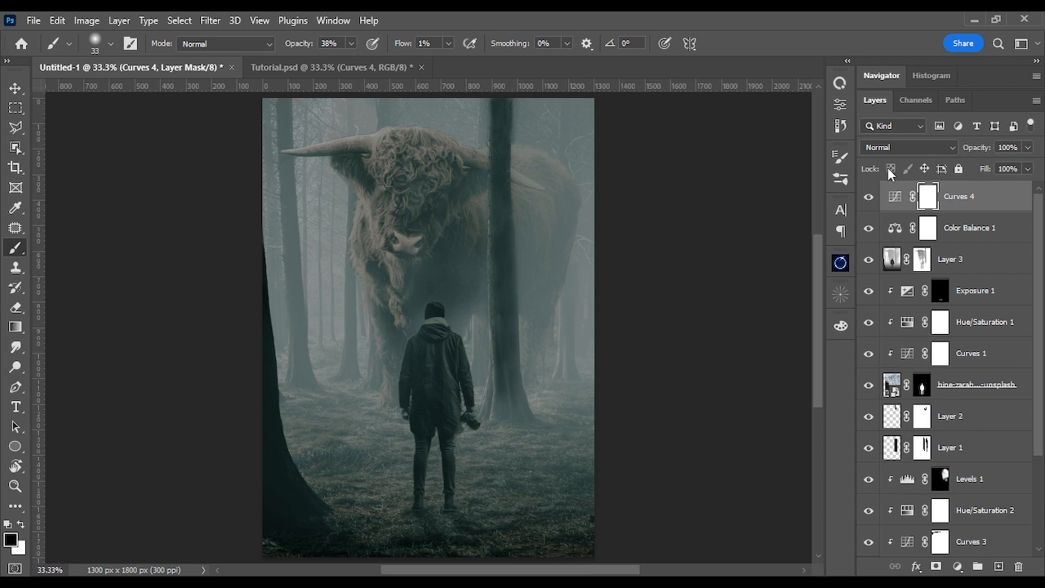
{"action": "key", "text": "ctrl+i"}
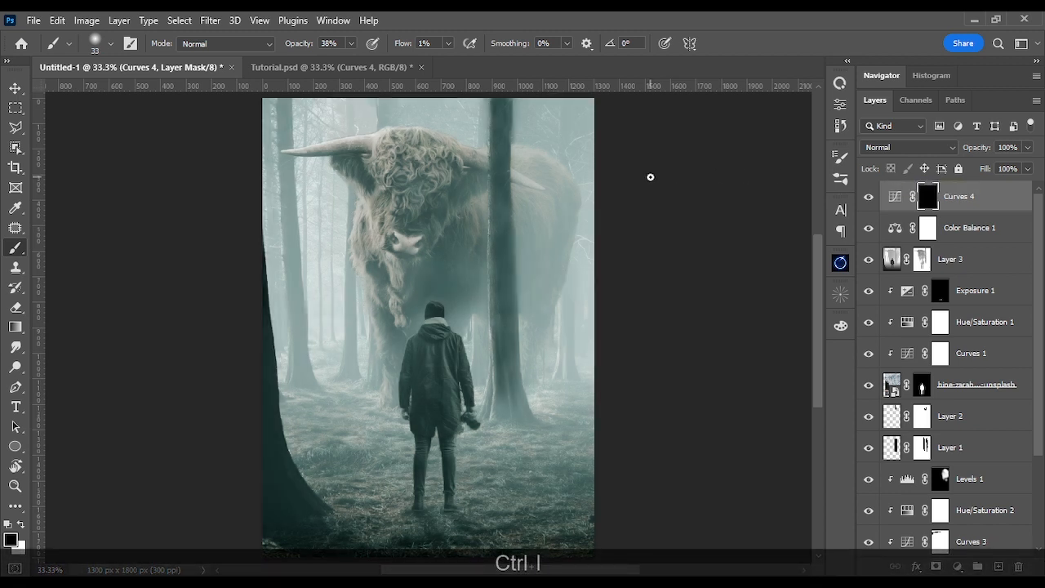
Darken the bull's back beside the trunk by painting white on Curves 4's mask with a 159 px brush, raising brush opacity to 100%.
{"action": "key", "text": "b"}
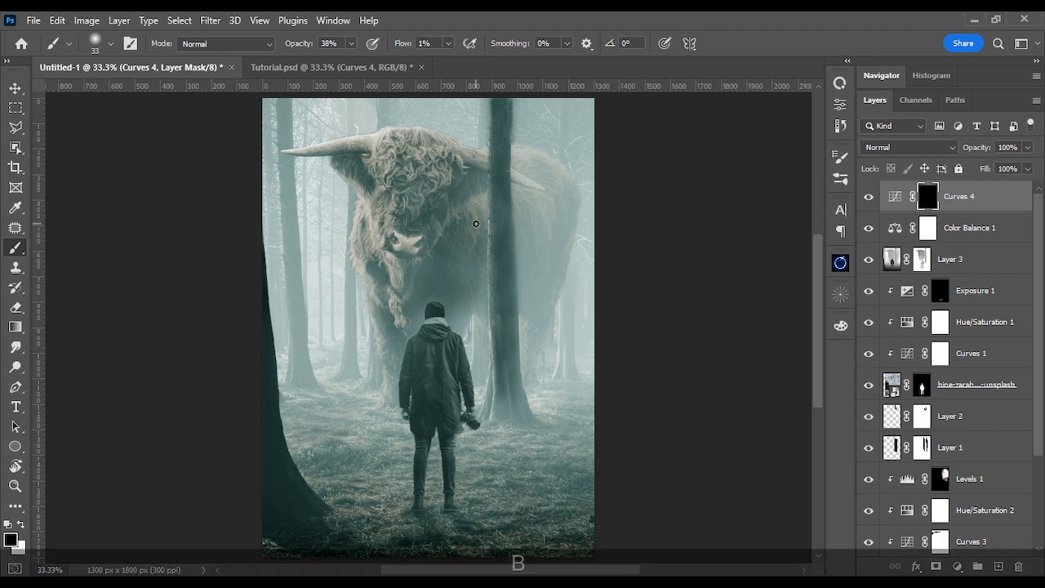
{"action": "right_click", "coordinate": [426, 244], "text": "alt"}
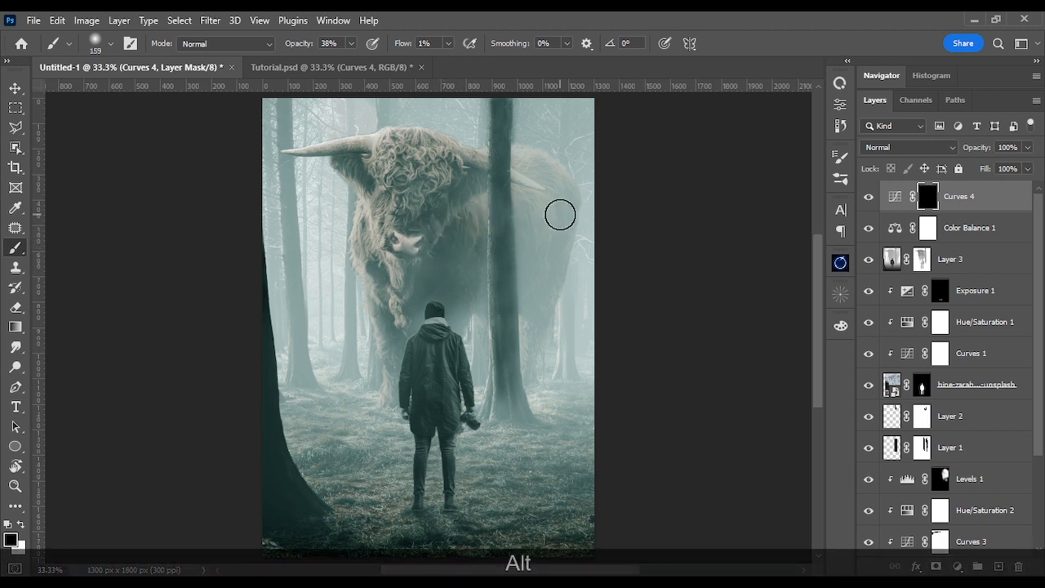
{"action": "key", "text": "x"}
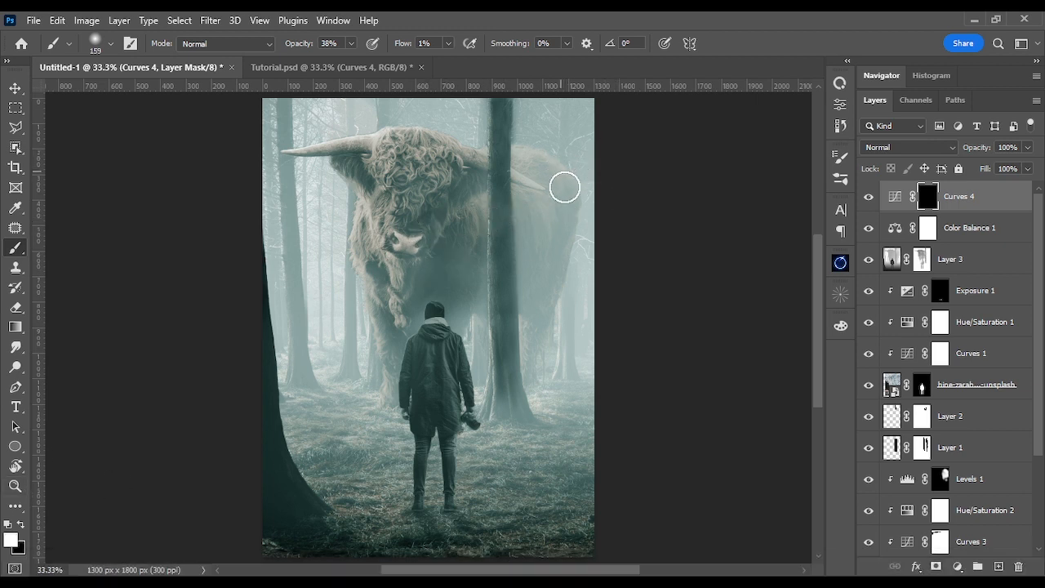
{"action": "mouse_move", "coordinate": [539, 169]}
{"action": "left_mouse_down"}
{"action": "mouse_move", "coordinate": [541, 213]}
{"action": "mouse_move", "coordinate": [518, 161]}
{"action": "mouse_move", "coordinate": [528, 148]}
{"action": "mouse_move", "coordinate": [553, 242]}
{"action": "mouse_move", "coordinate": [528, 171]}
{"action": "mouse_move", "coordinate": [543, 239]}
{"action": "mouse_move", "coordinate": [544, 192]}
{"action": "mouse_move", "coordinate": [533, 219]}
{"action": "mouse_move", "coordinate": [532, 173]}
{"action": "mouse_move", "coordinate": [549, 253]}
{"action": "mouse_move", "coordinate": [550, 177]}
{"action": "mouse_move", "coordinate": [566, 218]}
{"action": "mouse_move", "coordinate": [566, 203]}
{"action": "mouse_move", "coordinate": [560, 236]}
{"action": "left_mouse_up"}
{"action": "left_click", "coordinate": [350, 42]}
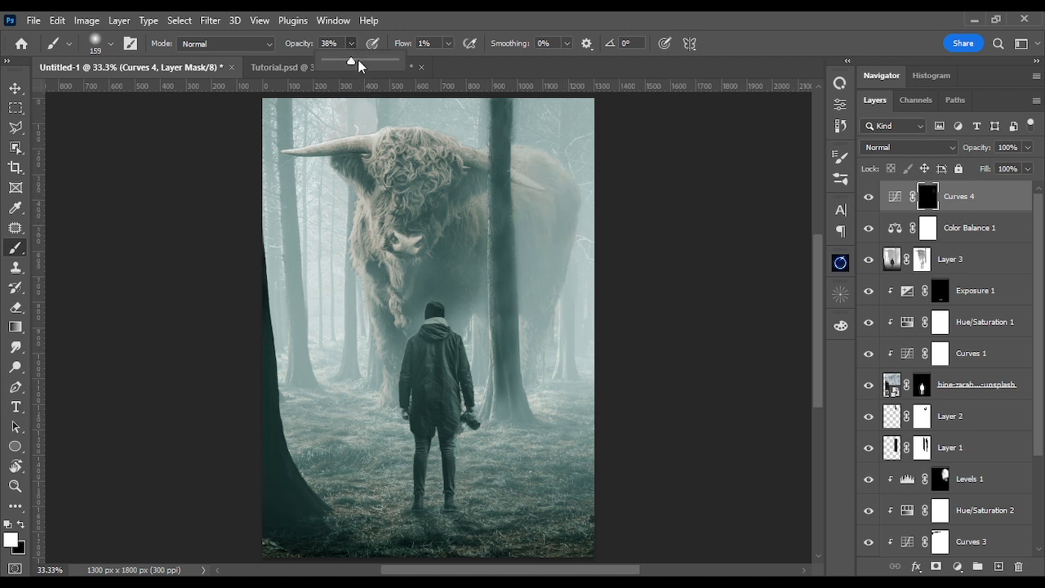
{"action": "left_click_drag", "start_coordinate": [362, 61], "coordinate": [388, 61]}
{"action": "mouse_move", "coordinate": [534, 191]}
{"action": "left_mouse_down"}
{"action": "mouse_move", "coordinate": [554, 236]}
{"action": "mouse_move", "coordinate": [529, 158]}
{"action": "mouse_move", "coordinate": [554, 255]}
{"action": "left_mouse_up"}
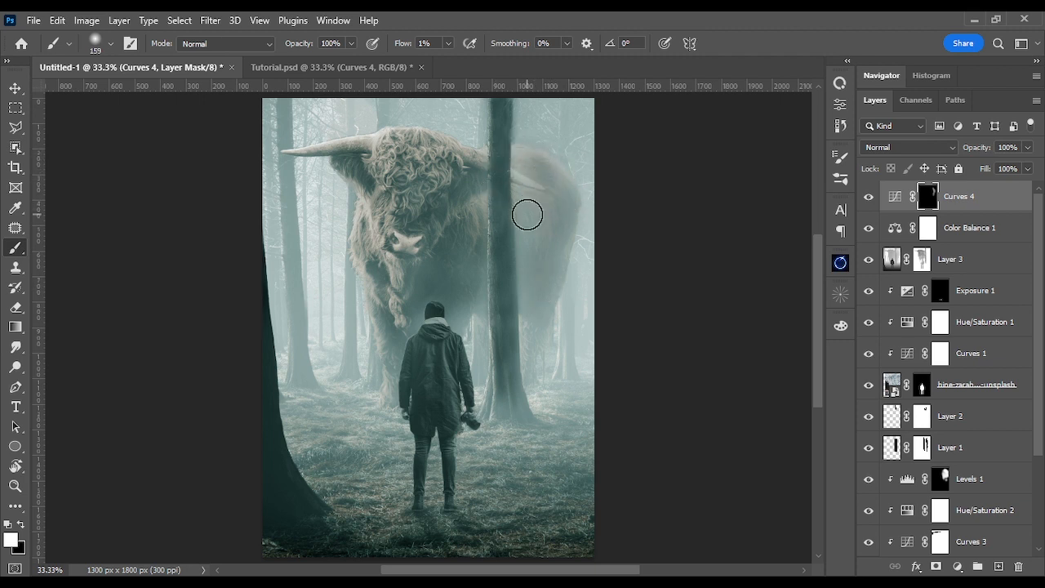
Soften the darkening around the horn tip by painting black on Curves 4's mask at 60% opacity with 63 and 105 px brushes.
{"action": "left_click_drag", "start_coordinate": [543, 219], "coordinate": [533, 218], "text": "alt"}
{"action": "key", "text": "x"}
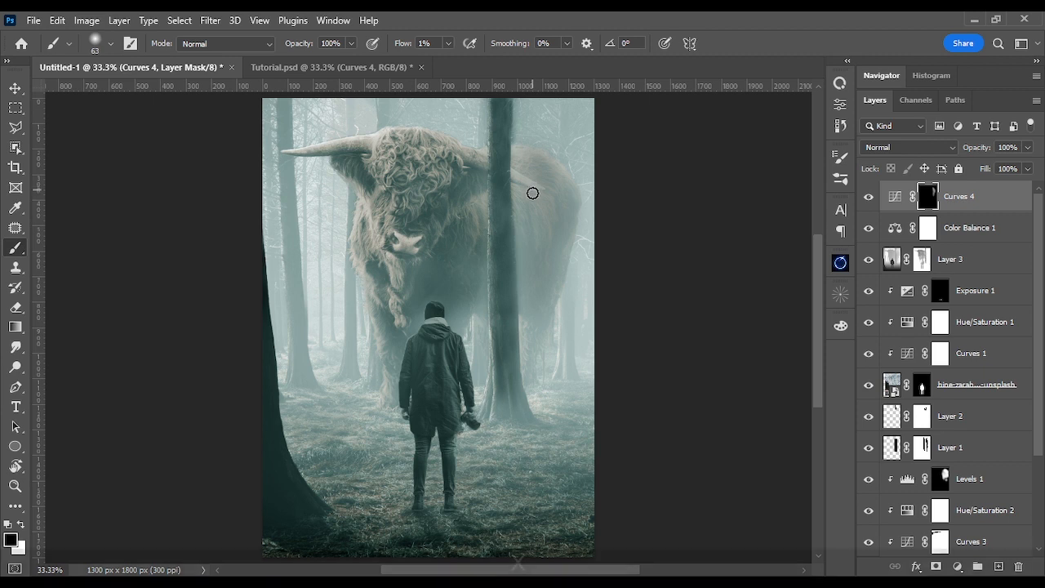
{"action": "left_click", "coordinate": [353, 47]}
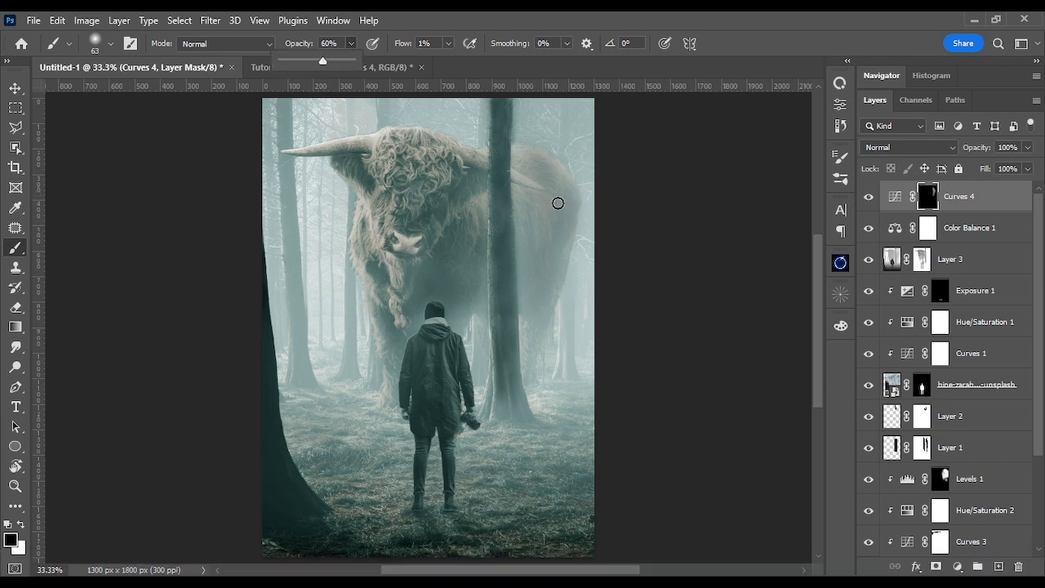
{"action": "right_click", "coordinate": [525, 194], "text": "alt"}
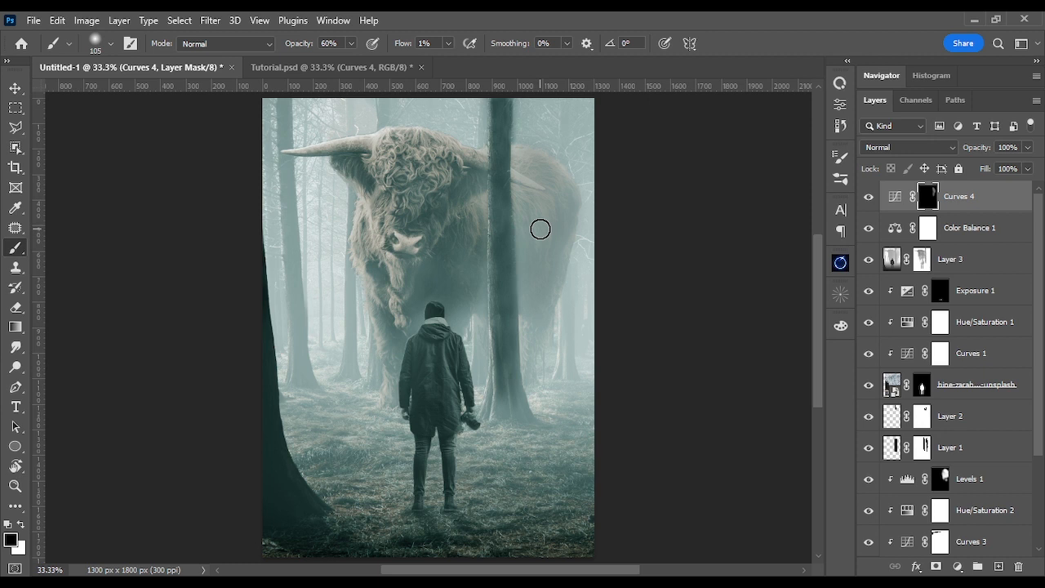
Deepen the shading on the bull's body with white on Curves 4's mask, using 57, 81 and 117 px brushes, and compare before and after.
{"action": "key", "text": "x"}
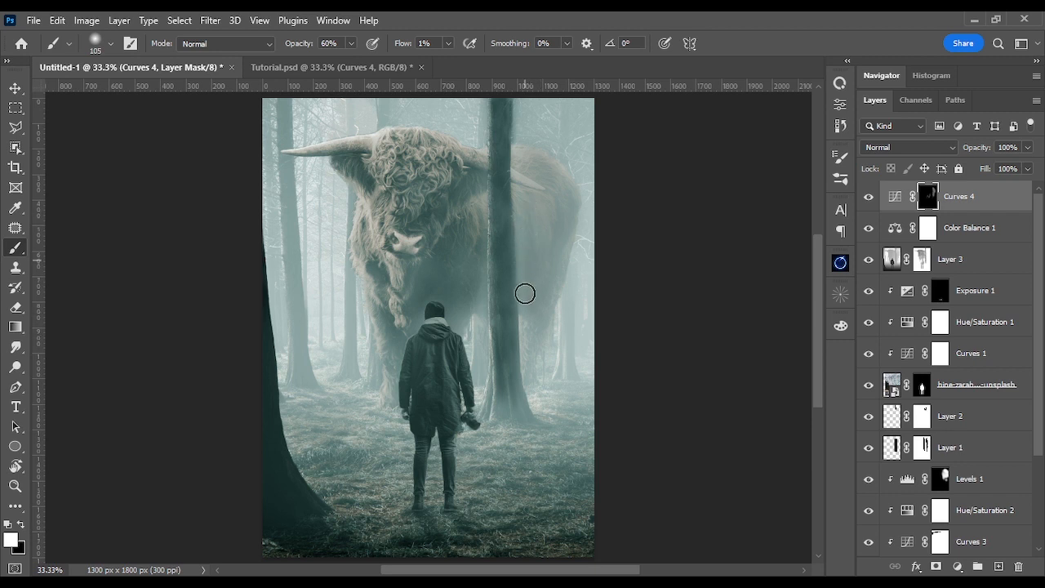
{"action": "left_click_drag", "start_coordinate": [550, 280], "coordinate": [540, 281]}
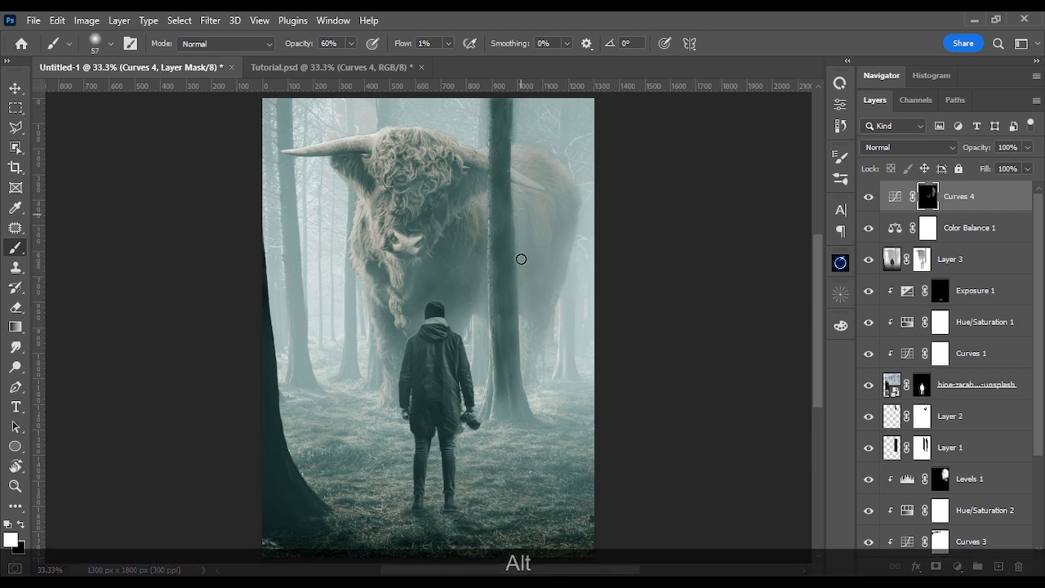
{"action": "right_click", "coordinate": [533, 220]}
{"action": "left_click", "coordinate": [630, 18]}
{"action": "left_click_drag", "start_coordinate": [529, 240], "coordinate": [536, 239]}
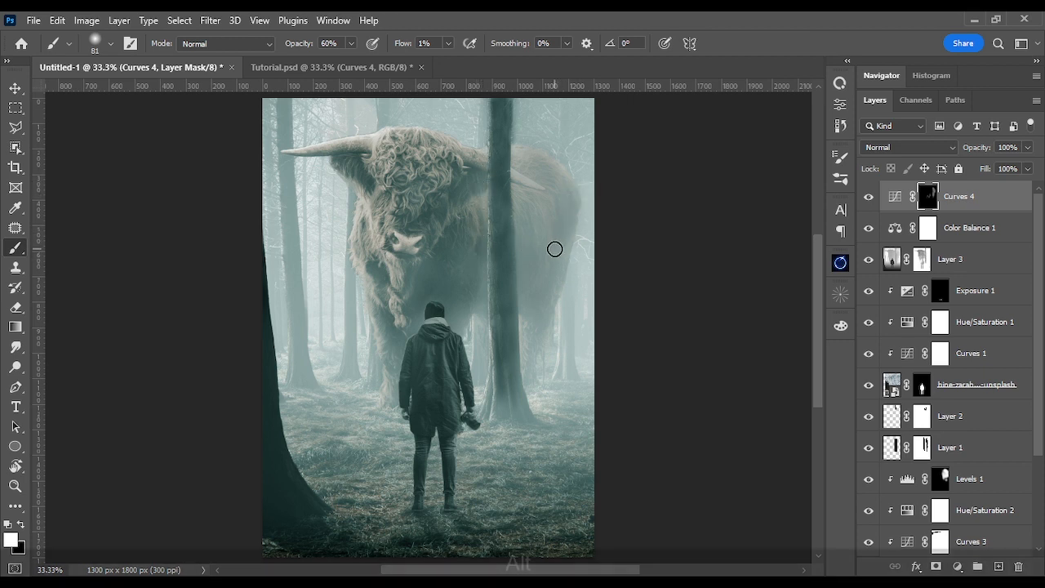
{"action": "left_click_drag", "start_coordinate": [555, 247], "coordinate": [563, 247]}
{"action": "left_click", "coordinate": [868, 201]}
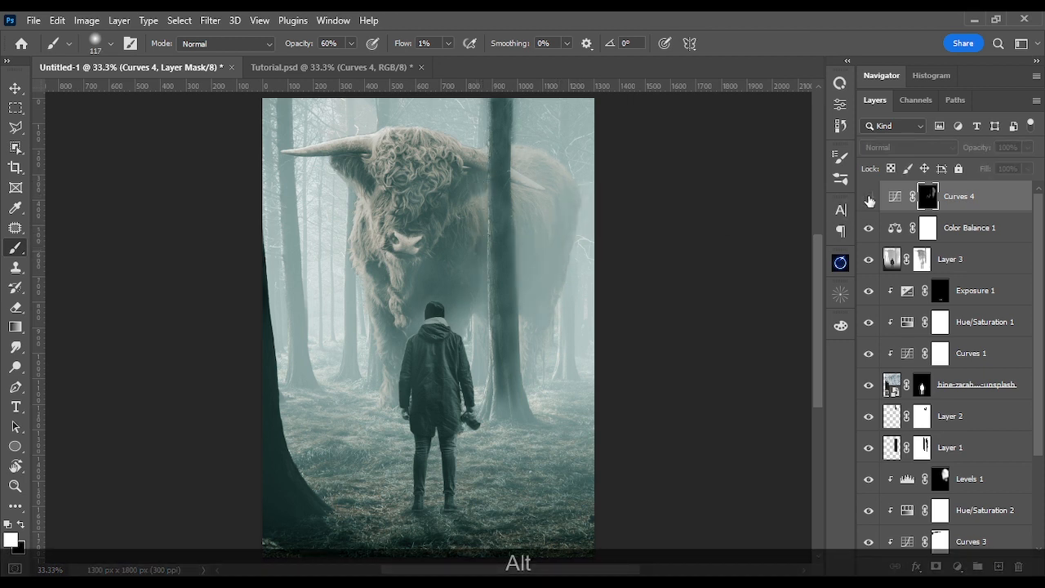
{"action": "left_click", "coordinate": [869, 201]}
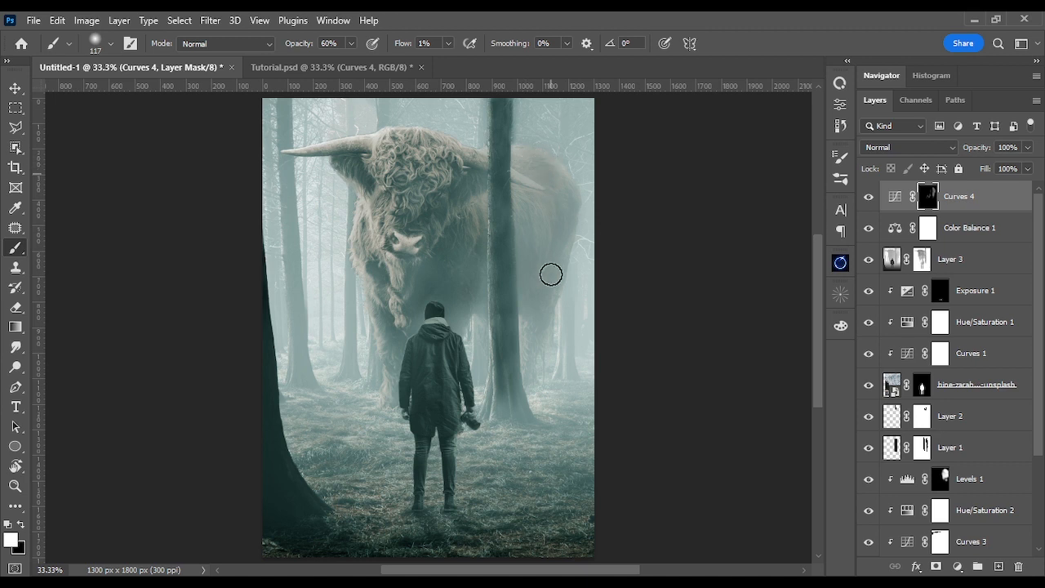
Clip Curves 4 to the Color Balance 1 layer and toggle its visibility to compare the shading.
{"action": "key", "text": "ctrl+alt+g"}
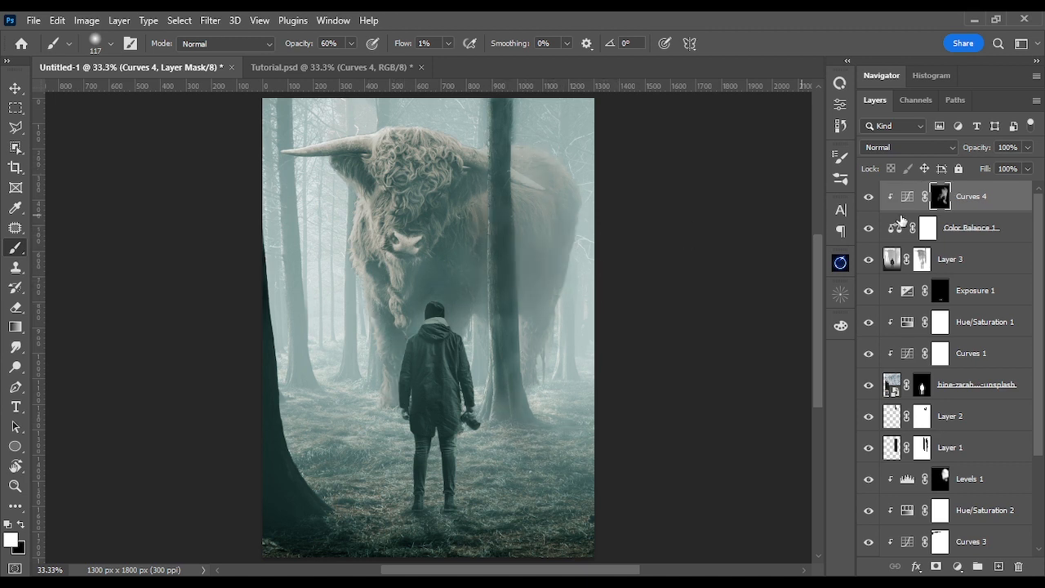
{"action": "left_click", "coordinate": [869, 201]}
{"action": "left_click", "coordinate": [869, 201]}
{"action": "left_click", "coordinate": [868, 199]}
{"action": "left_click", "coordinate": [868, 199]}
Group Layer 3, Color Balance 1 and Curves 4 together.
{"action": "key", "text": "ctrl+z"}
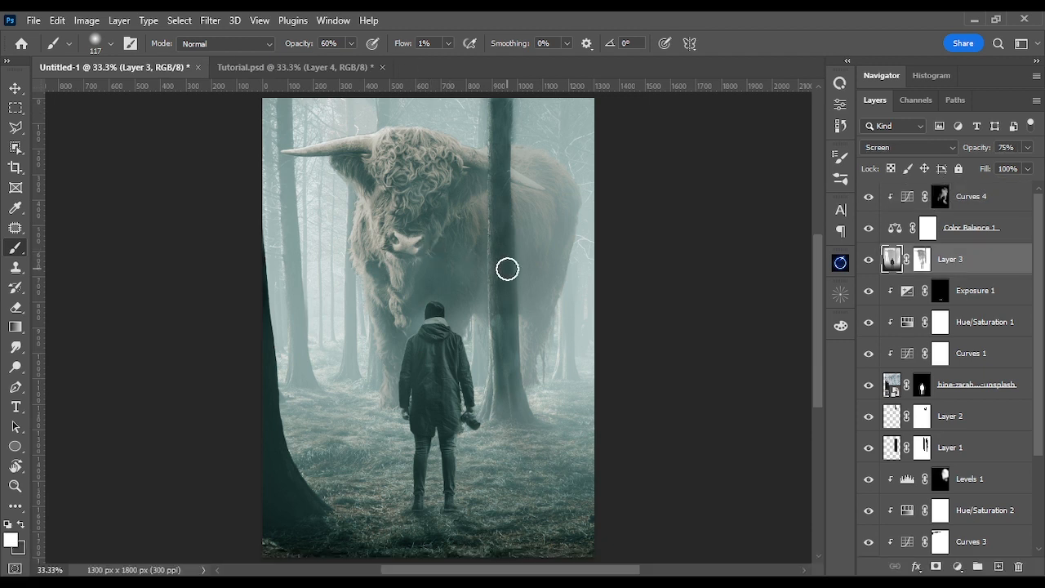
{"action": "left_click", "coordinate": [977, 200], "text": "shift"}
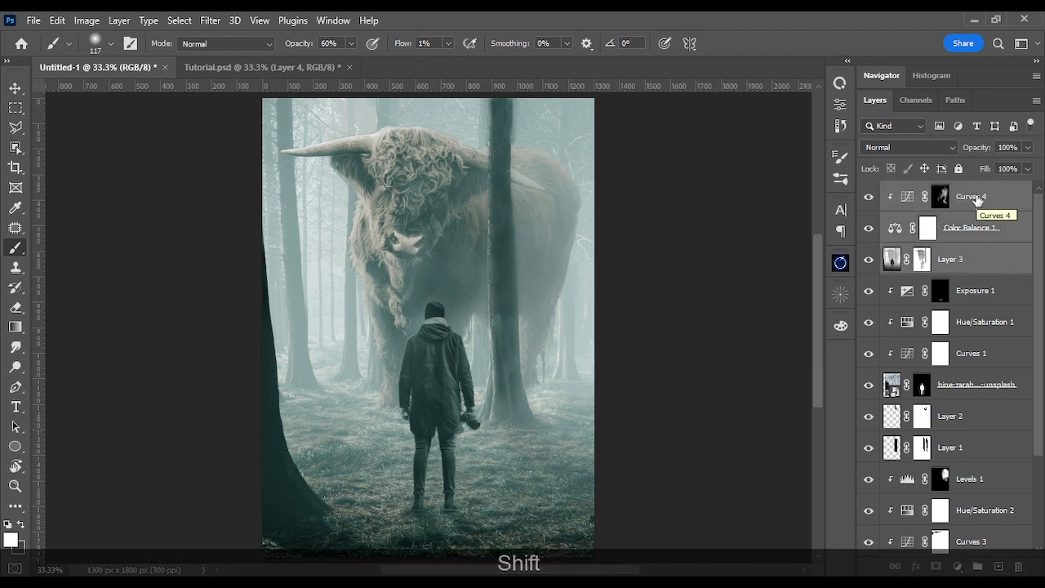
{"action": "key", "text": "ctrl"}
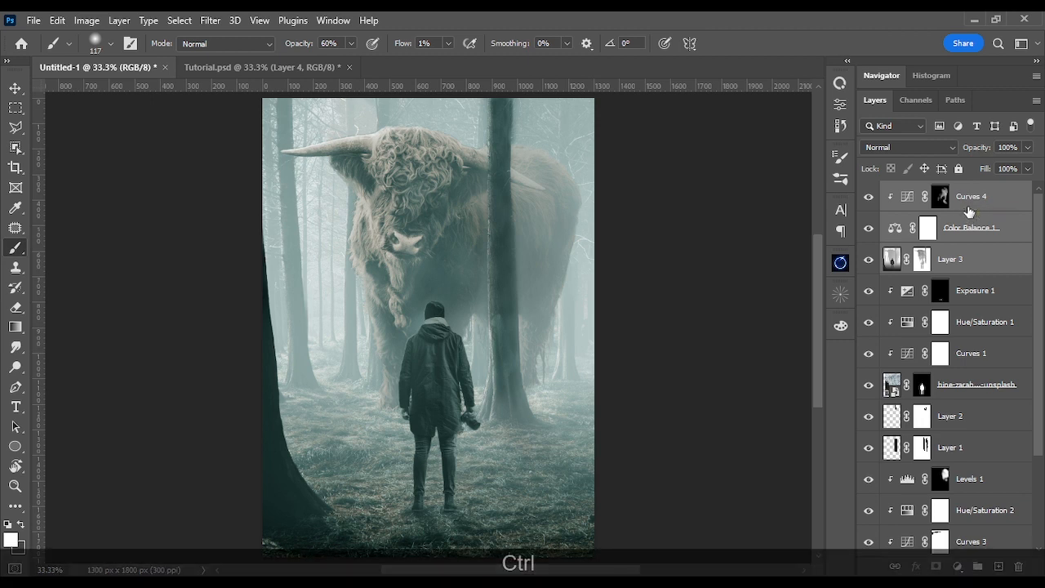
{"action": "key", "text": "ctrl+g"}
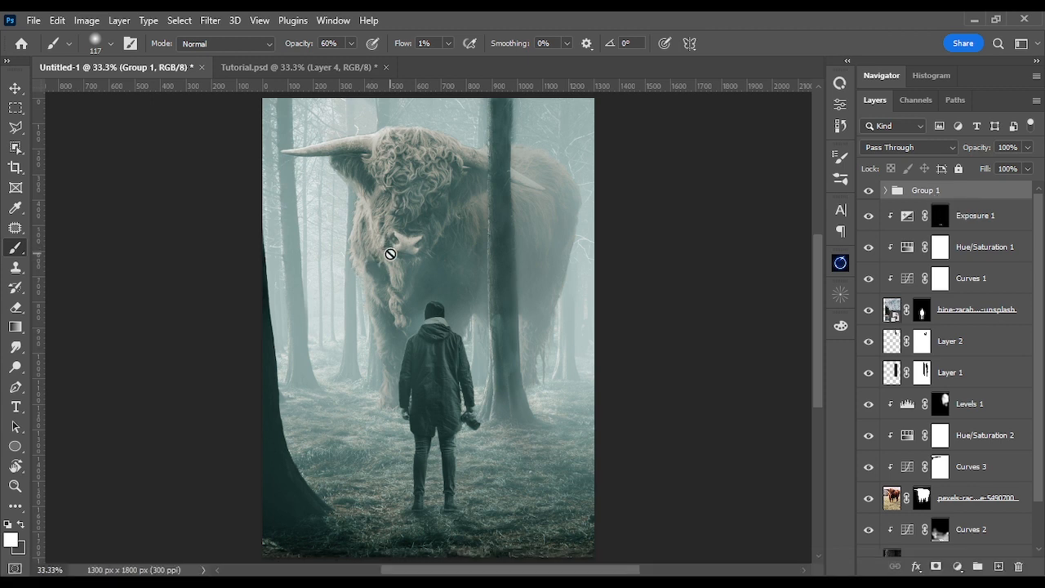
Stamp all visible layers into a new merged layer above the group.
{"action": "key", "text": "ctrl"}
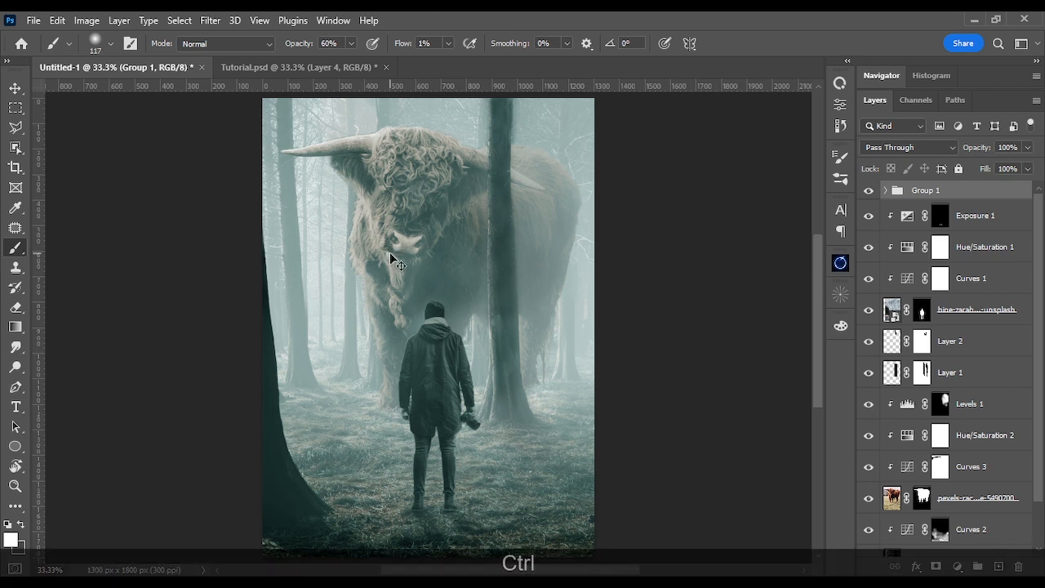
{"action": "key", "text": "ctrl+alt"}
{"action": "key", "text": "ctrl+alt+shift"}
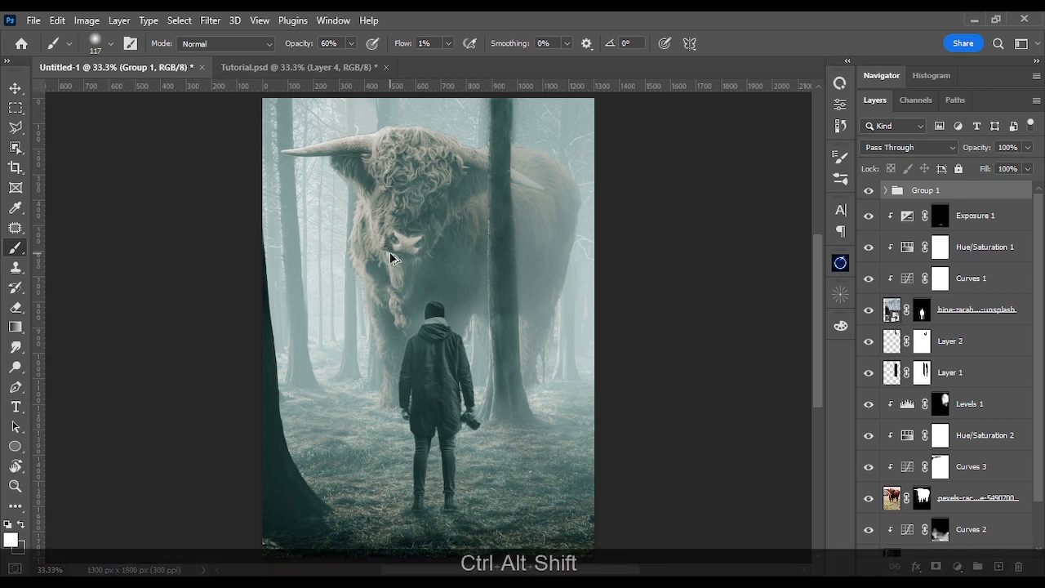
{"action": "key", "text": "ctrl+alt+shift+e"}
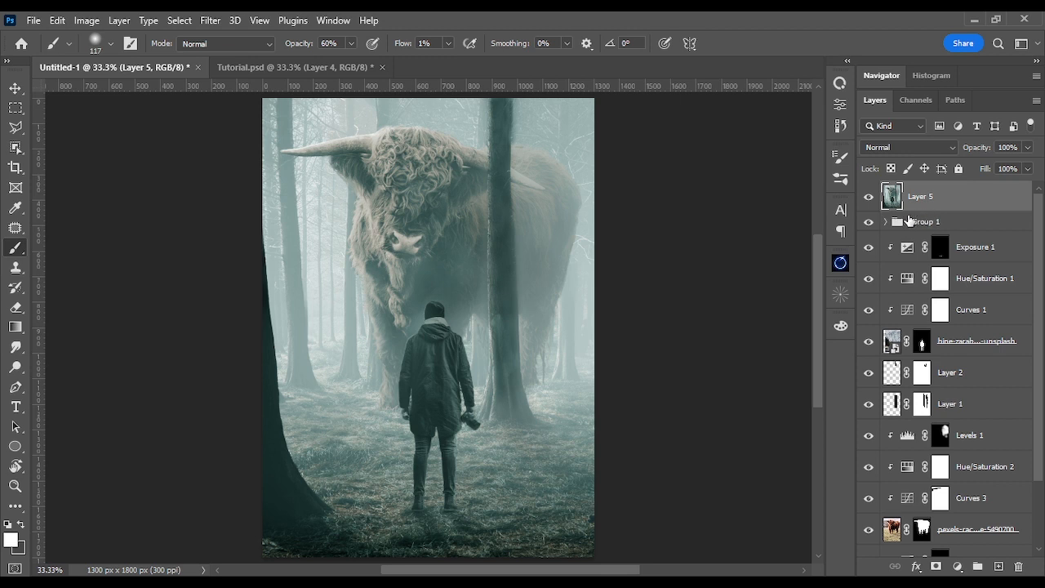
{"action": "left_click", "coordinate": [929, 223]}
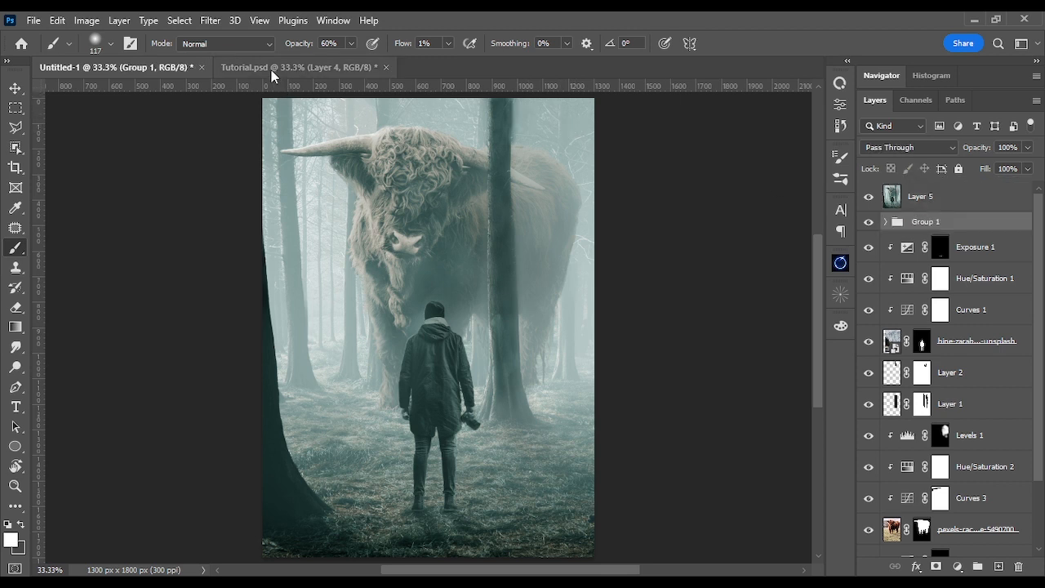
{"action": "left_click", "coordinate": [209, 22]}
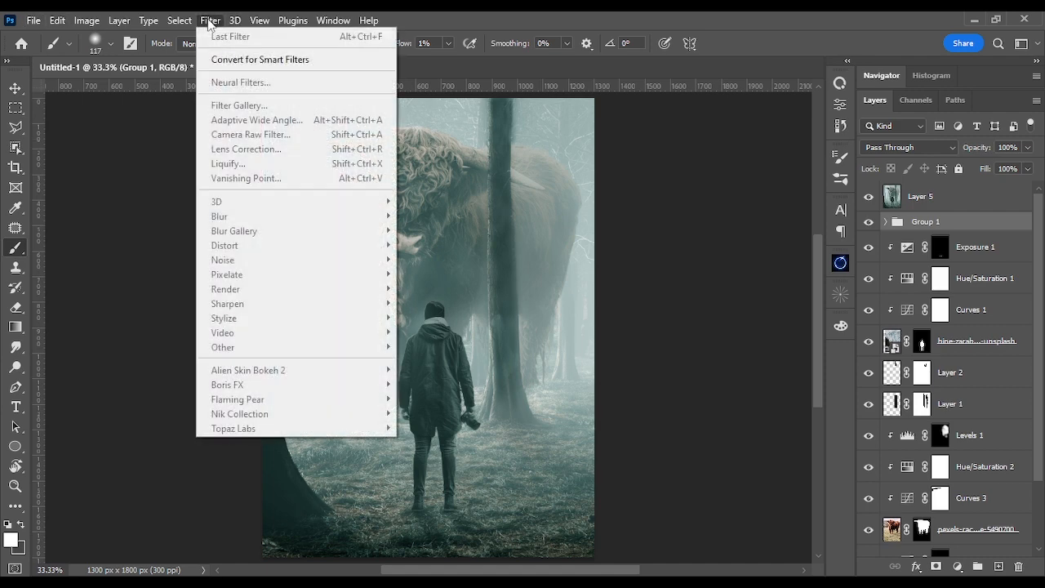
{"action": "left_click", "coordinate": [209, 21]}
{"action": "left_click", "coordinate": [905, 197]}
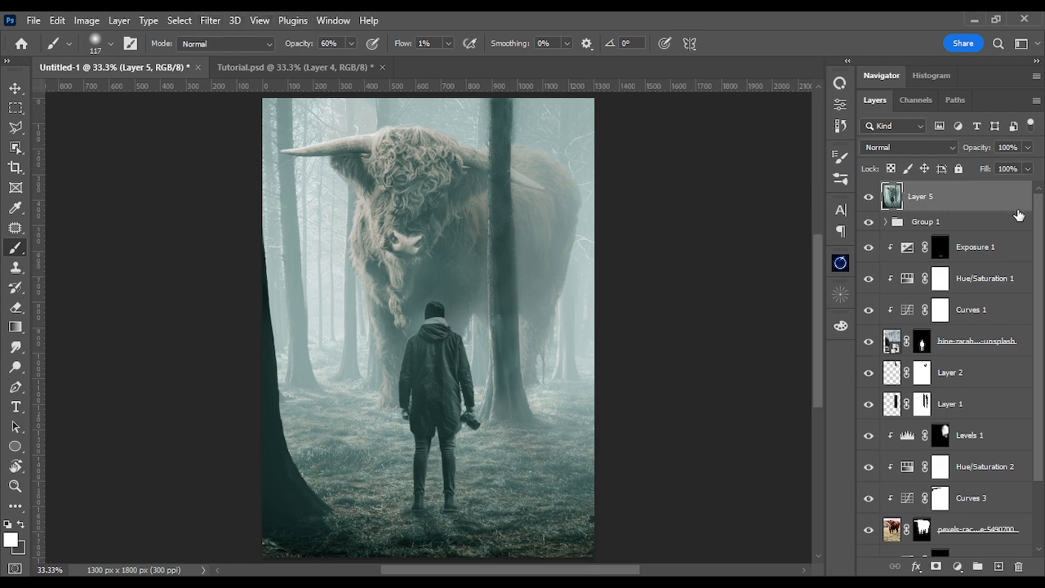
Start the Camera Raw Filter on the merged layer and set Exposure to -0.35 and Contrast to +8.
{"action": "left_click", "coordinate": [209, 20]}
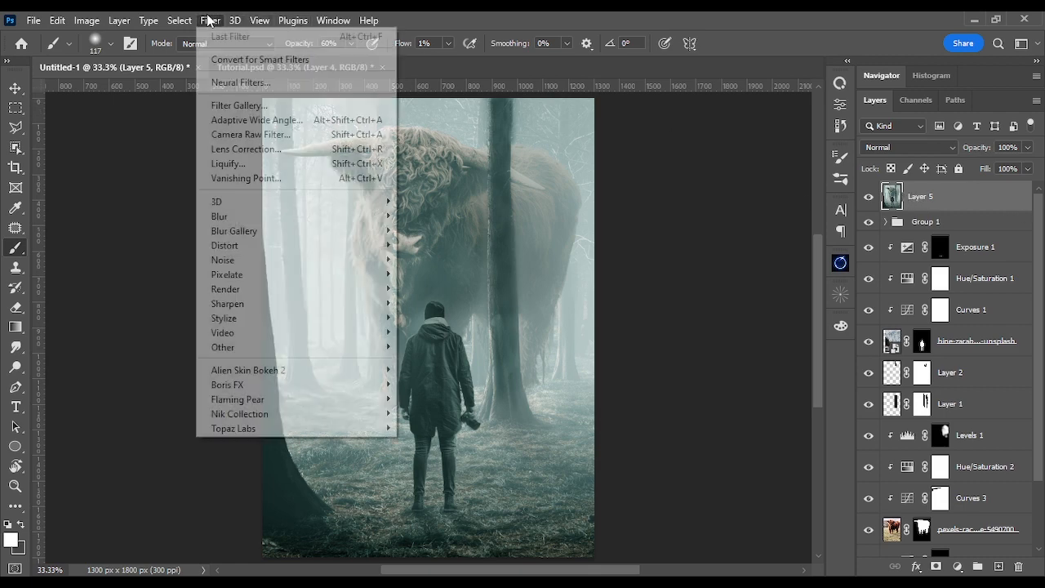
{"action": "left_click", "coordinate": [288, 138]}
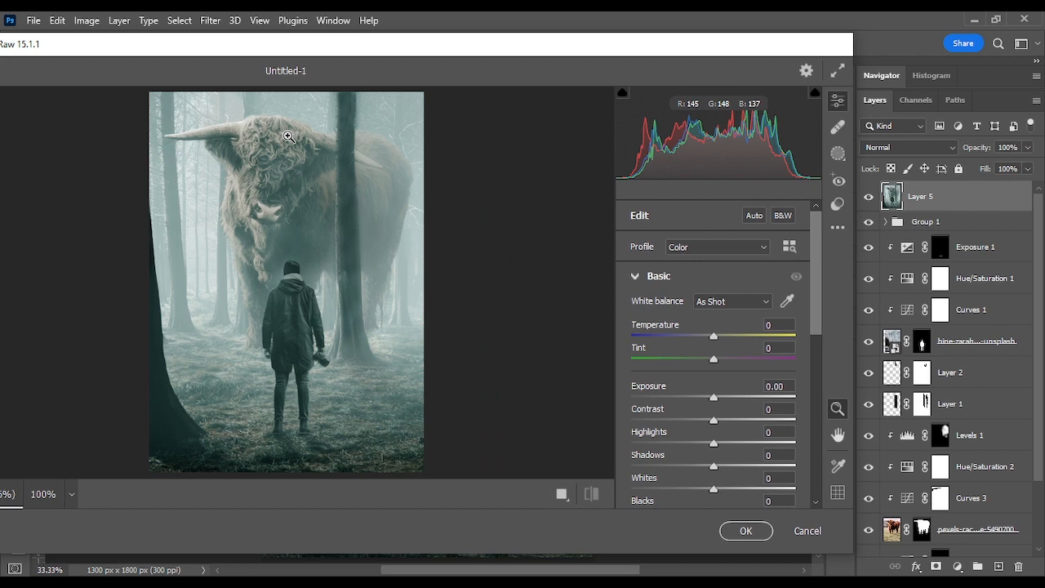
{"action": "left_click_drag", "start_coordinate": [303, 47], "coordinate": [400, 26]}
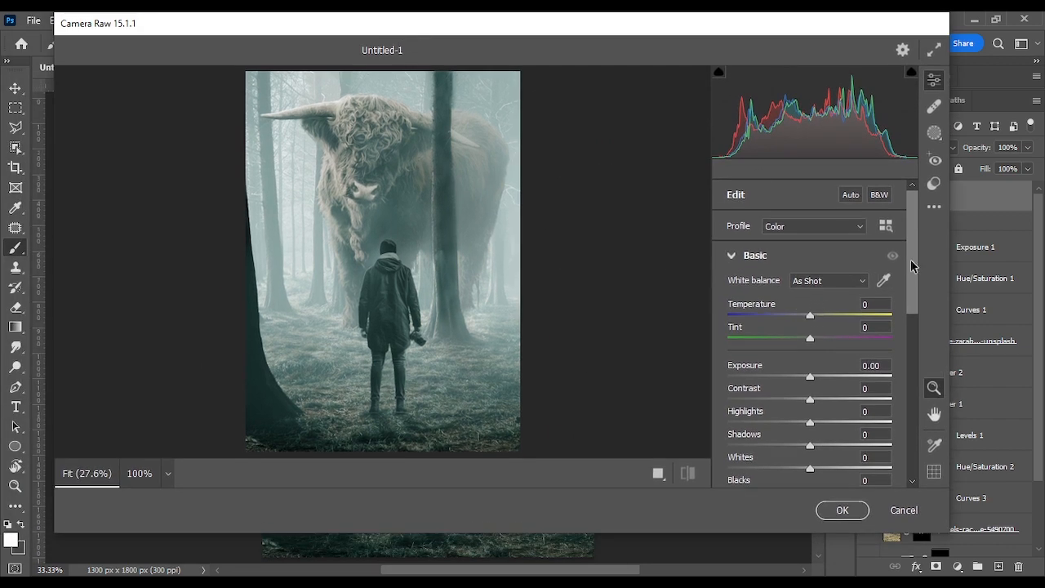
{"action": "left_click_drag", "start_coordinate": [912, 267], "coordinate": [912, 313]}
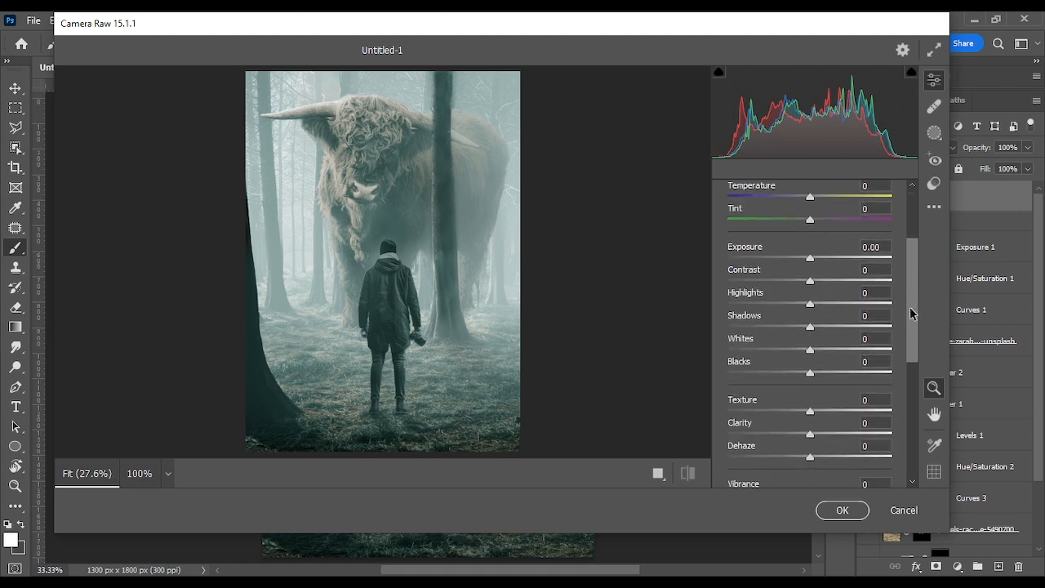
{"action": "left_click_drag", "start_coordinate": [809, 261], "coordinate": [810, 269]}
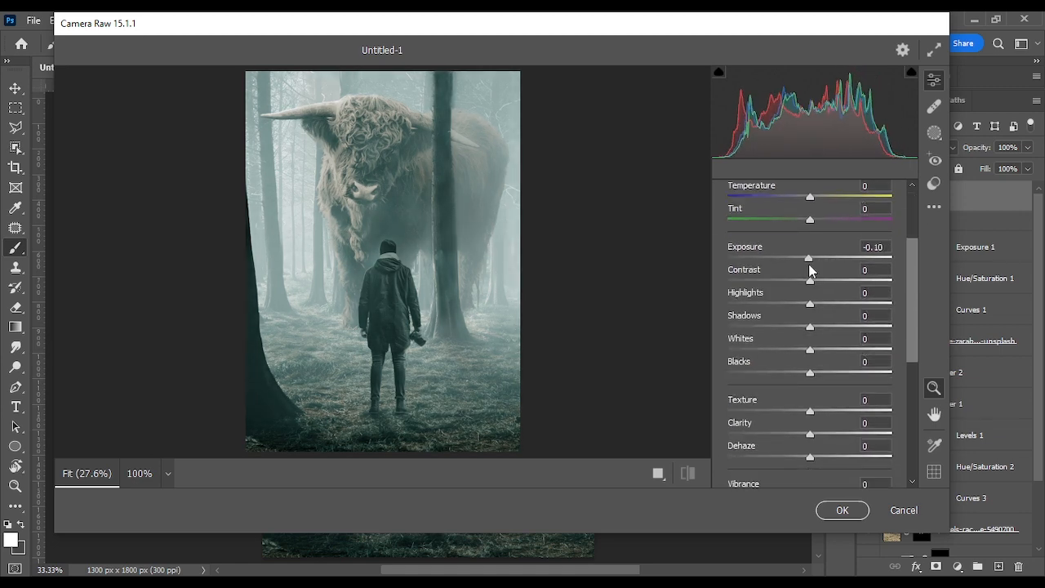
{"action": "left_click_drag", "start_coordinate": [808, 265], "coordinate": [806, 268]}
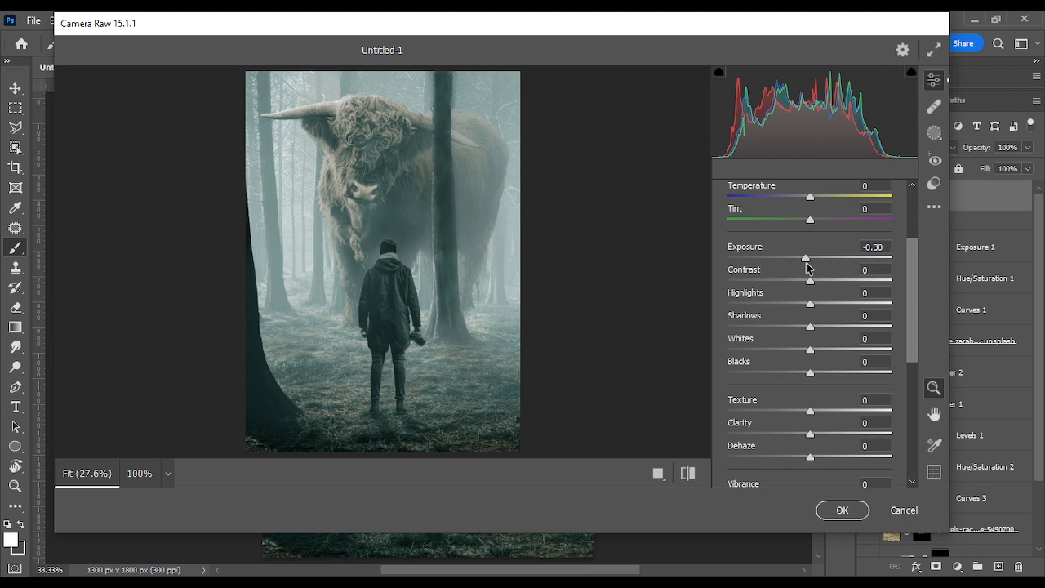
{"action": "left_click_drag", "start_coordinate": [806, 268], "coordinate": [819, 284]}
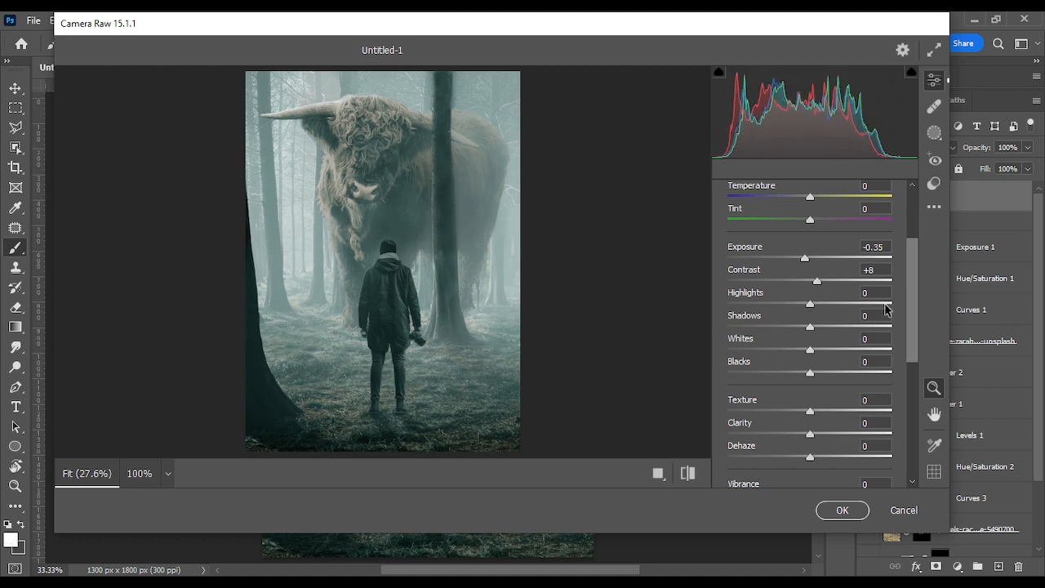
Set Texture to +15 and Clarity to +12 in the Basic adjustments of Camera Raw.
{"action": "left_click_drag", "start_coordinate": [911, 299], "coordinate": [908, 335]}
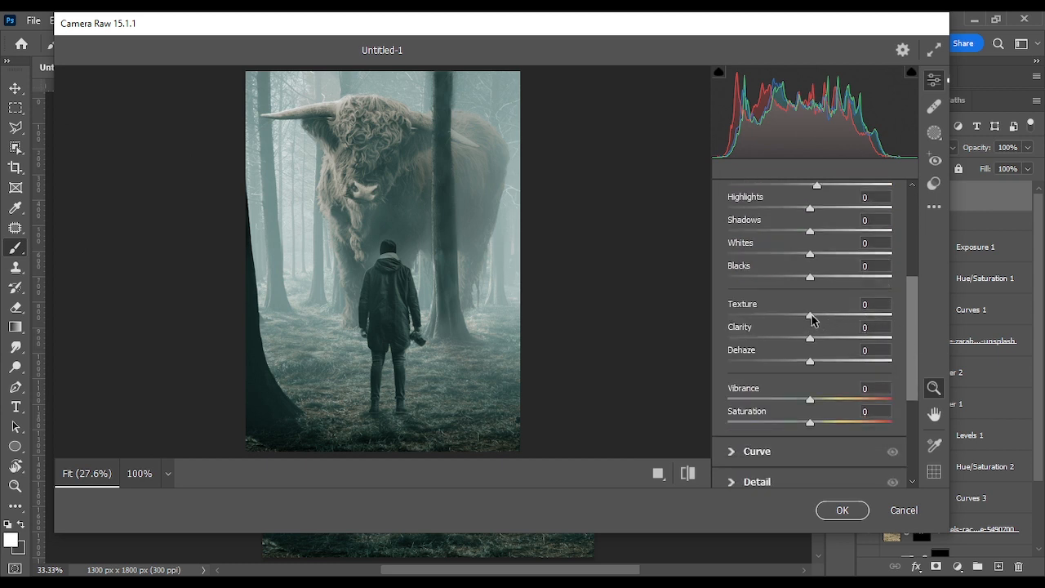
{"action": "left_click_drag", "start_coordinate": [810, 316], "coordinate": [822, 343]}
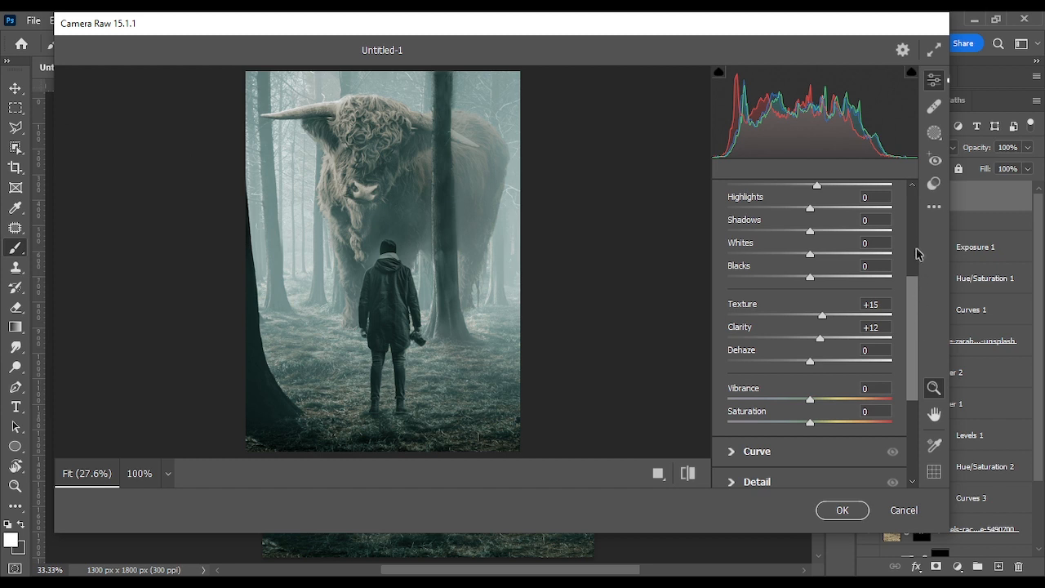
{"action": "left_click_drag", "start_coordinate": [912, 309], "coordinate": [886, 220]}
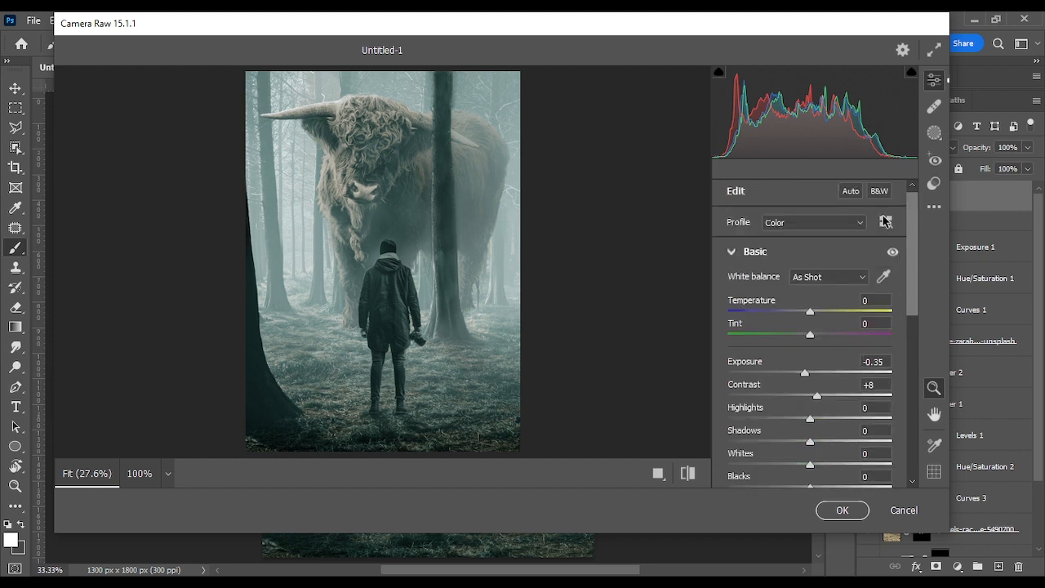
{"action": "left_click", "coordinate": [744, 252]}
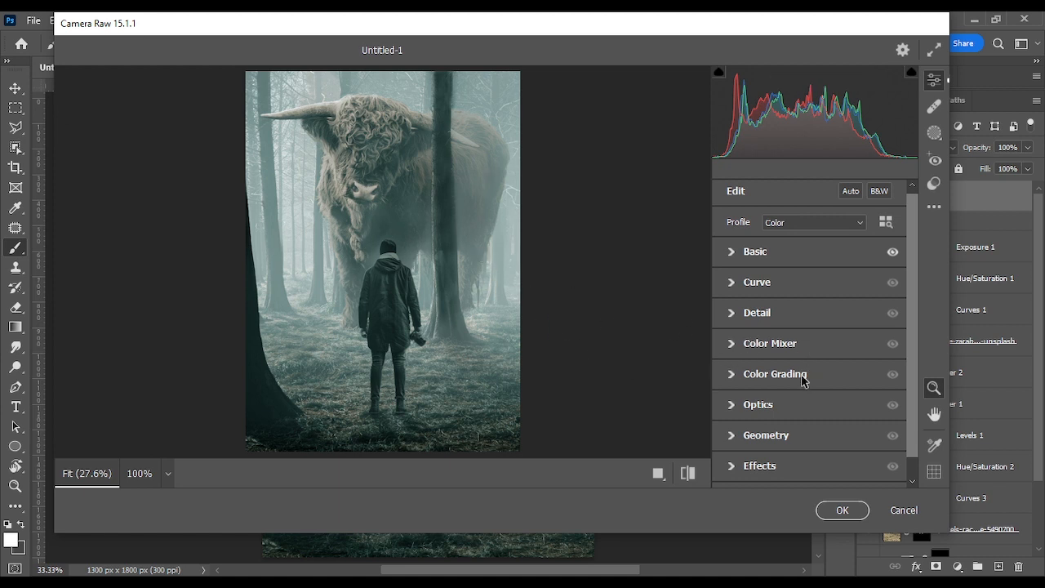
Color-grade the shadows to blue with hue 234 and saturation 19, tint the highlights slightly blue, and apply the Camera Raw filter.
{"action": "left_click", "coordinate": [731, 344]}
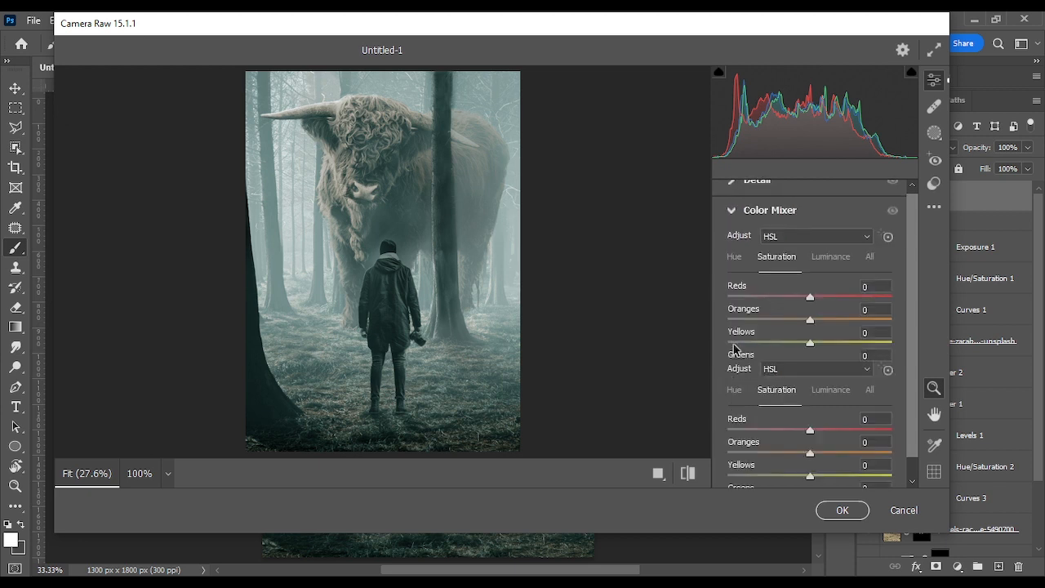
{"action": "left_click", "coordinate": [731, 212]}
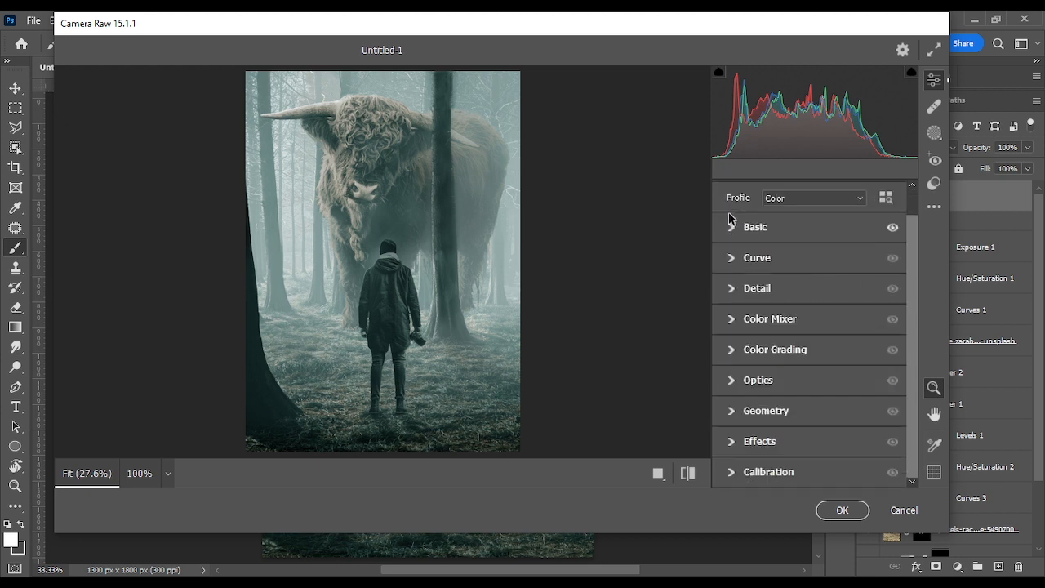
{"action": "left_click", "coordinate": [733, 349]}
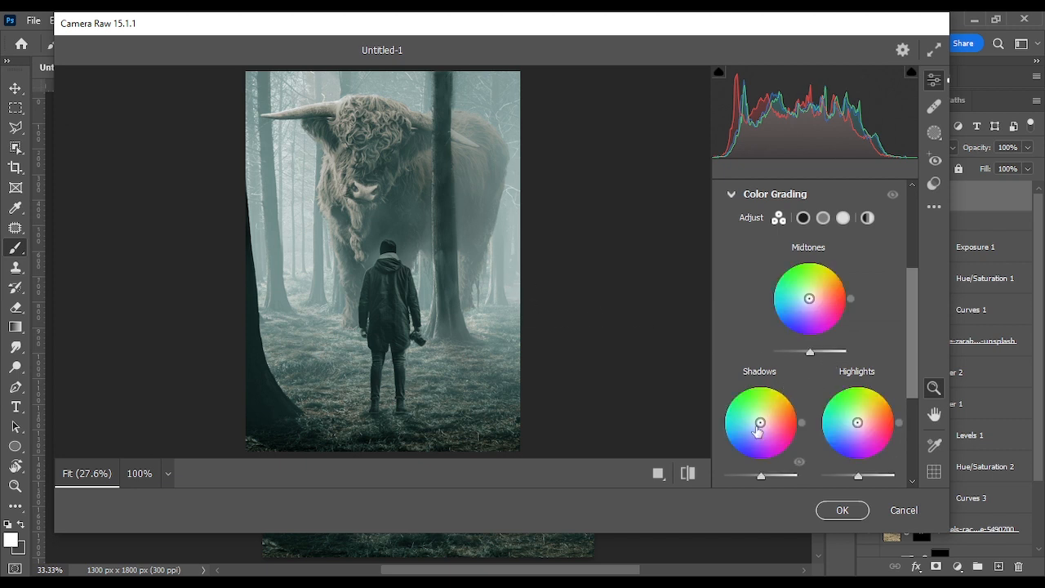
{"action": "left_click_drag", "start_coordinate": [763, 430], "coordinate": [756, 427]}
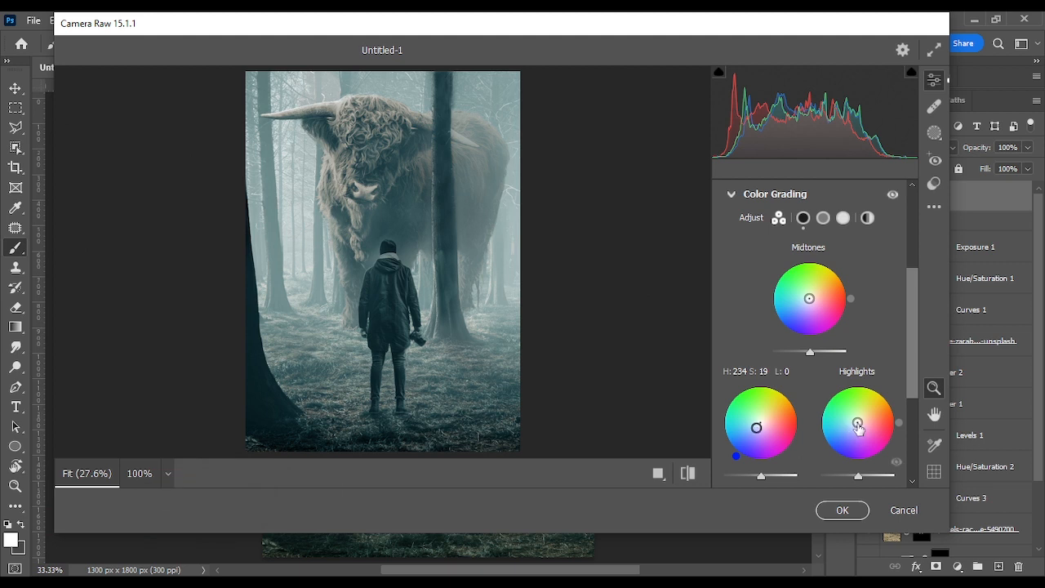
{"action": "left_click_drag", "start_coordinate": [858, 426], "coordinate": [854, 426]}
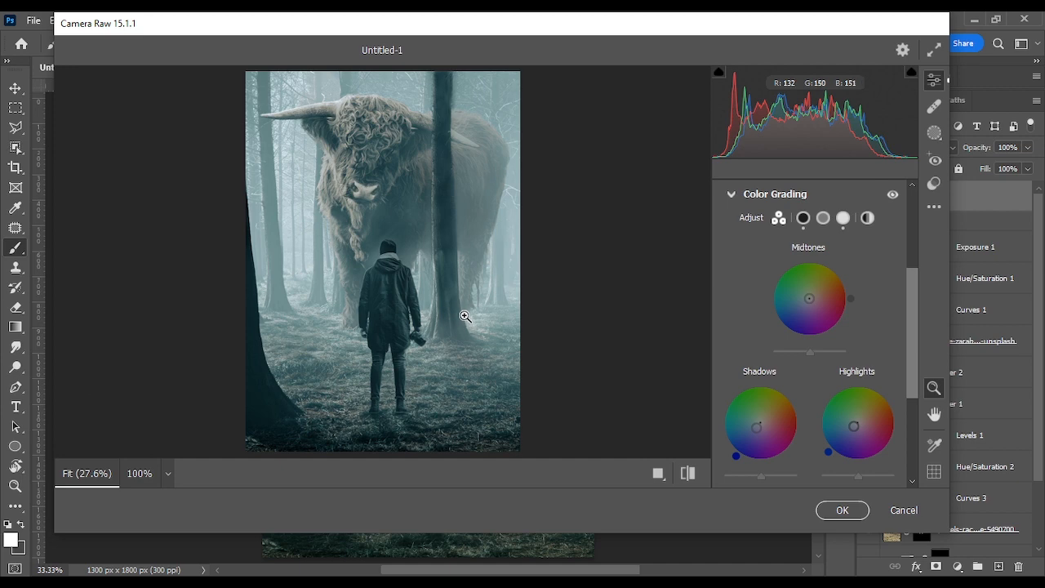
{"action": "left_click", "coordinate": [833, 510]}
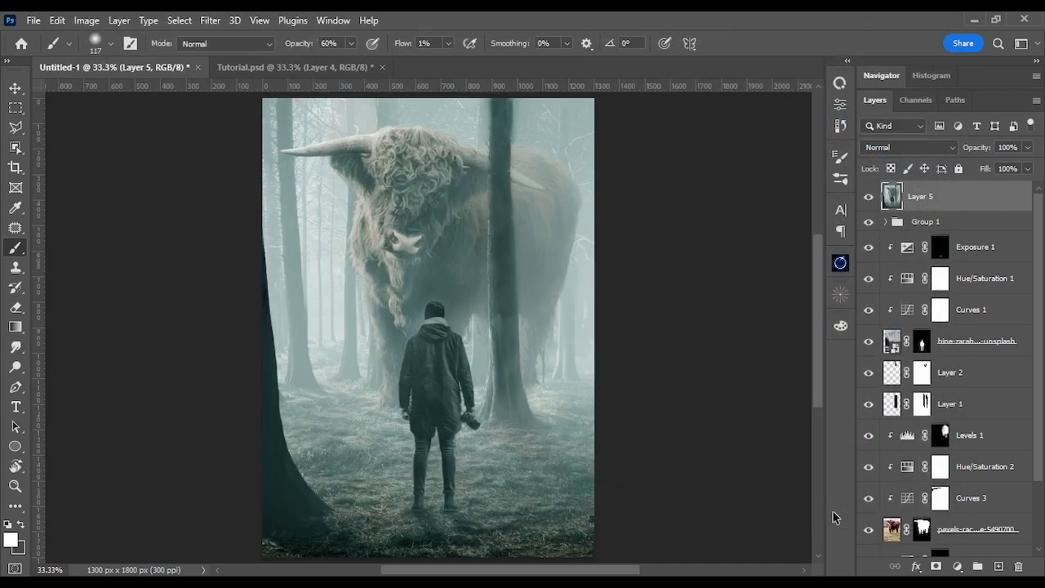